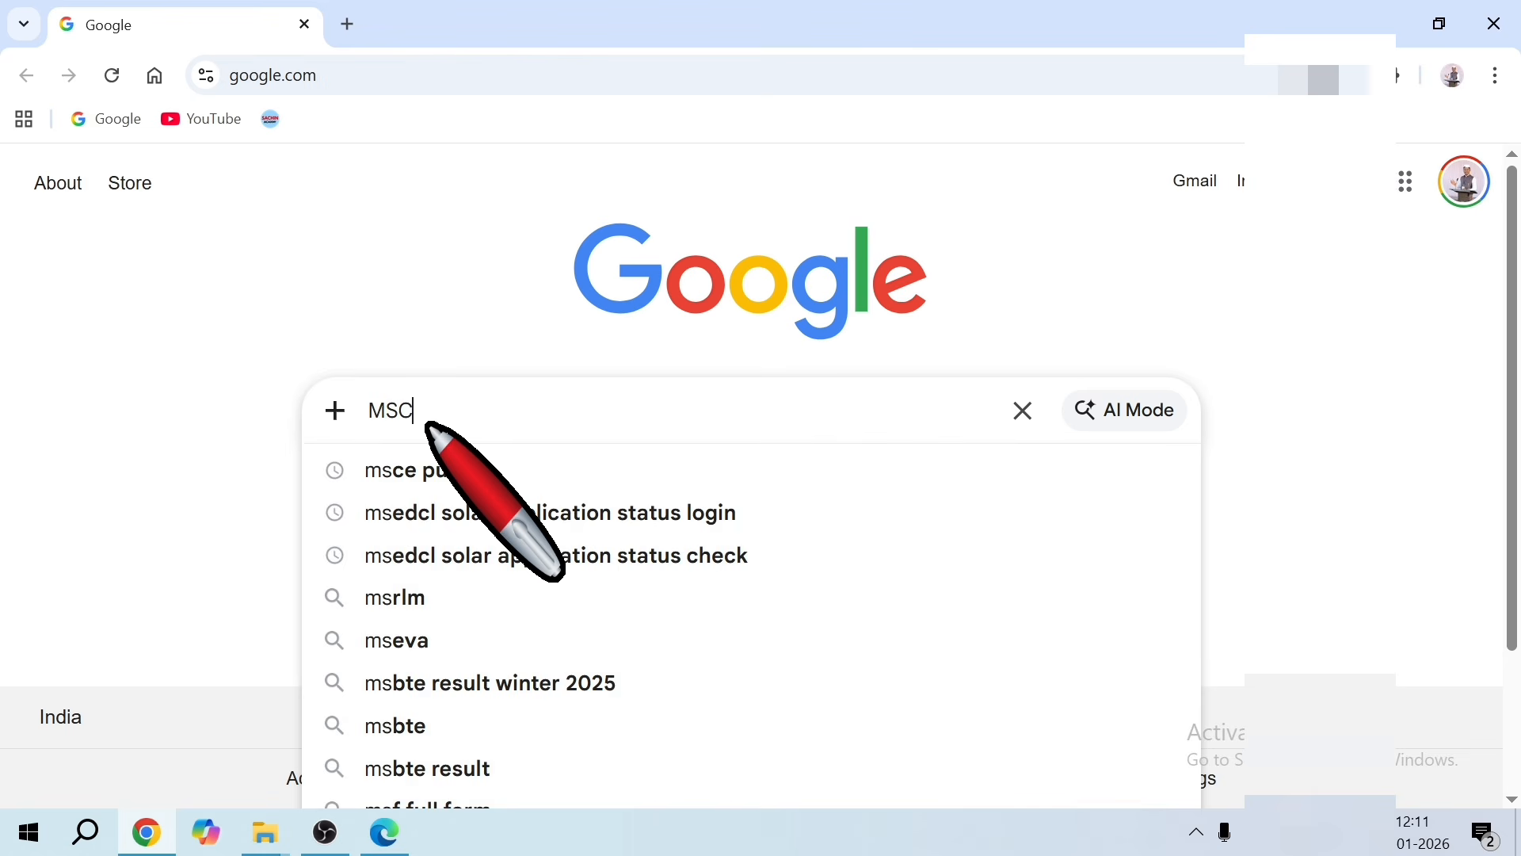
# Search for "msce pune" and open the School Registration page of the 2026 Std. 4th and 7th scholarship exam portal
pyautogui.write('E')
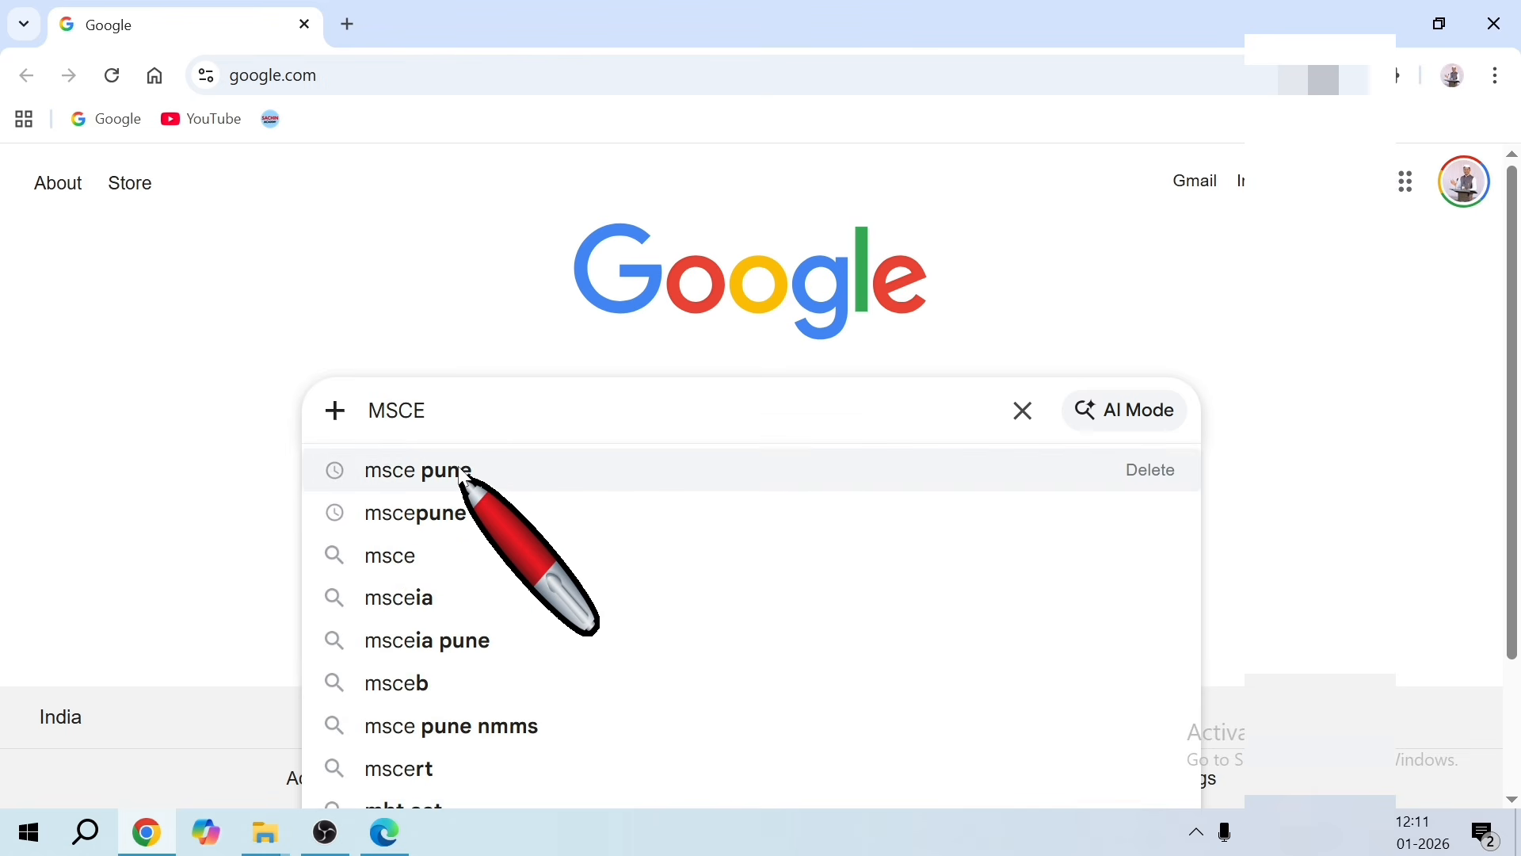
pyautogui.click(420, 471)
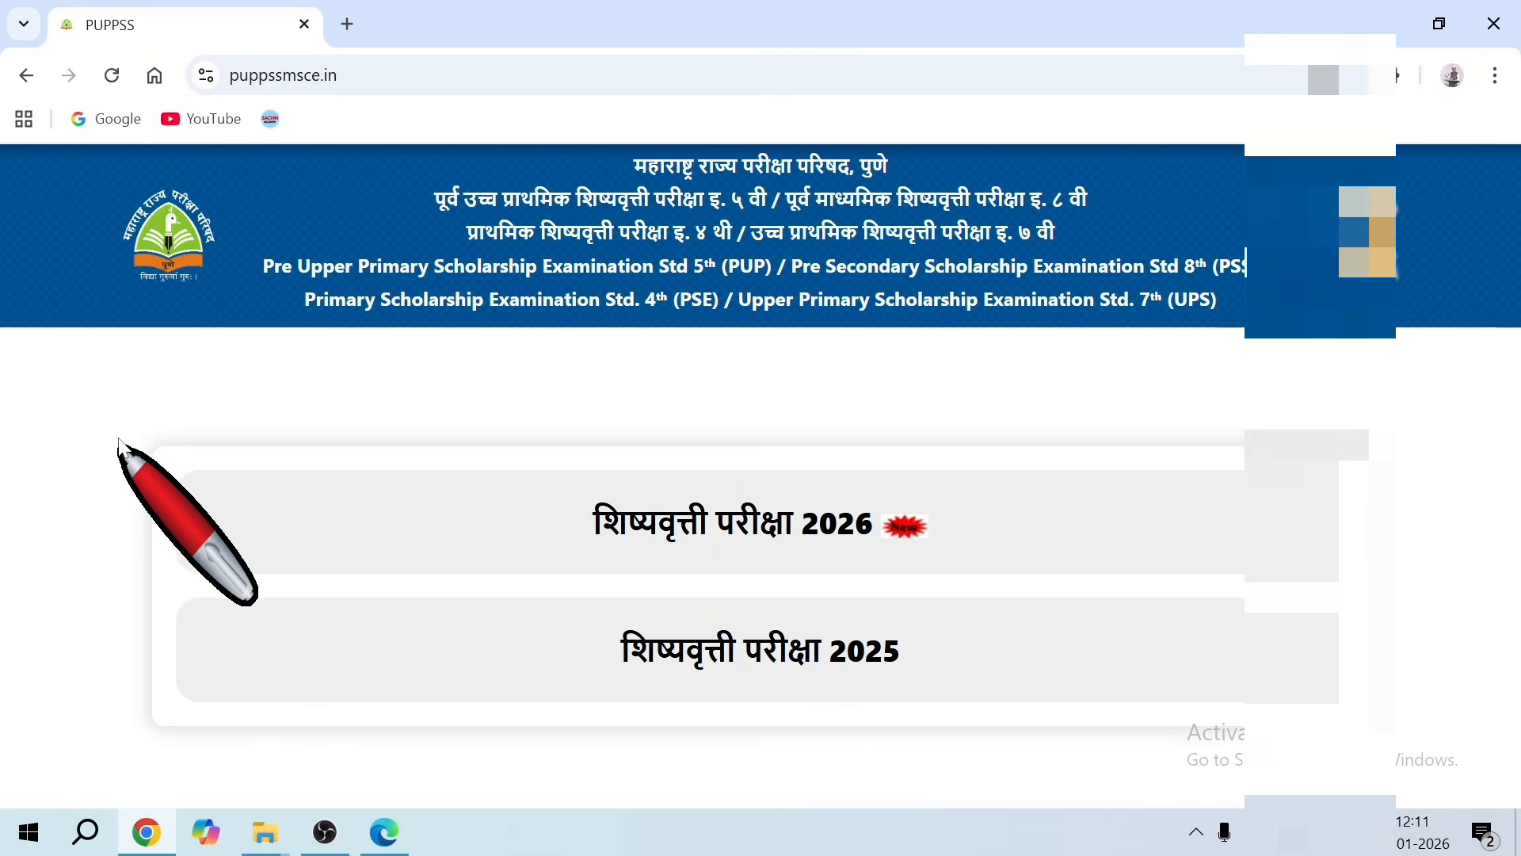
pyautogui.click(714, 534)
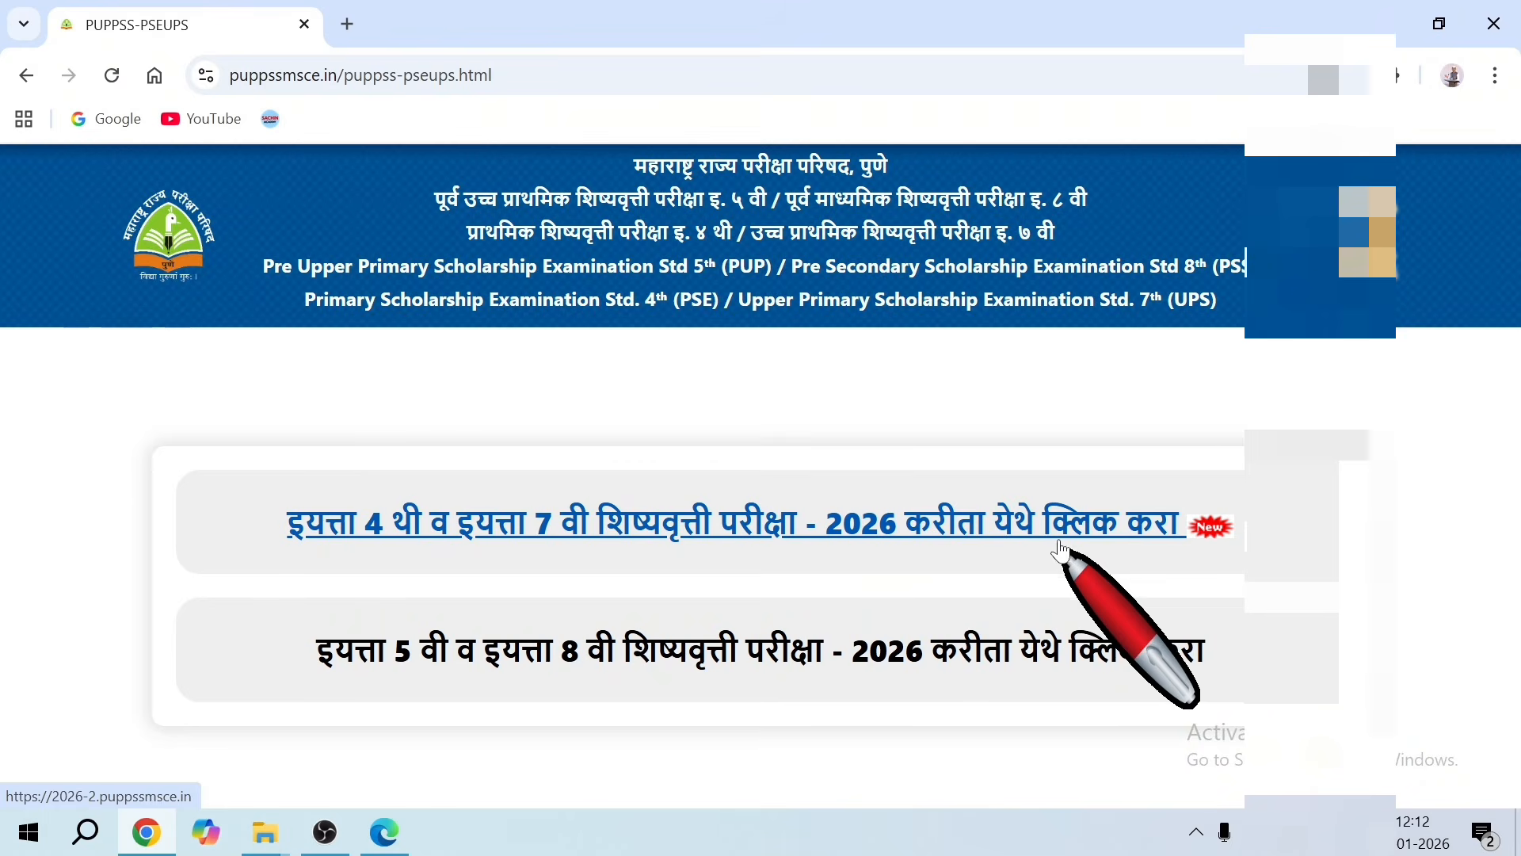
pyautogui.click(838, 535)
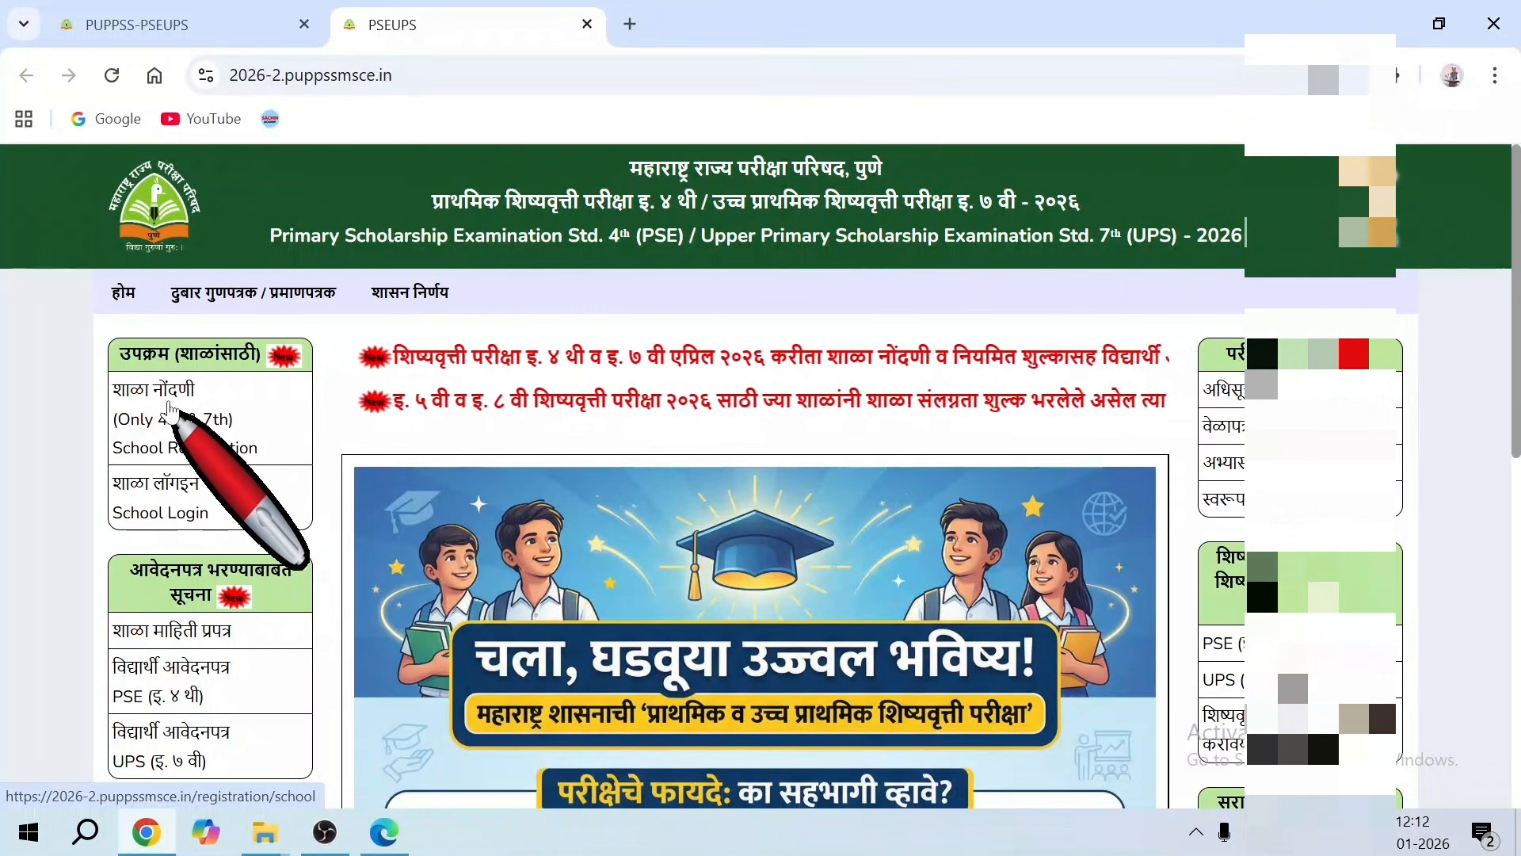
pyautogui.click(170, 405)
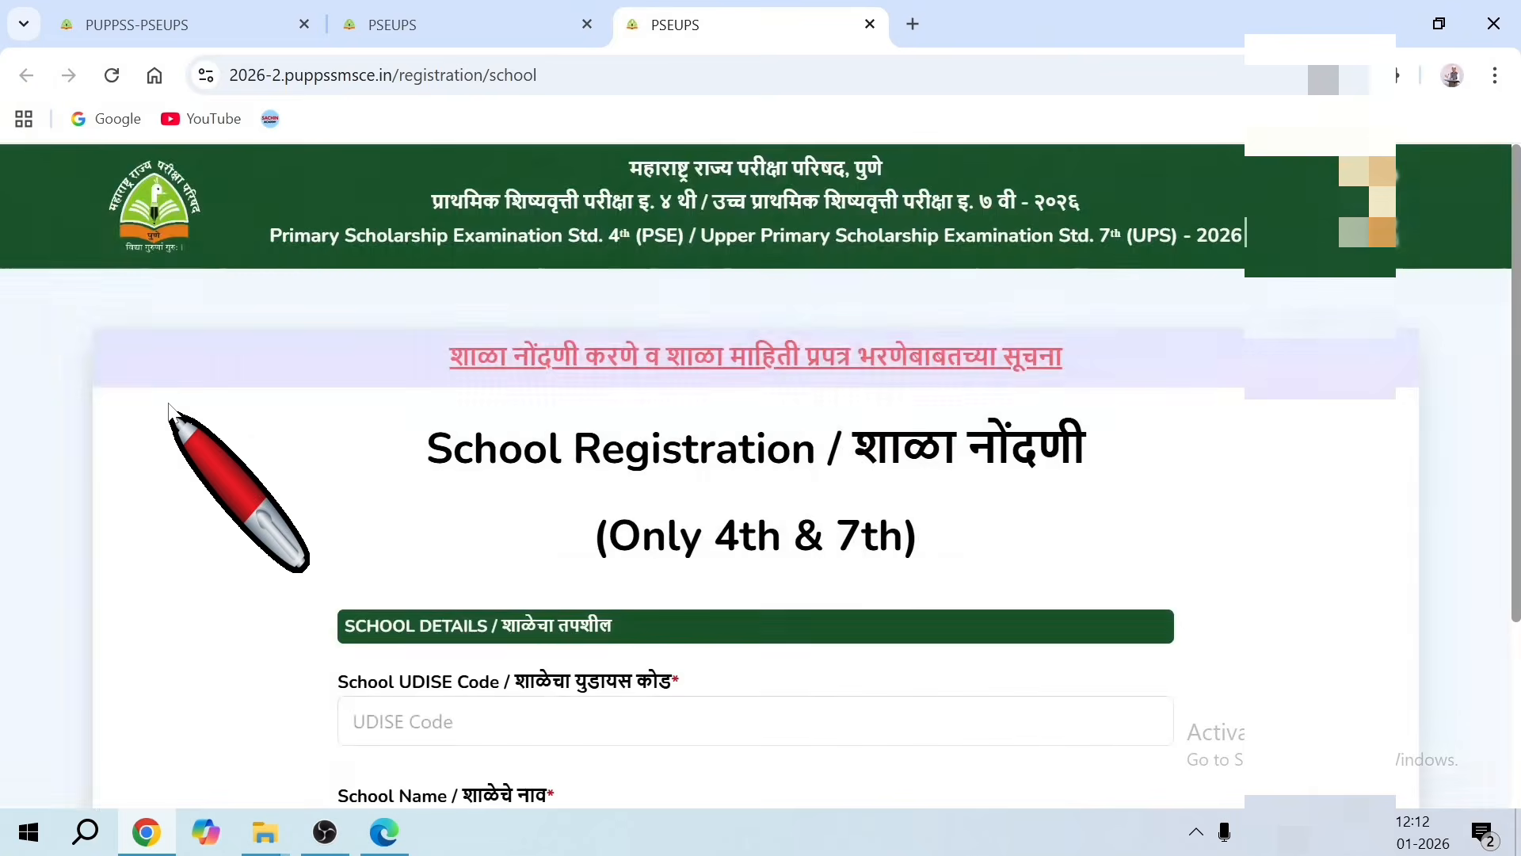
# Examine the registration fields required for an unregistered UDISE code, from the school name to the document upload
pyautogui.scroll(-3, 434, 507)
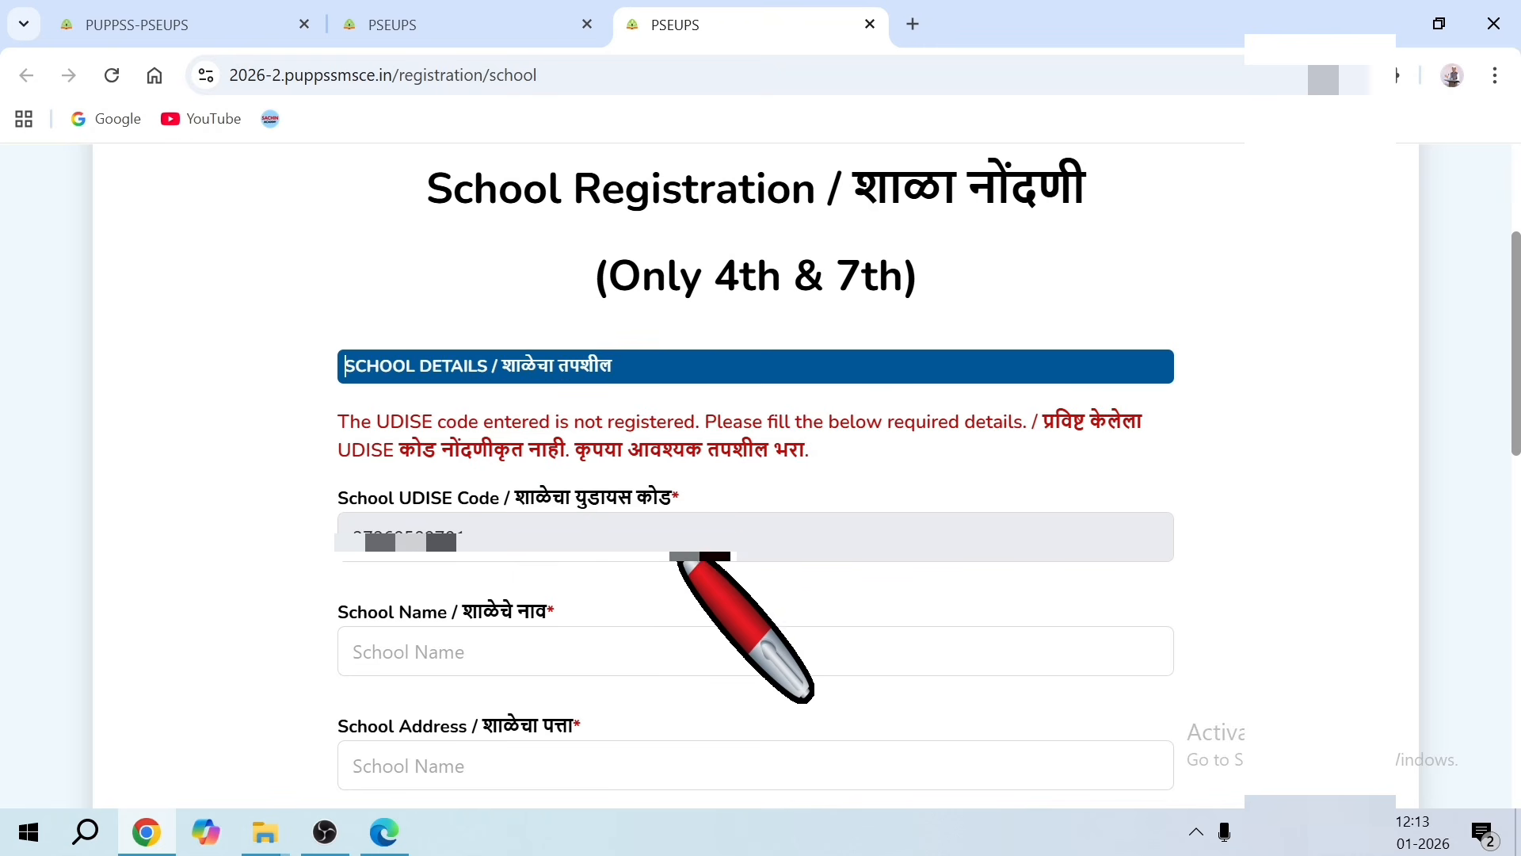
pyautogui.scroll(-2, 604, 602)
pyautogui.scroll(-2, 603, 602)
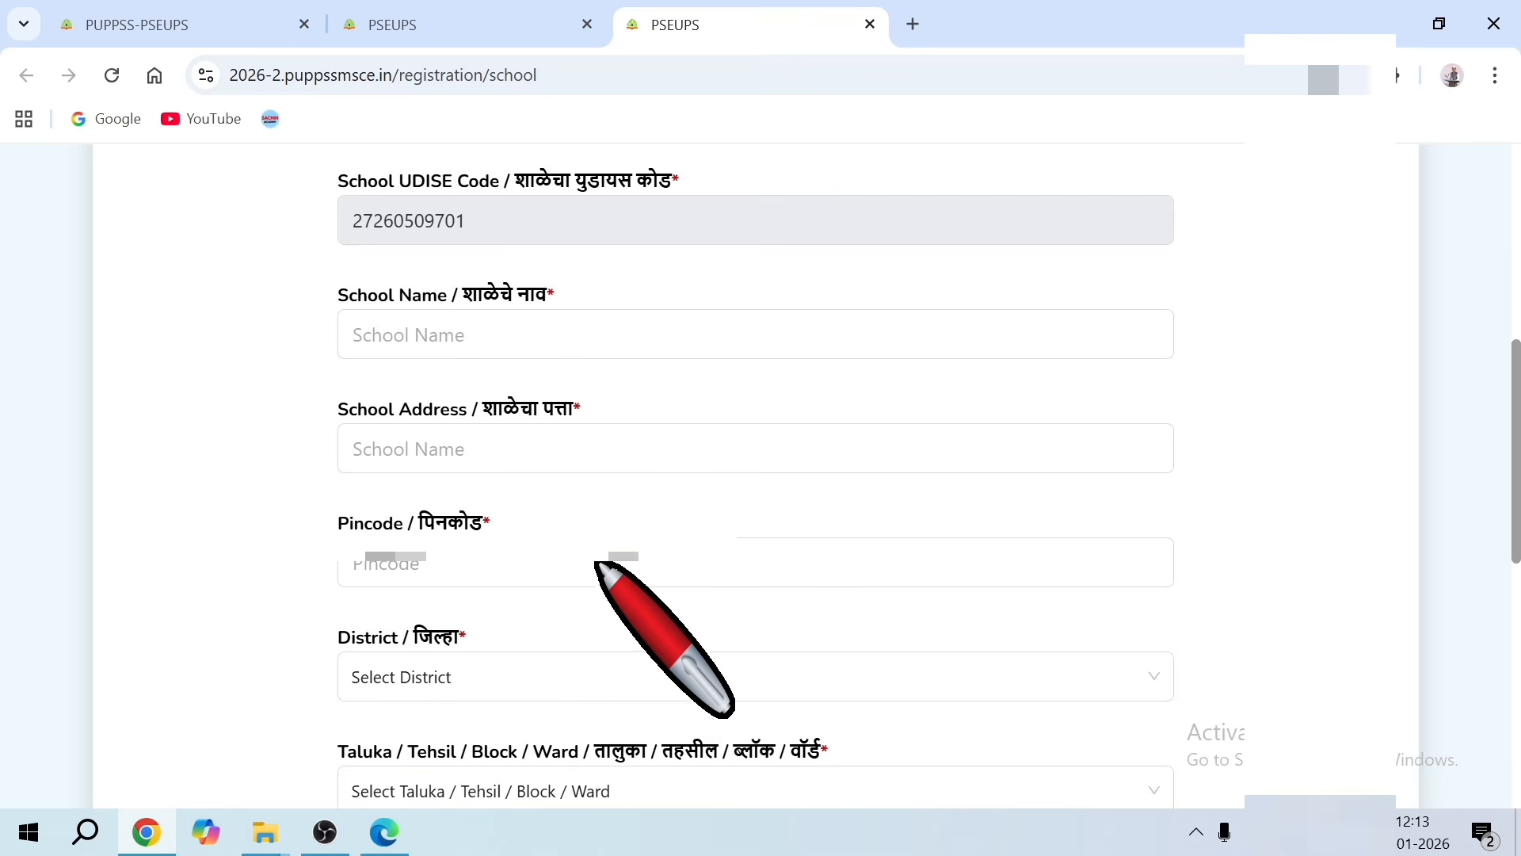
pyautogui.scroll(4, 611, 554)
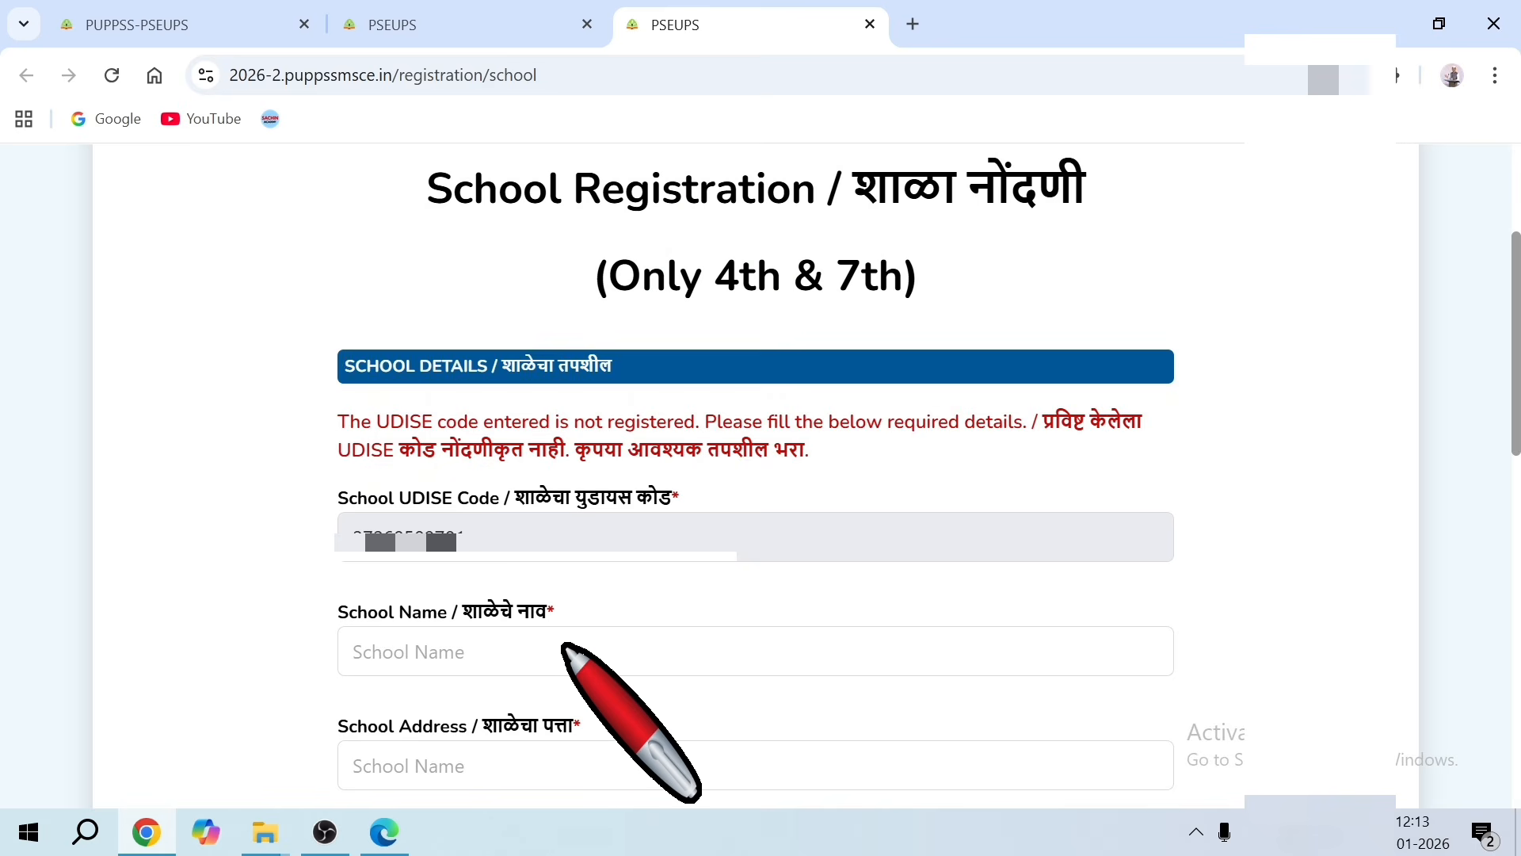
pyautogui.scroll(-4, 564, 646)
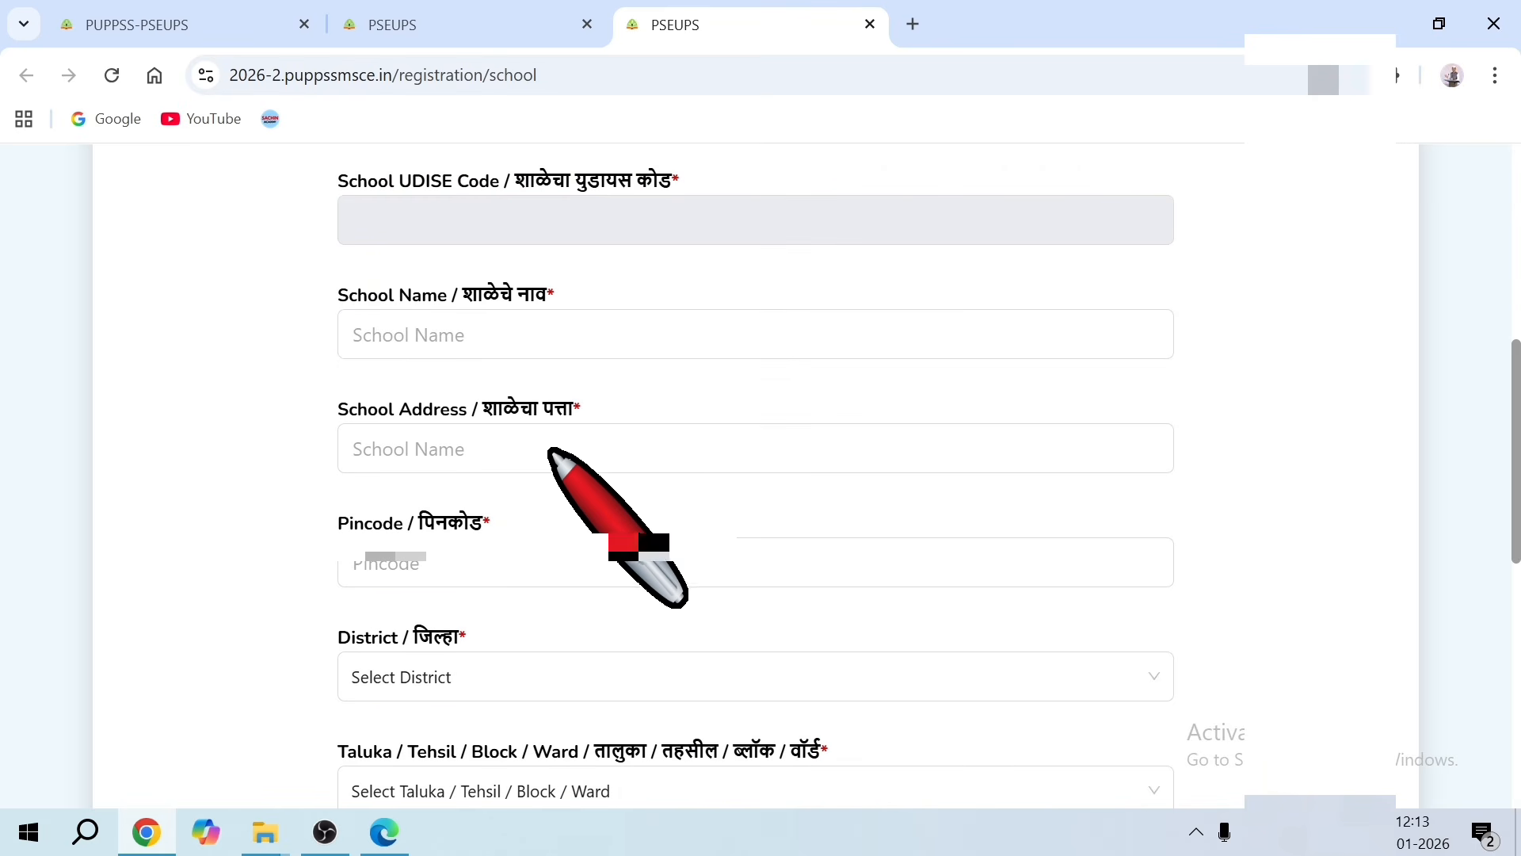
pyautogui.scroll(-4, 522, 704)
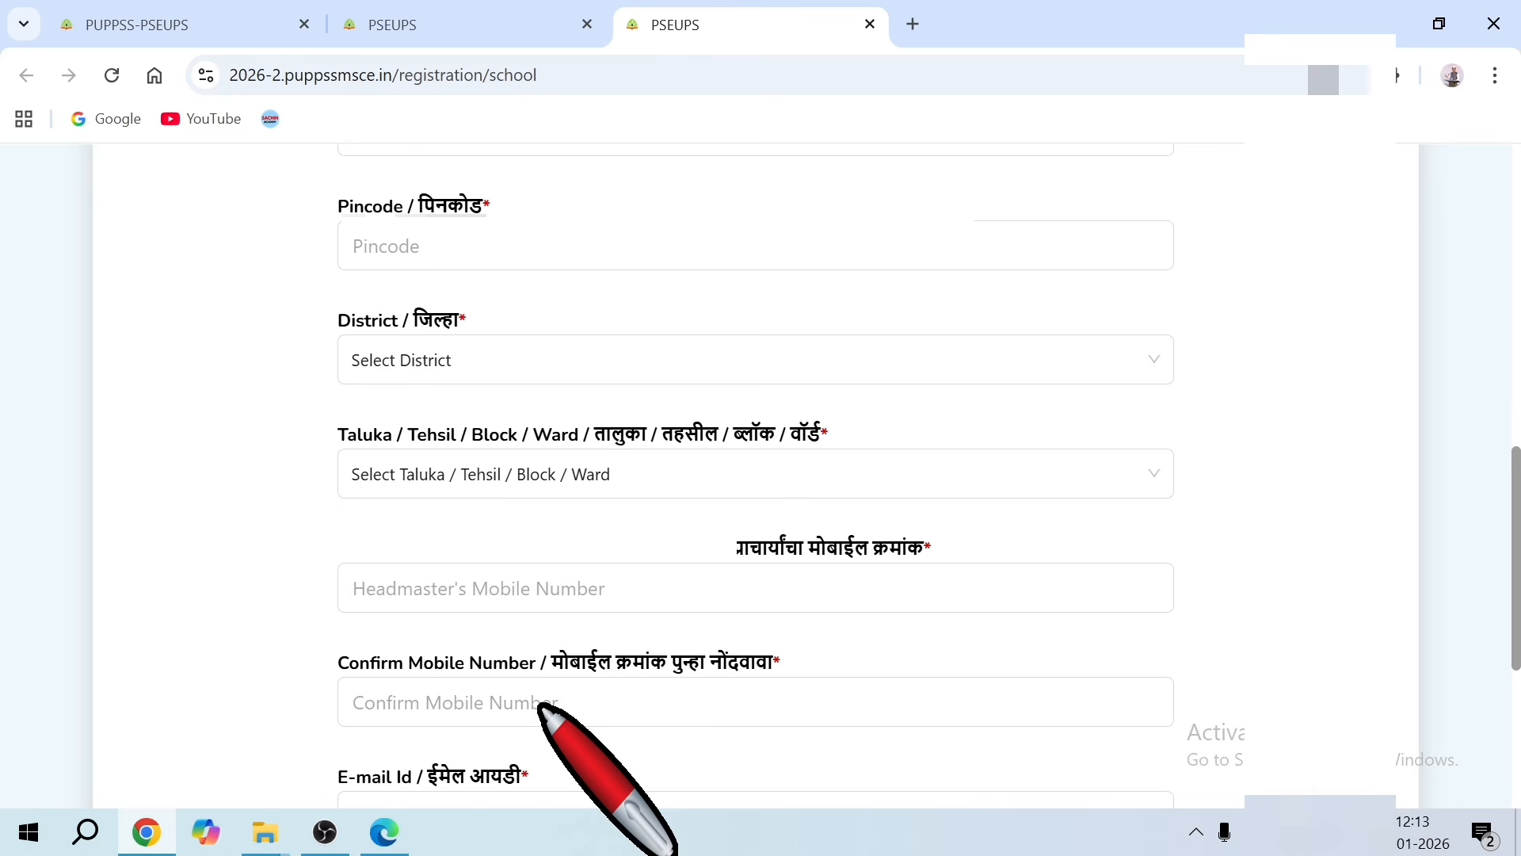
pyautogui.scroll(-4, 538, 703)
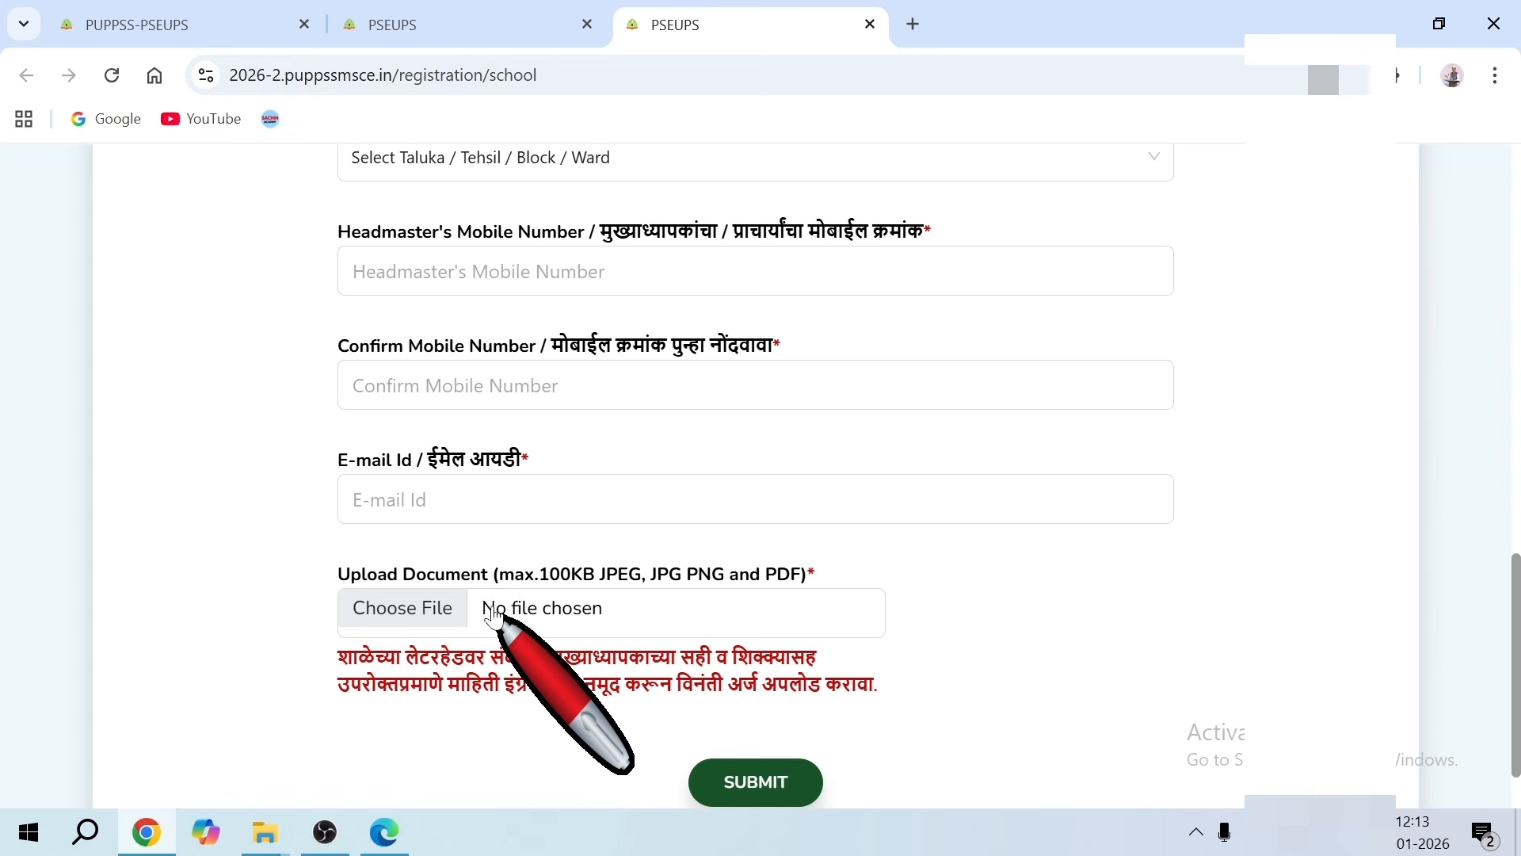
pyautogui.click(435, 611)
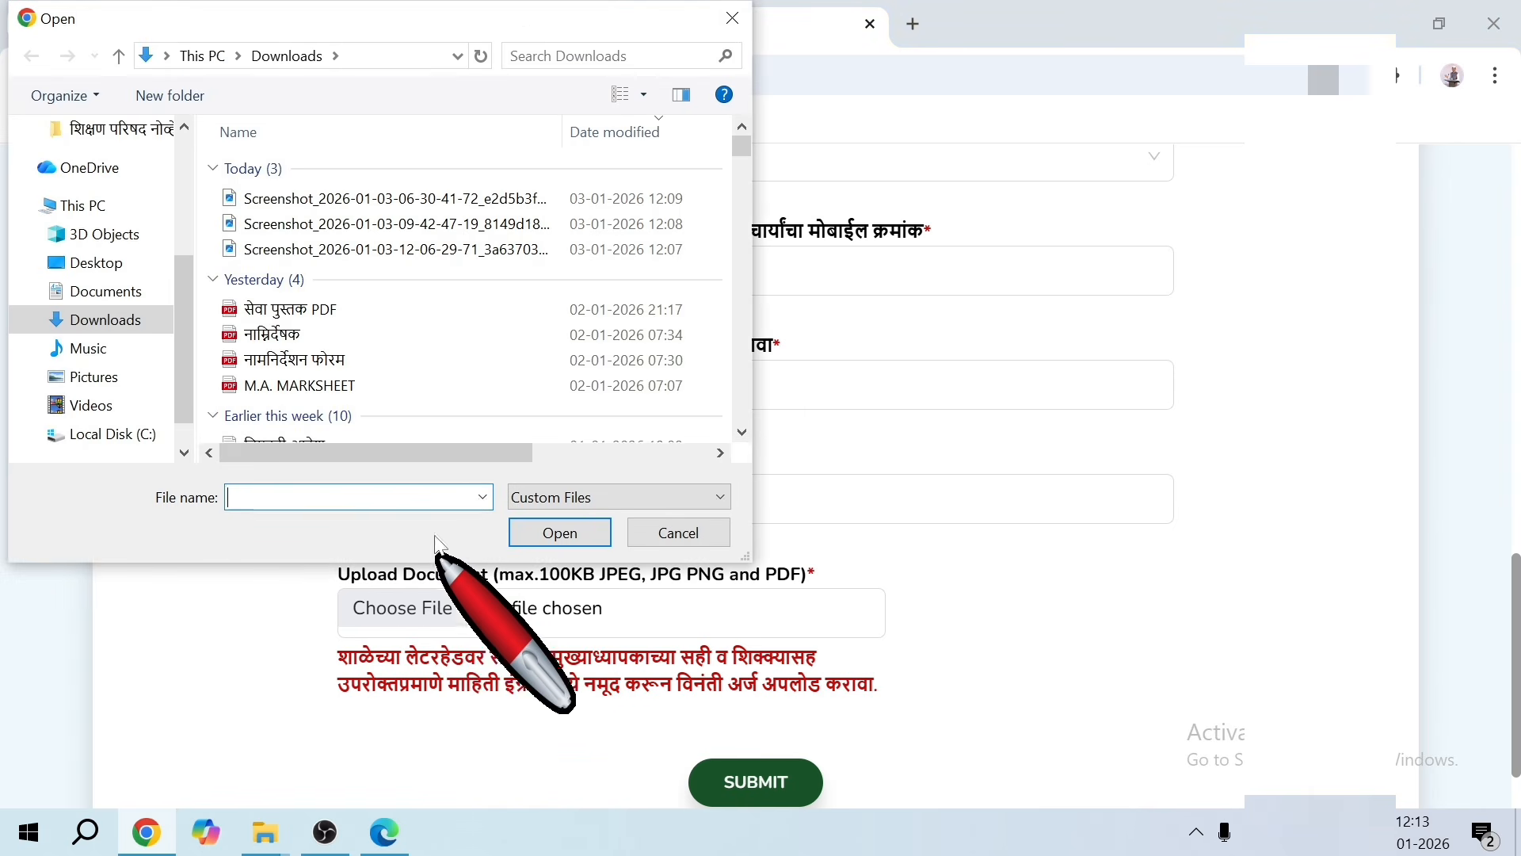
pyautogui.click(411, 202)
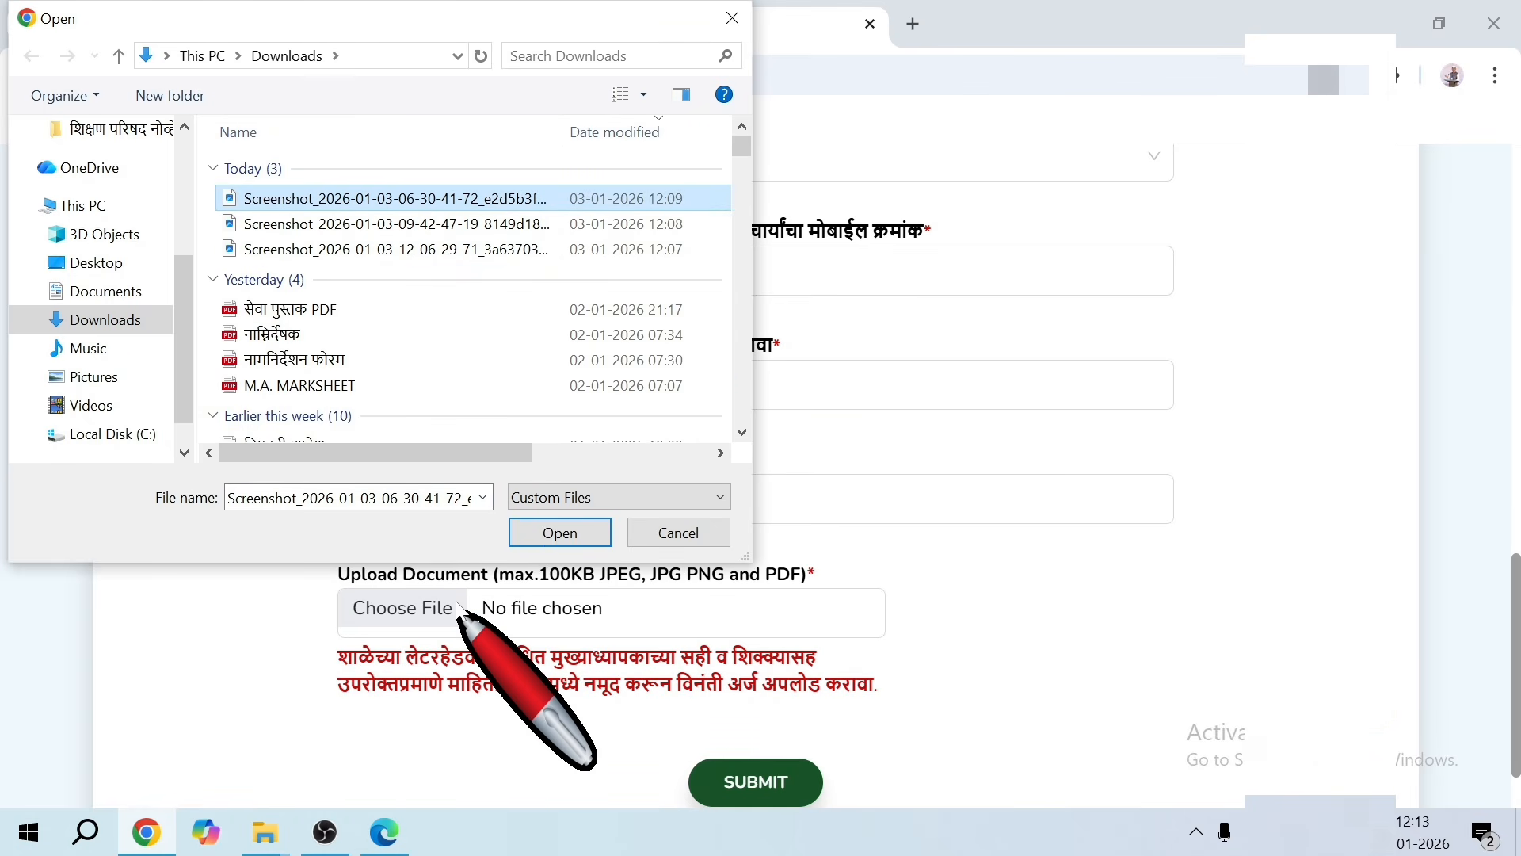
pyautogui.click(679, 533)
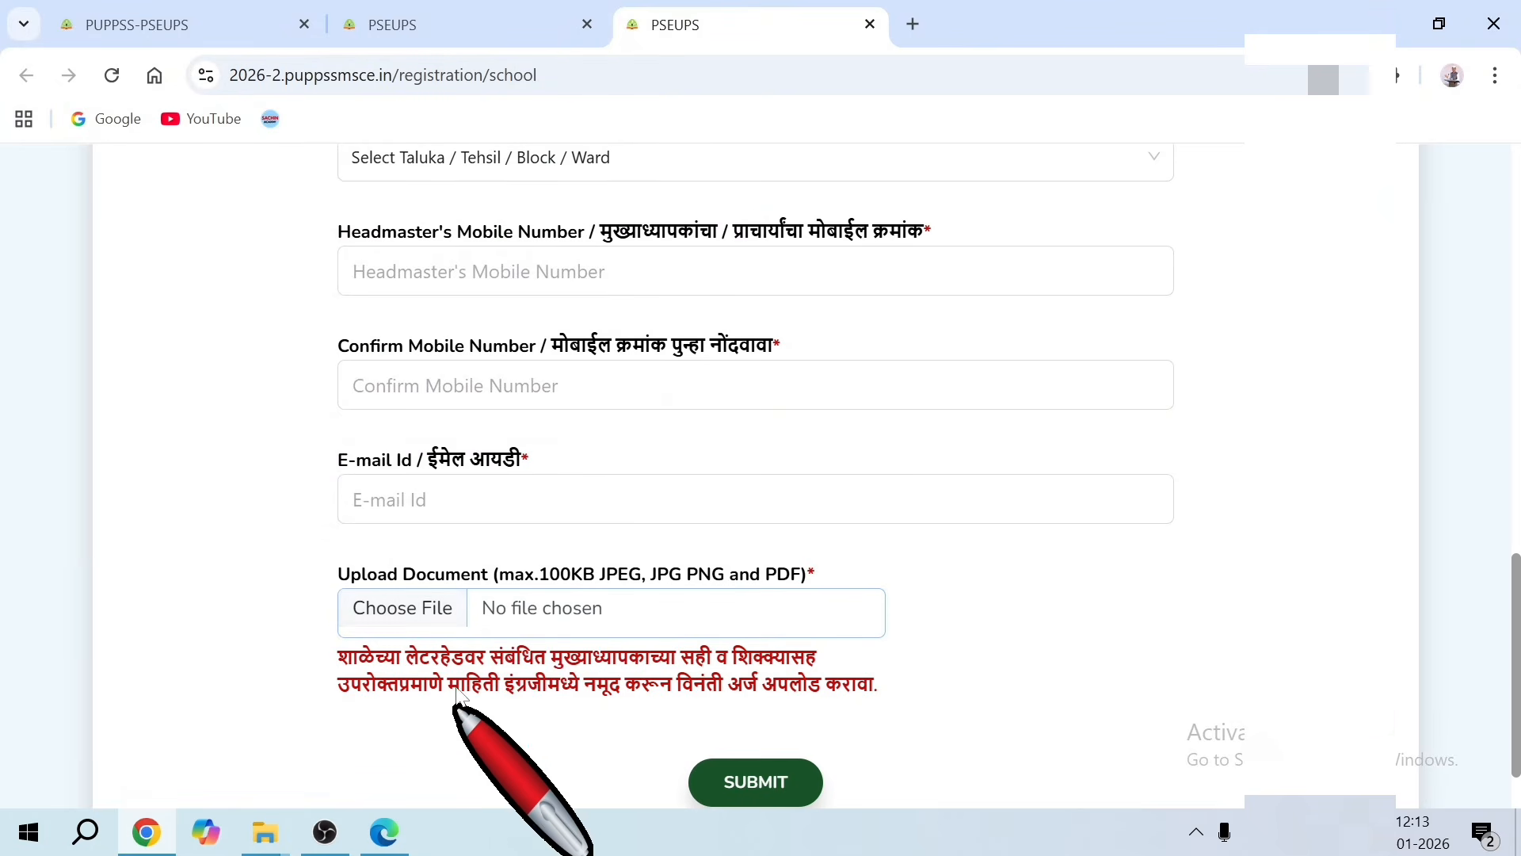
pyautogui.scroll(4, 538, 616)
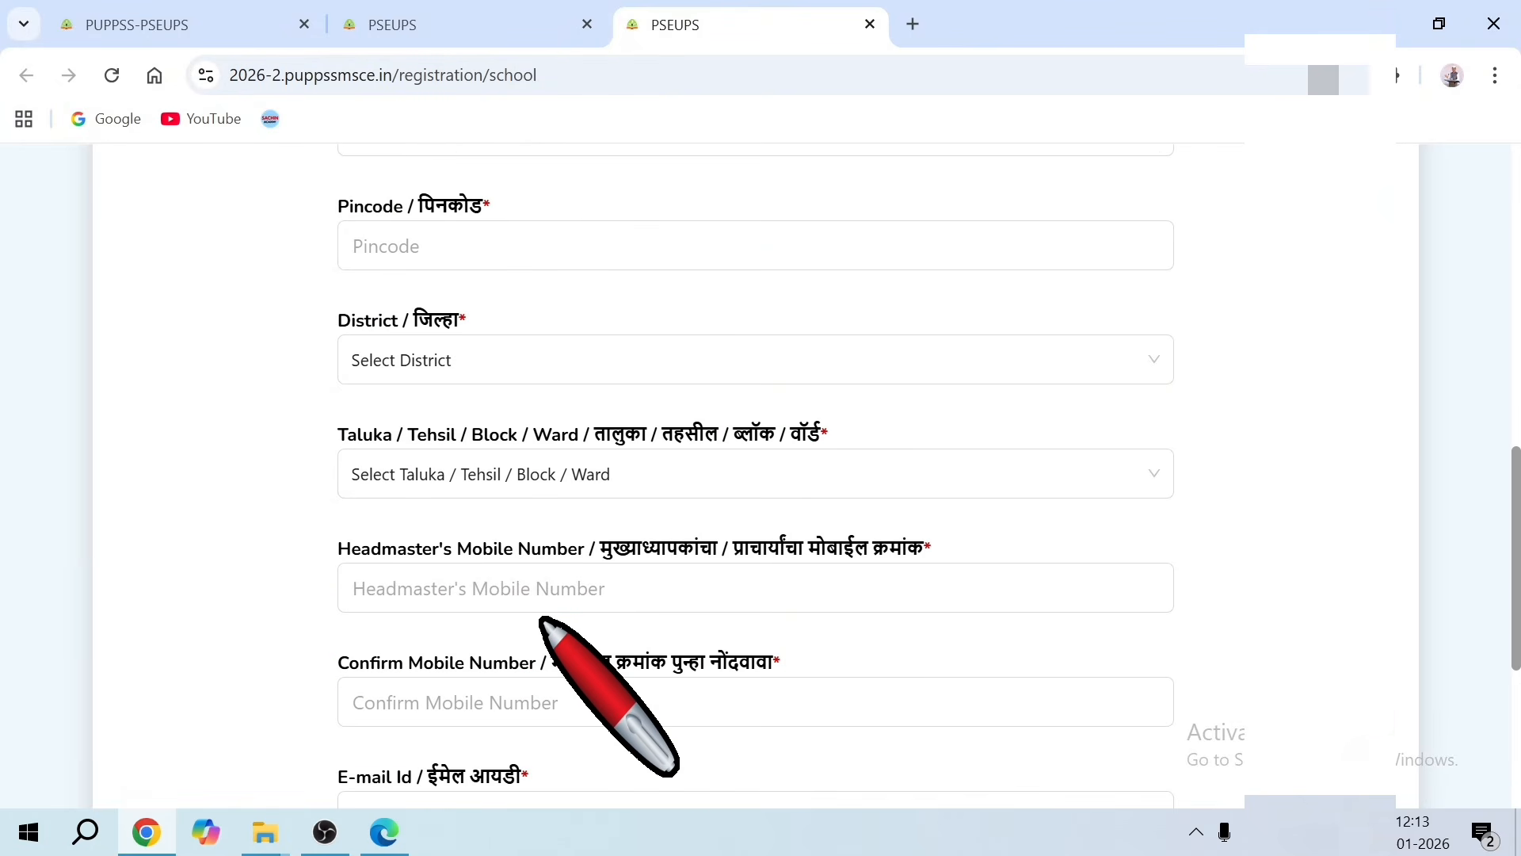
pyautogui.scroll(-4, 542, 619)
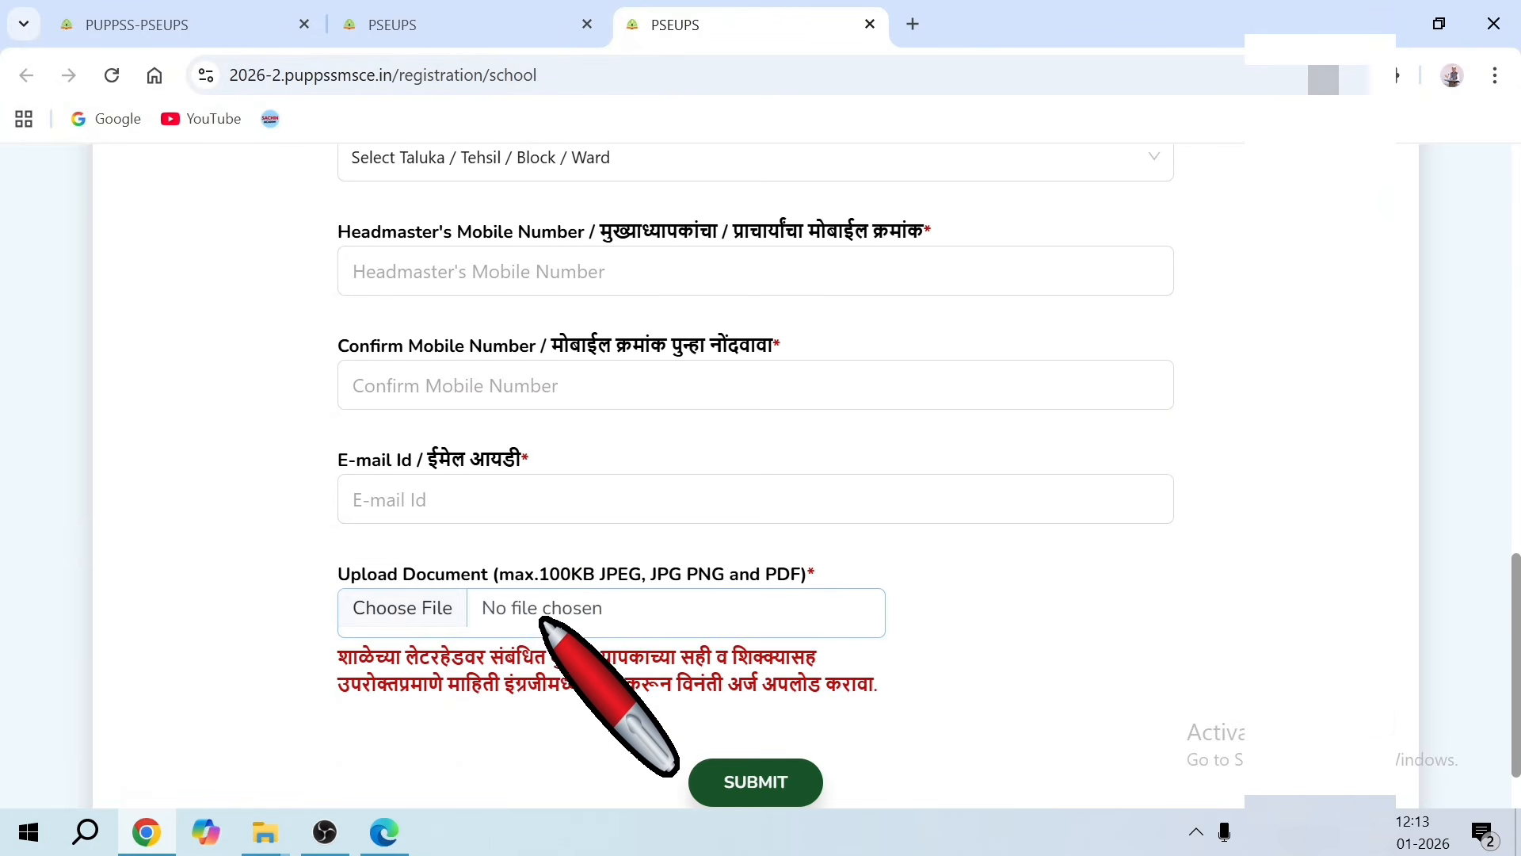
# Switch to Microsoft Edge and close PSE_FORM_MSCE_2026.pdf without saving its changes
pyautogui.click(401, 838)
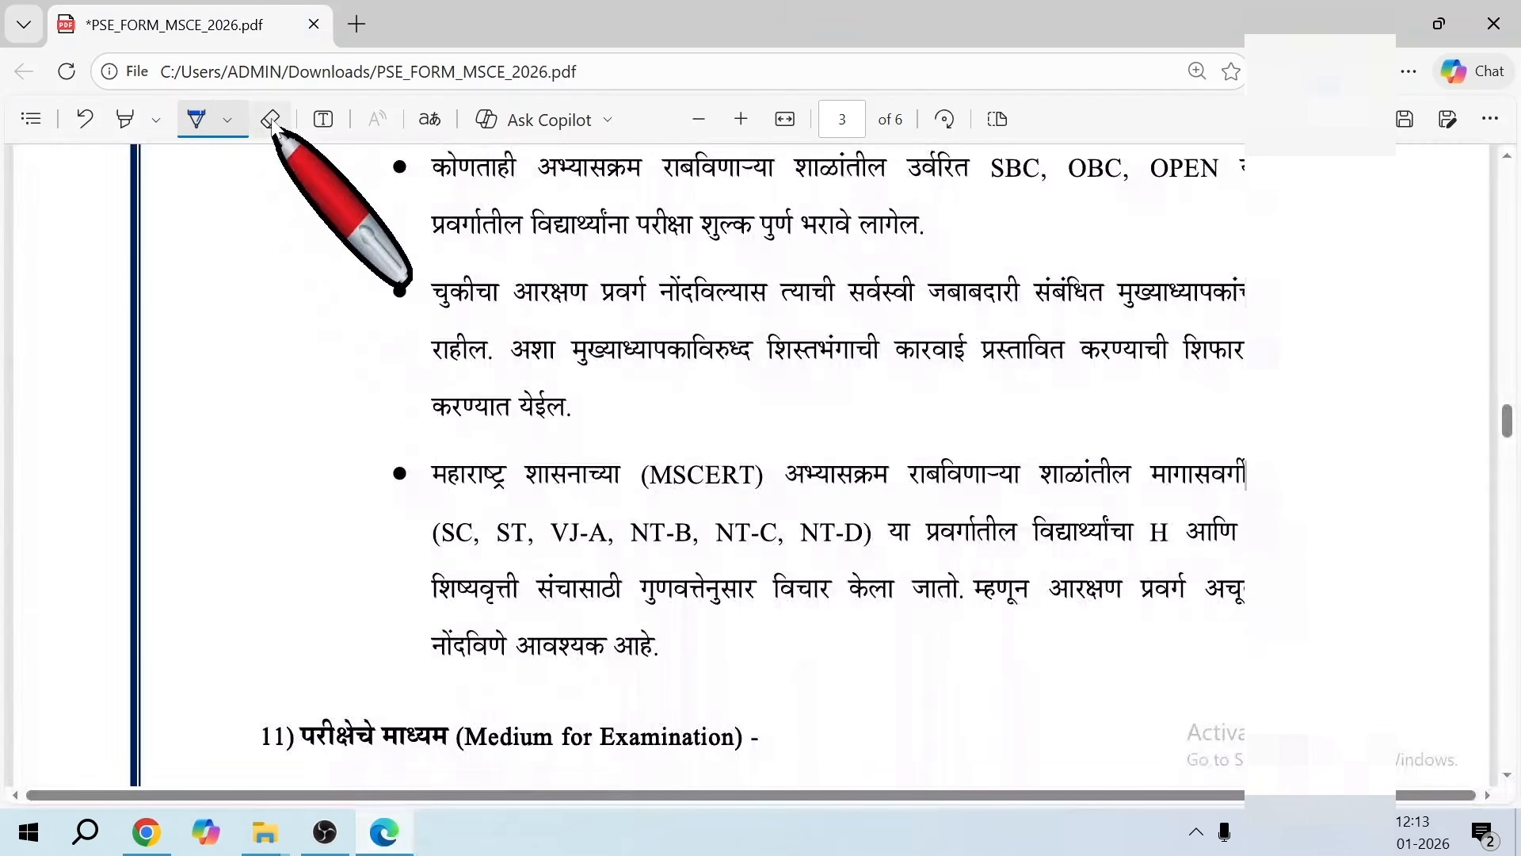
pyautogui.click(311, 25)
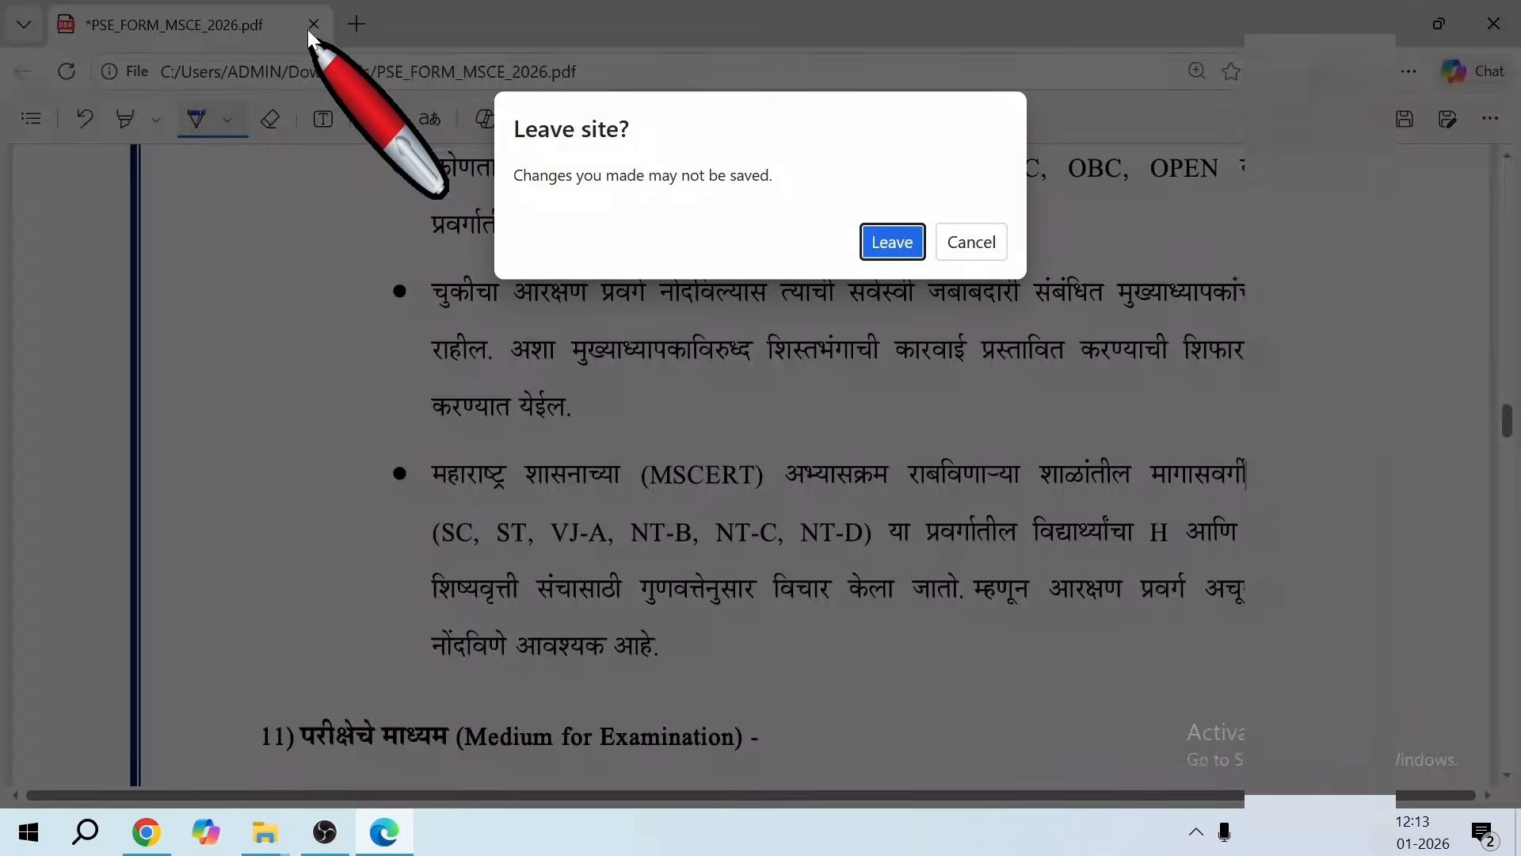
pyautogui.click(885, 246)
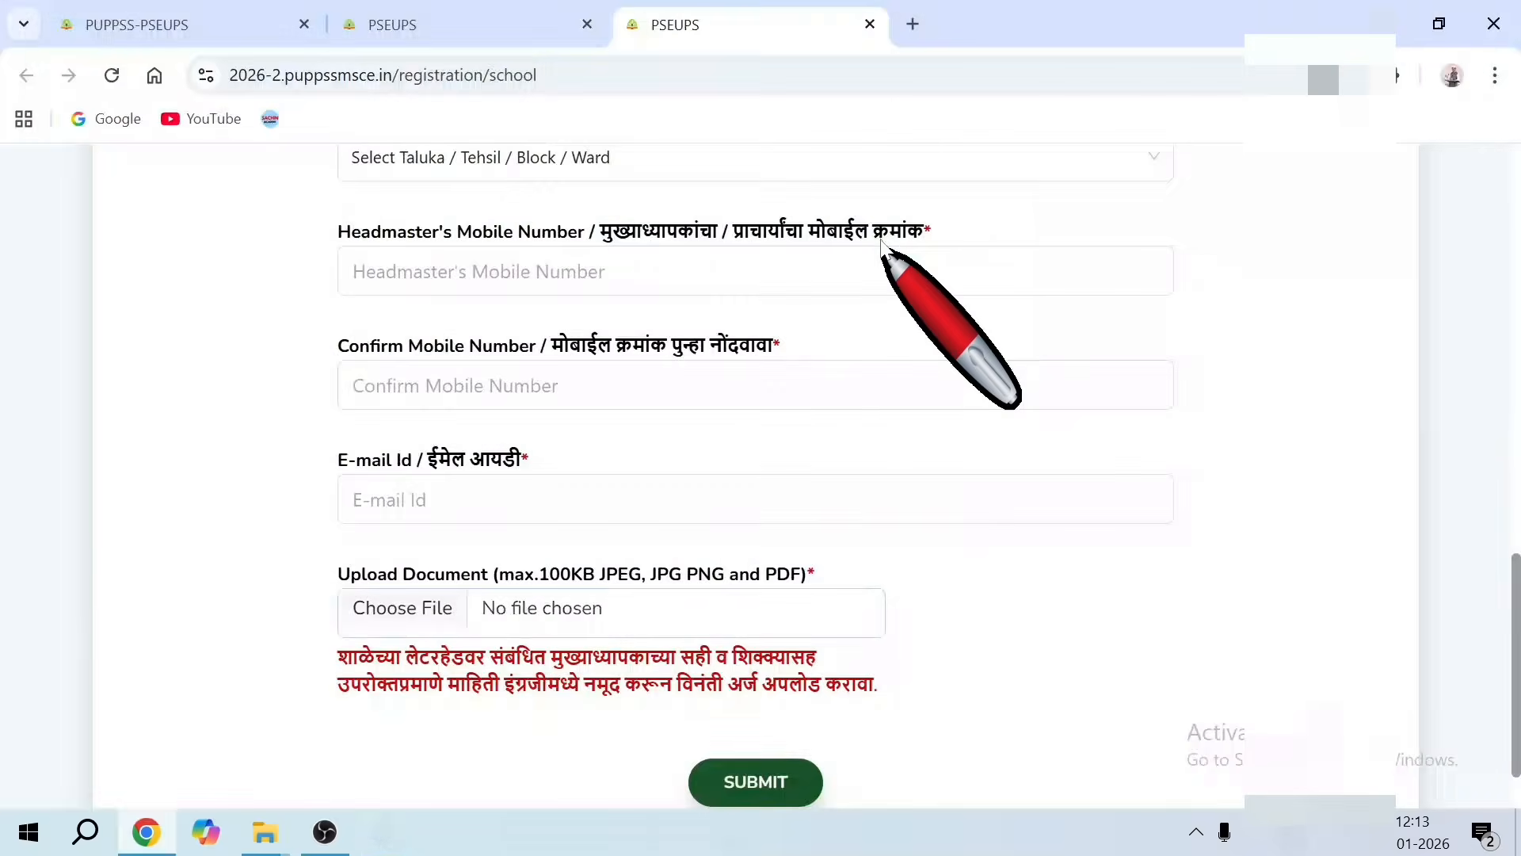
# View the sample request letter image from the Downloads folder and return to the registration form's document upload section in Chrome
pyautogui.click(28, 831)
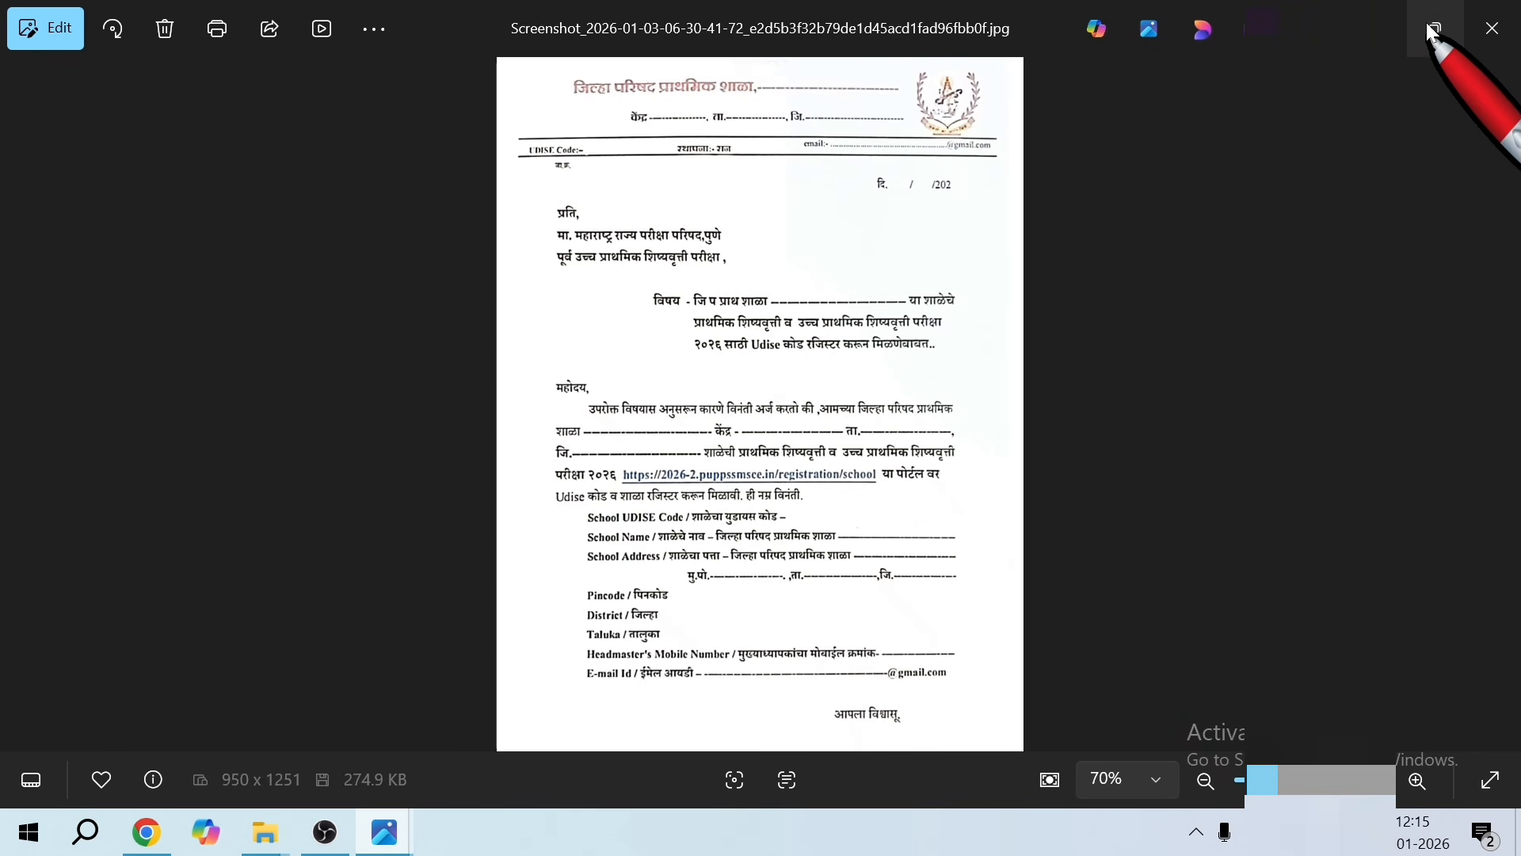
pyautogui.click(1492, 28)
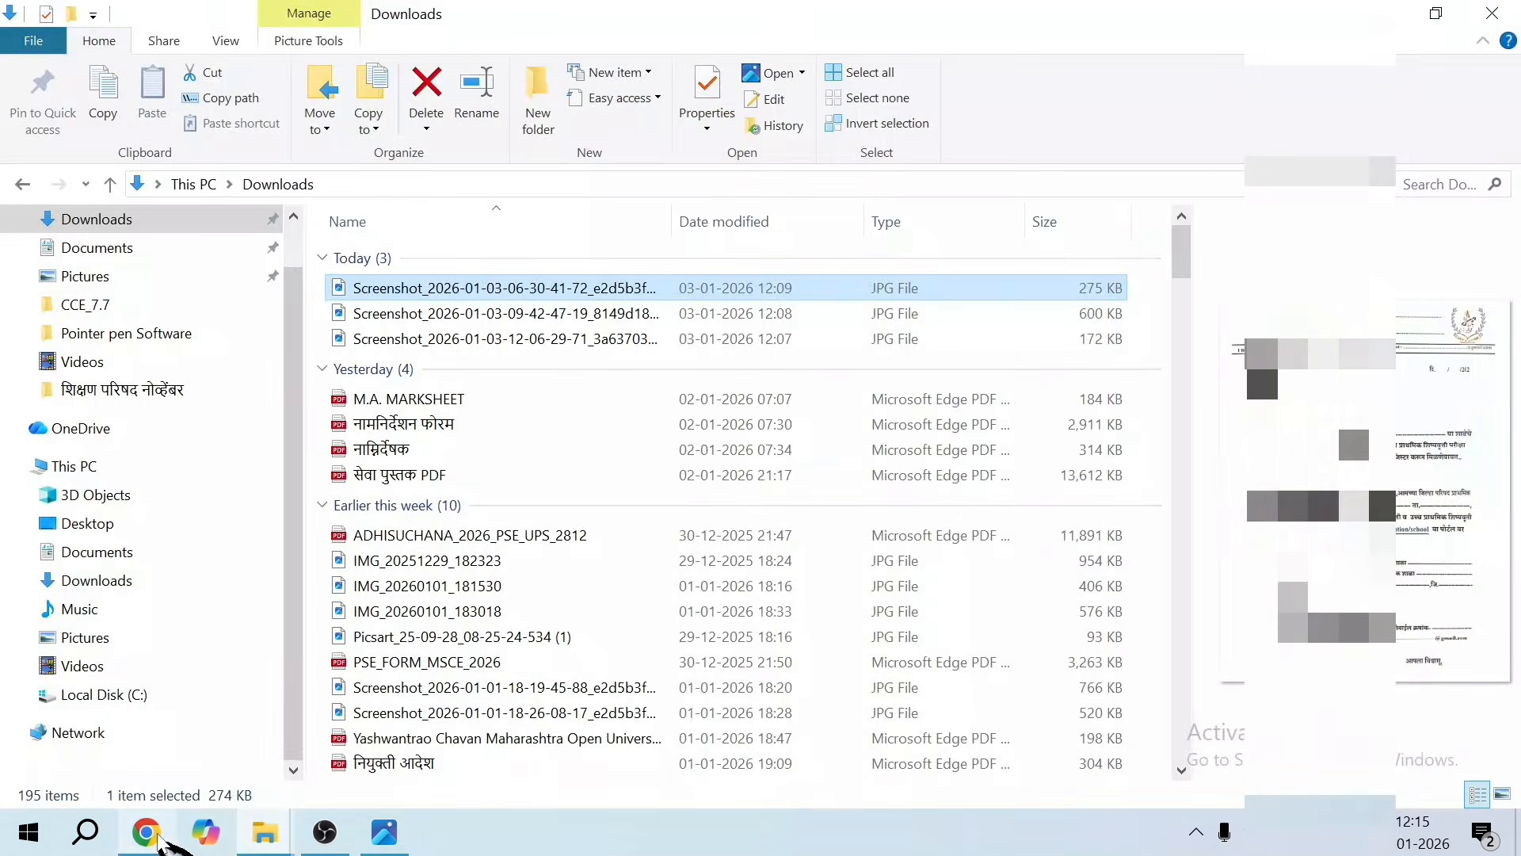
pyautogui.click(159, 838)
pyautogui.scroll(-5, 441, 713)
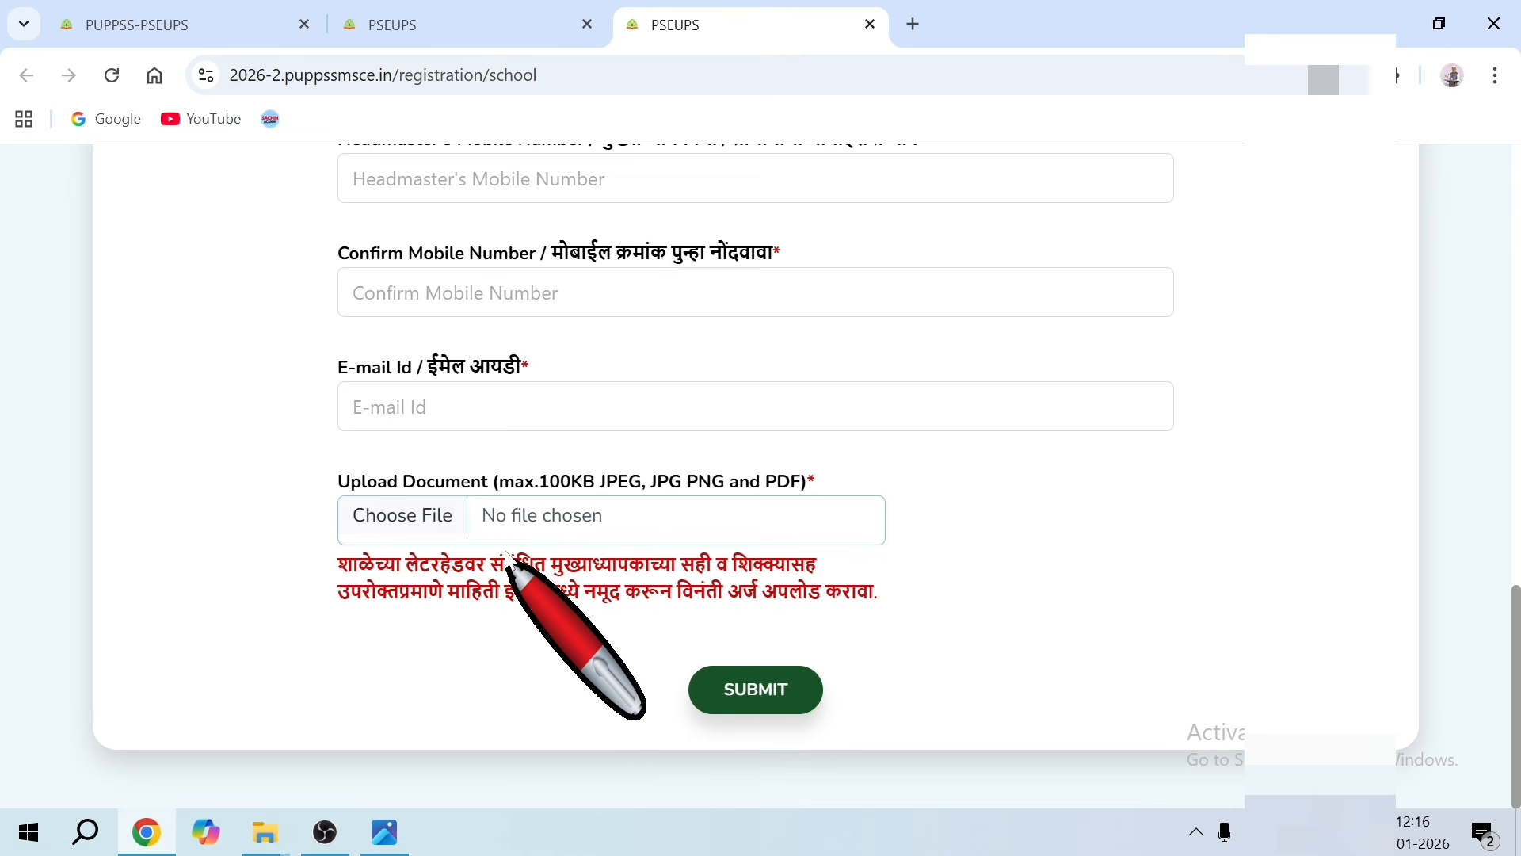
# Reopen a blank School Registration form and enter the registered school's UDISE code
pyautogui.hotkey('ctrl', 'w')
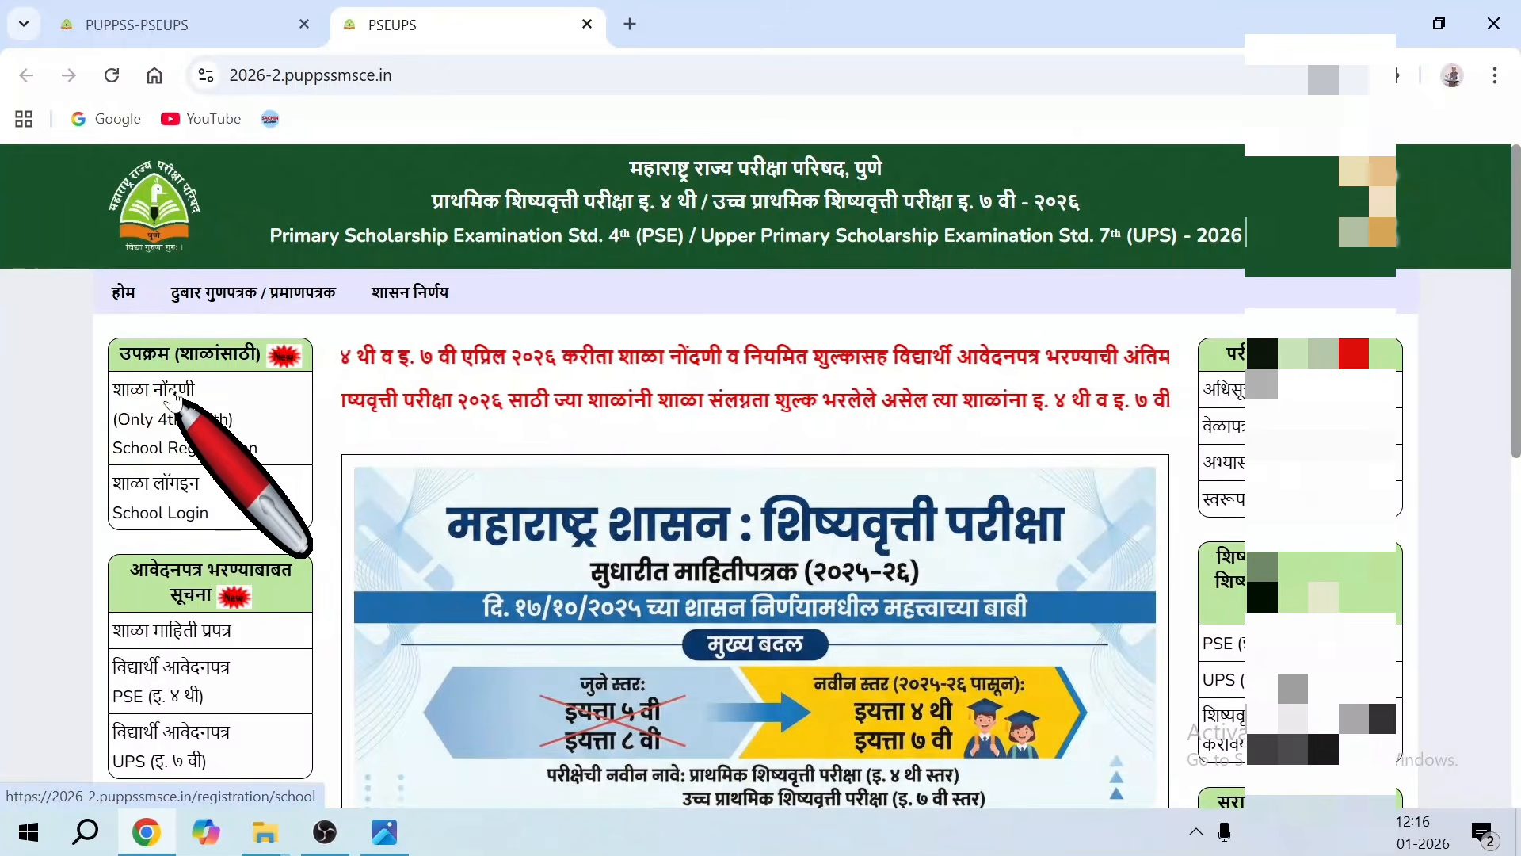
pyautogui.click(174, 400)
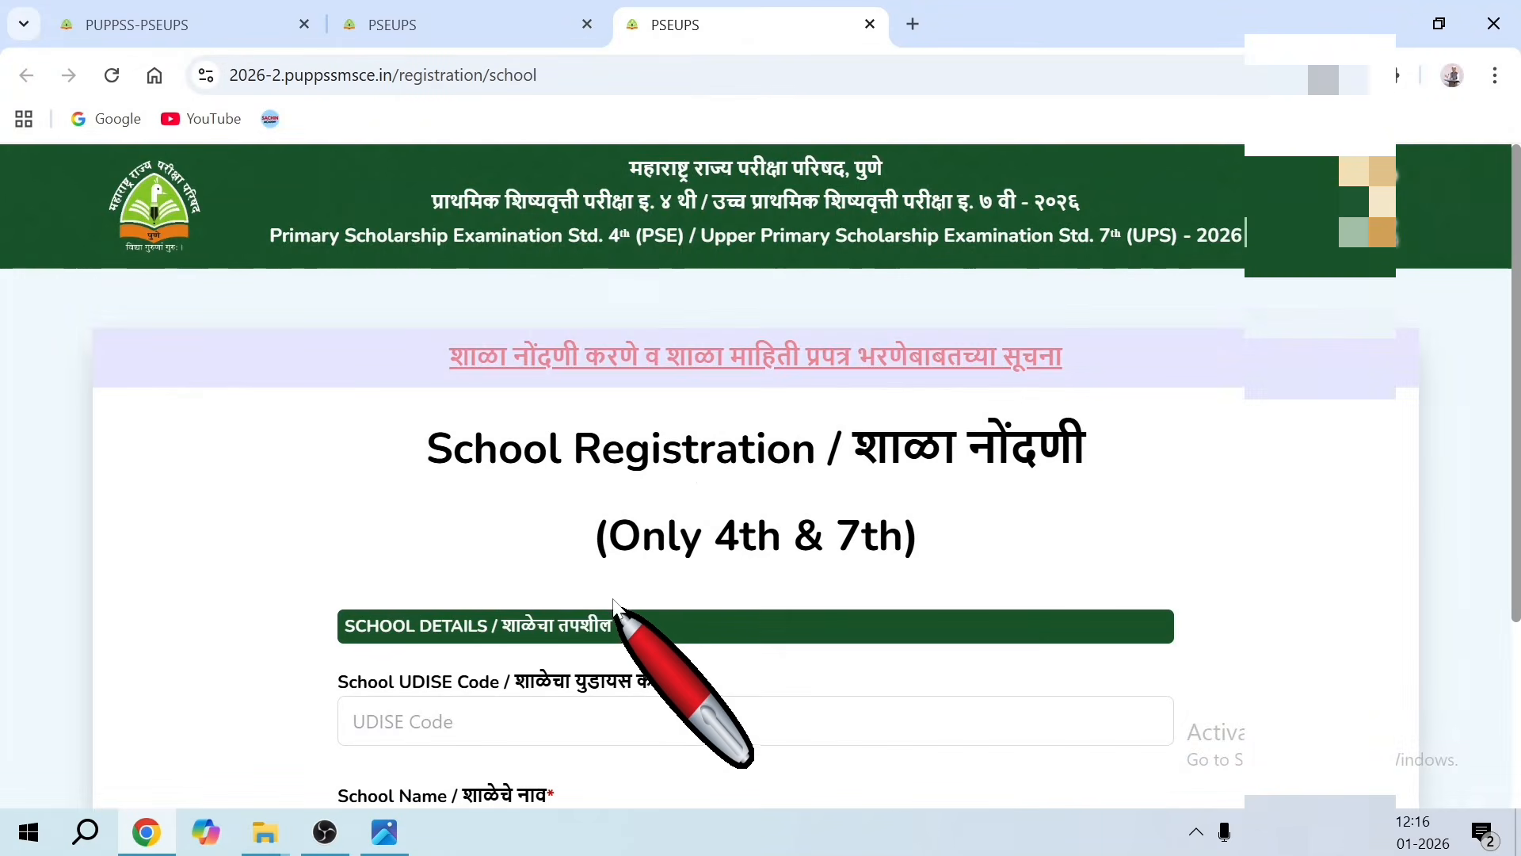
pyautogui.scroll(-3, 642, 594)
pyautogui.click(493, 476)
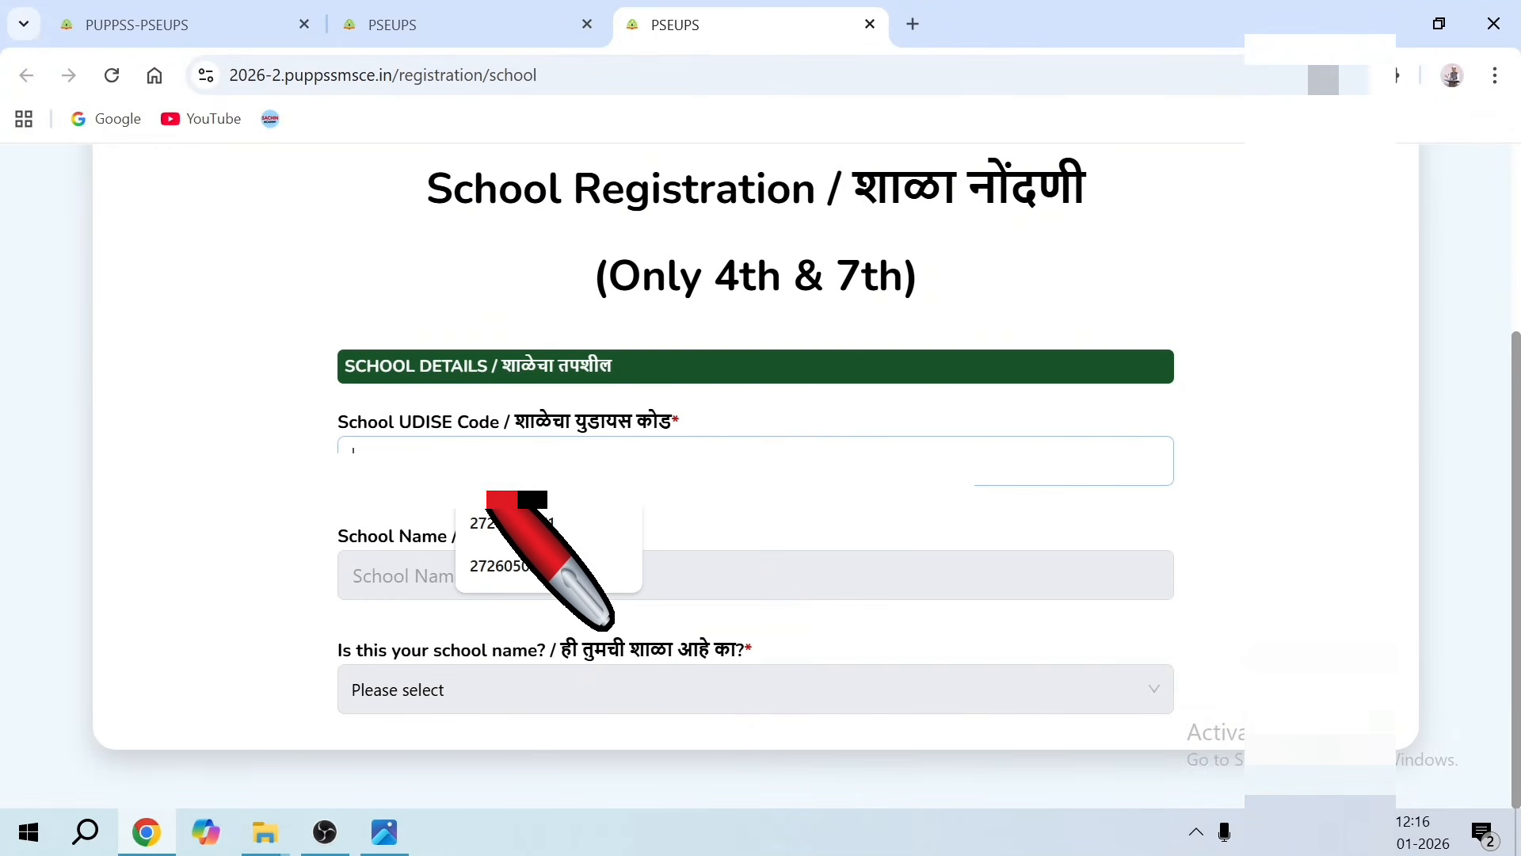
pyautogui.click(529, 527)
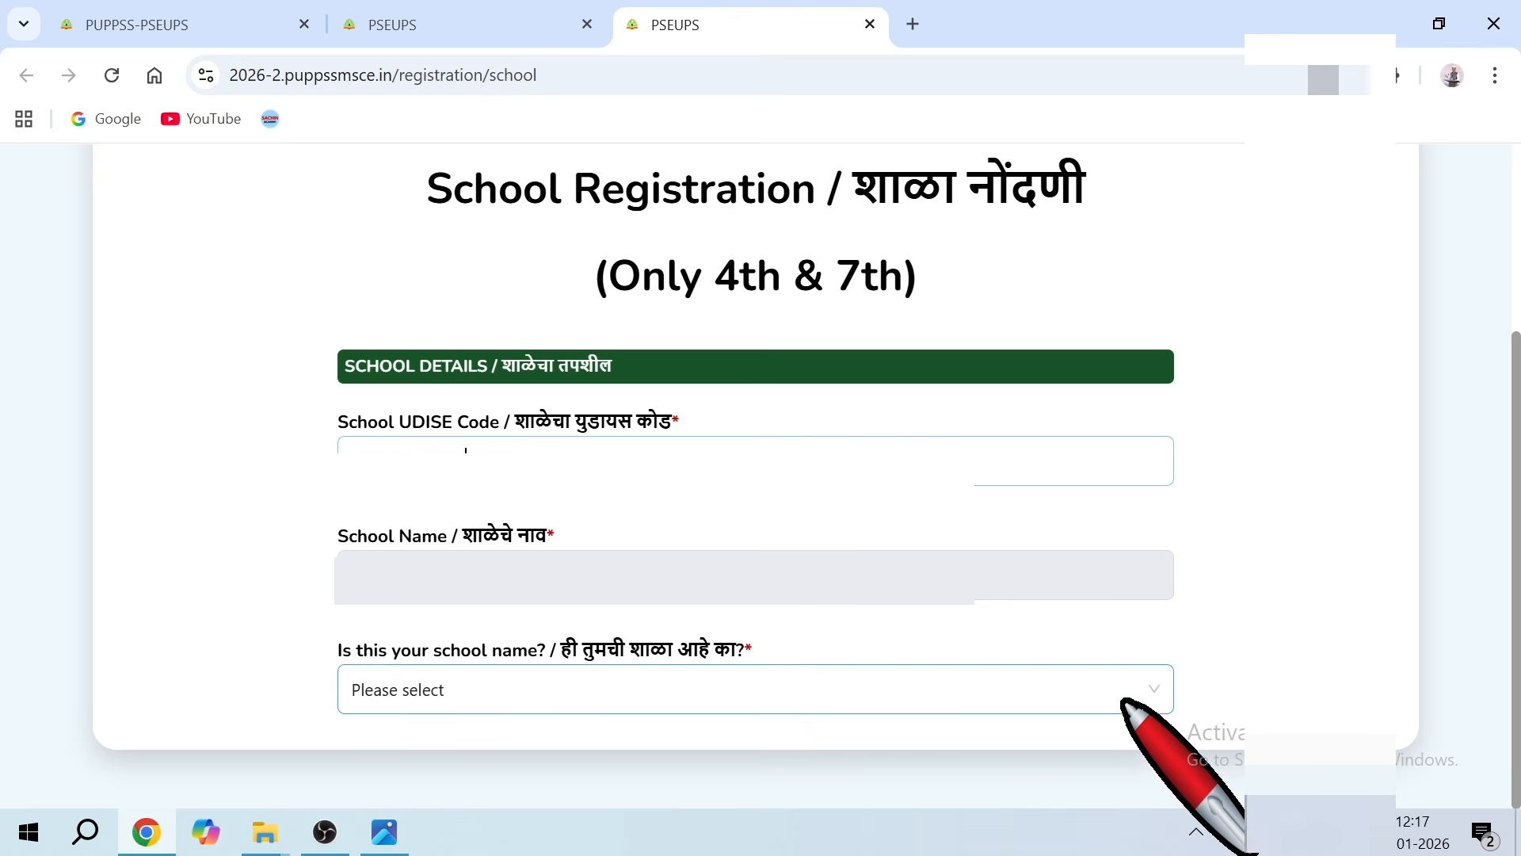
# Confirm that the school name filled in for the UDISE code is the user's own school
pyautogui.scroll(3, 509, 793)
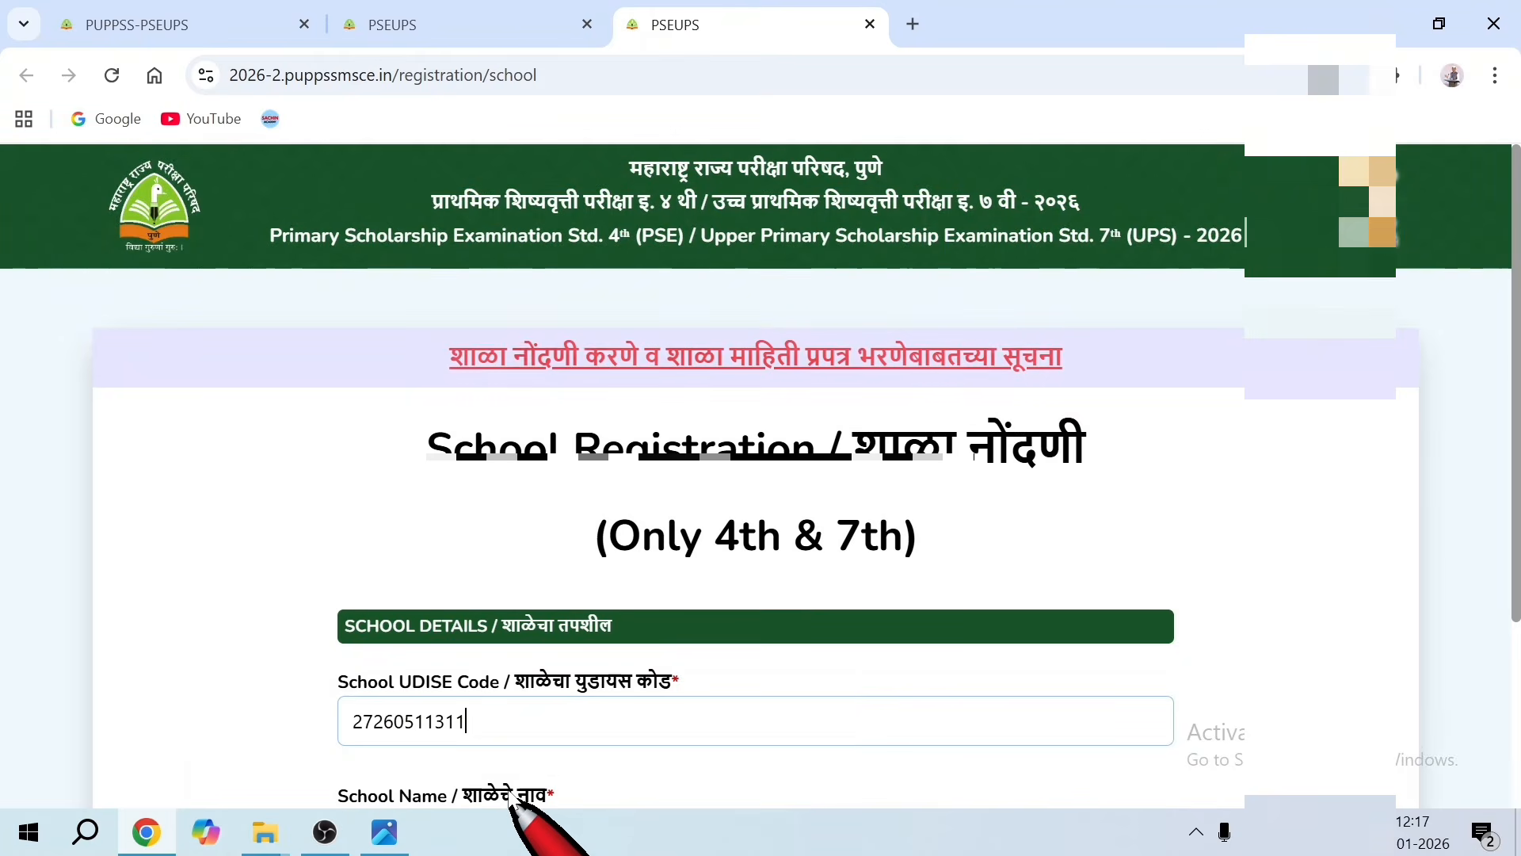
pyautogui.scroll(-3, 509, 796)
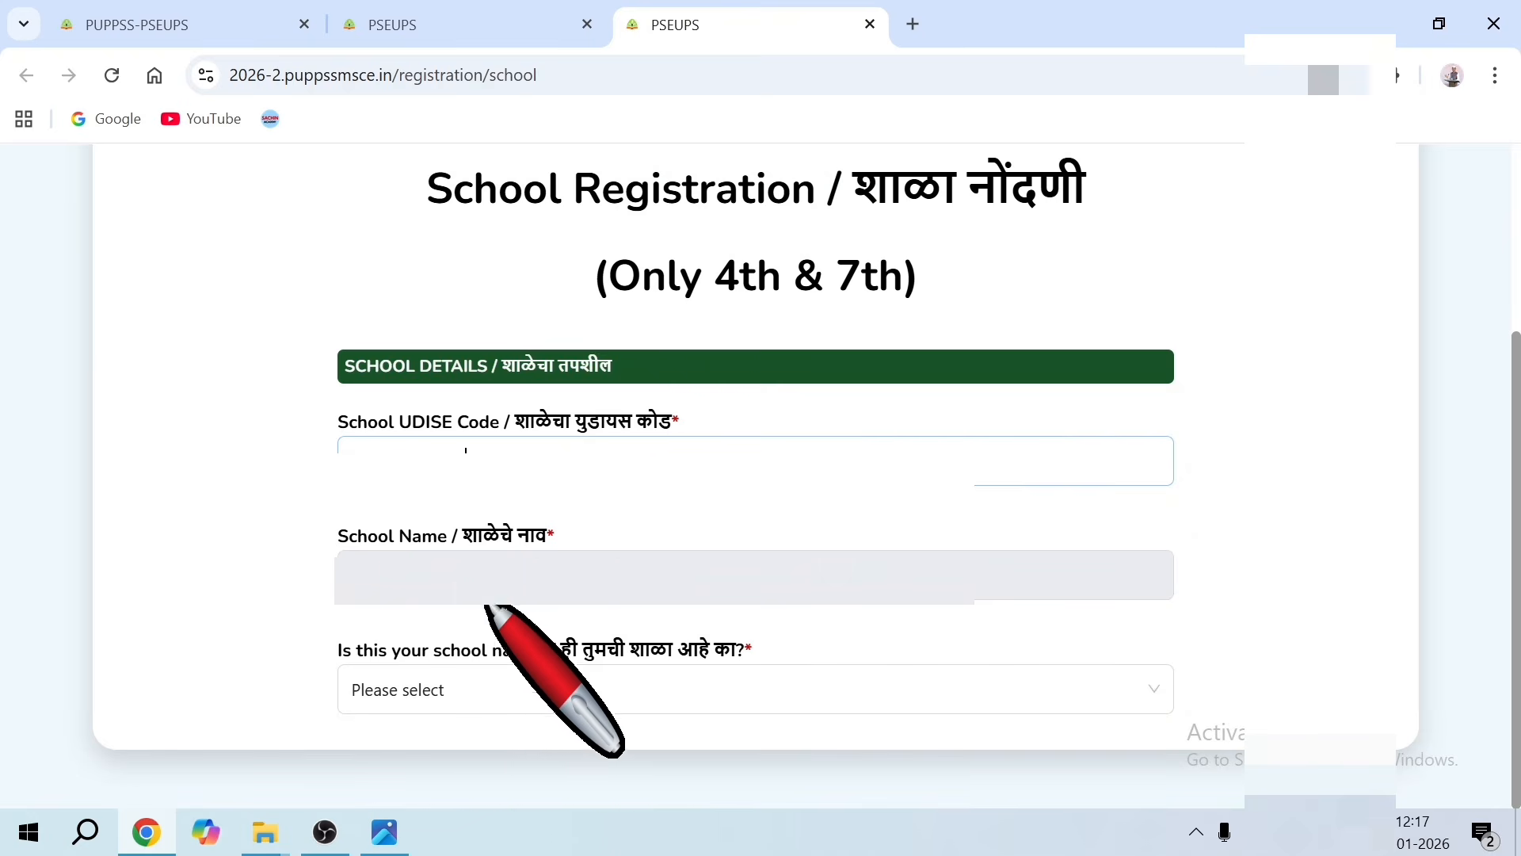
pyautogui.click(1093, 691)
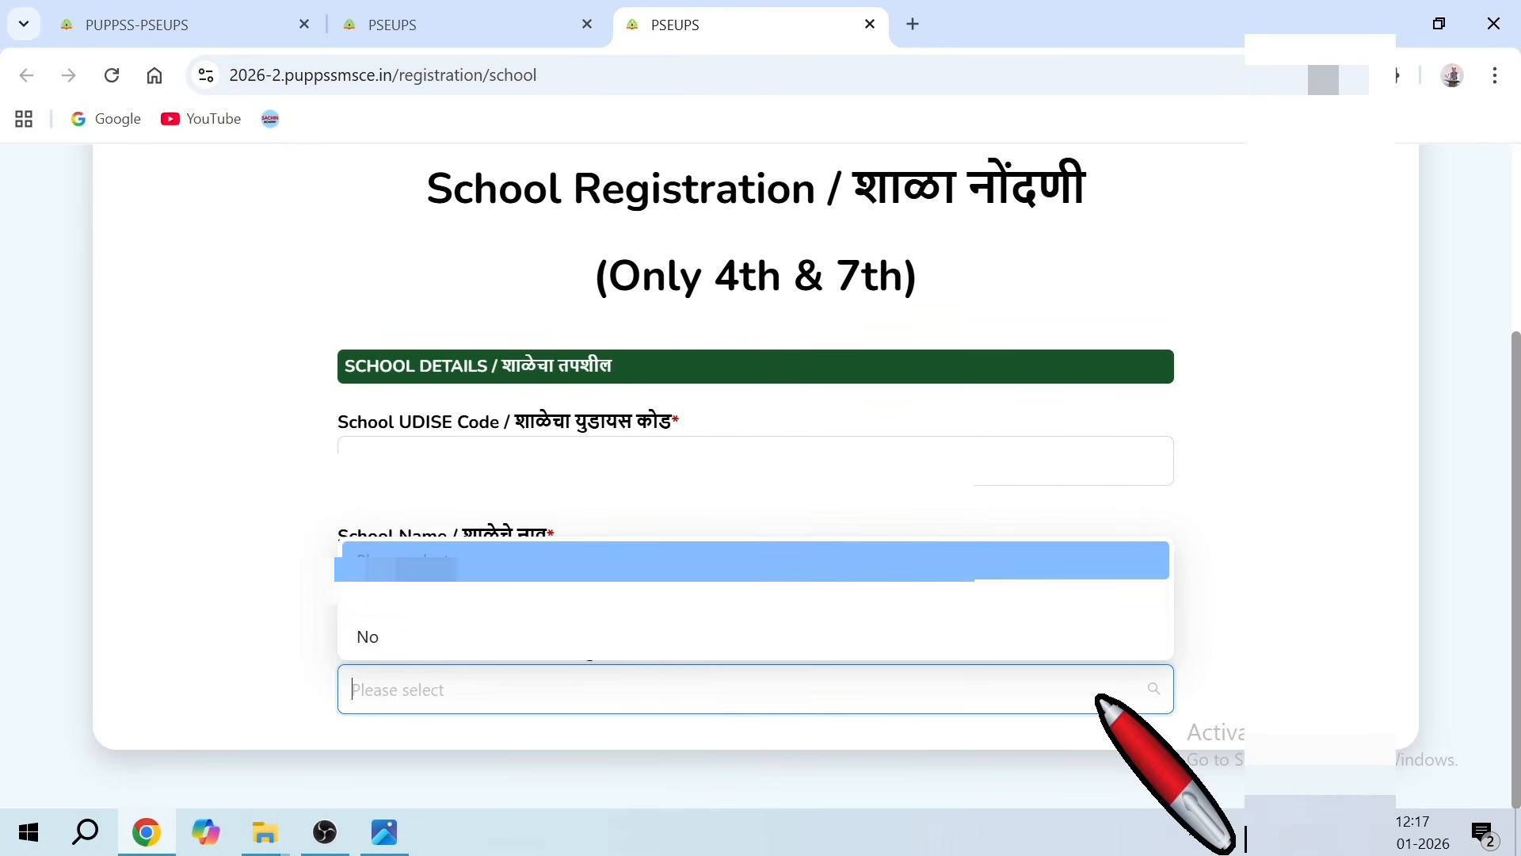
pyautogui.click(618, 607)
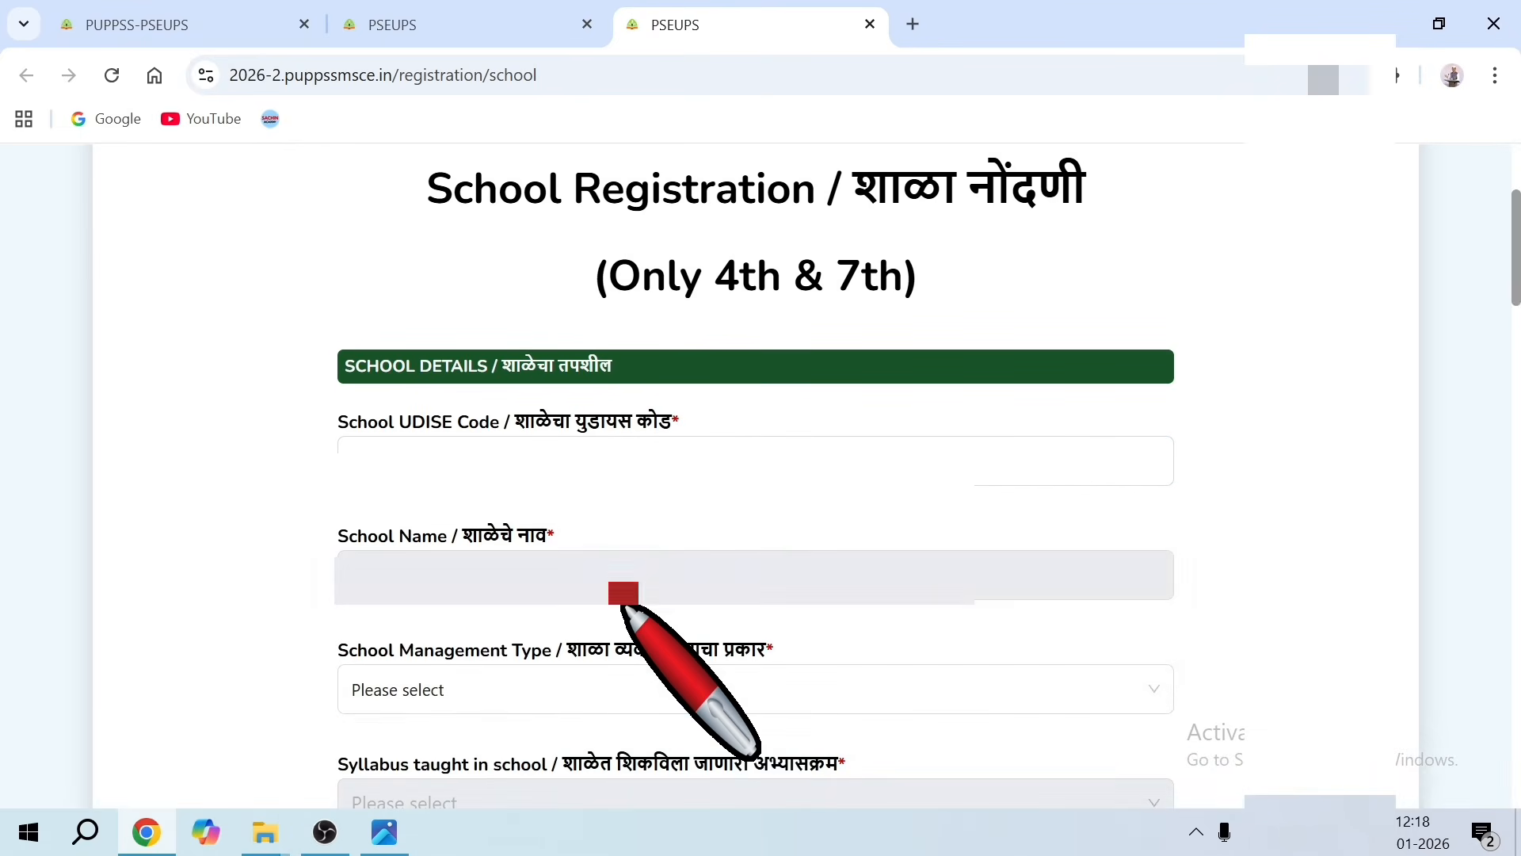
# Review the available School Management Type options and set the type to Zilla Parishad
pyautogui.scroll(-4, 624, 606)
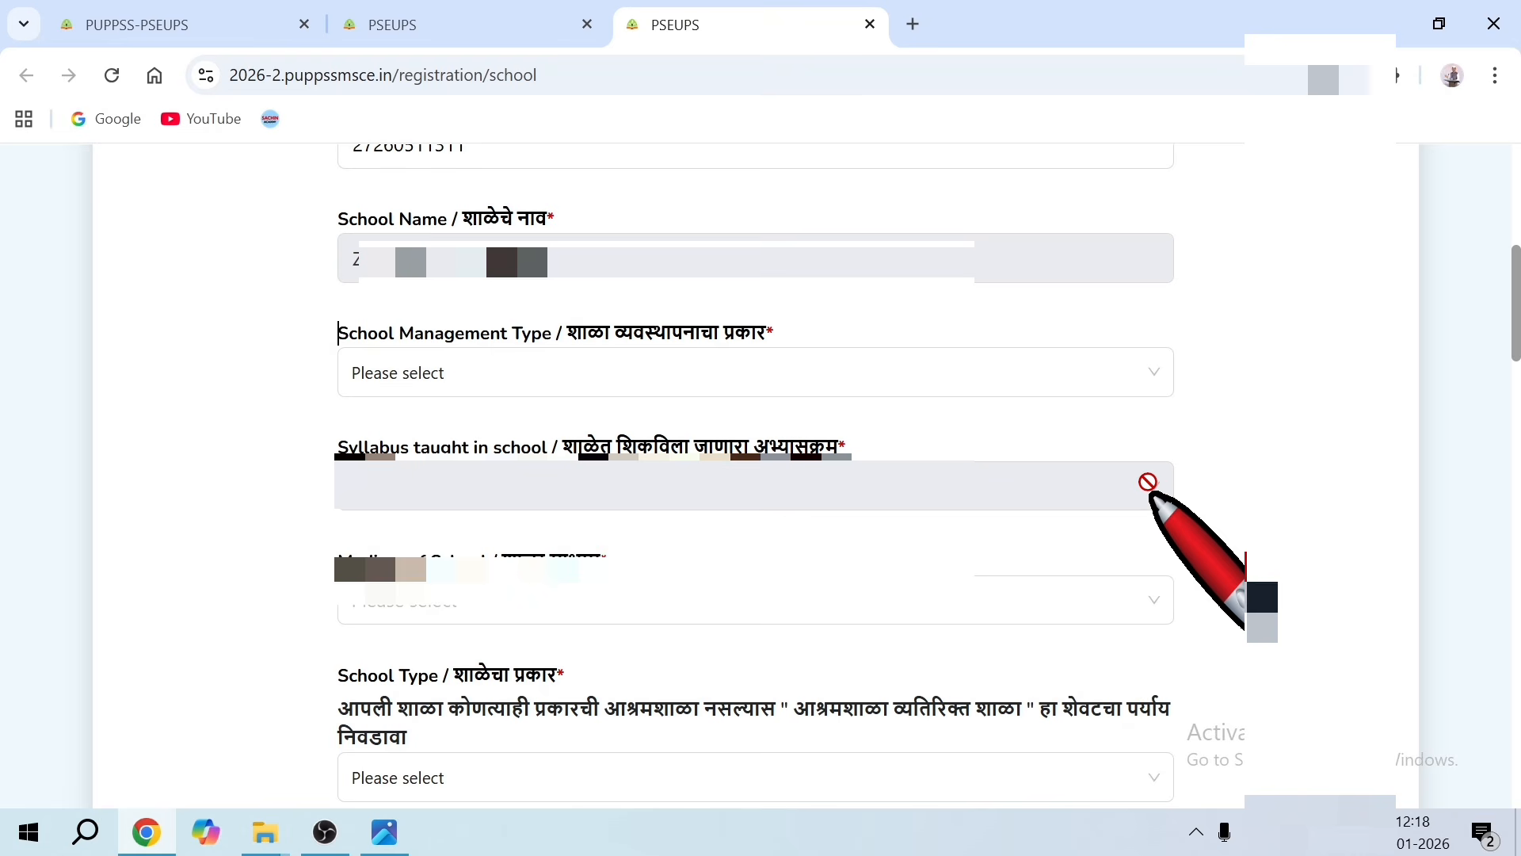
pyautogui.click(774, 384)
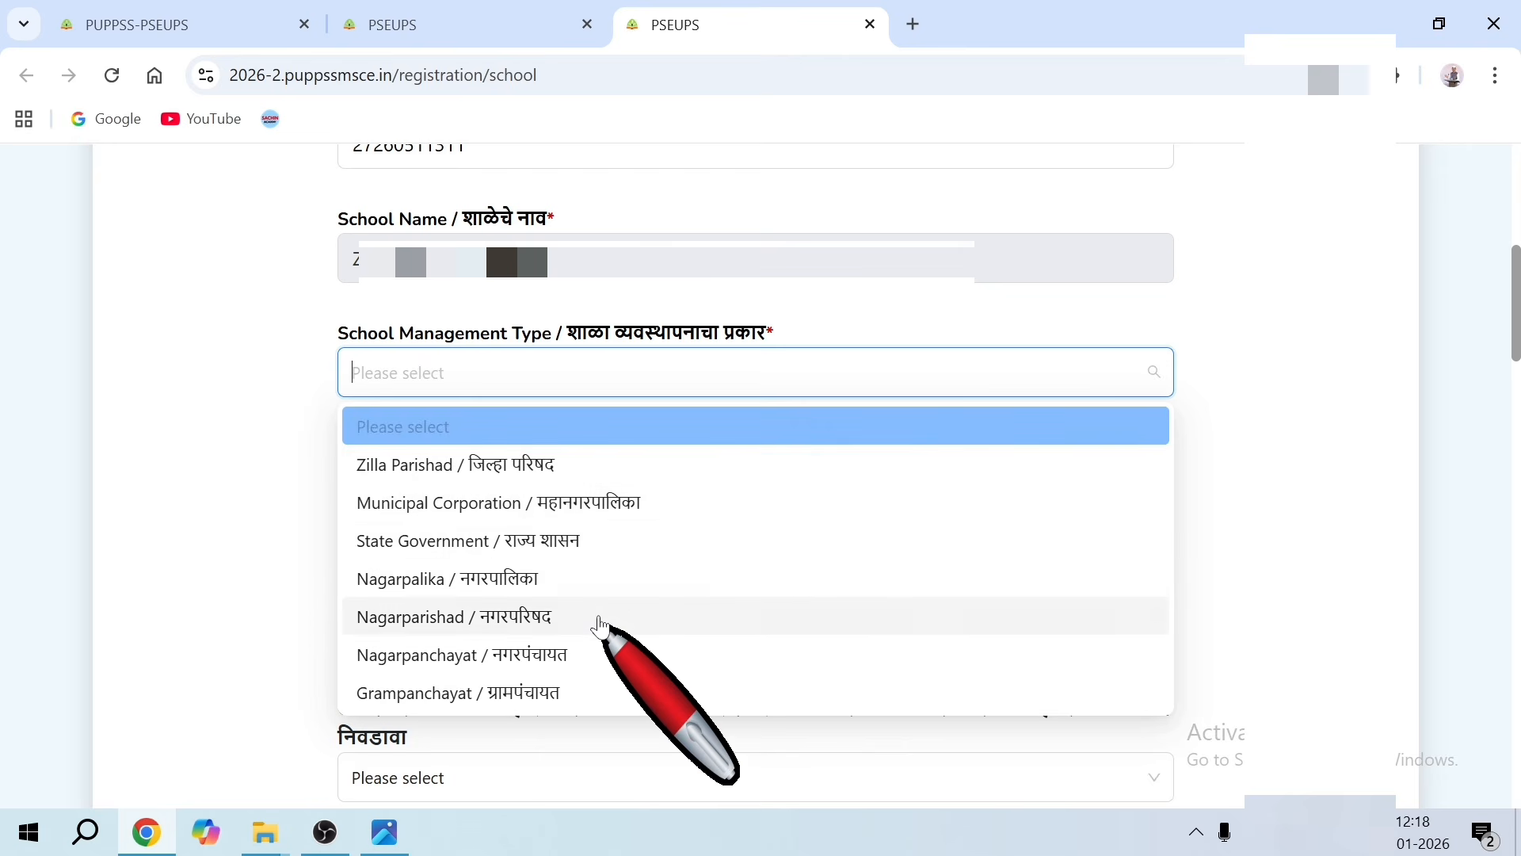
pyautogui.scroll(-3, 604, 687)
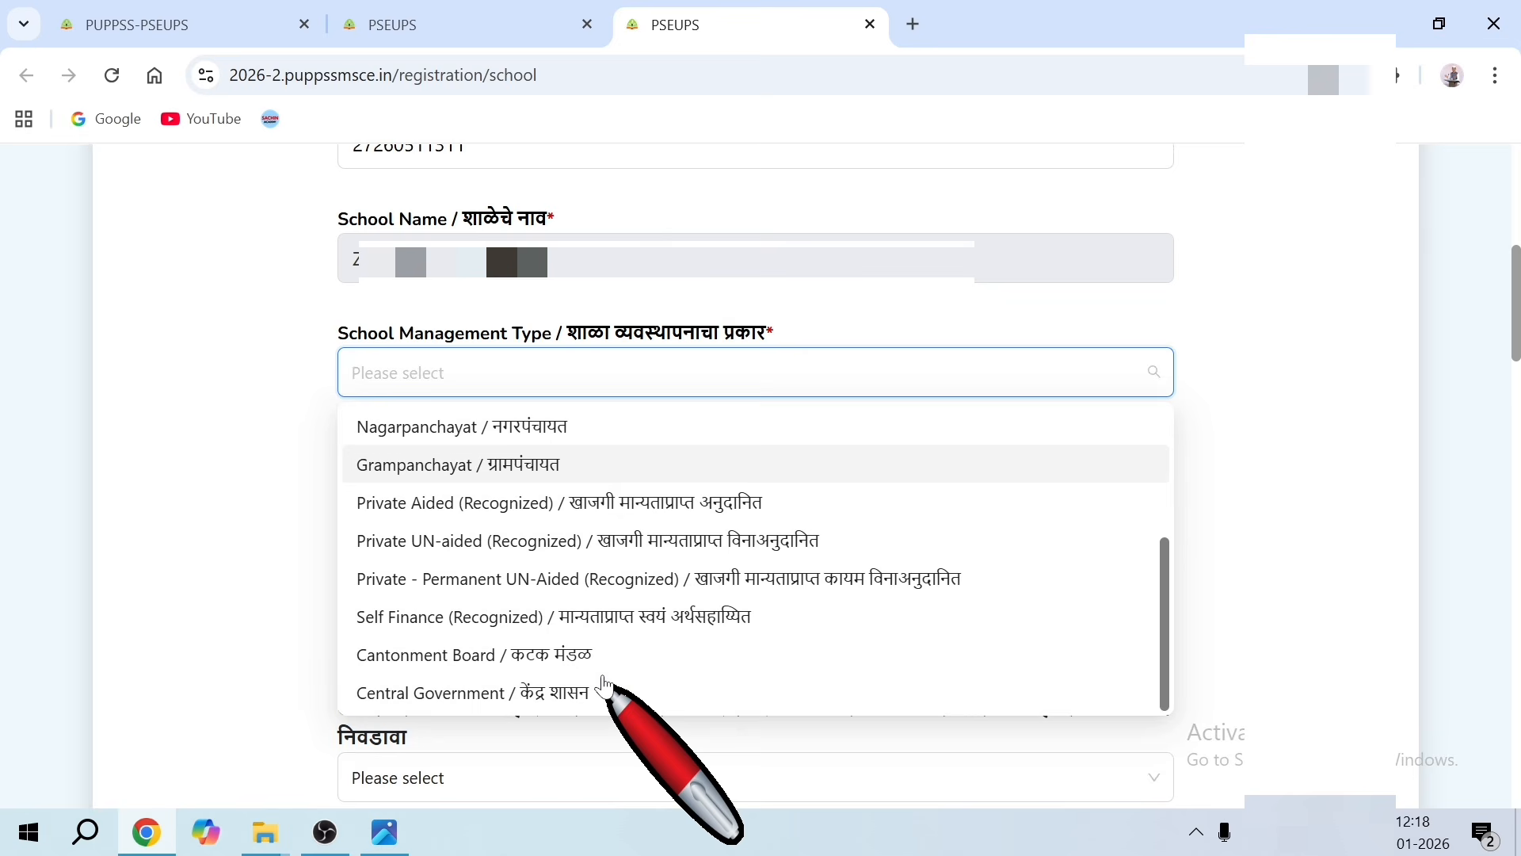
pyautogui.scroll(-4, 605, 688)
pyautogui.scroll(7, 611, 697)
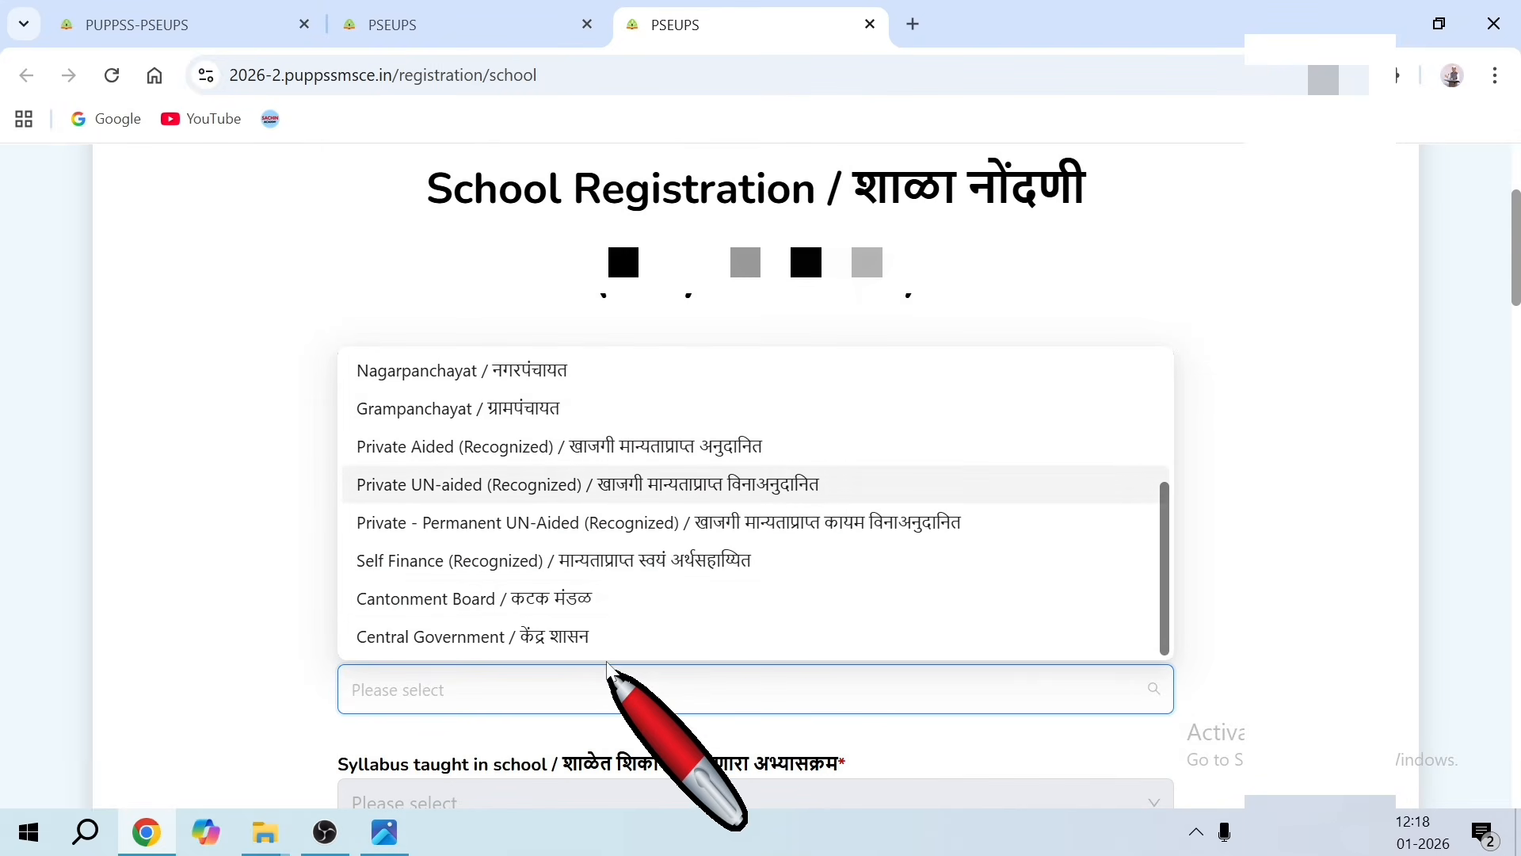
pyautogui.scroll(3, 639, 584)
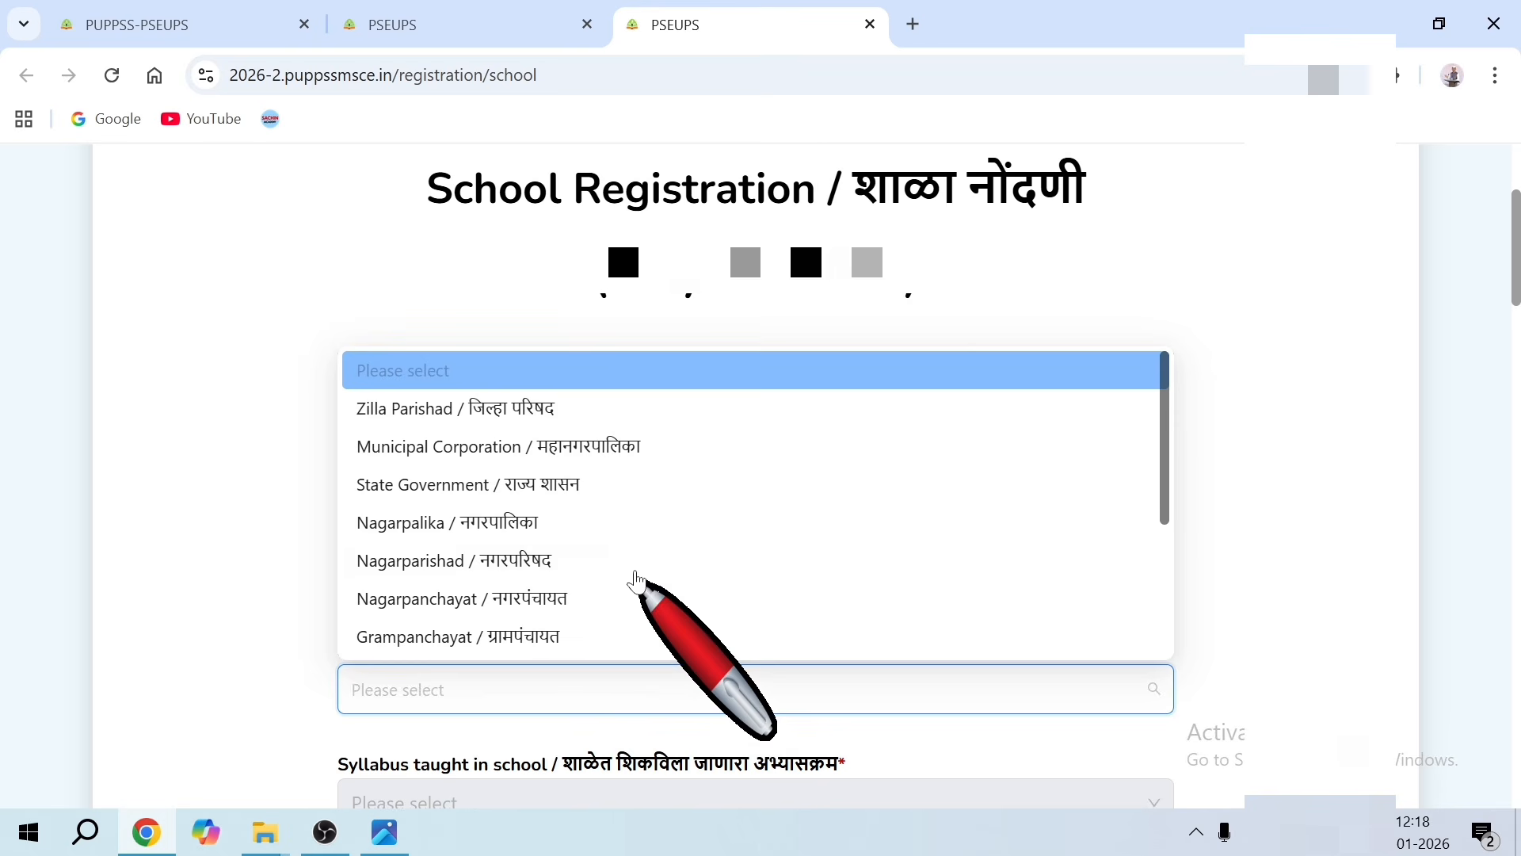
pyautogui.click(553, 409)
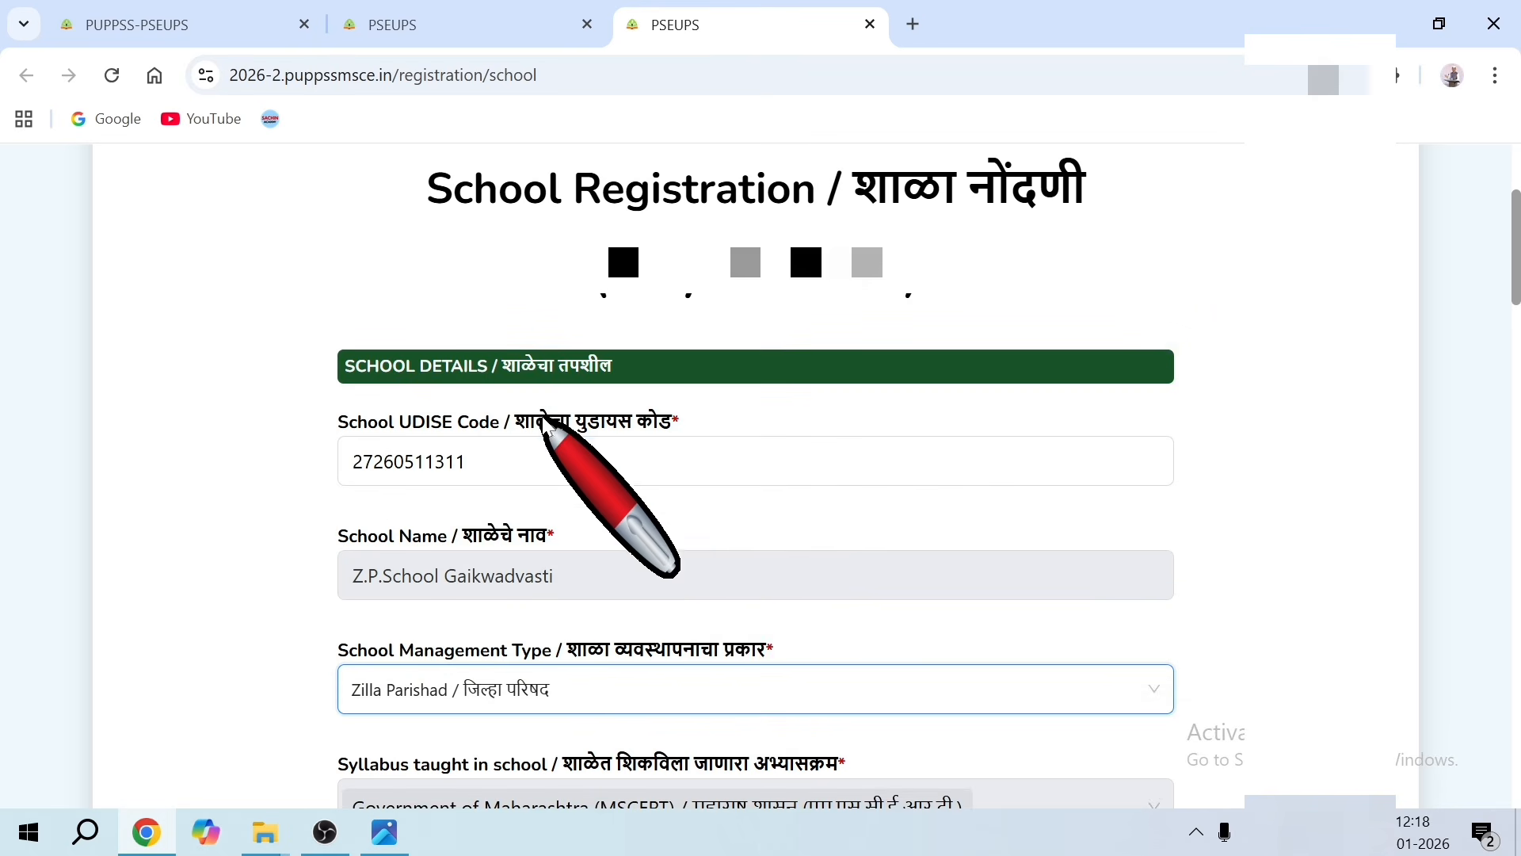
# Set the Medium of School to Marathi under Regular Medium, reviewing the Semi English options as well
pyautogui.scroll(-4, 744, 589)
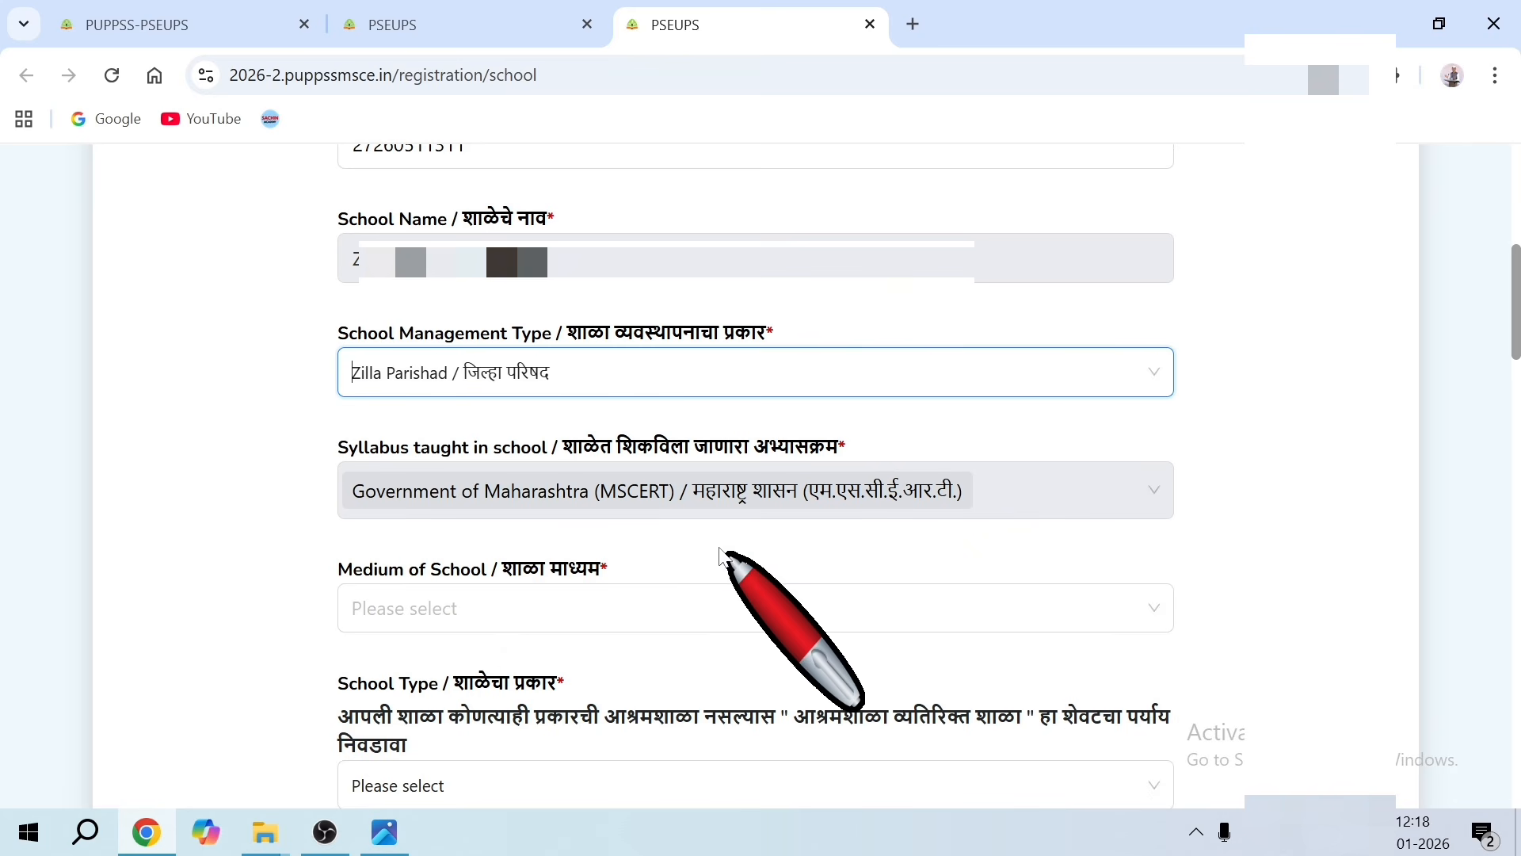
pyautogui.click(571, 616)
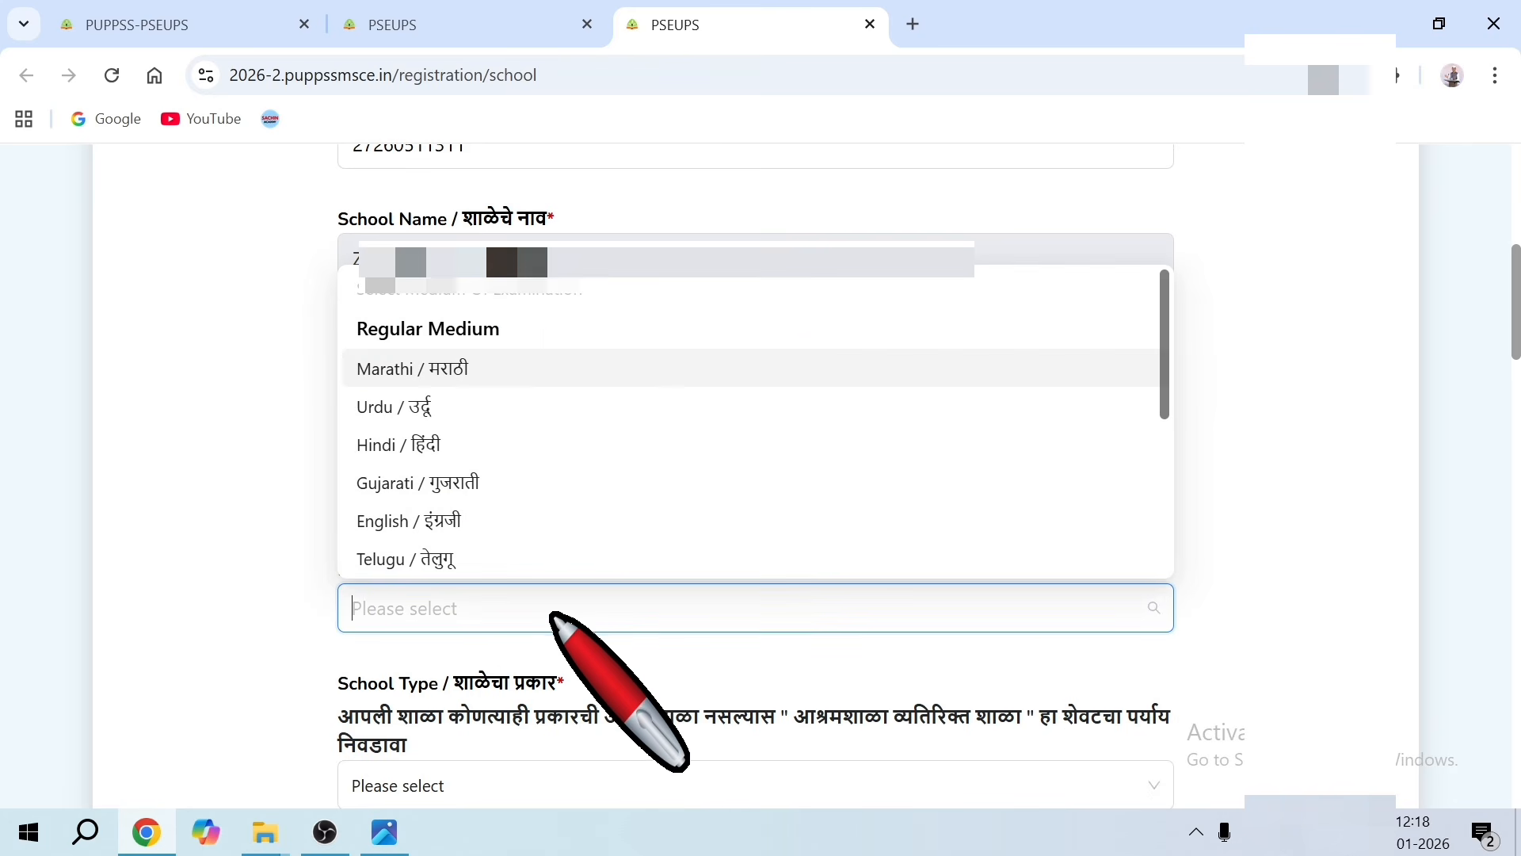
pyautogui.click(511, 375)
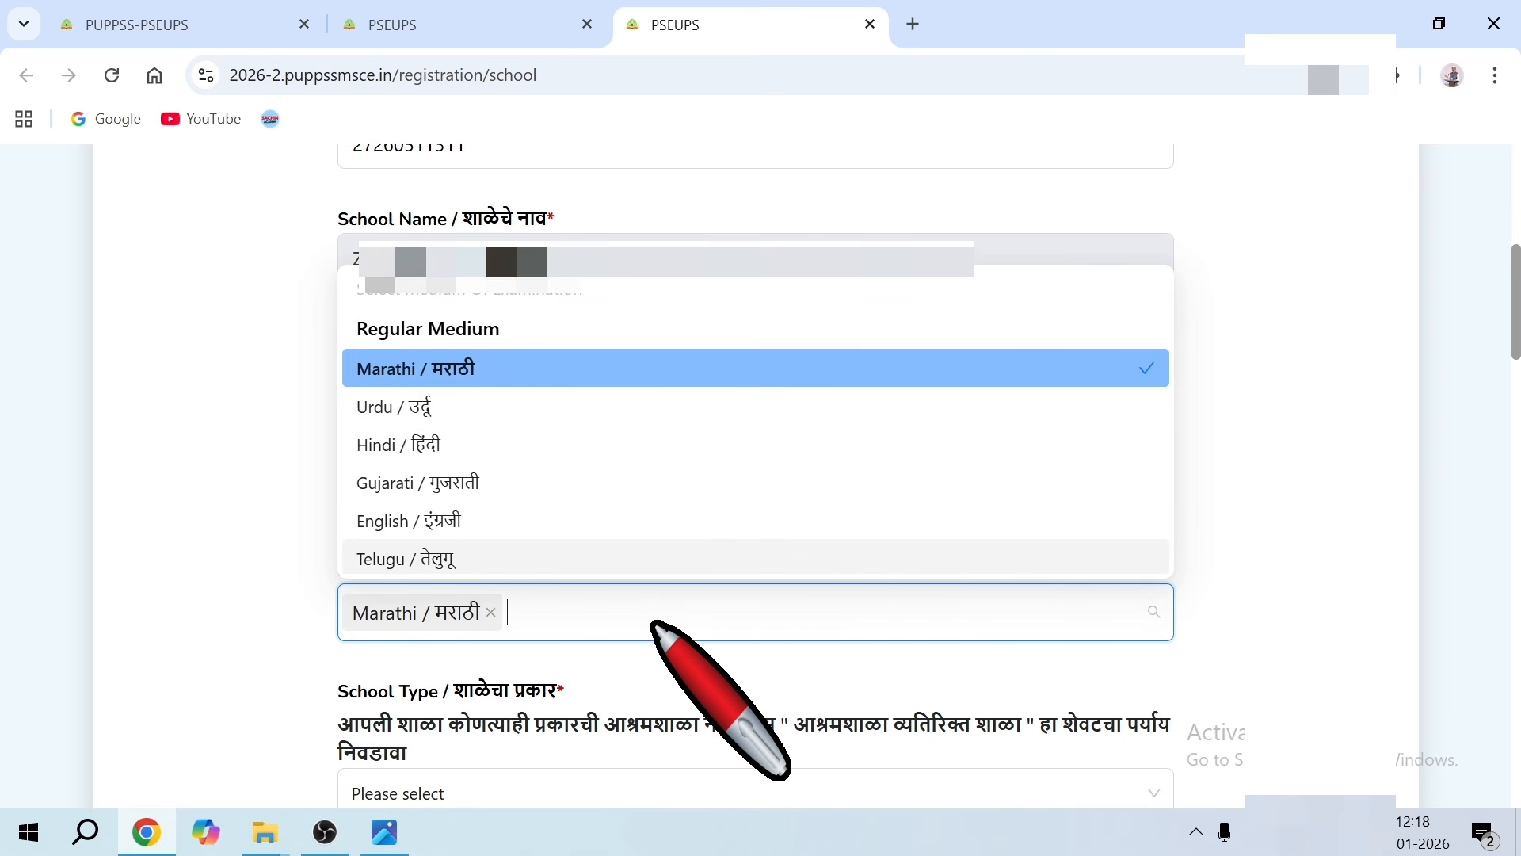
pyautogui.scroll(-5, 617, 507)
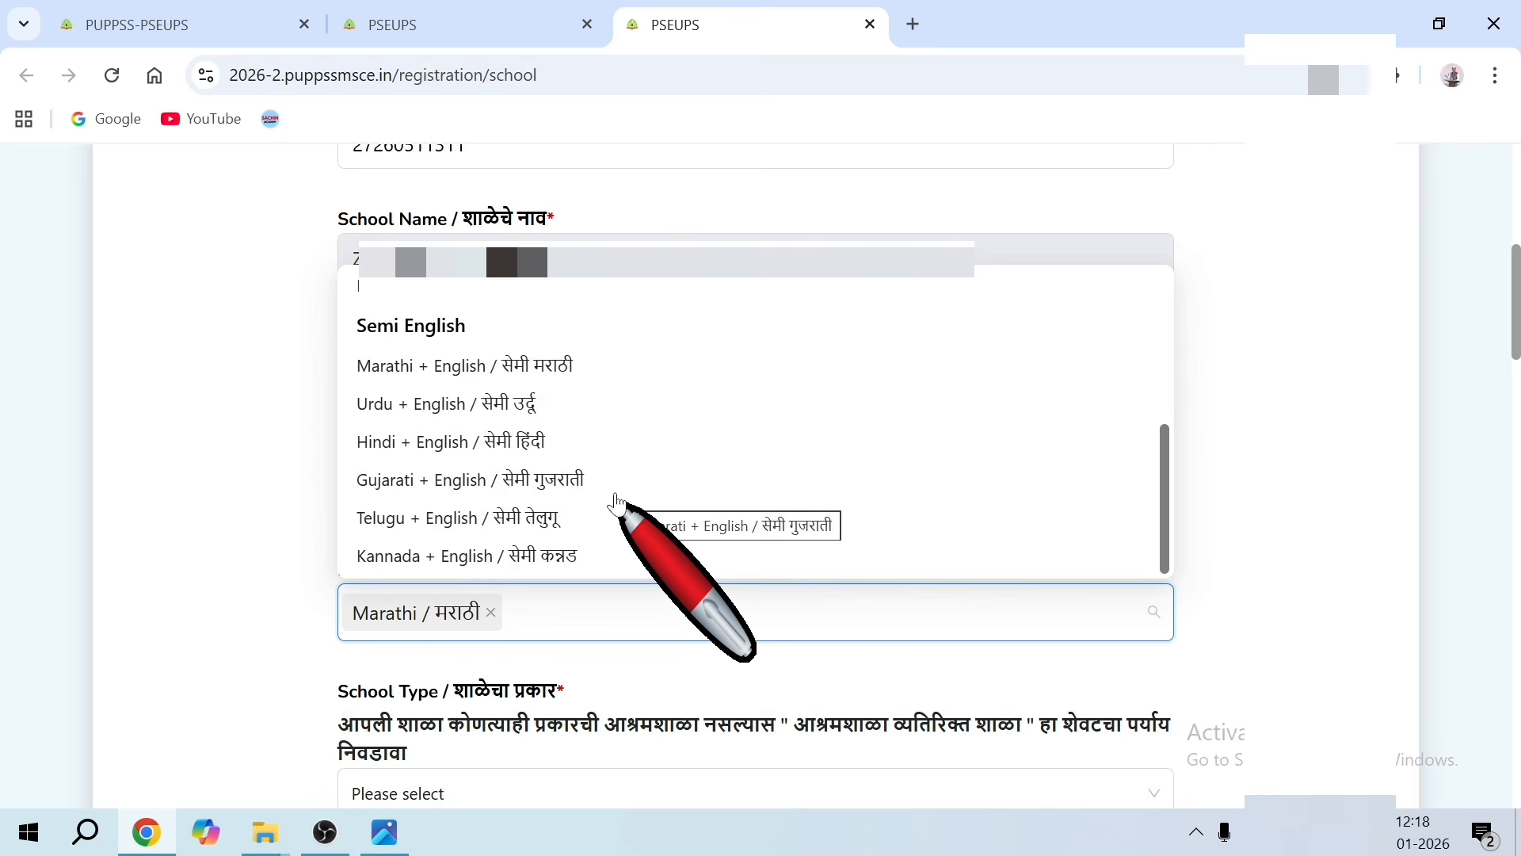
pyautogui.scroll(5, 616, 501)
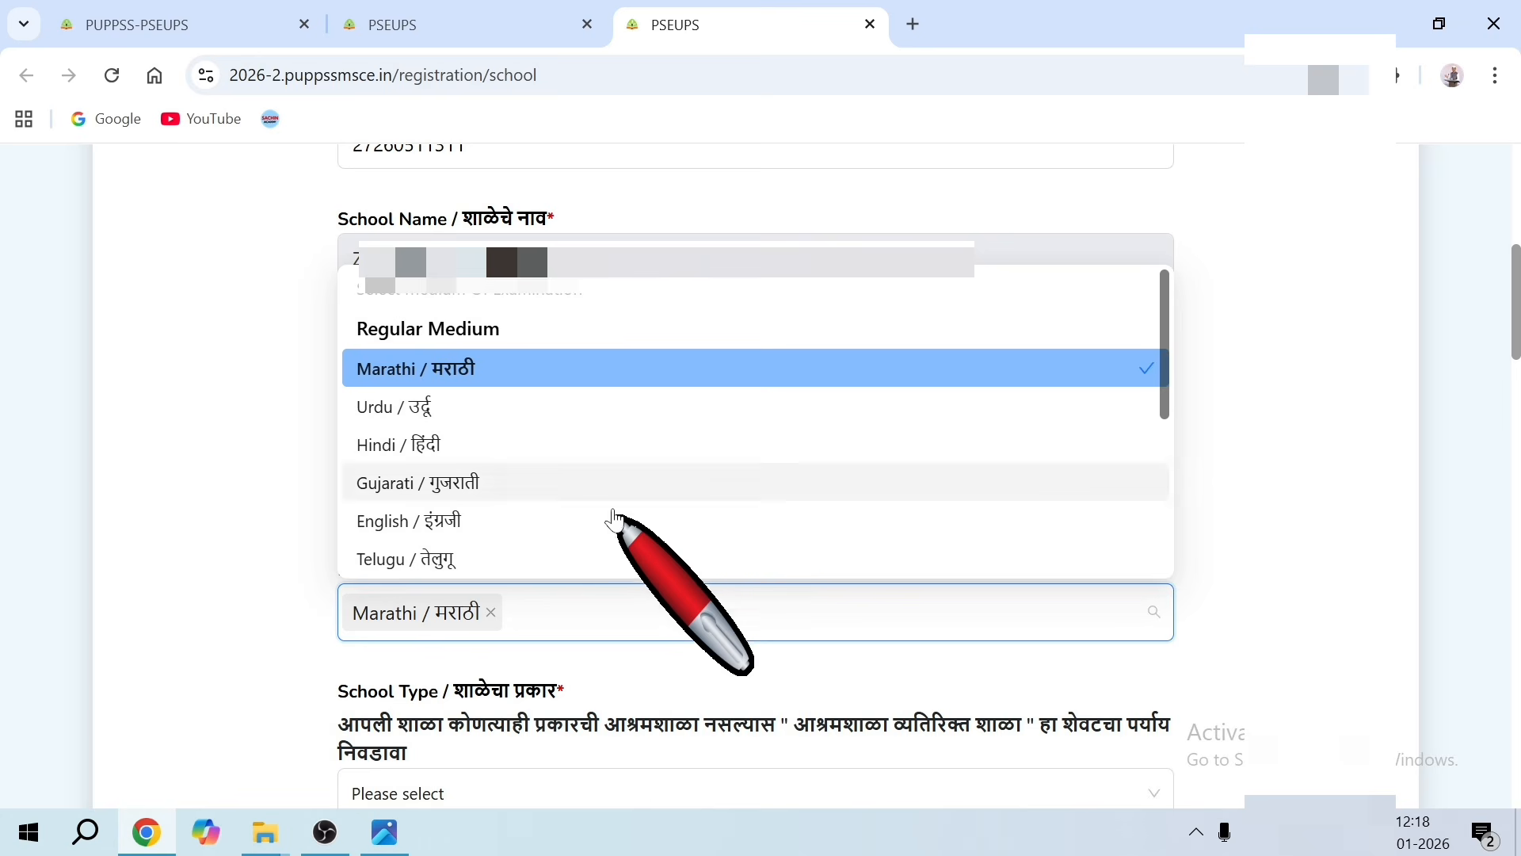
pyautogui.scroll(-4, 651, 618)
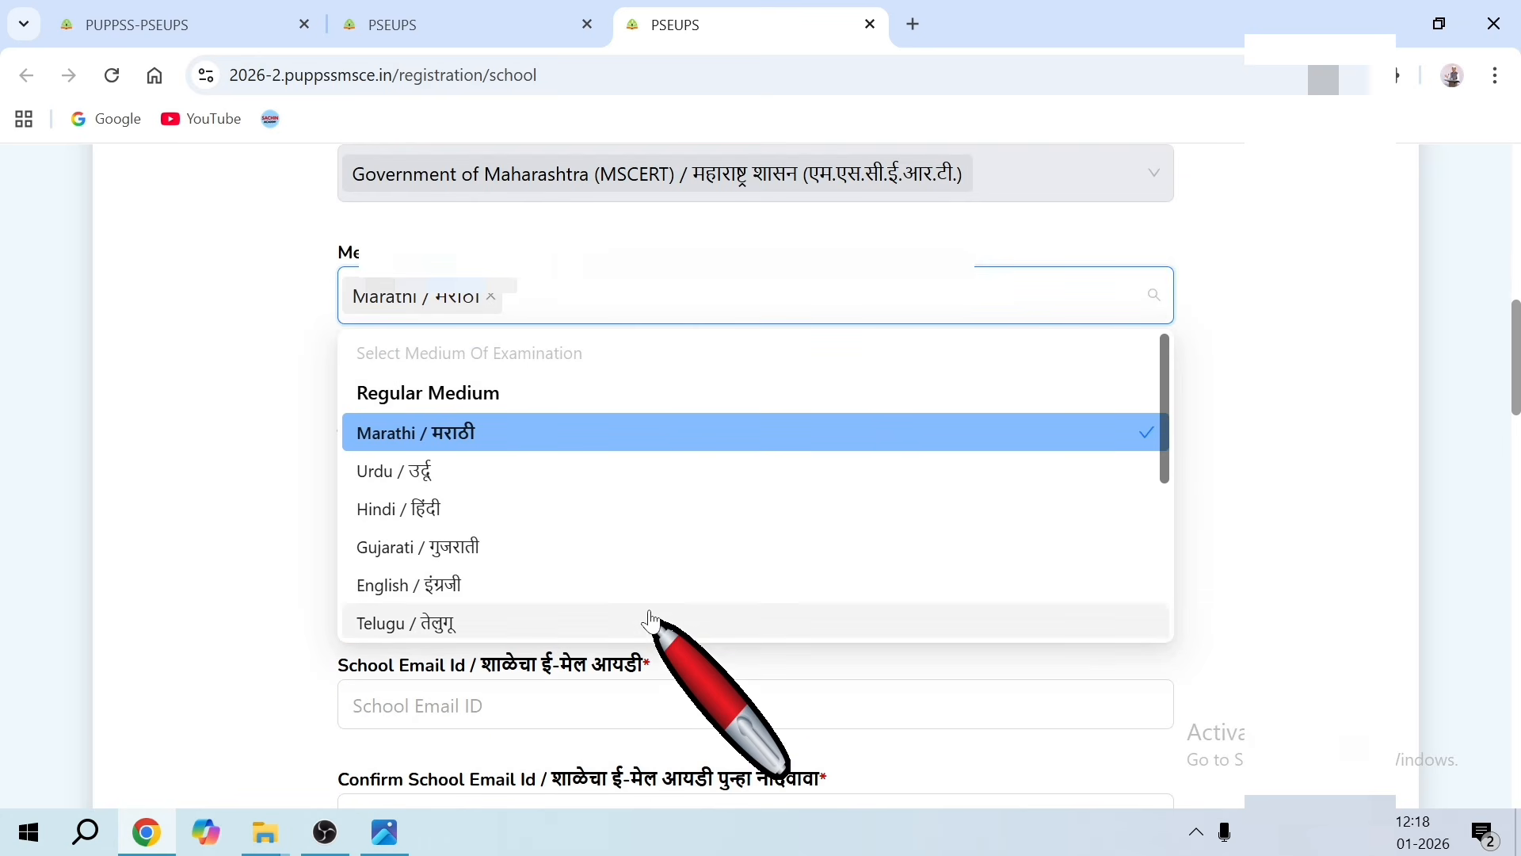
pyautogui.click(674, 684)
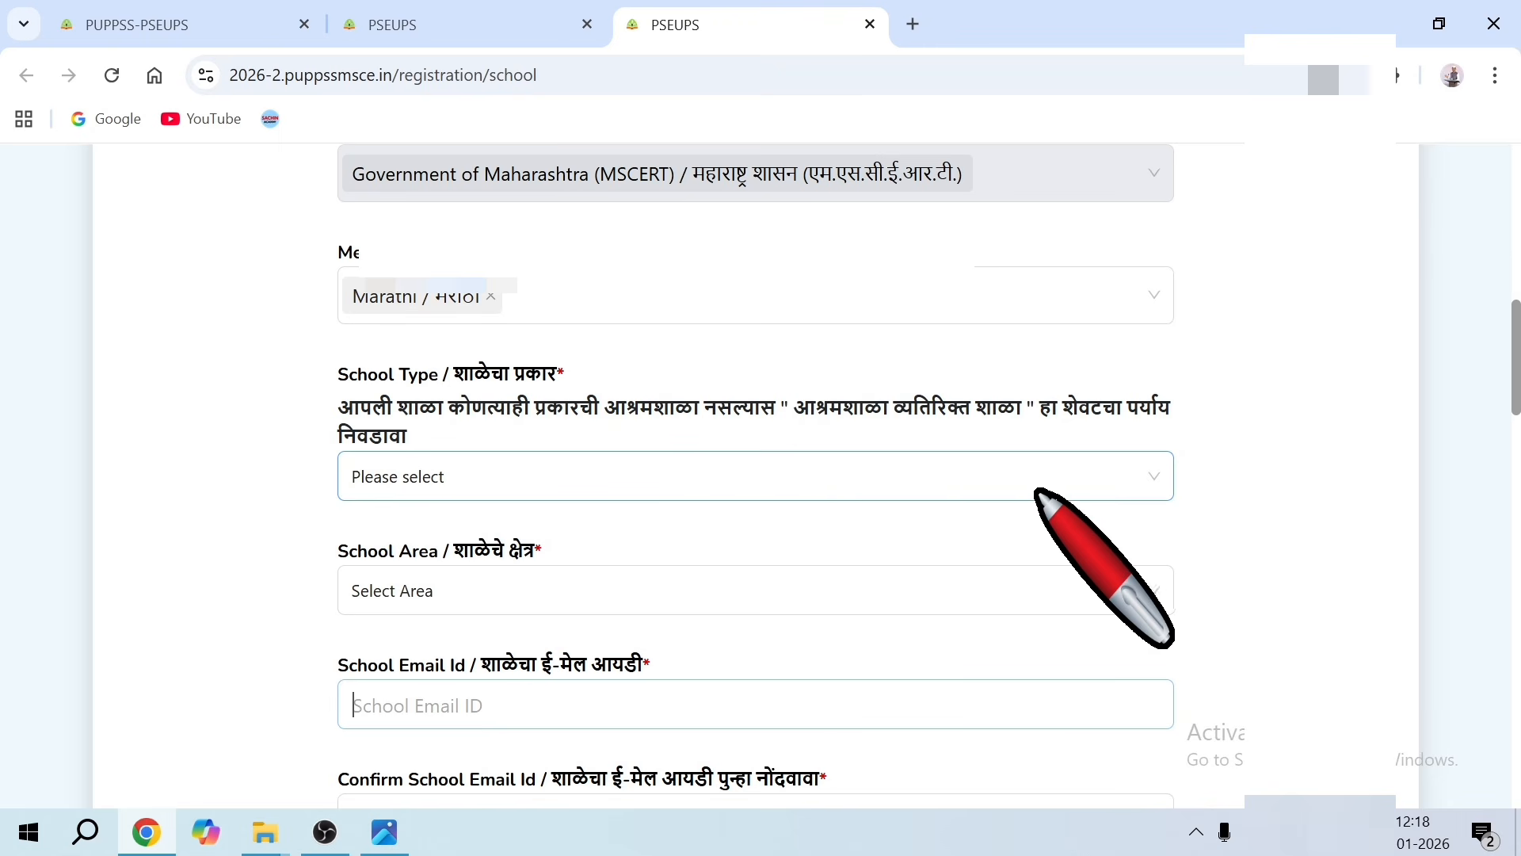
# Set the School Type to School other than Ashram School and the School Area to Rural
pyautogui.click(1141, 496)
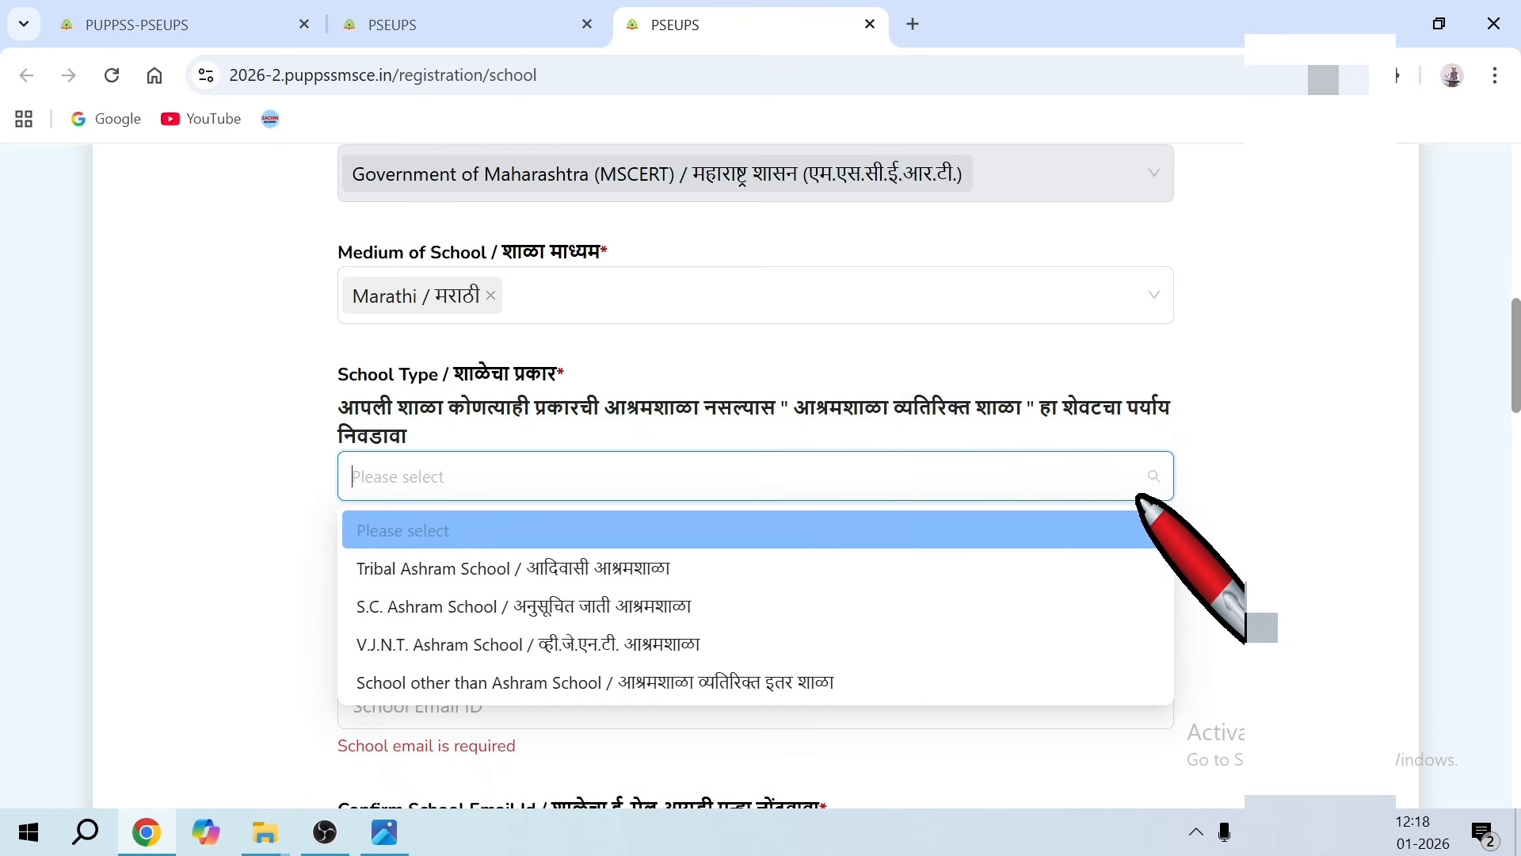
pyautogui.click(880, 694)
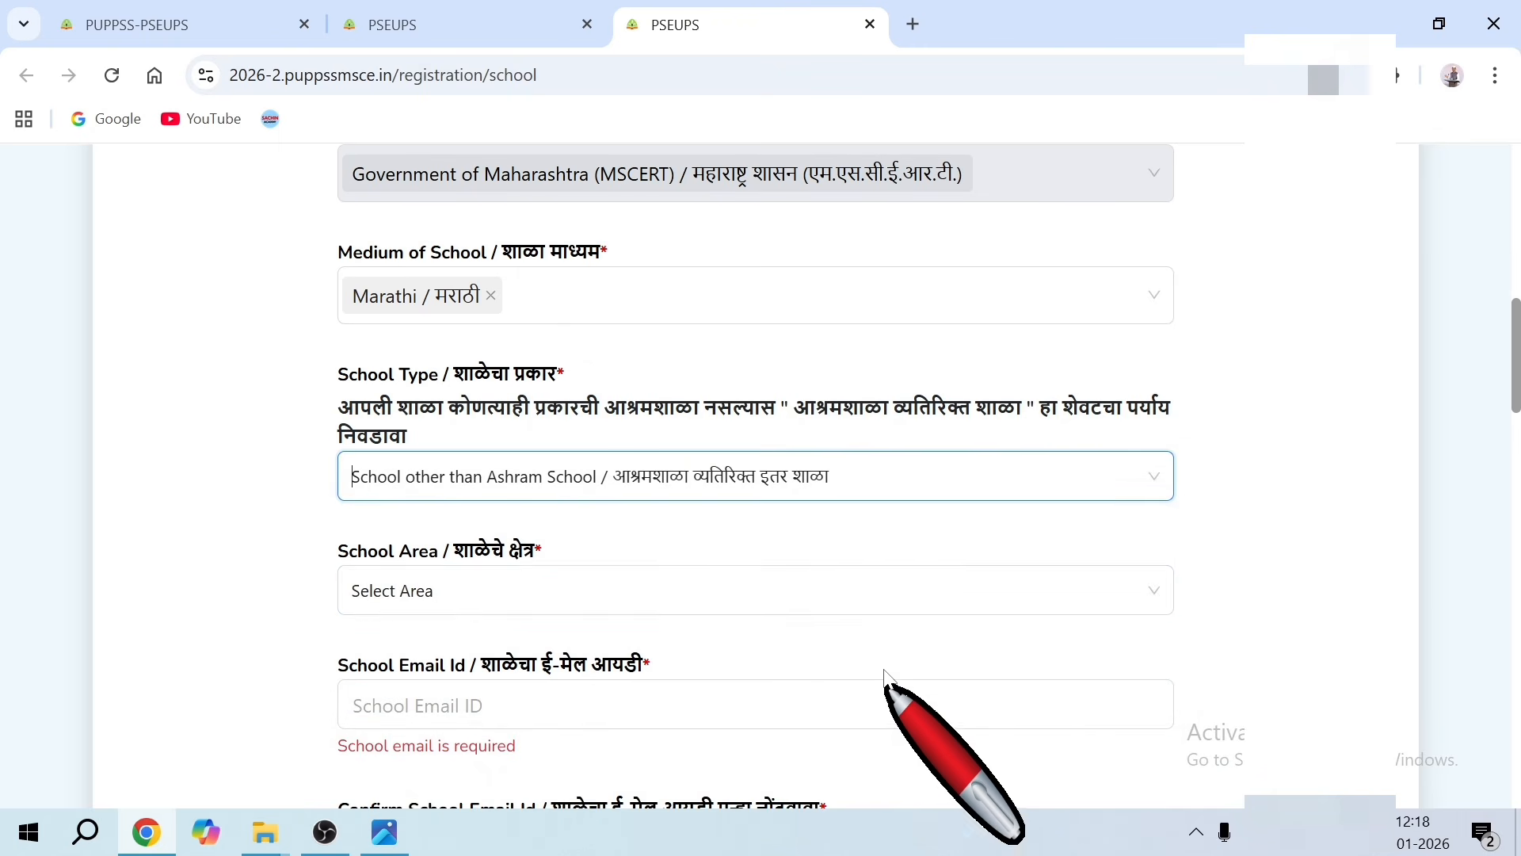
pyautogui.click(801, 604)
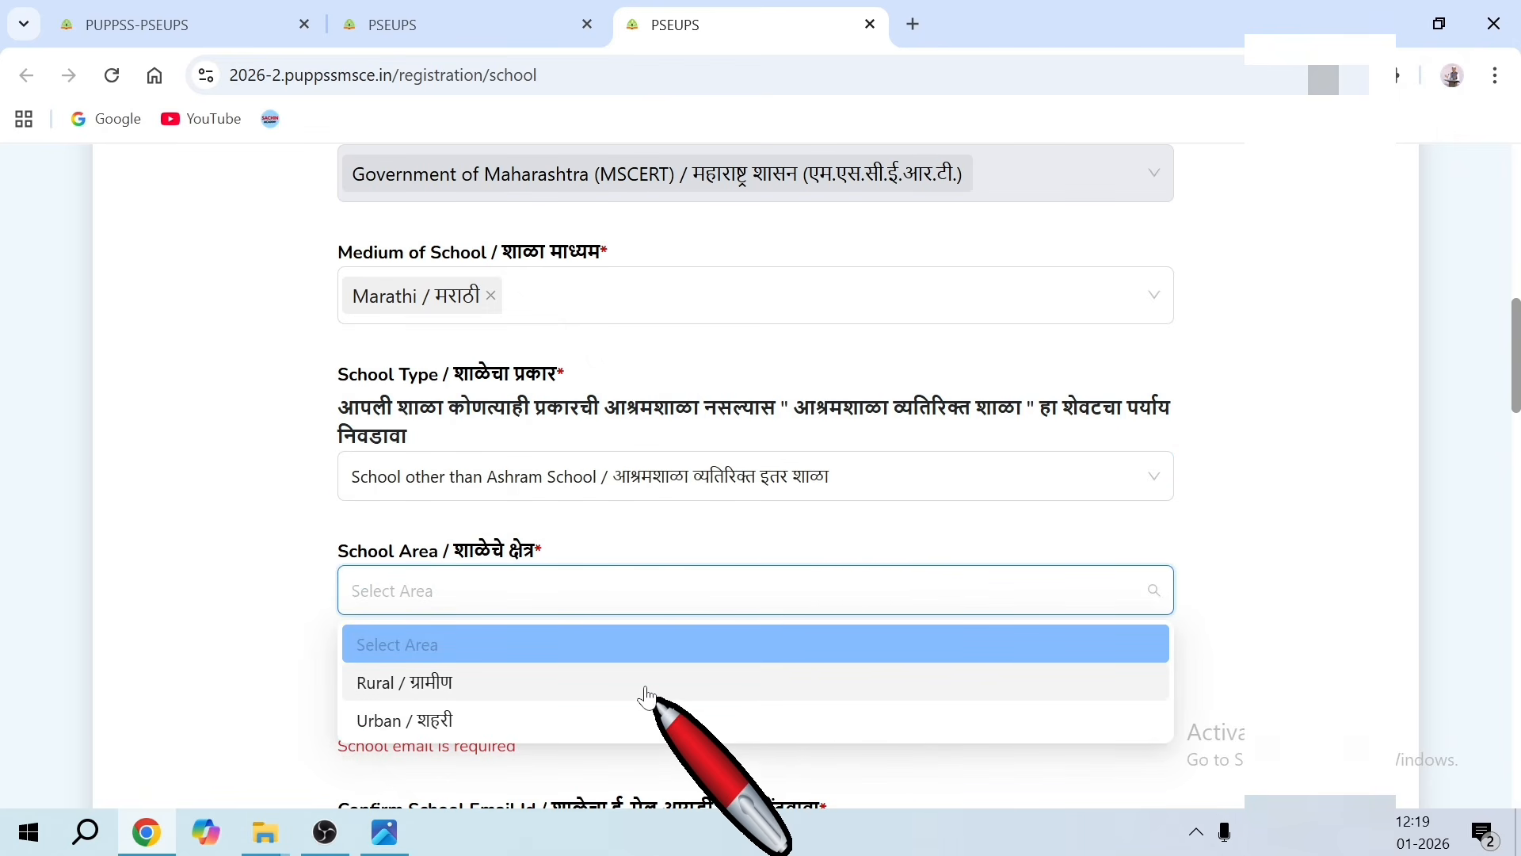
pyautogui.click(579, 689)
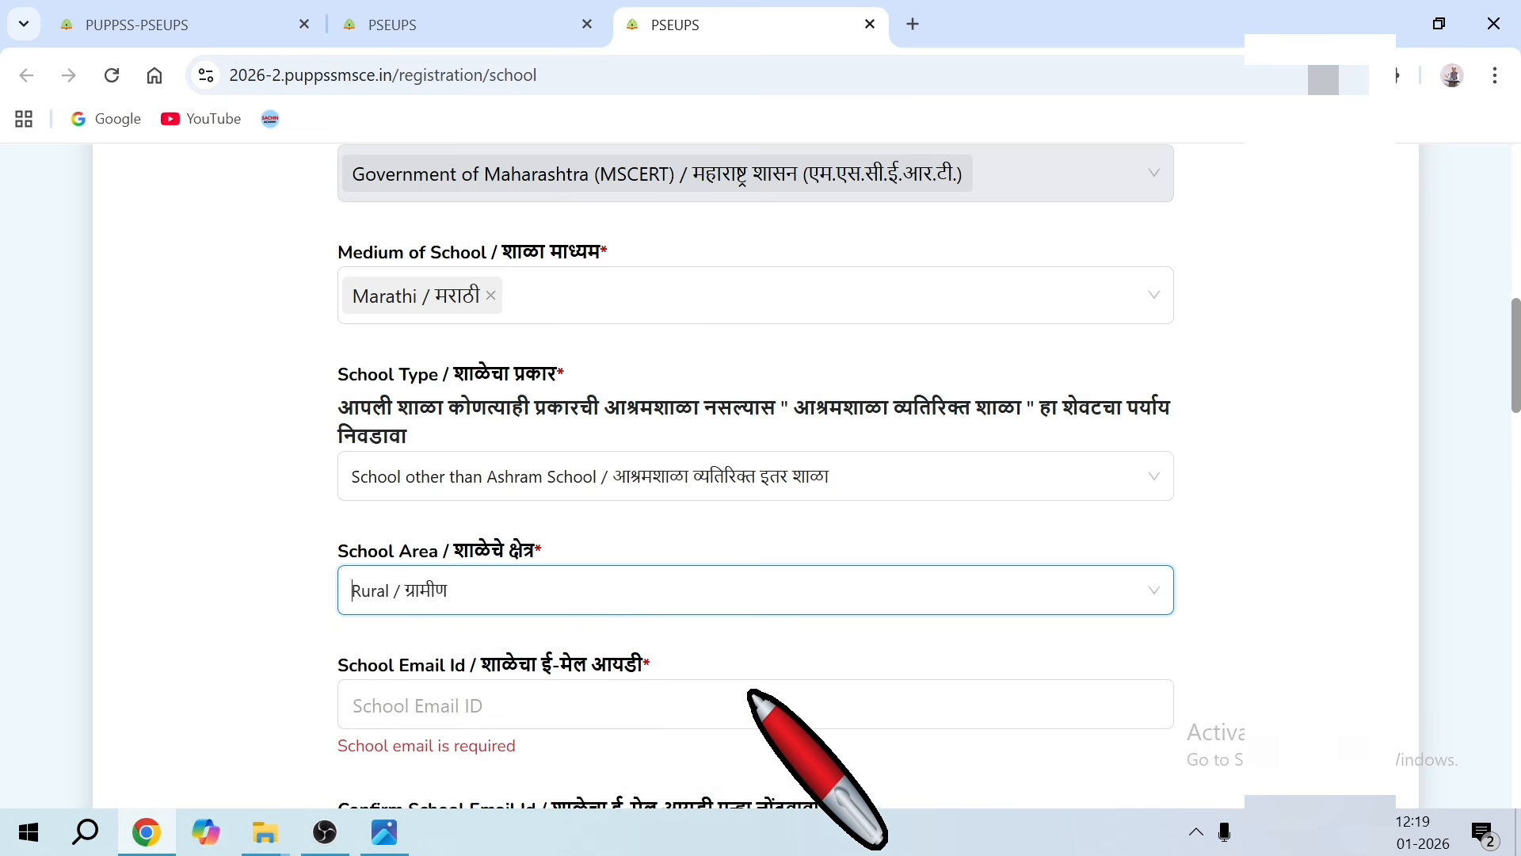
# Enter the school's e-mail address and repeat it in the confirmation field
pyautogui.scroll(-4, 660, 721)
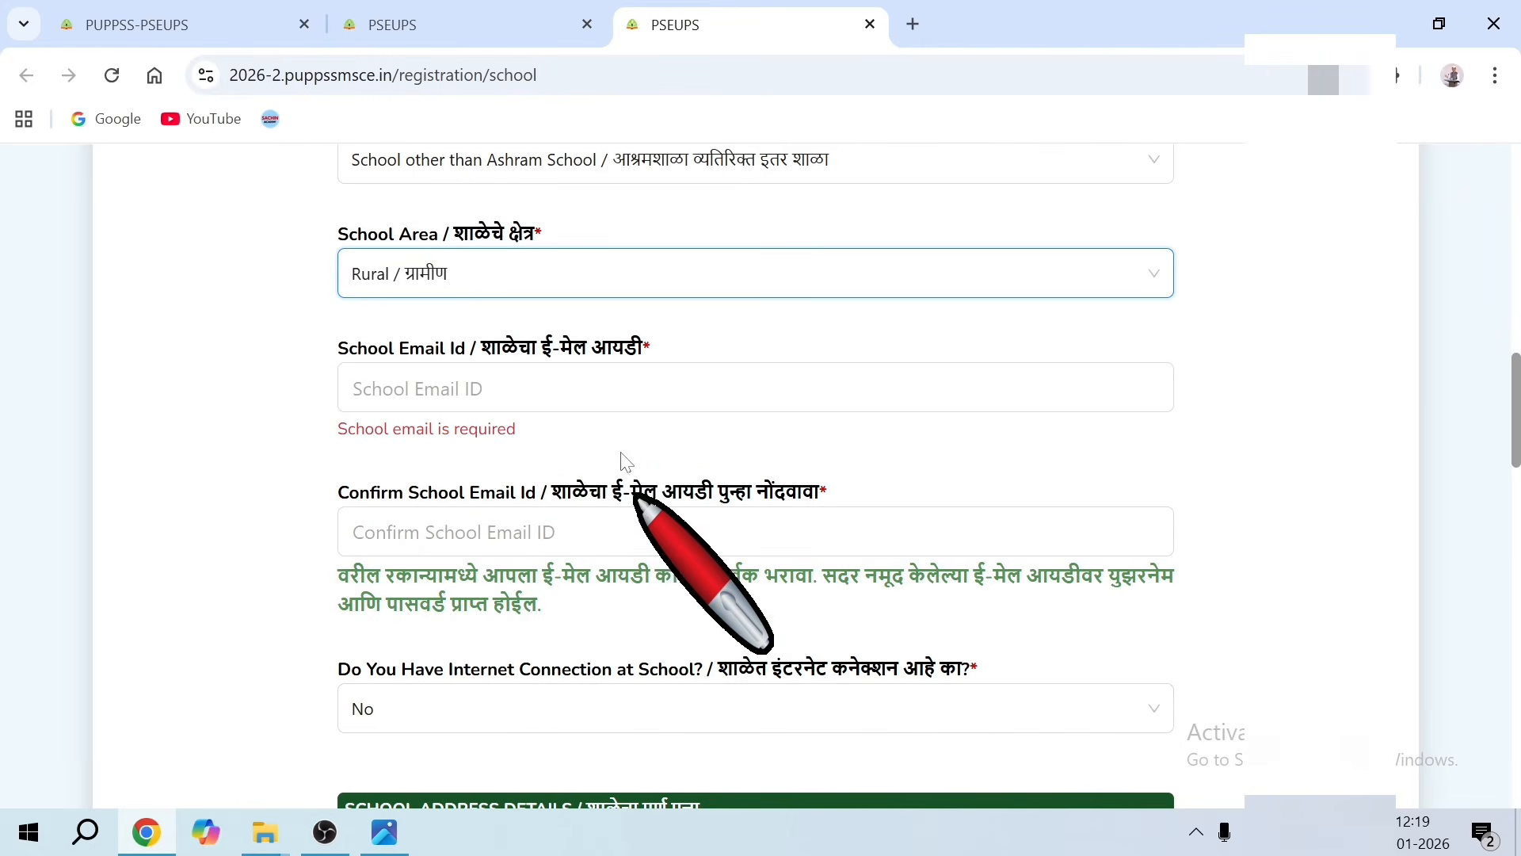
pyautogui.click(531, 407)
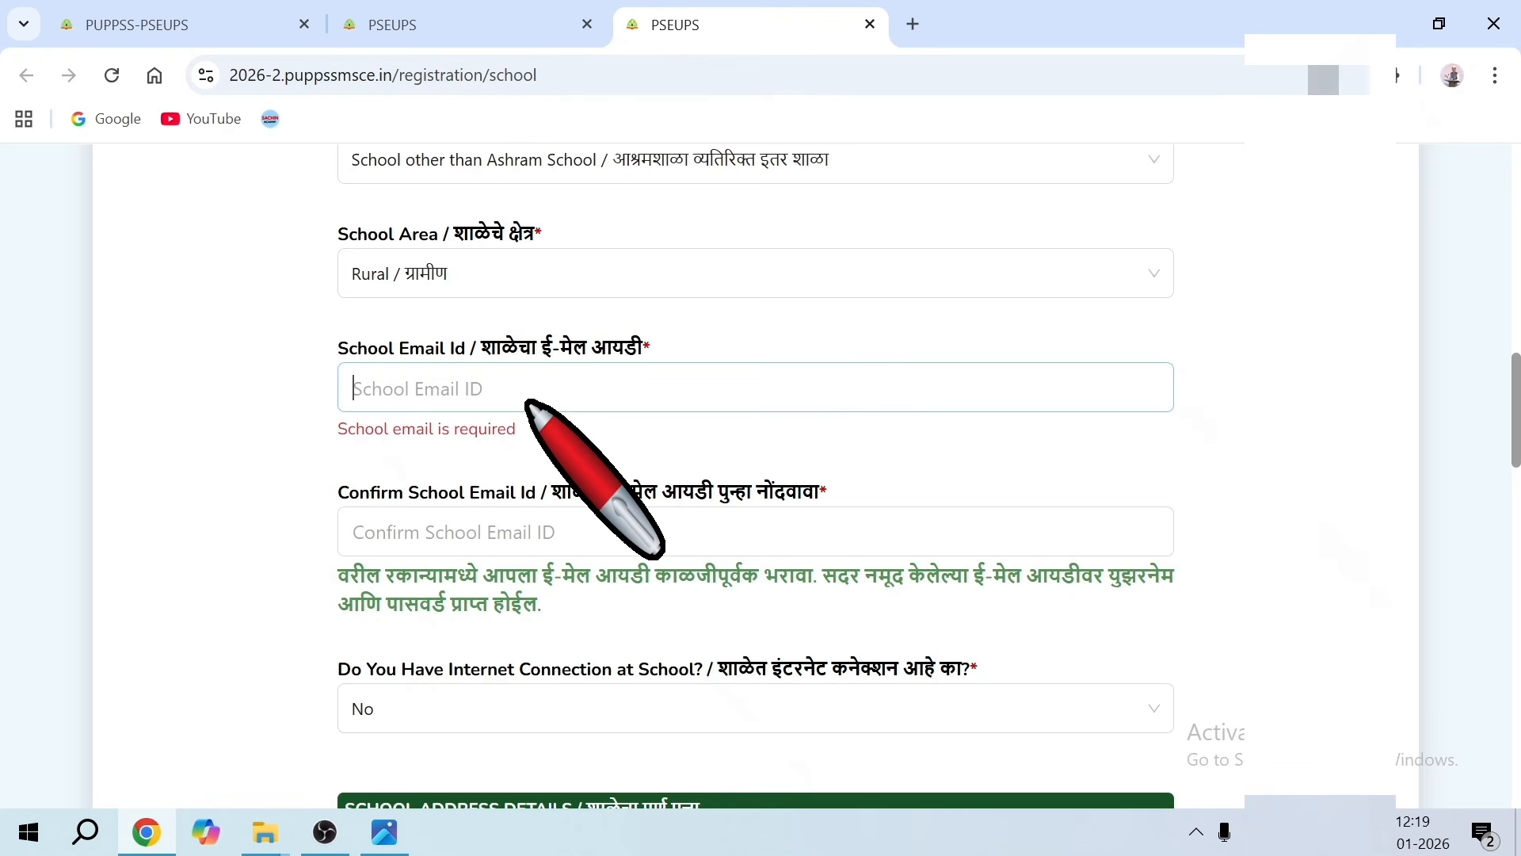
pyautogui.write('s')
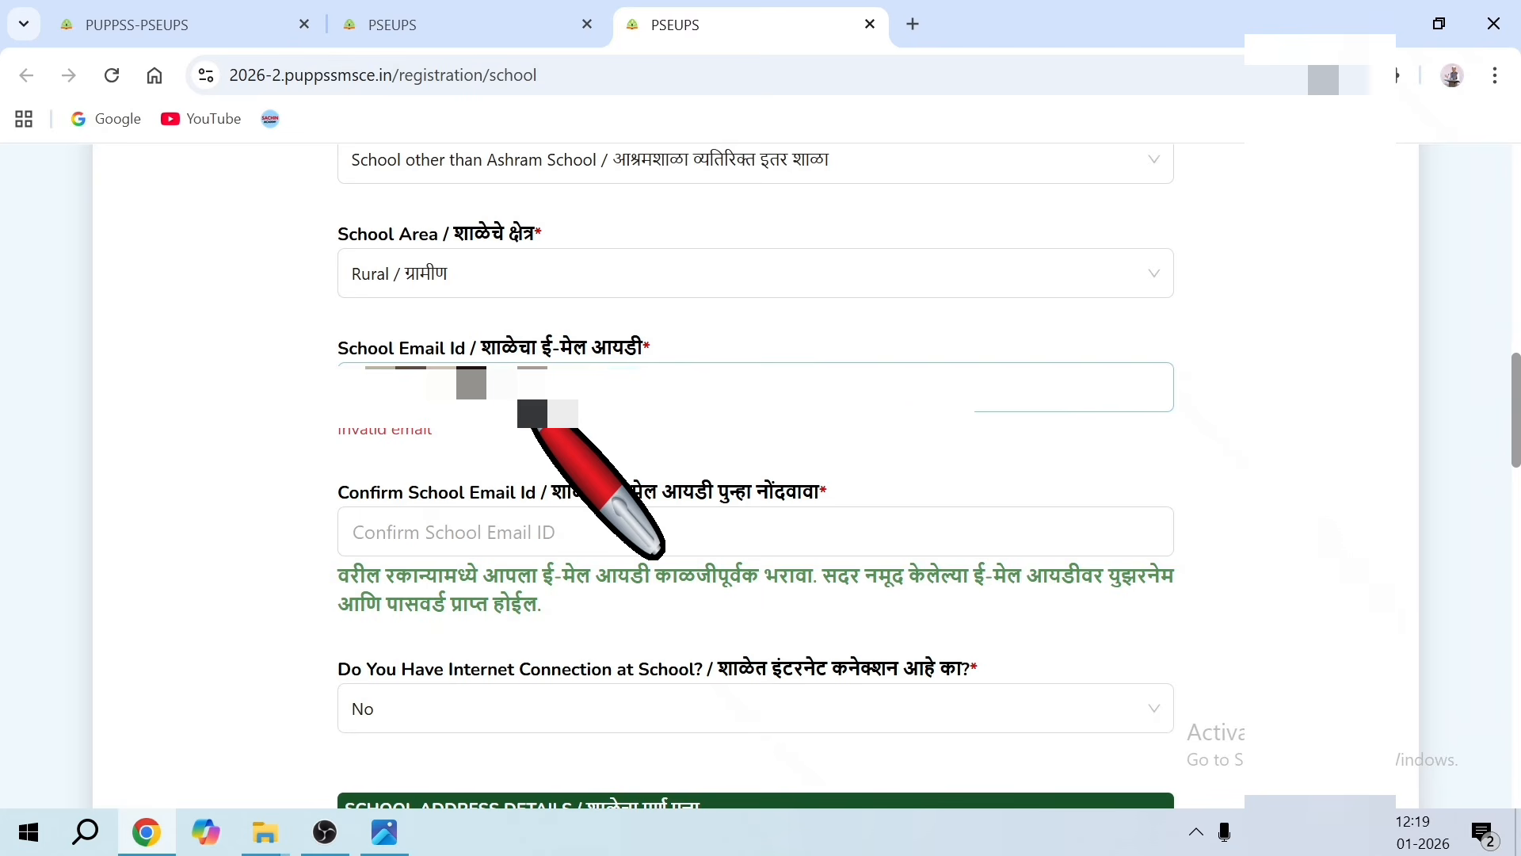
pyautogui.write('o')
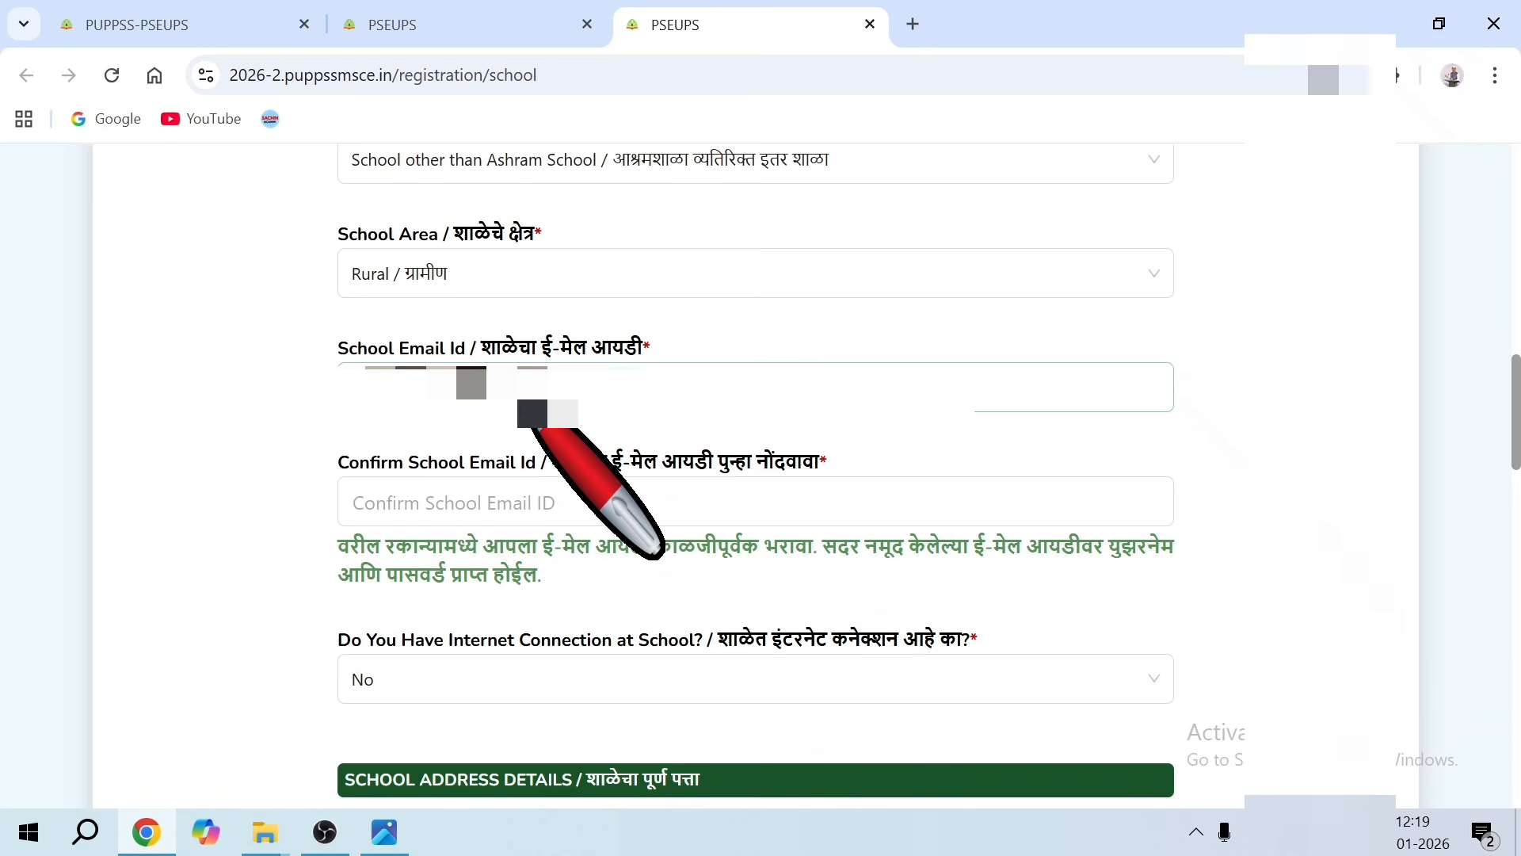
pyautogui.click(501, 513)
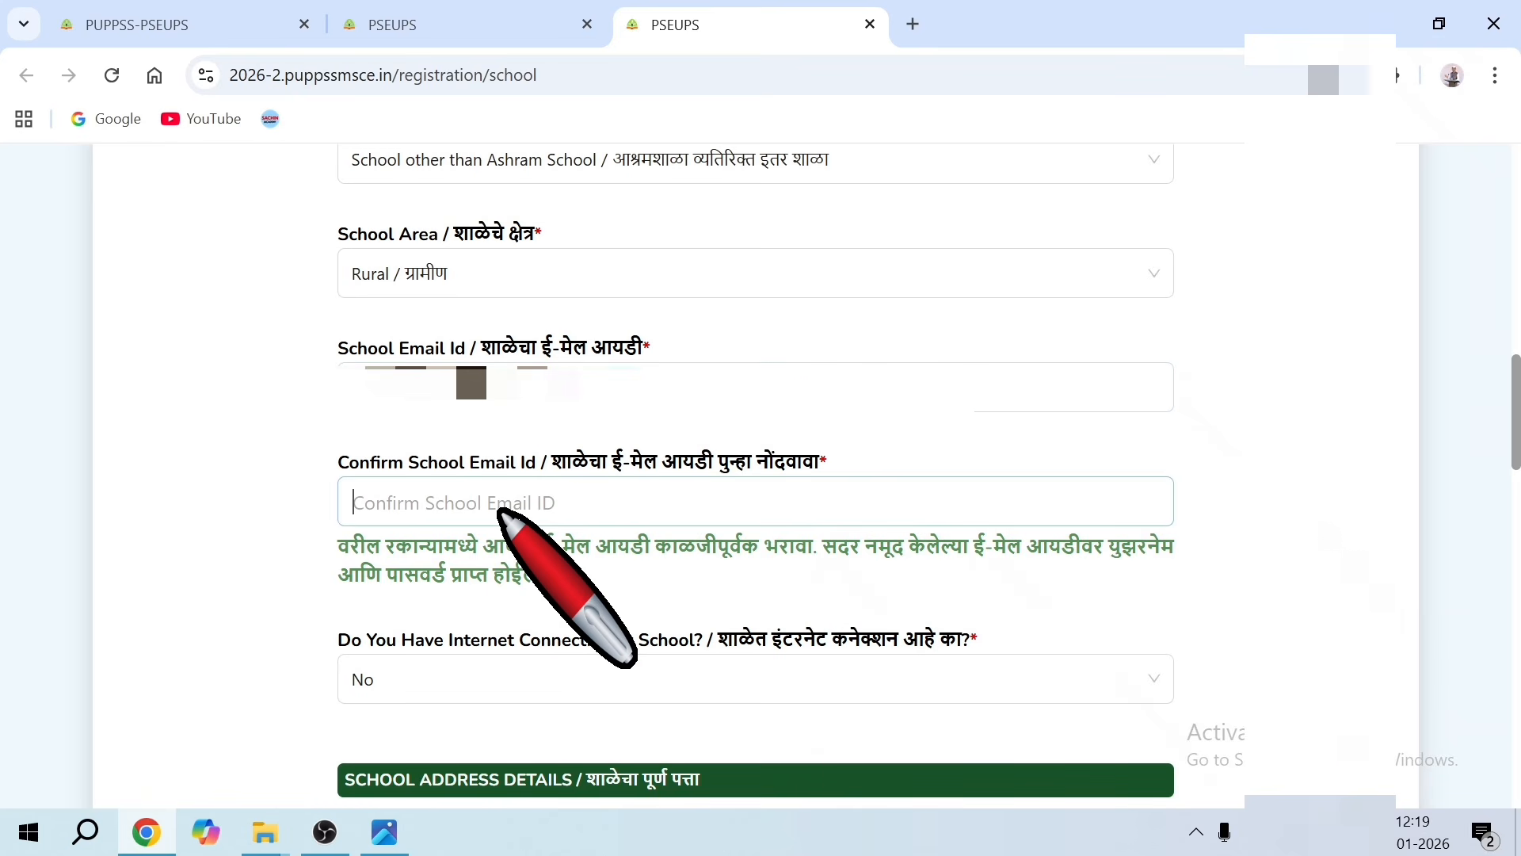
pyautogui.write('v')
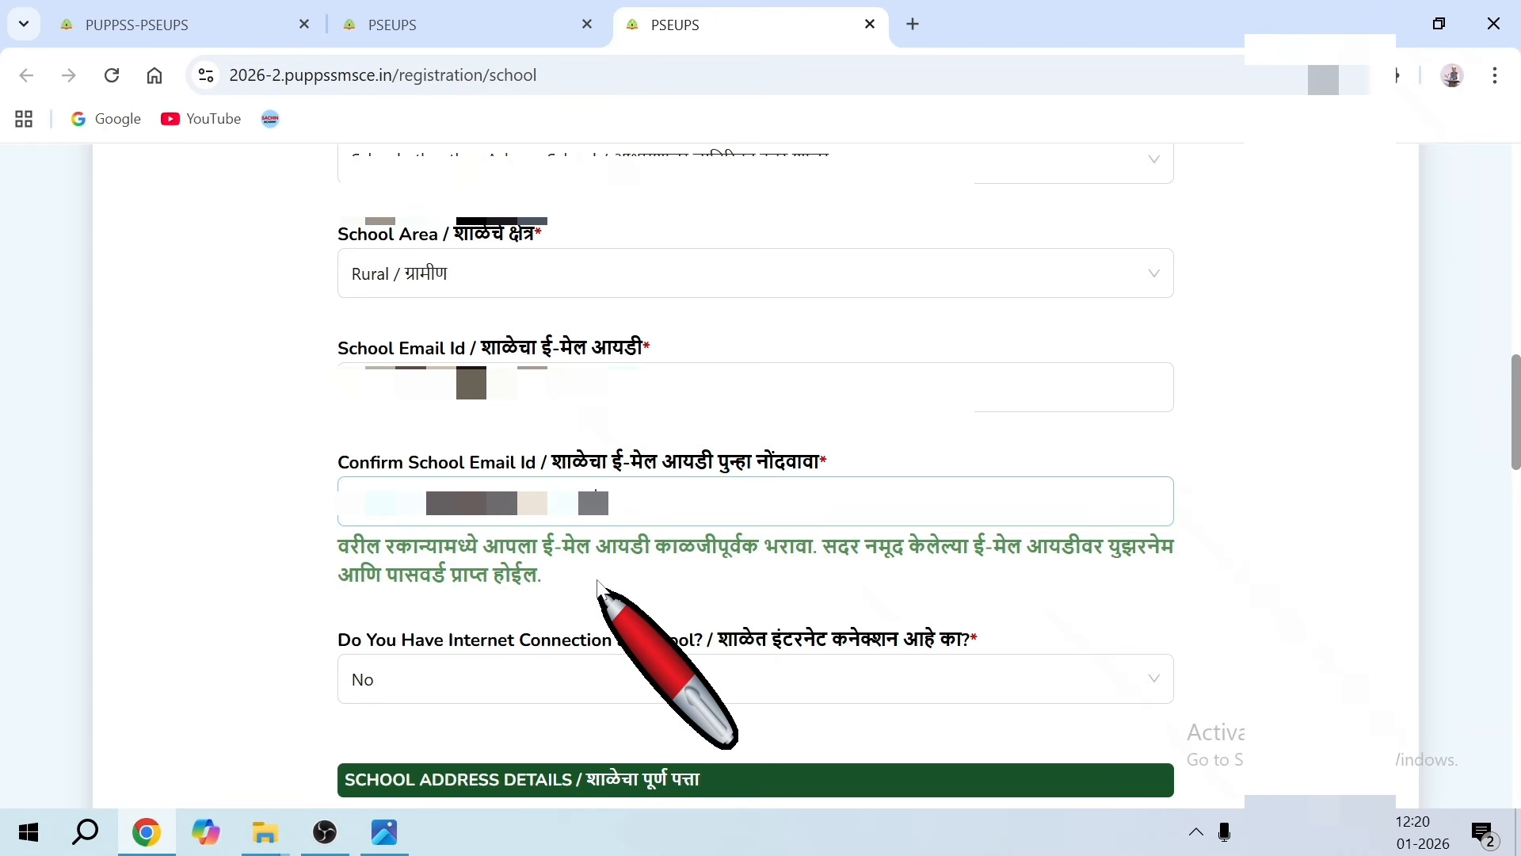
# Answer Yes to the question about having an internet connection at school
pyautogui.scroll(-4, 610, 594)
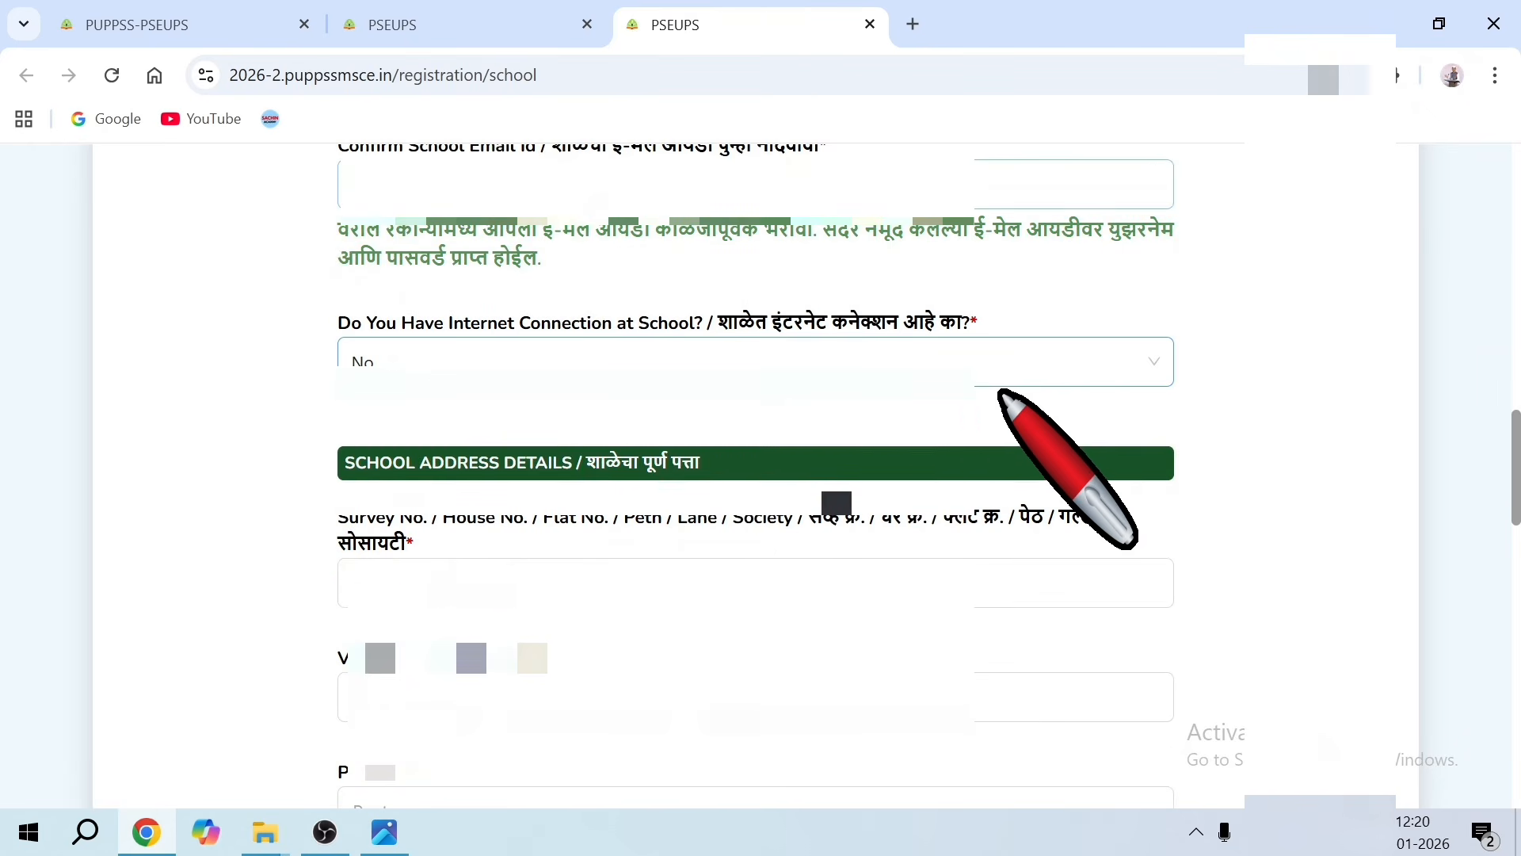
pyautogui.click(1150, 370)
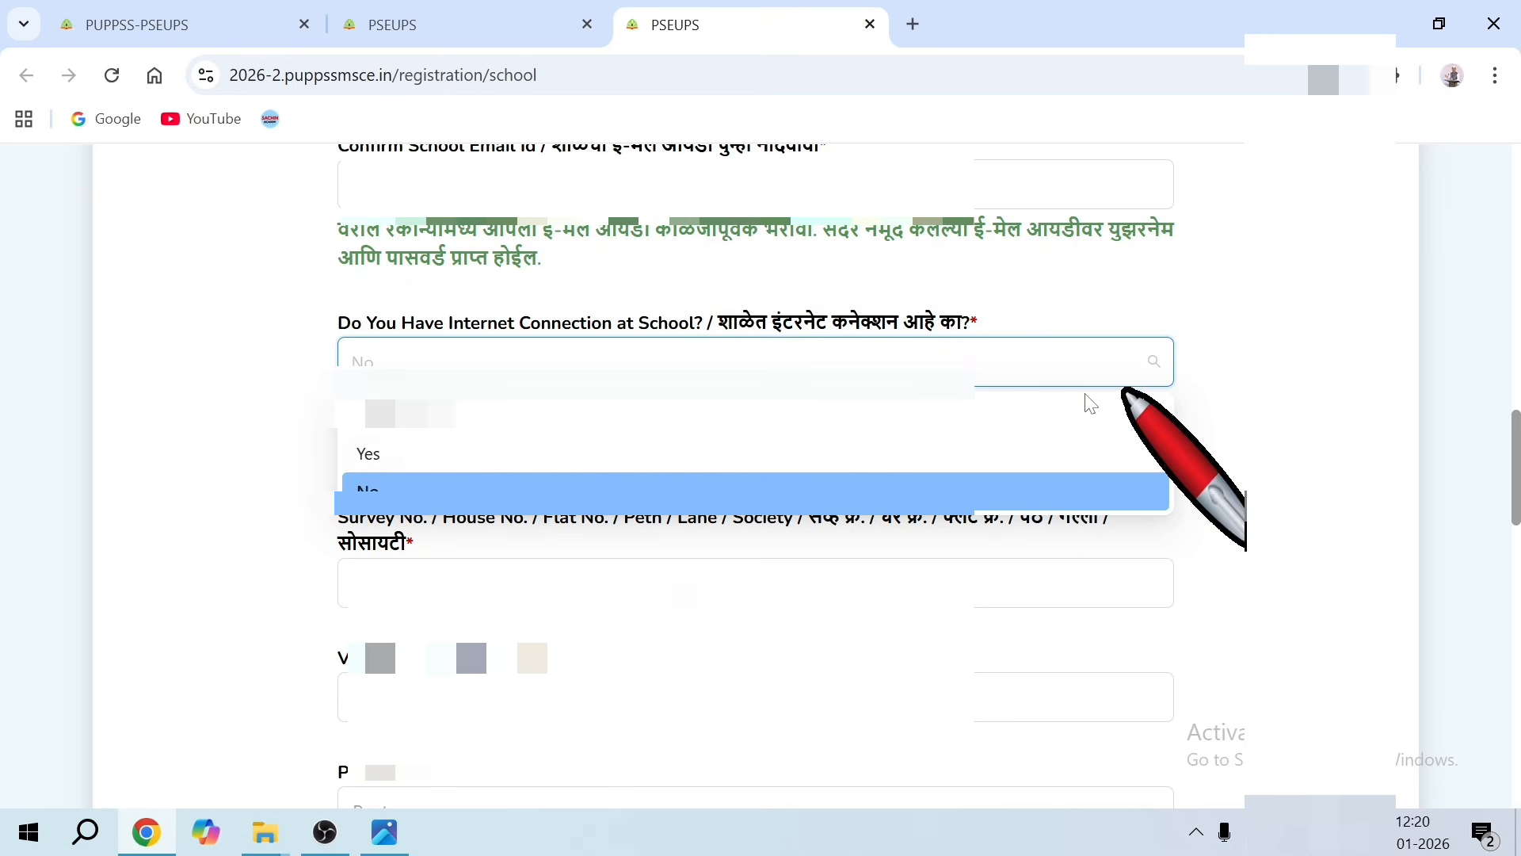
pyautogui.click(719, 453)
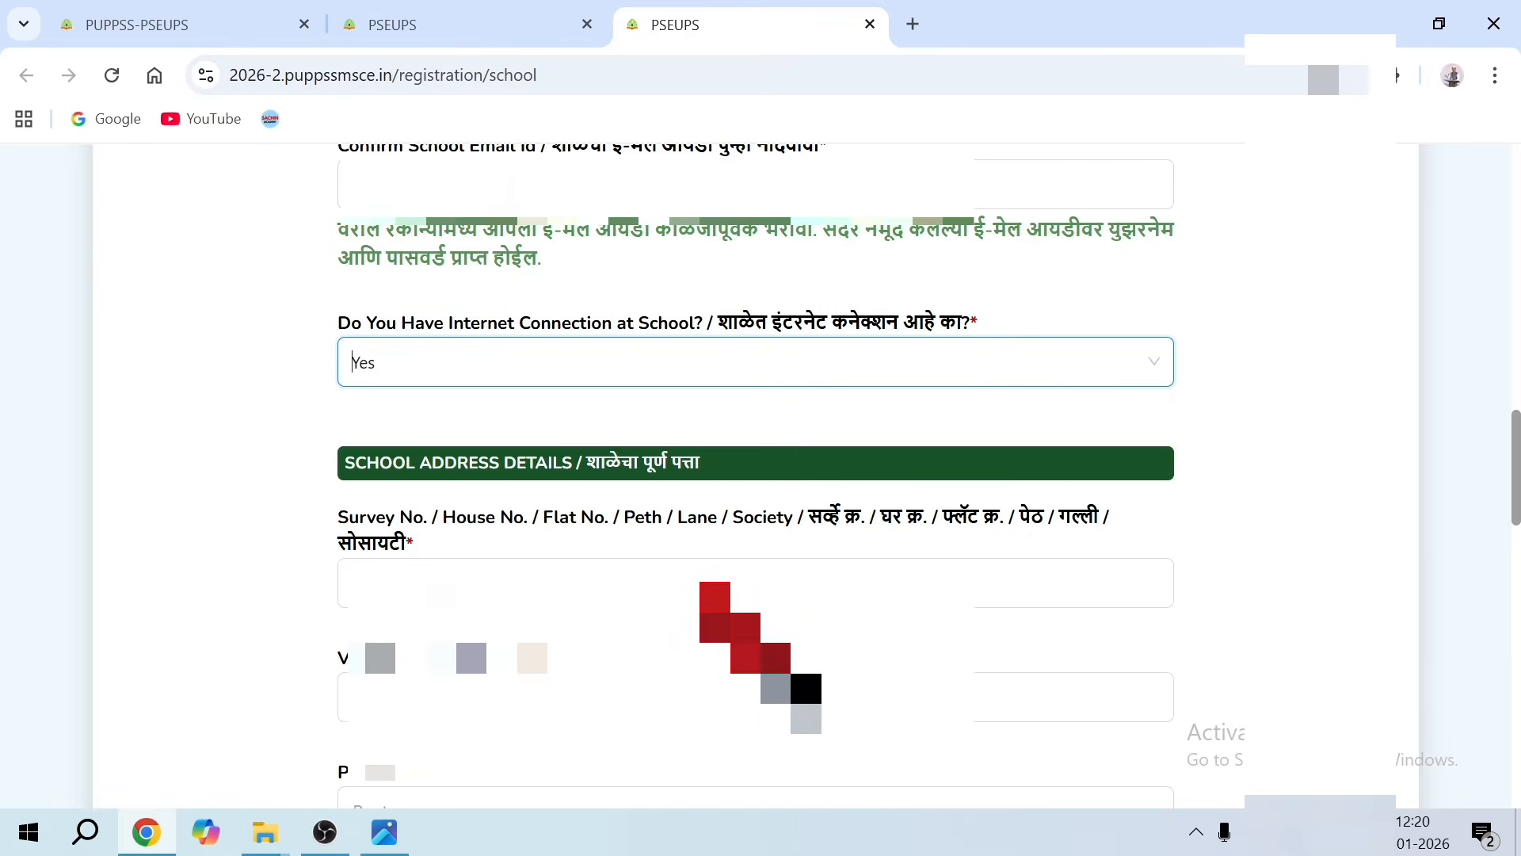
# Fill in the school's village and post office in the School Address Details section
pyautogui.scroll(-4, 701, 583)
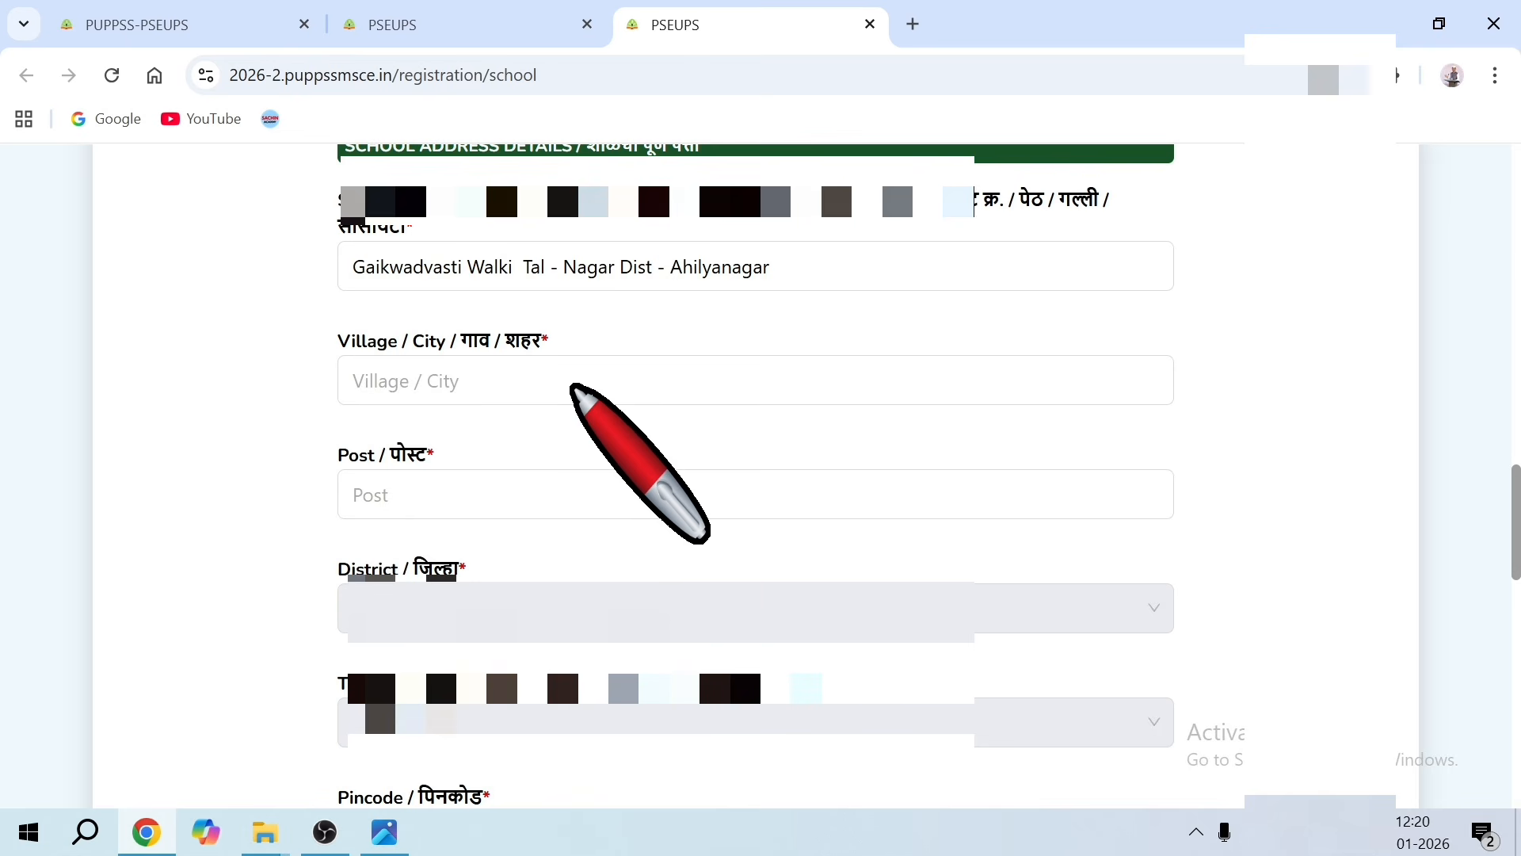
pyautogui.click(578, 390)
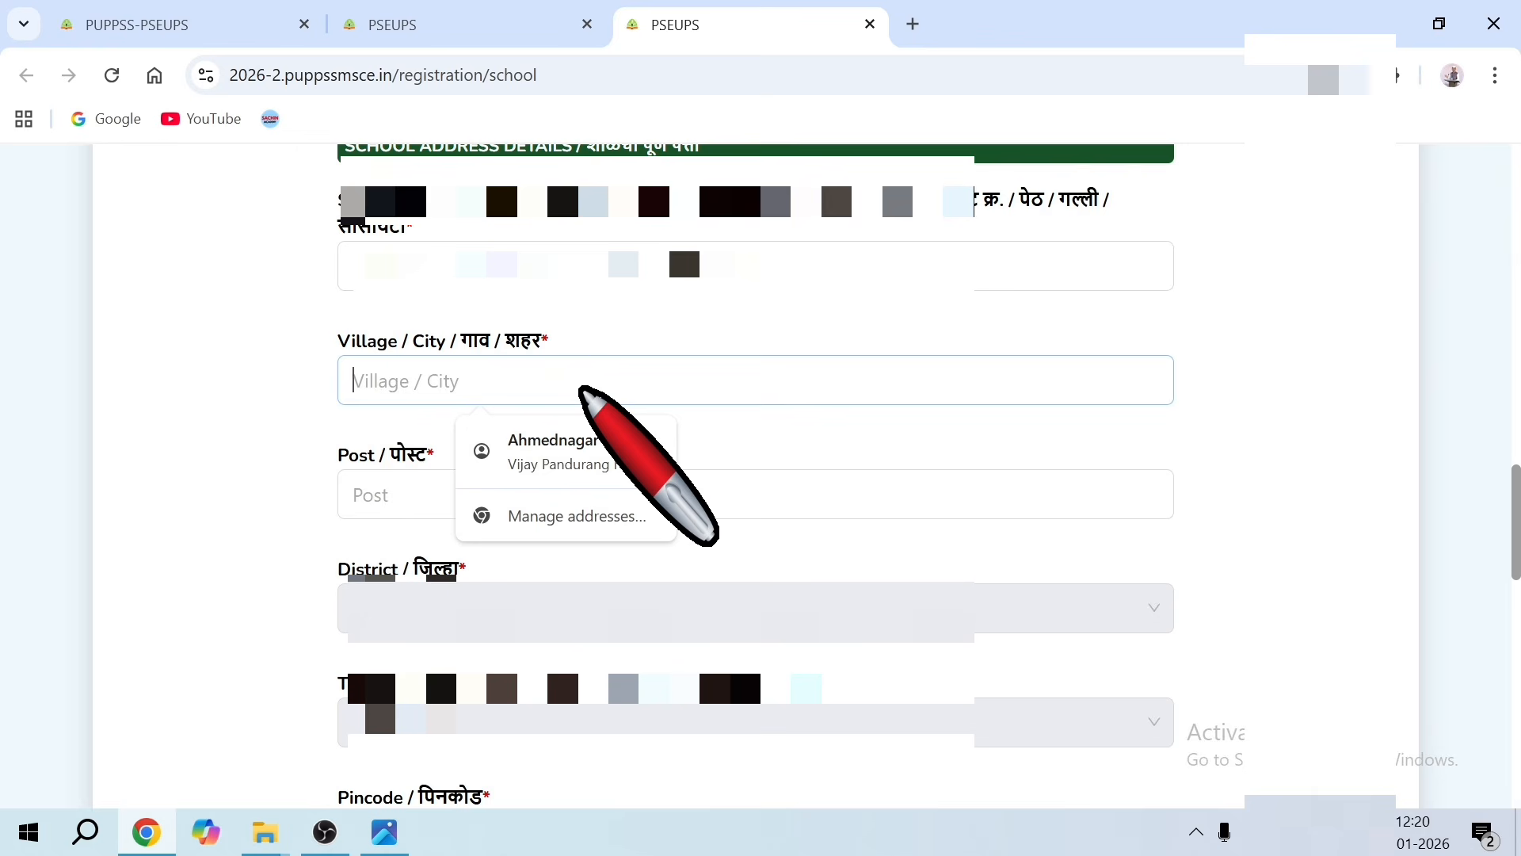
pyautogui.write('wa')
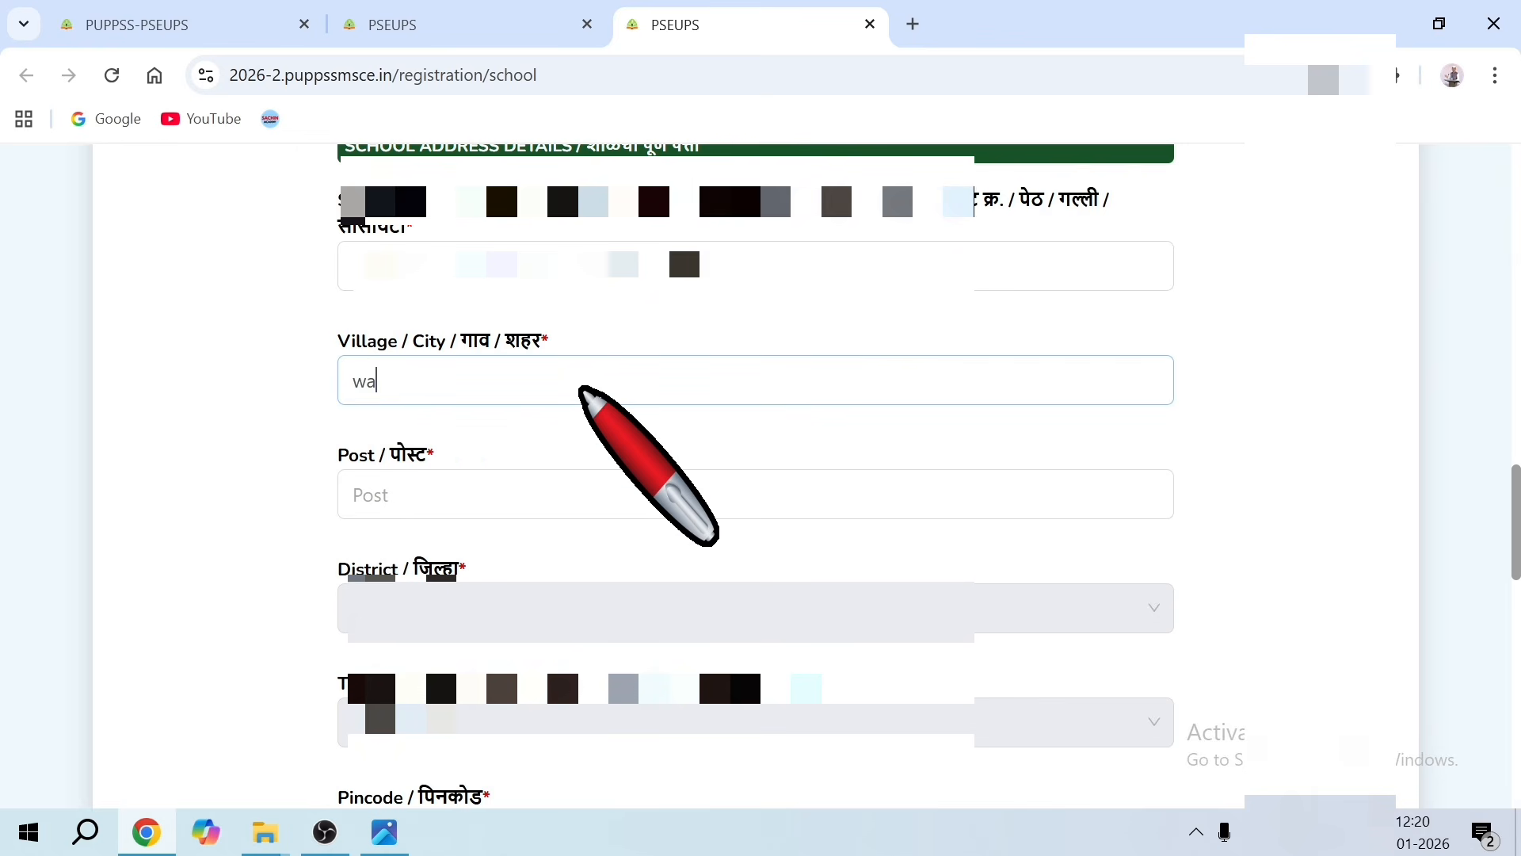
pyautogui.write('lki')
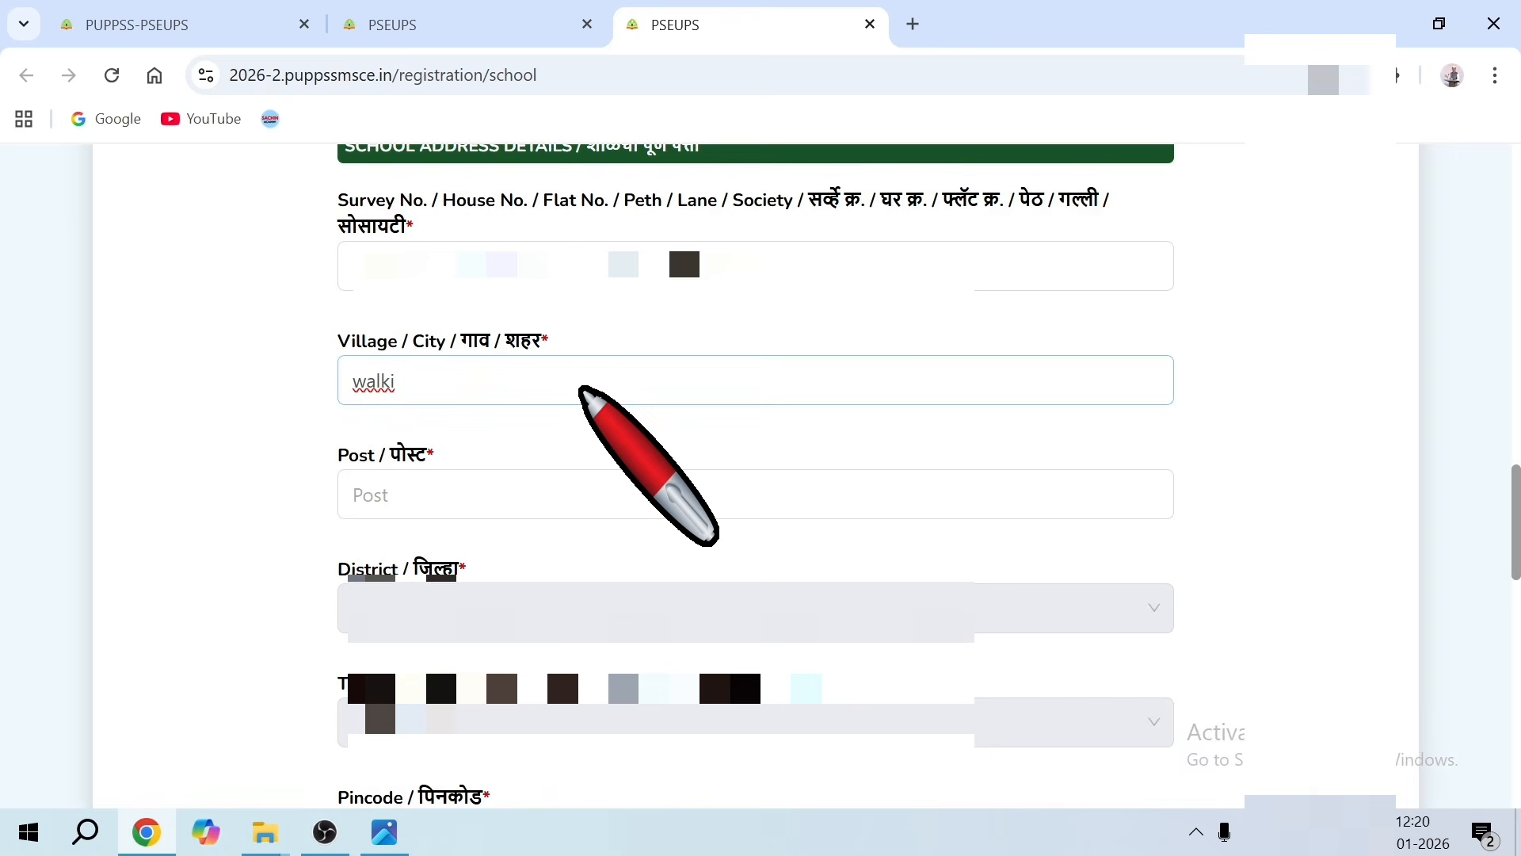
pyautogui.click(568, 512)
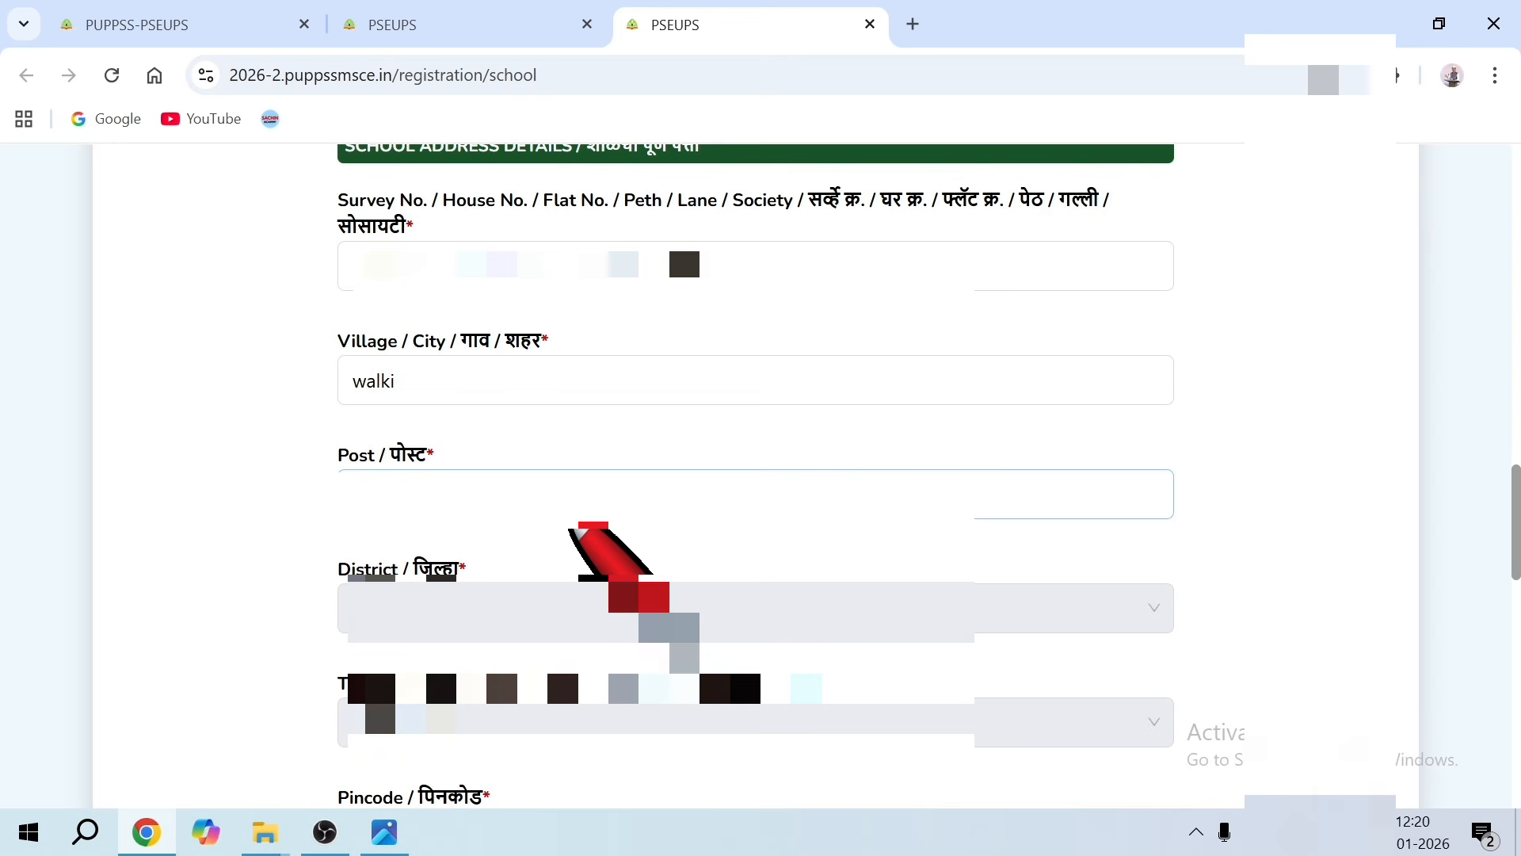
# Replace the village name in the school address with the same name in capital letters
pyautogui.click(450, 395)
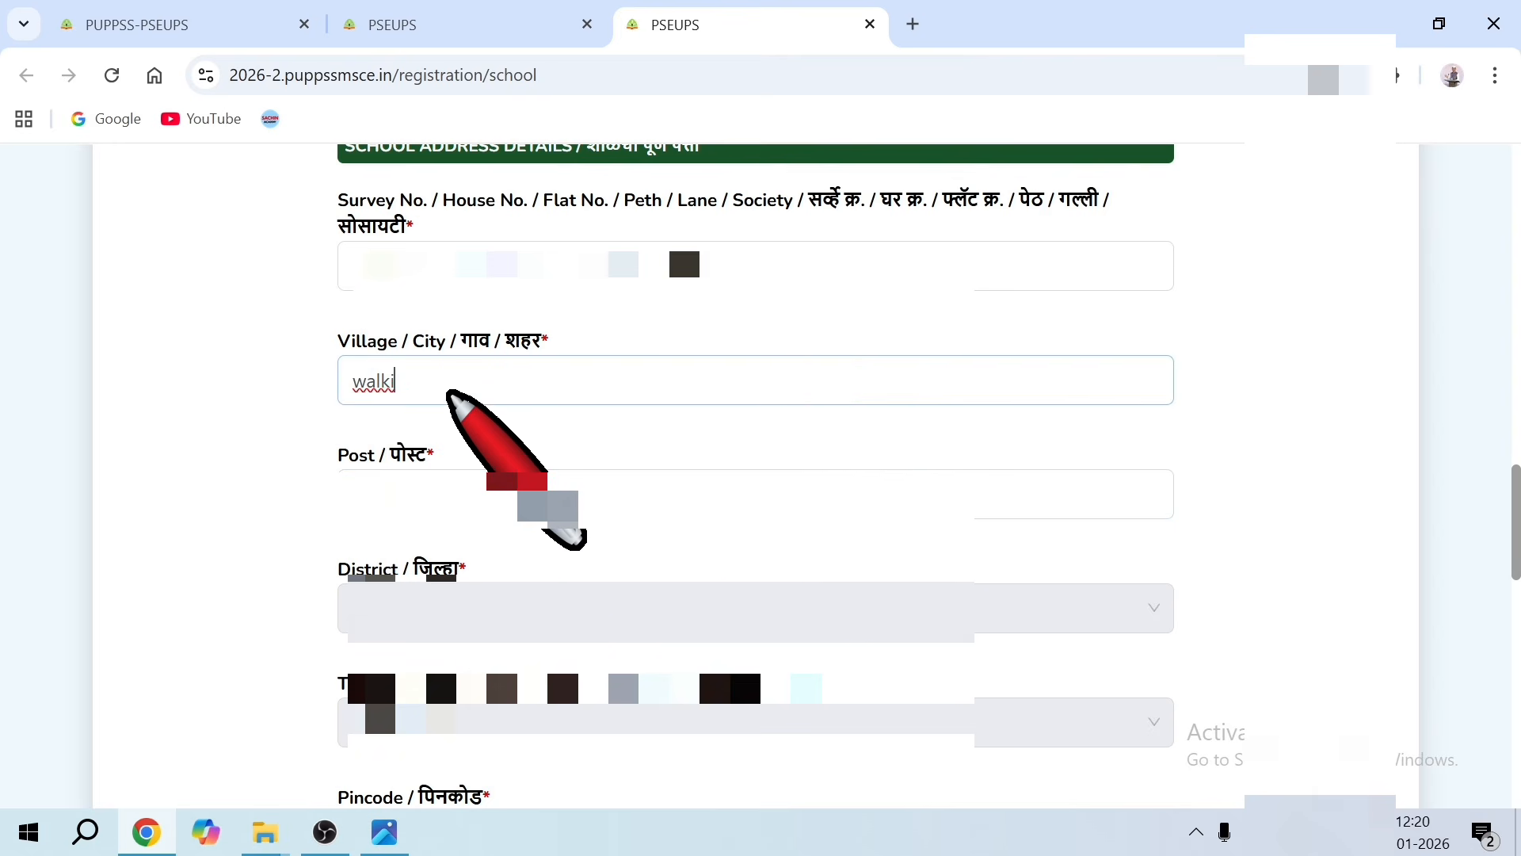
pyautogui.press('BackSpace')
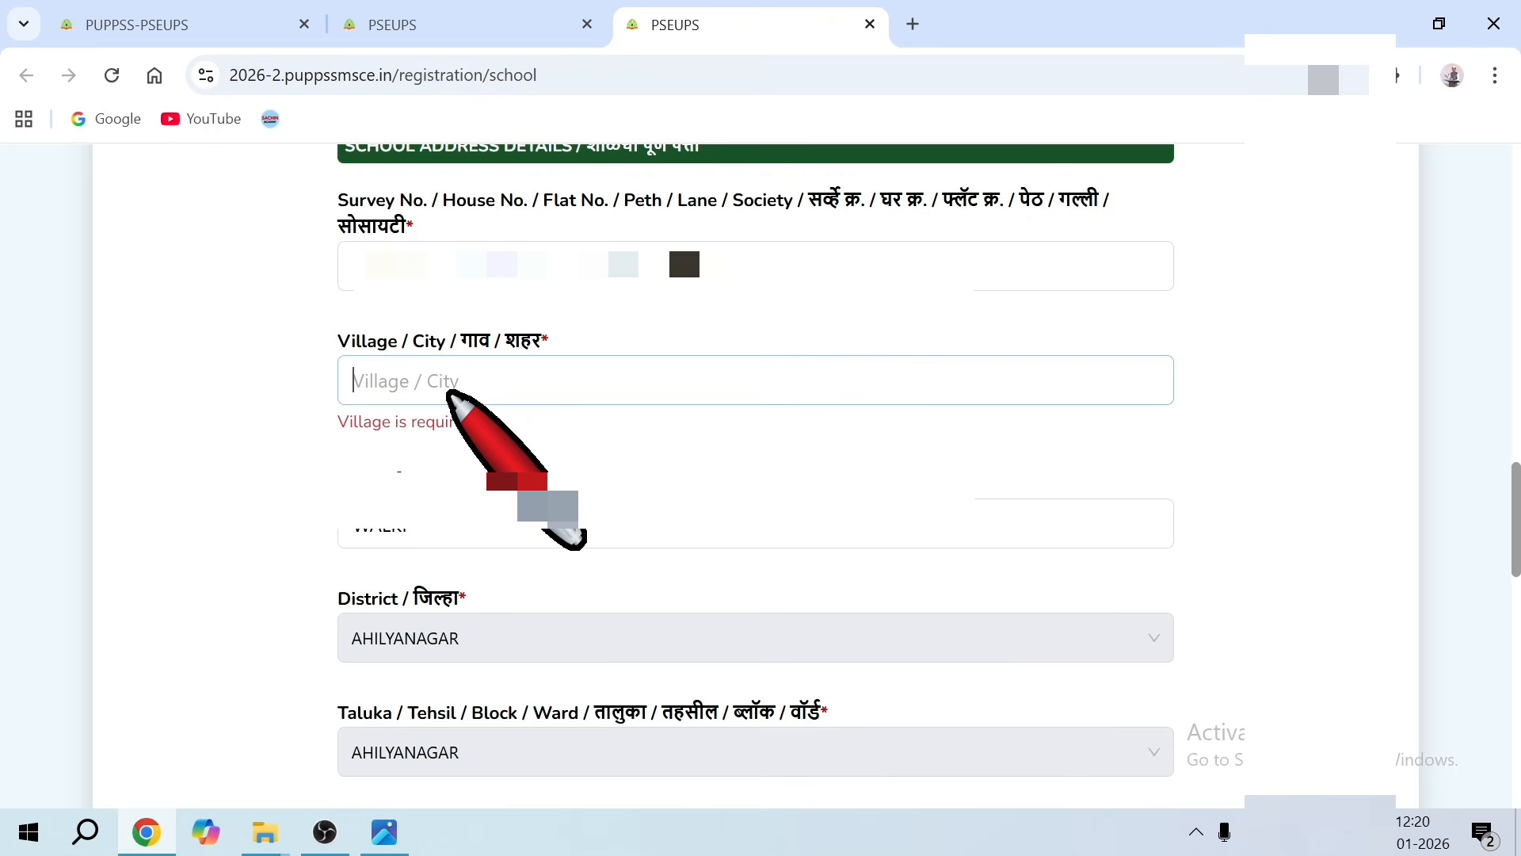
pyautogui.write('WALKI')
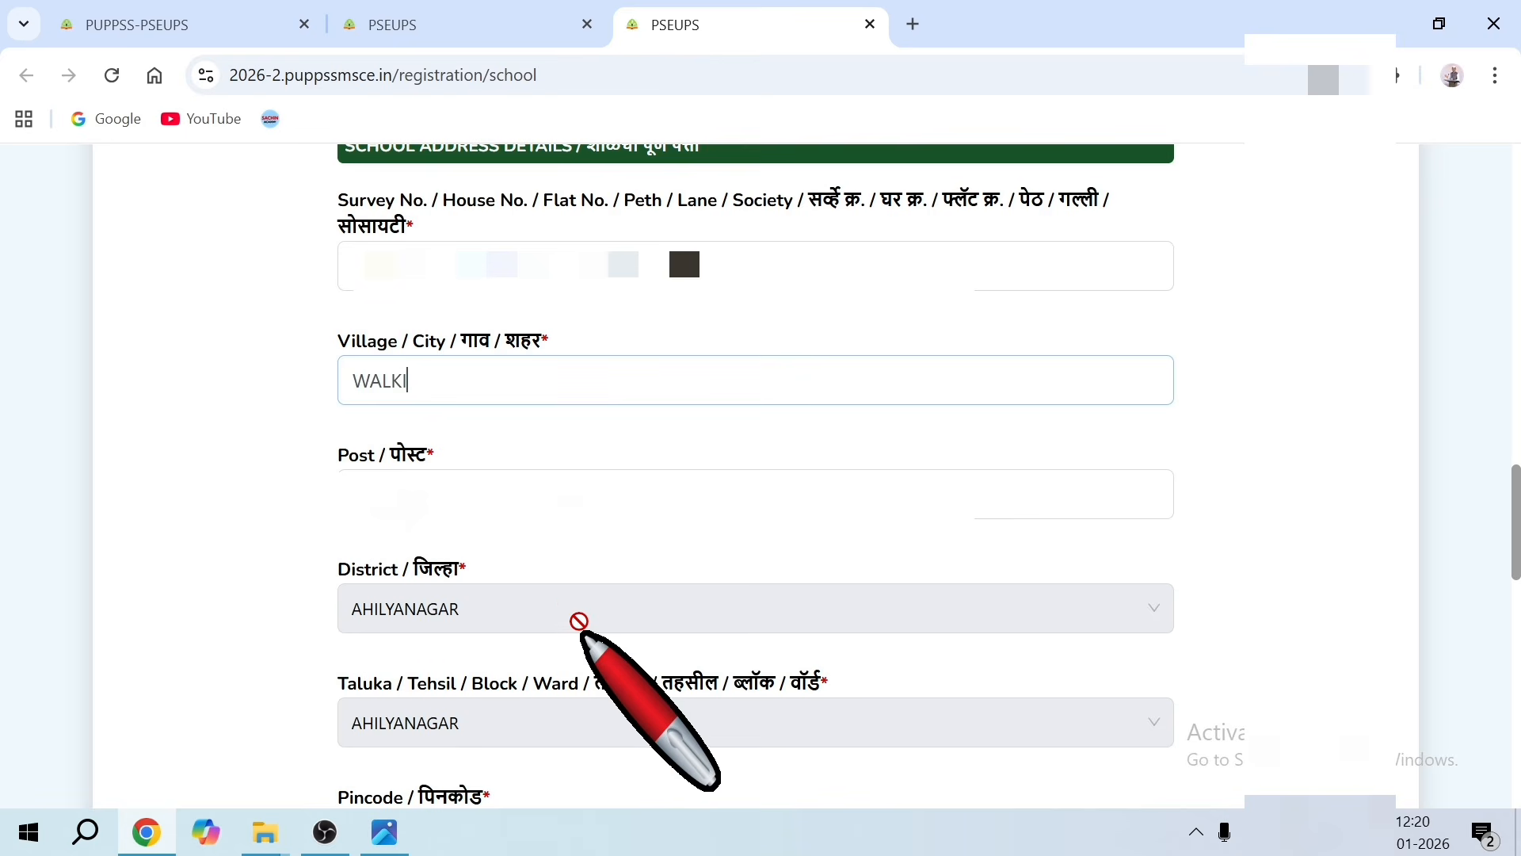
pyautogui.scroll(-4, 584, 634)
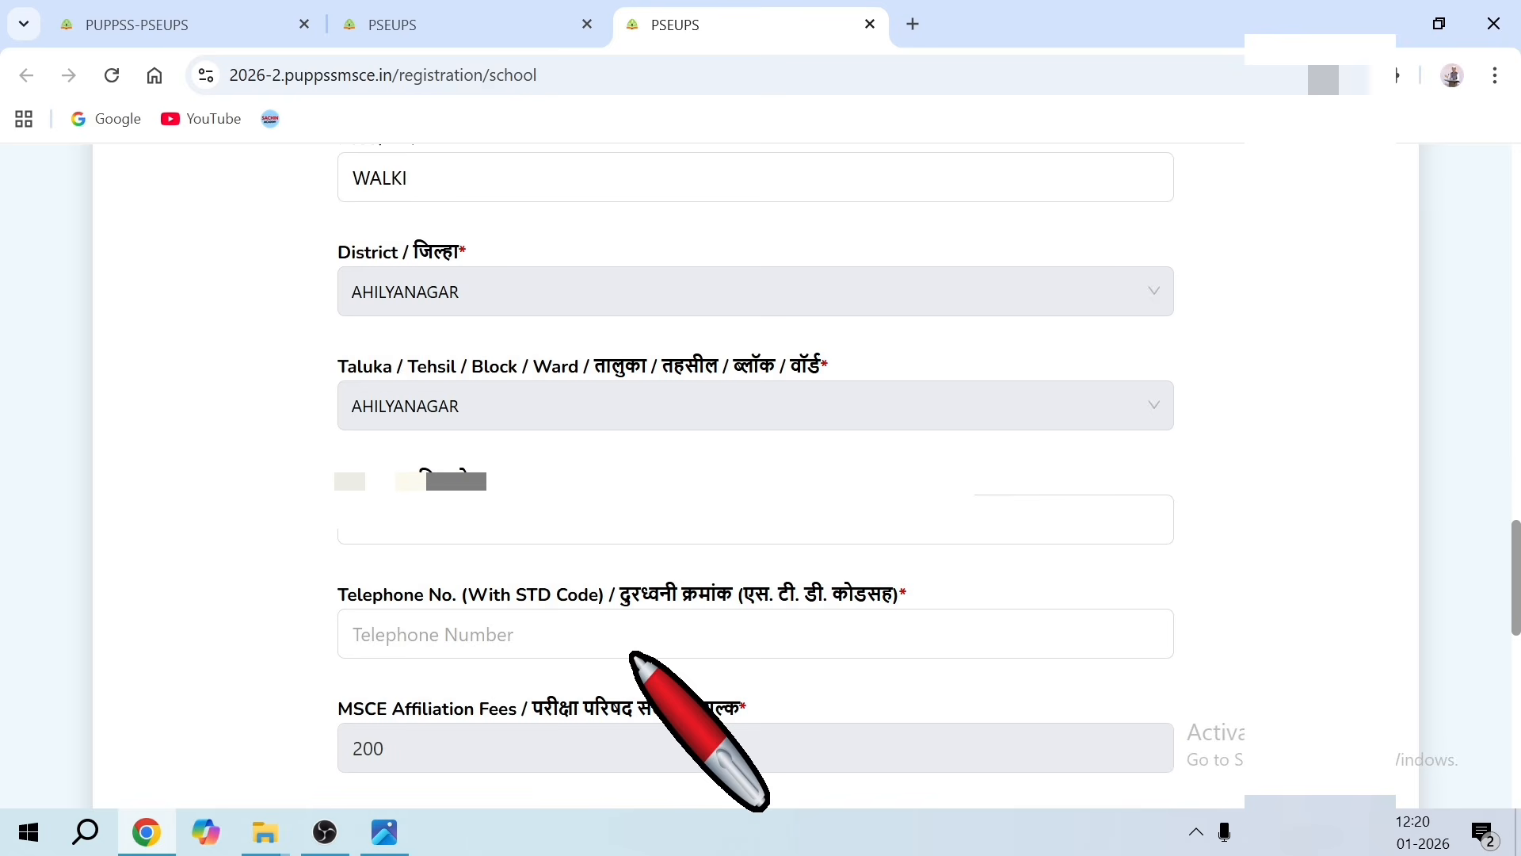
# Fill in the telephone number and the headmaster's name, mobile number and e-mail, and try to submit the school registration
pyautogui.scroll(-4, 634, 658)
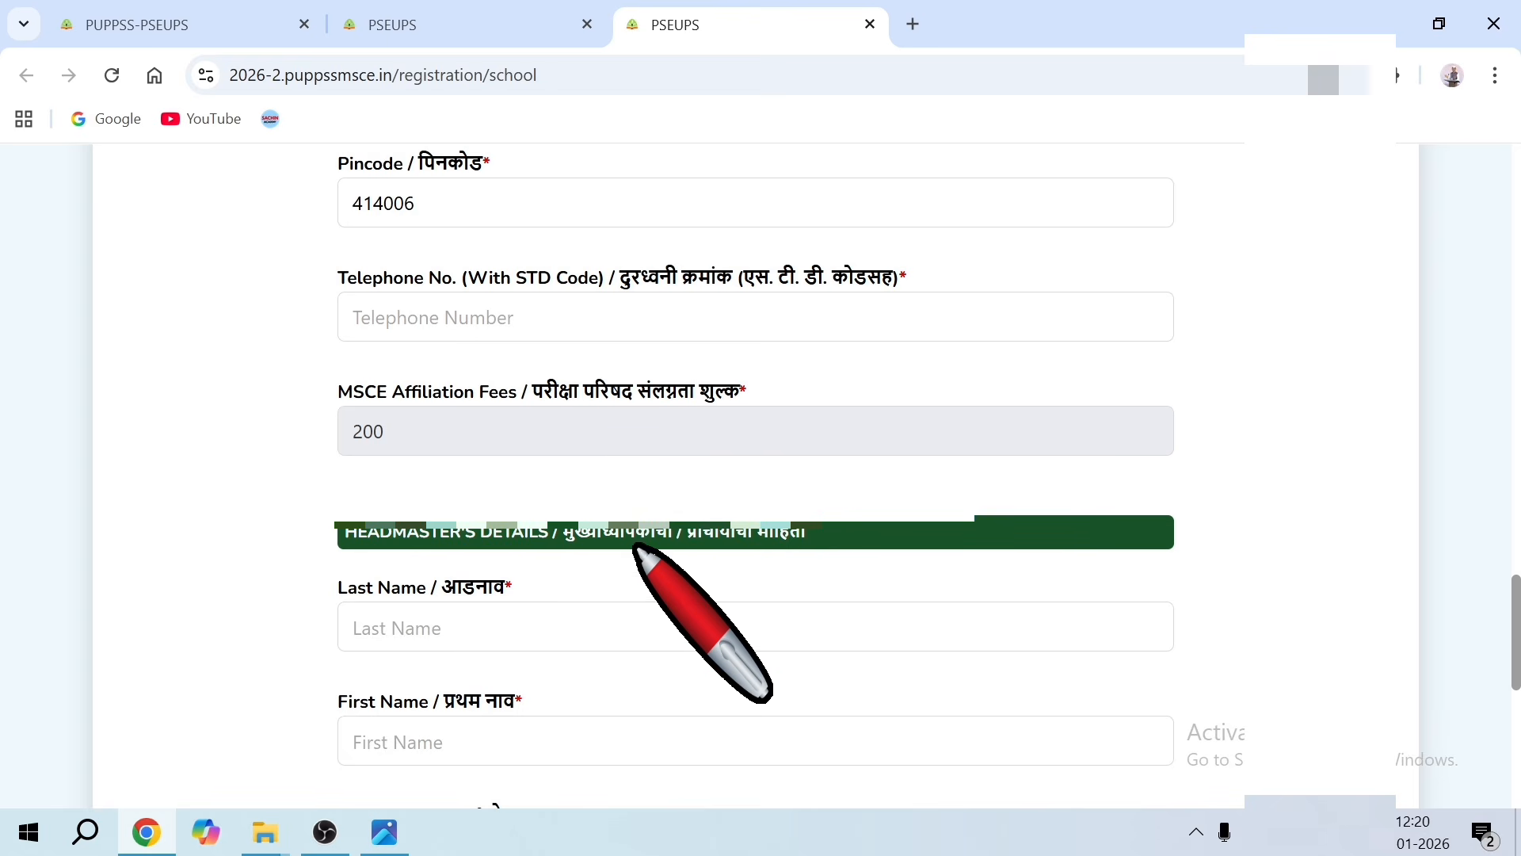
pyautogui.click(474, 647)
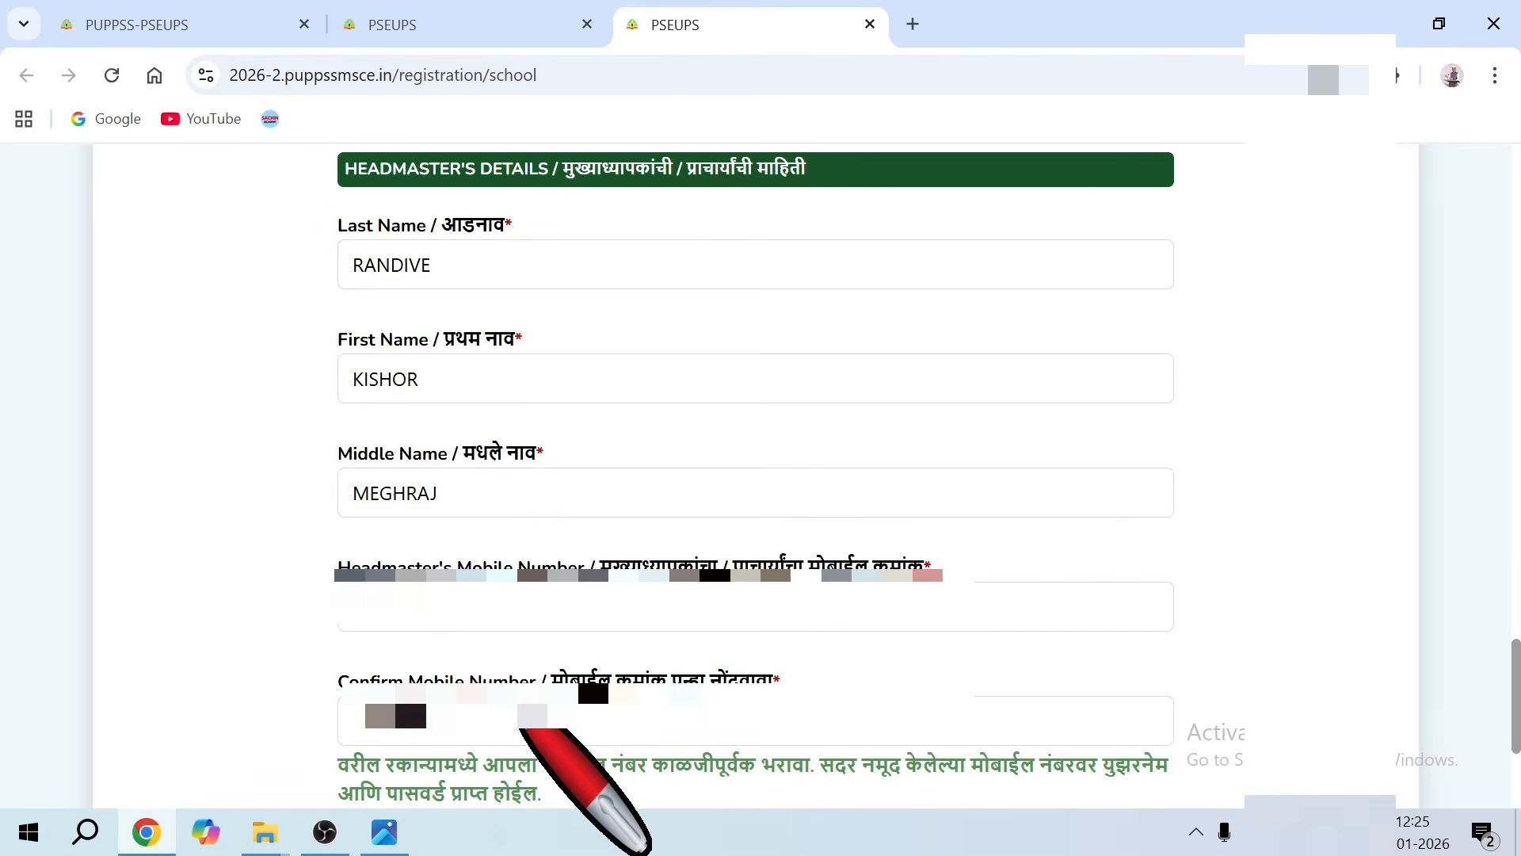
pyautogui.scroll(-4, 526, 655)
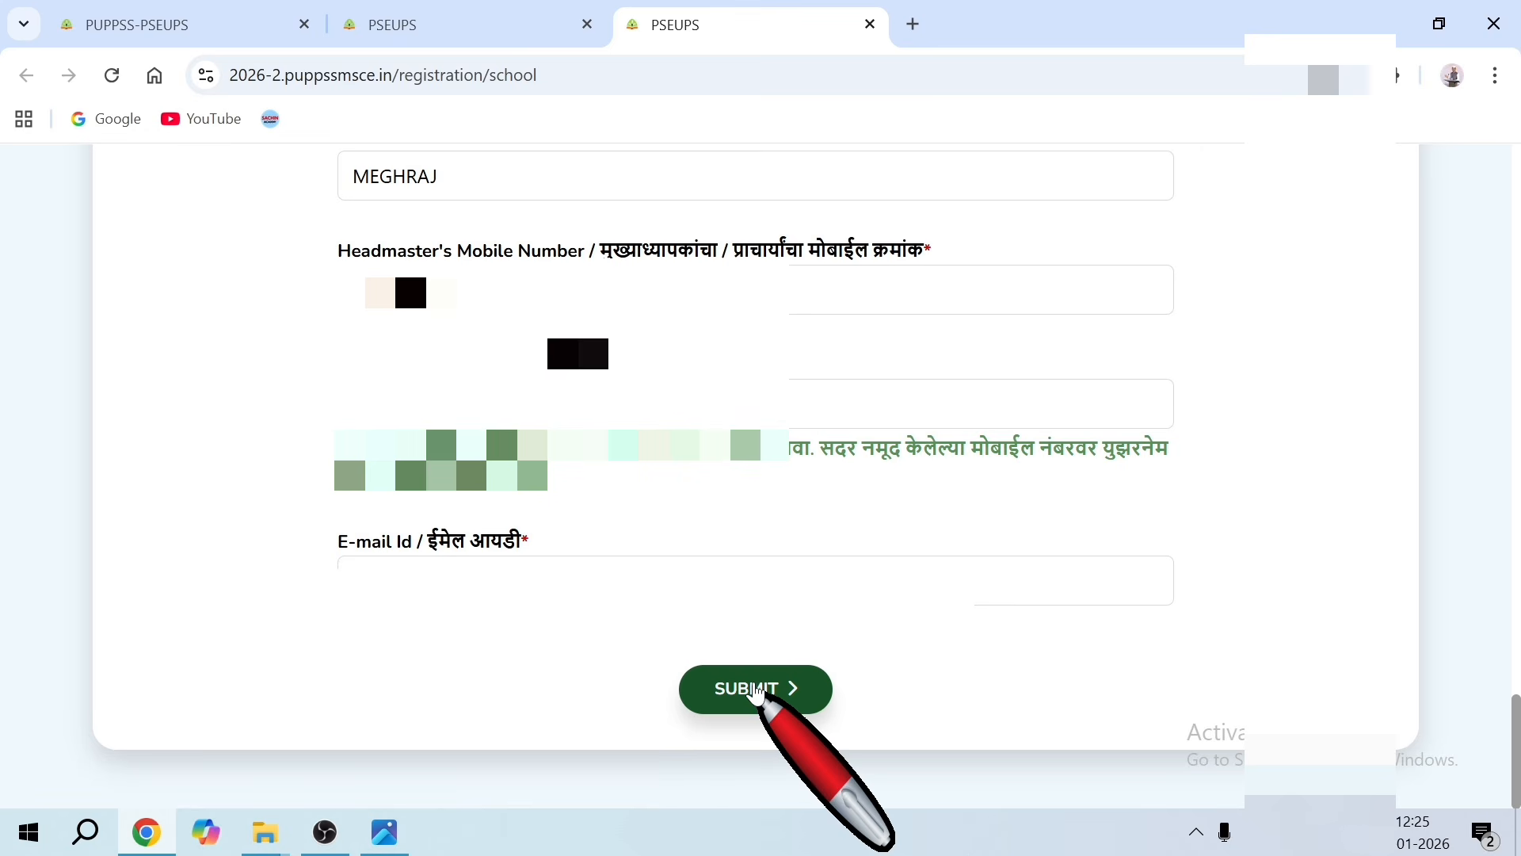
pyautogui.click(754, 689)
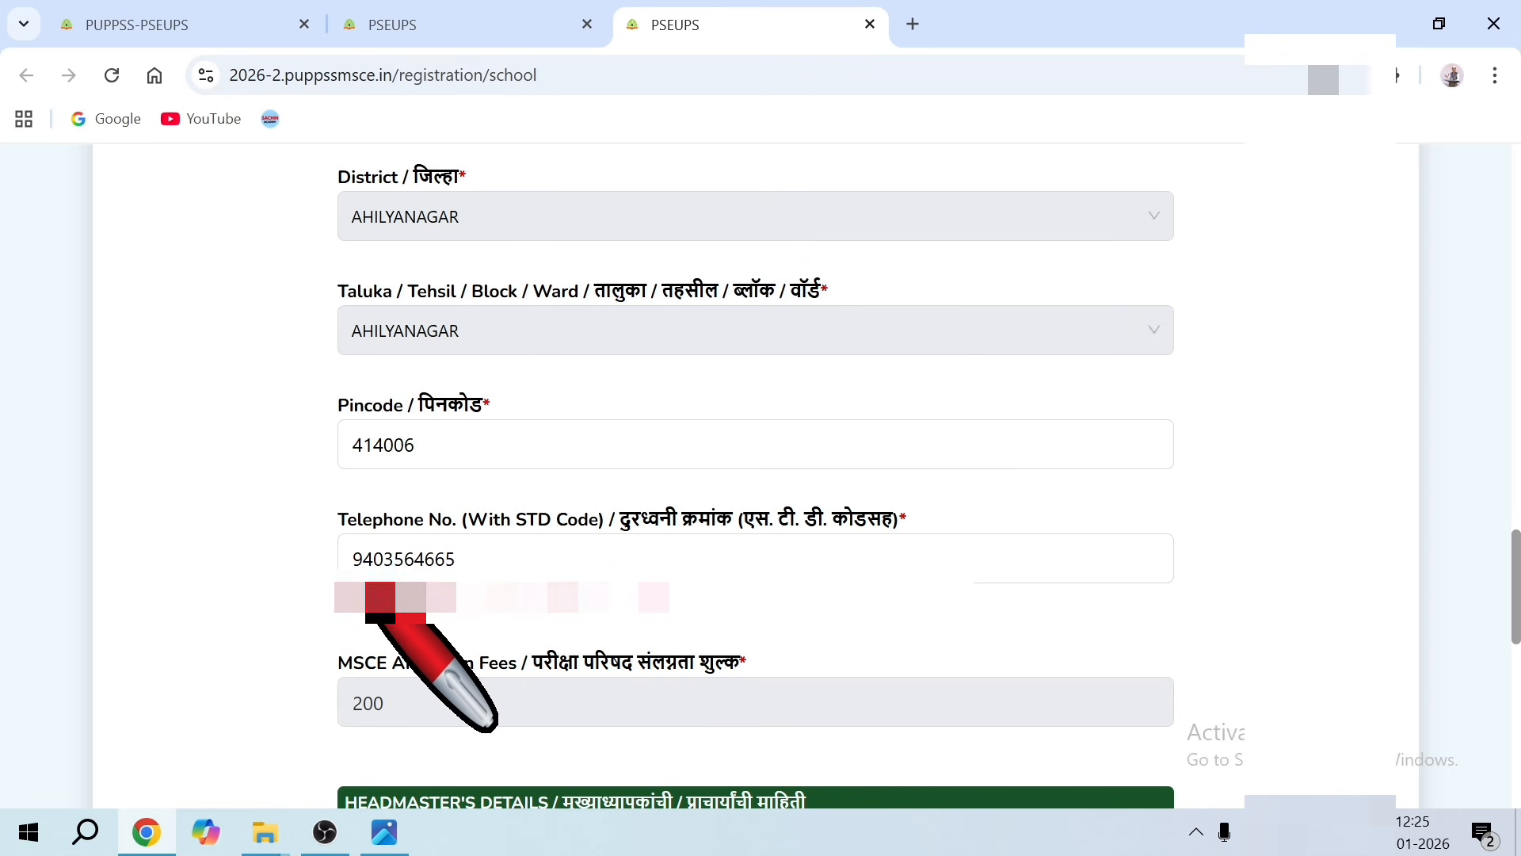
# Prefix the school's telephone number with 0, submit the registration form again and agree to proceed with School Registration
pyautogui.click(356, 575)
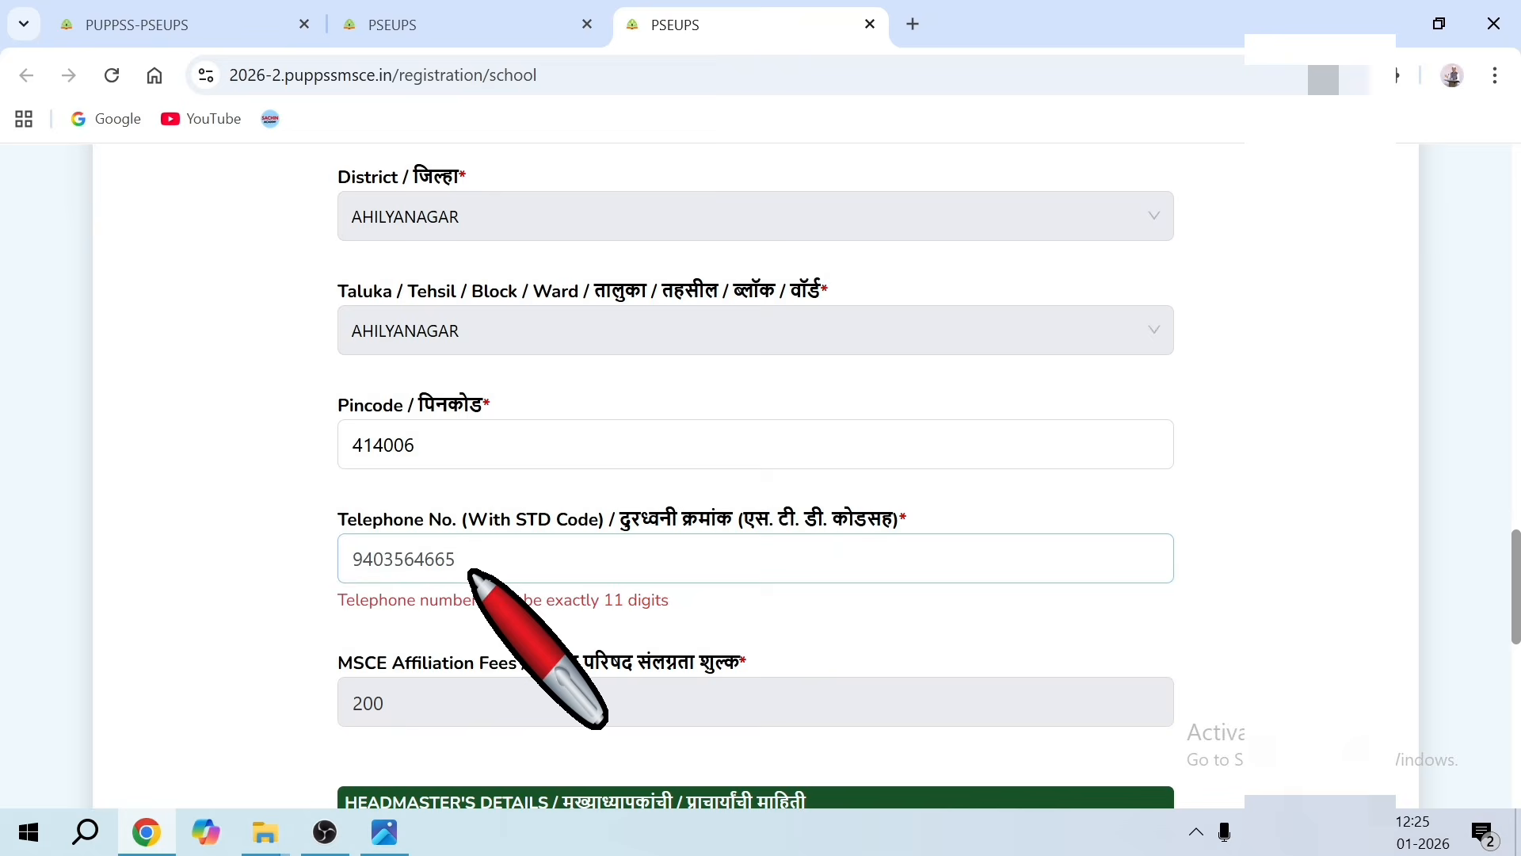
pyautogui.write('0')
pyautogui.scroll(-10, 471, 572)
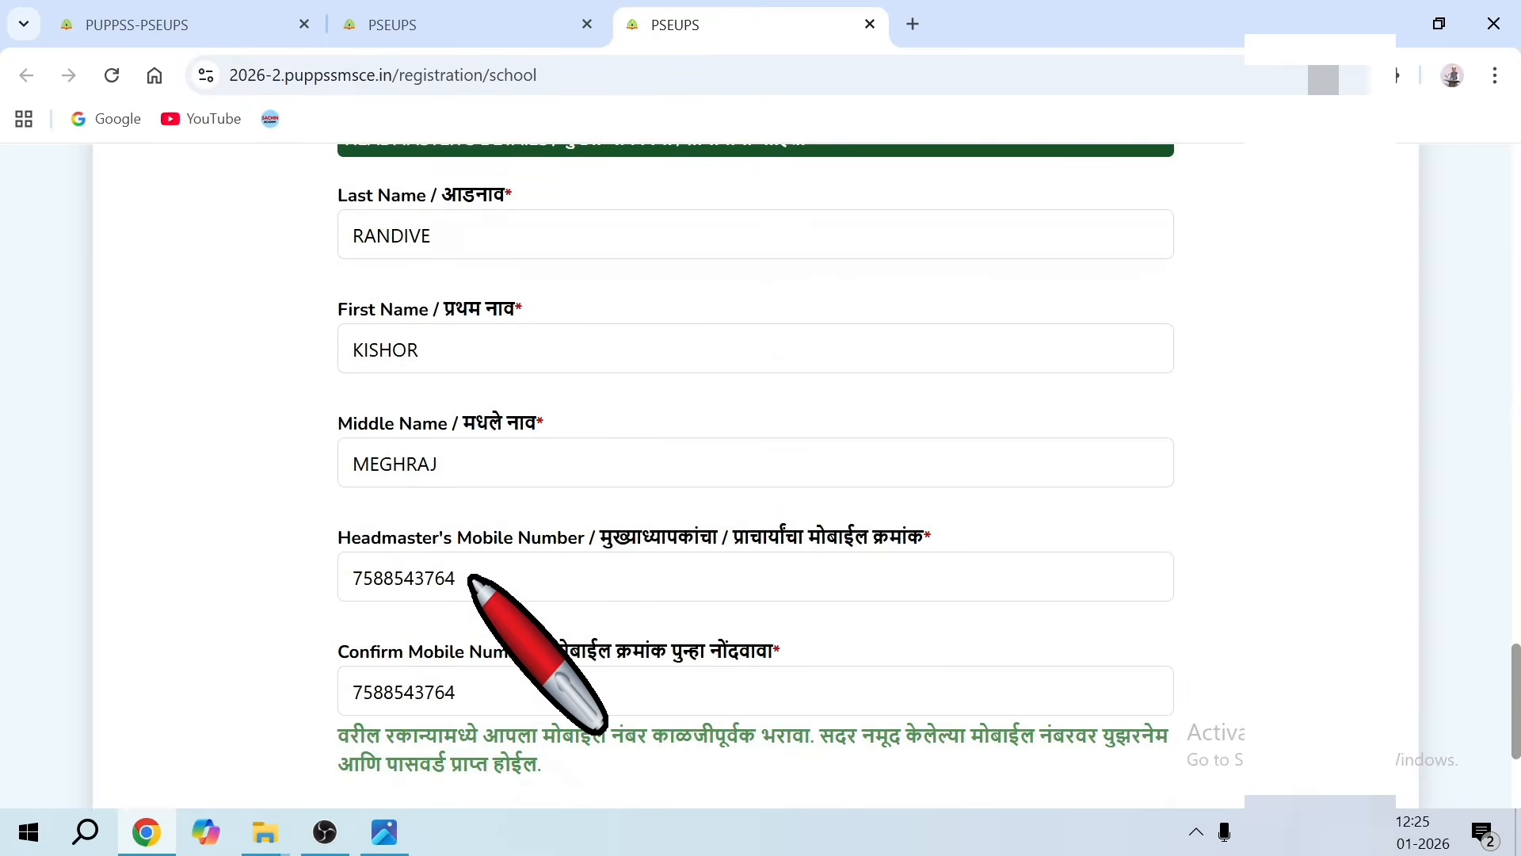
pyautogui.click(778, 688)
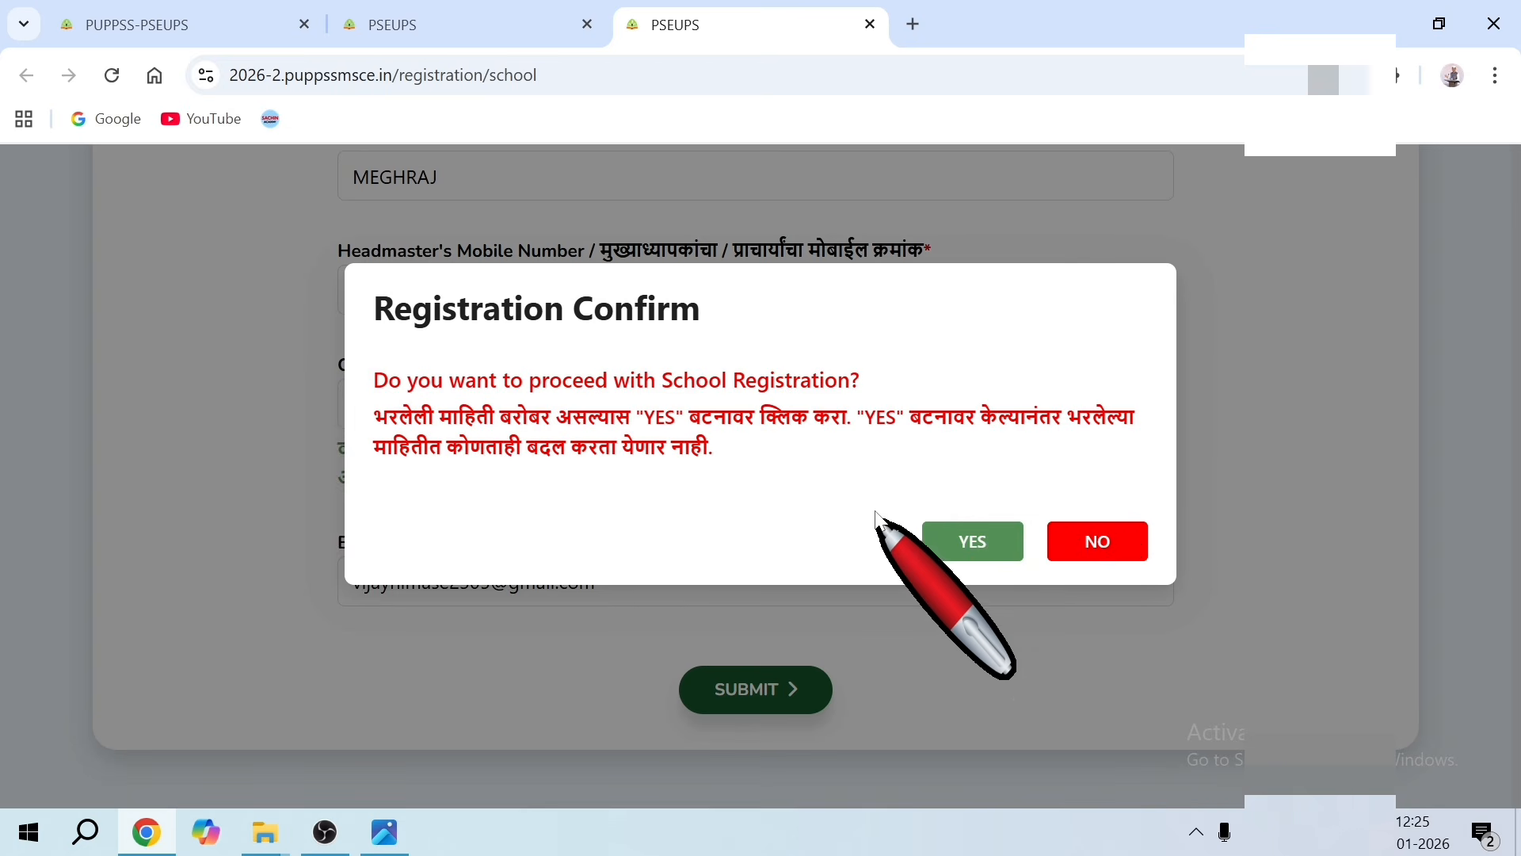
pyautogui.click(959, 550)
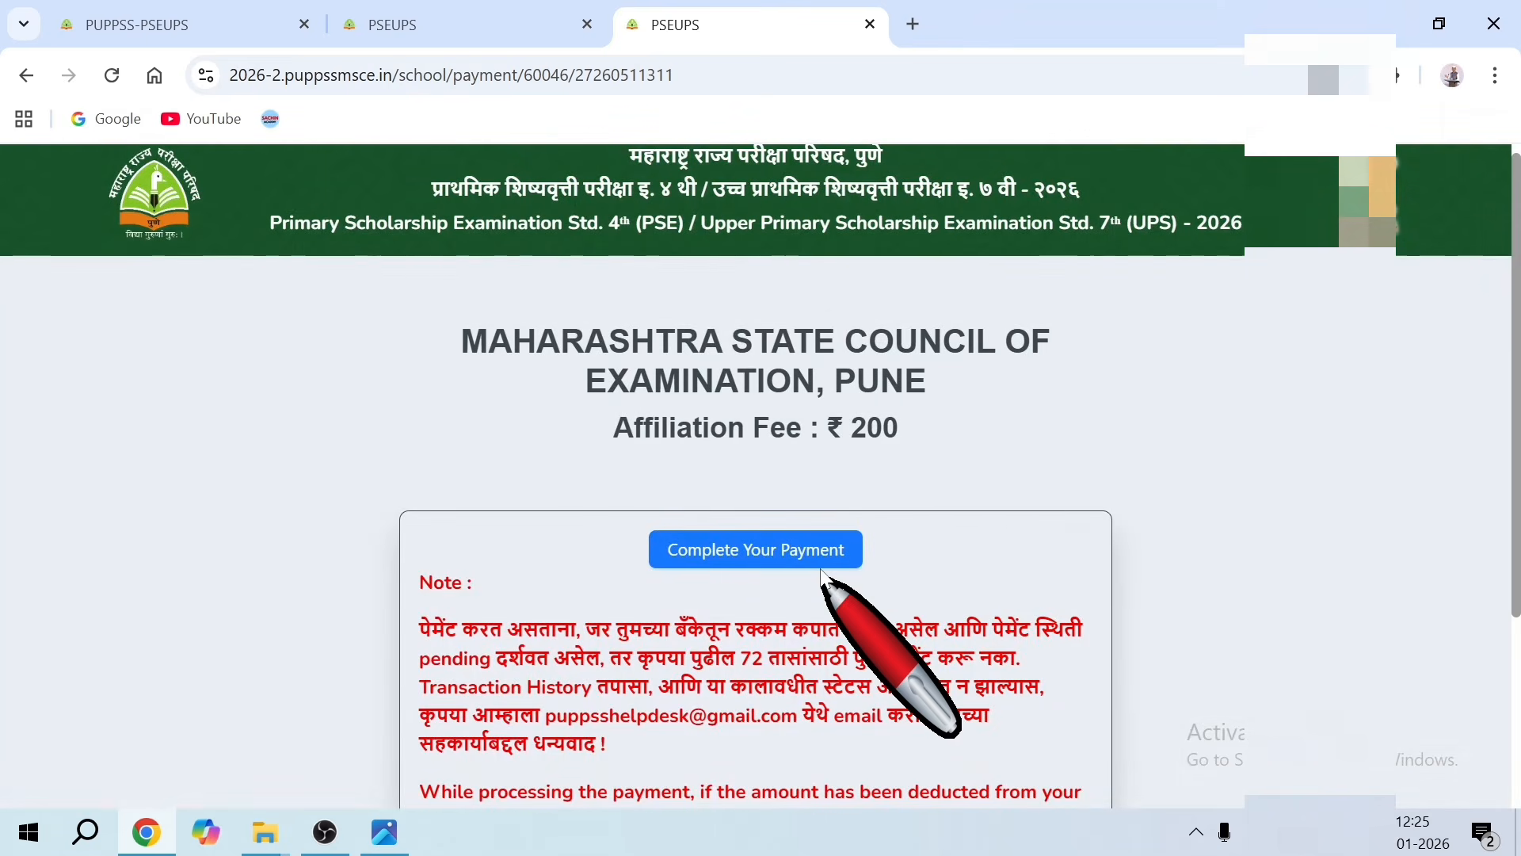
# Read the payment note and pay the ₹200 affiliation fee through BillDesk using UPI QR
pyautogui.scroll(-1, 836, 574)
pyautogui.scroll(-3, 836, 573)
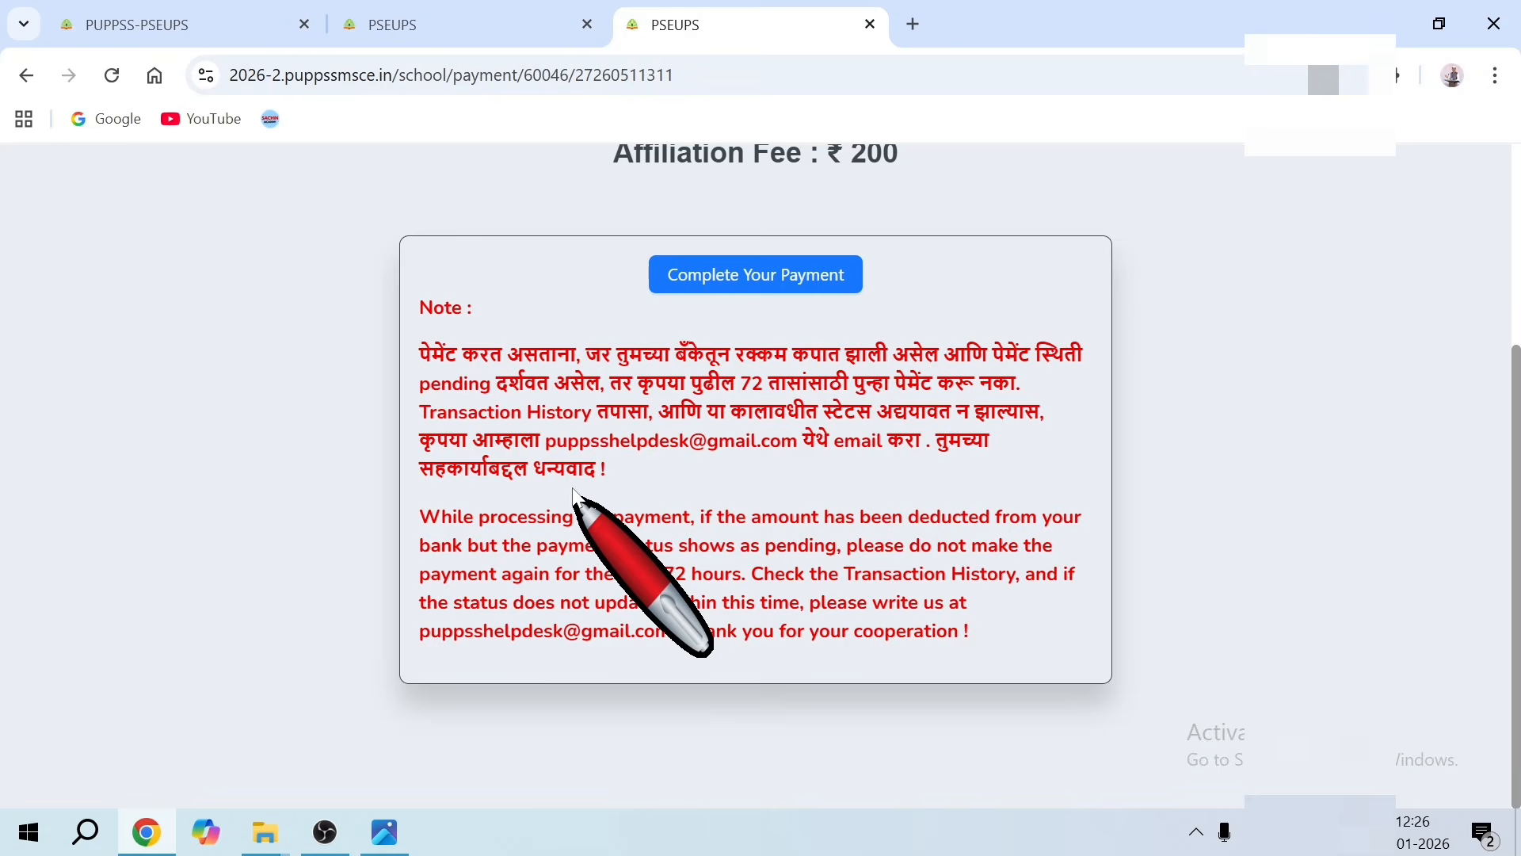
pyautogui.scroll(3, 573, 489)
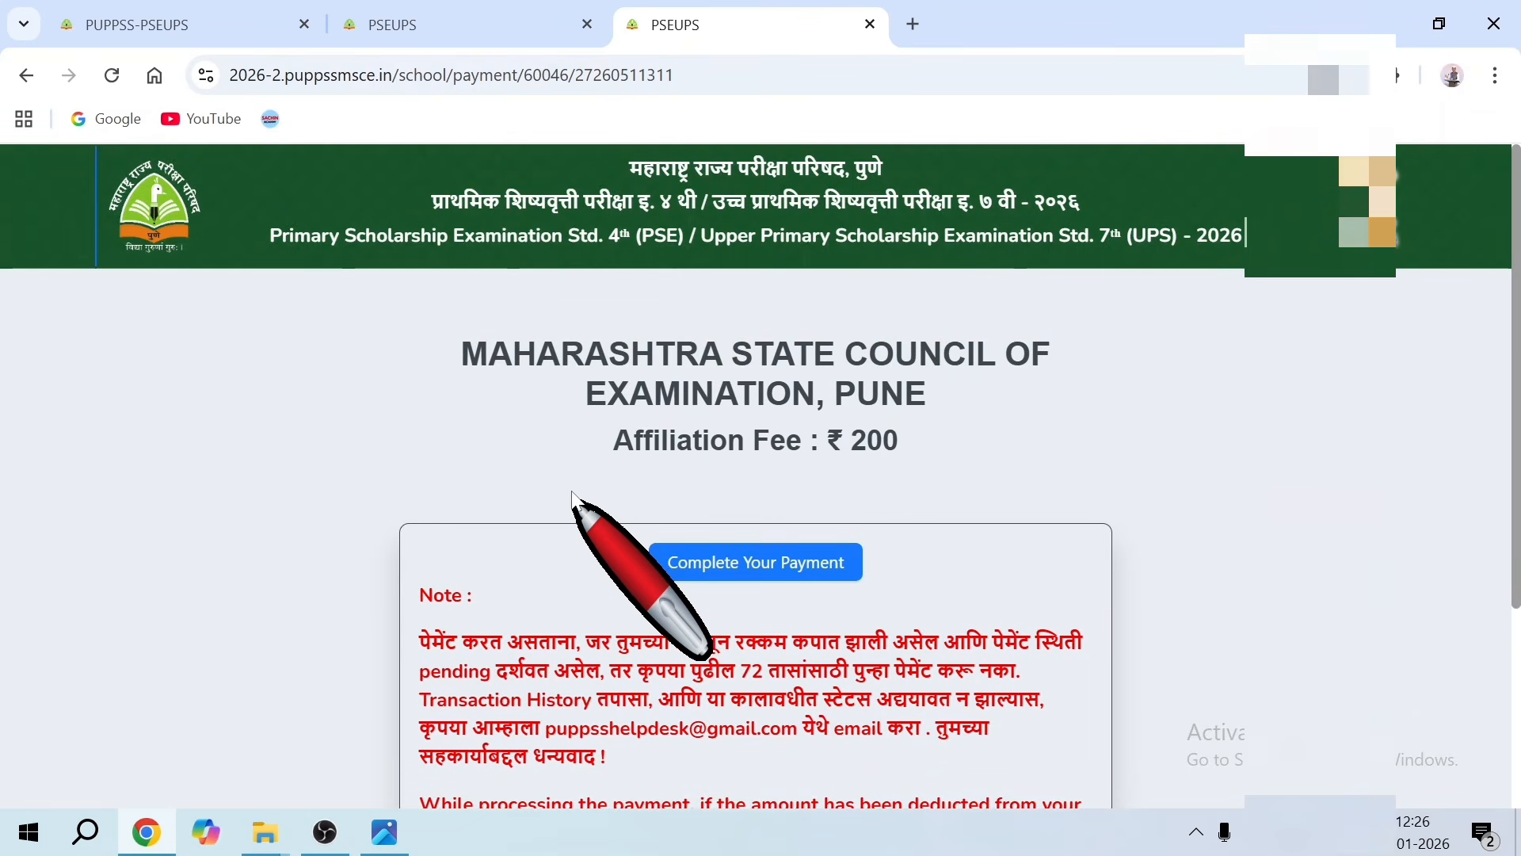
pyautogui.click(736, 570)
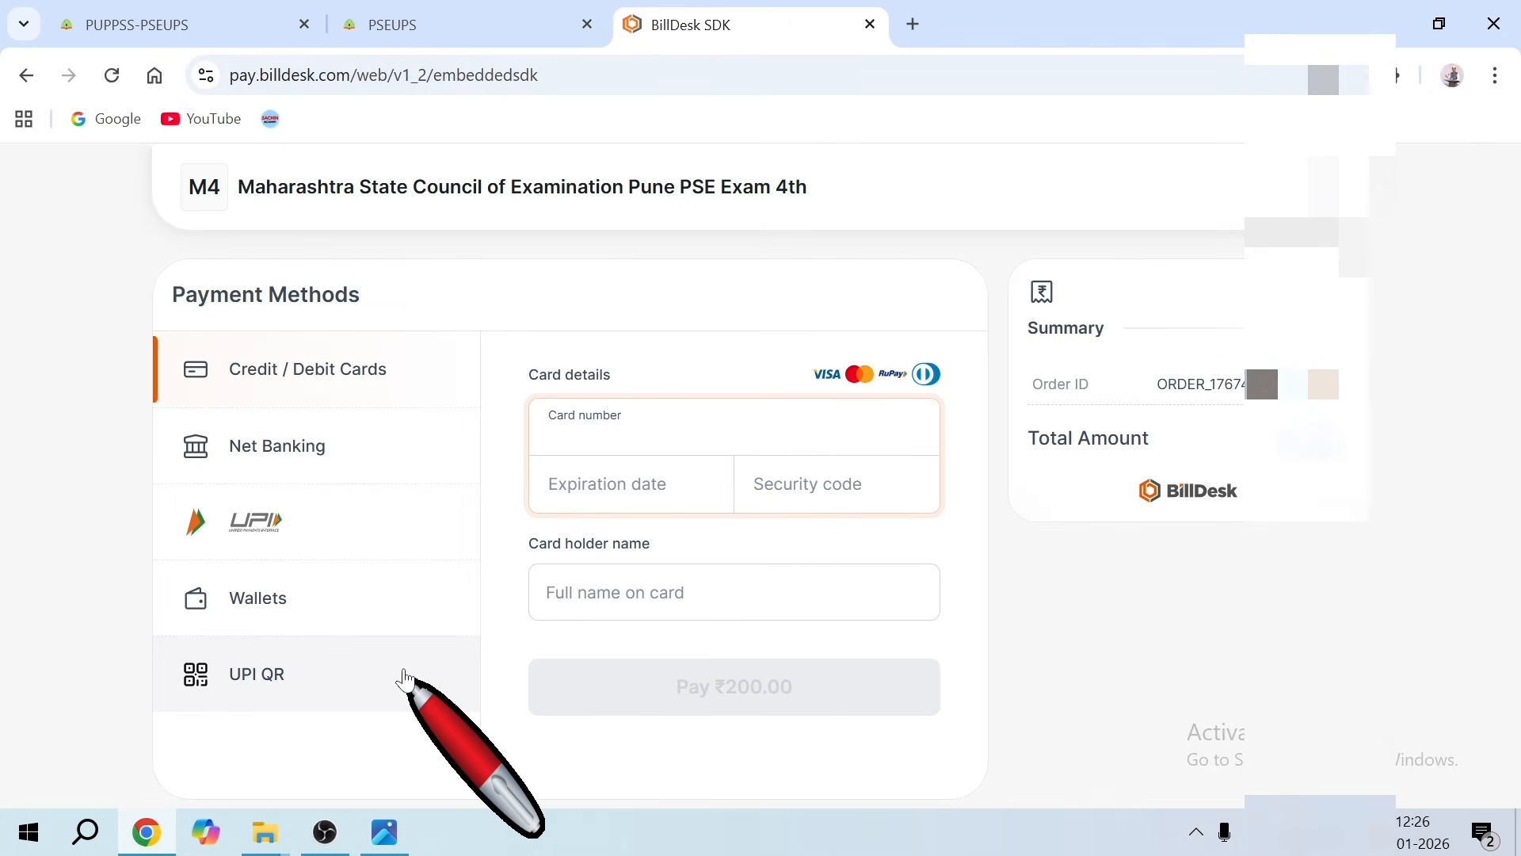
pyautogui.click(404, 679)
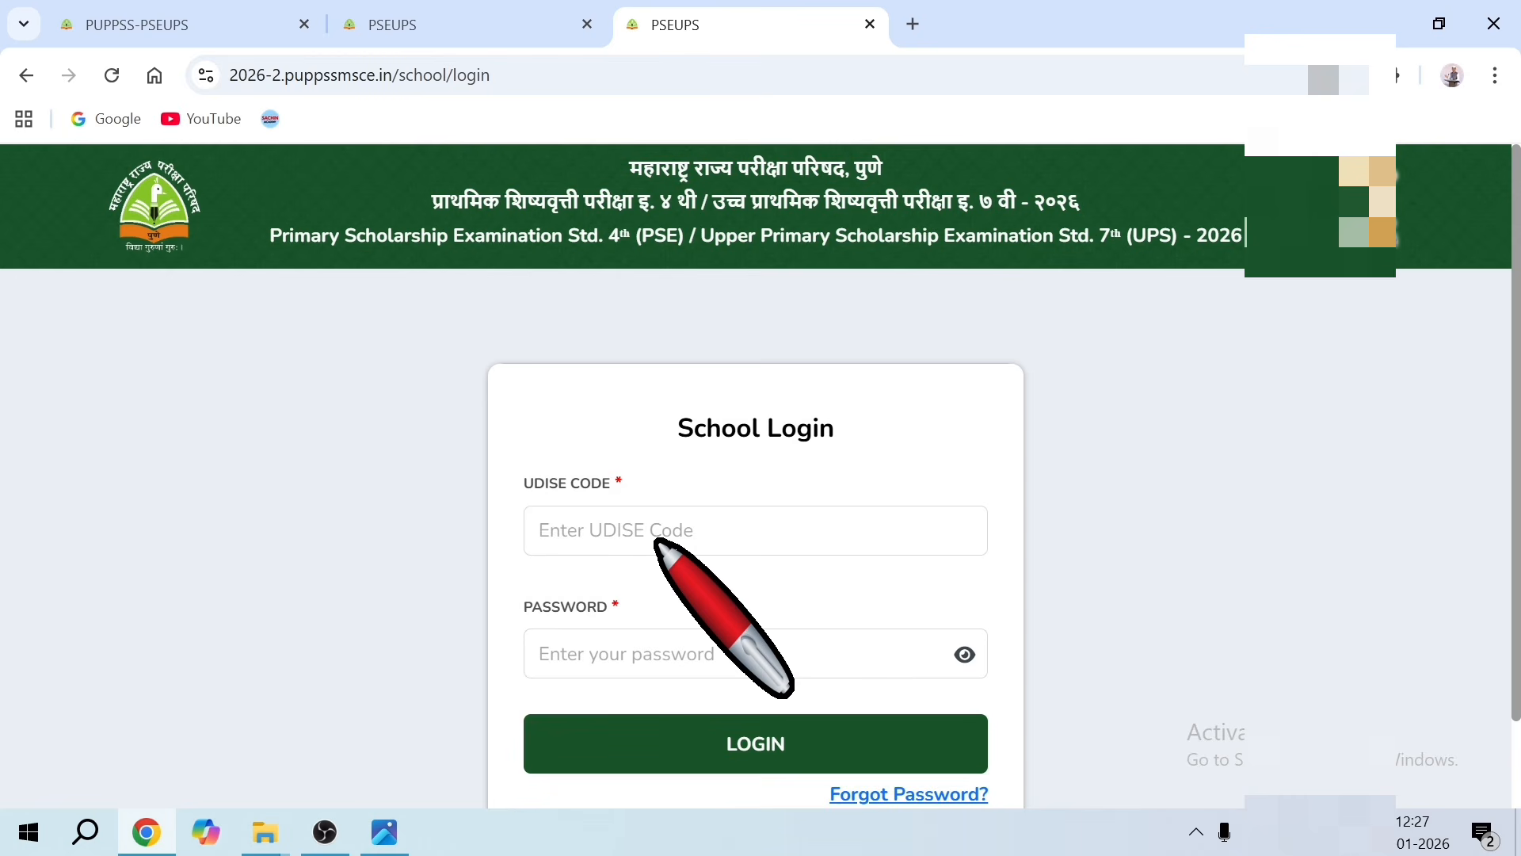
# Log in to the school account with the UDISE code and account password, and continue past the Class 4 and Class 7 notice
pyautogui.click(657, 543)
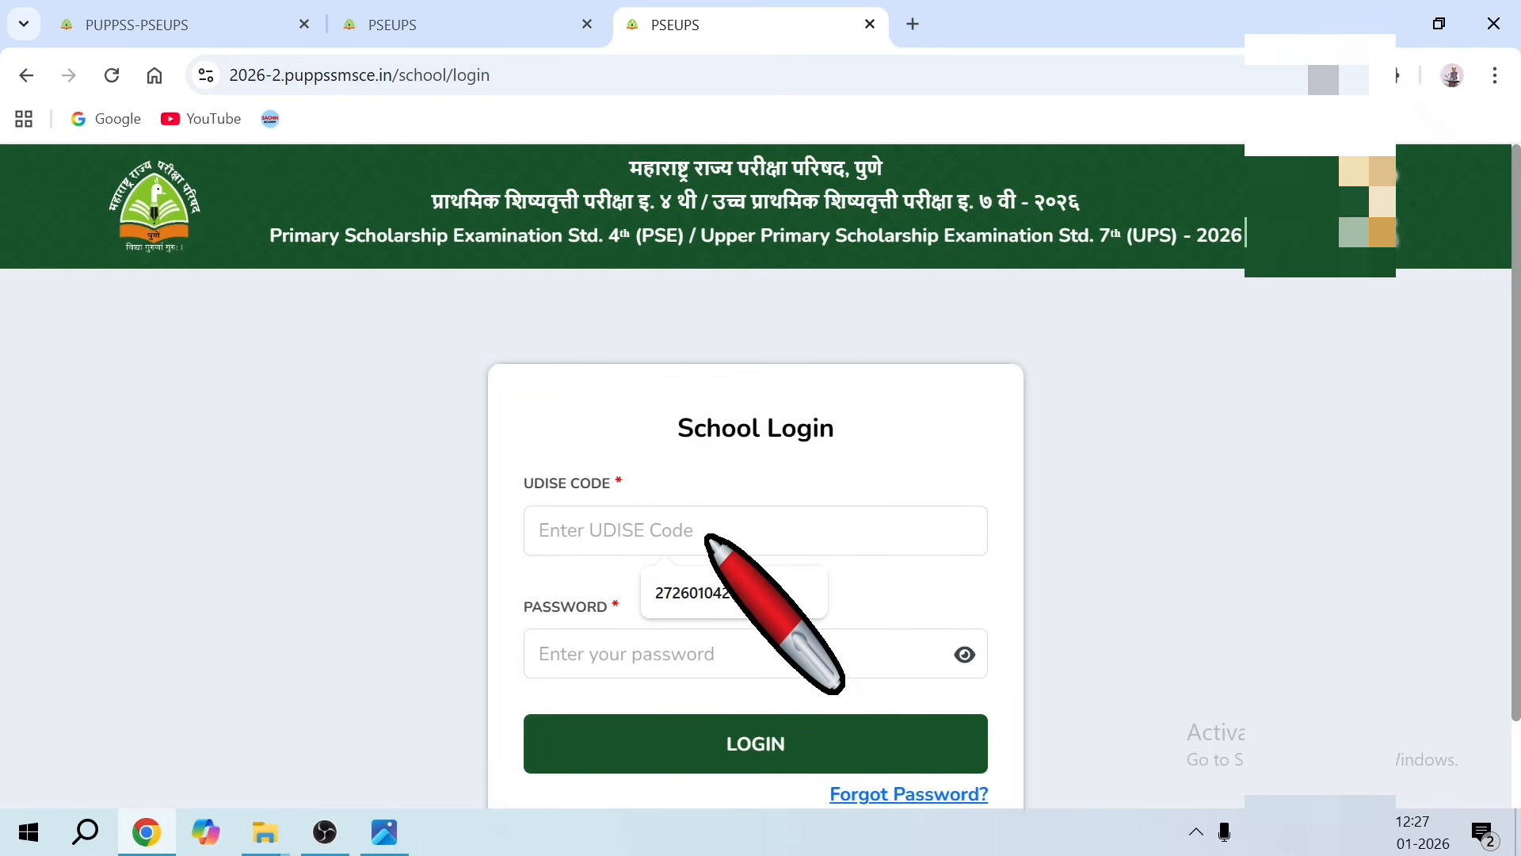
pyautogui.scroll(-2, 705, 537)
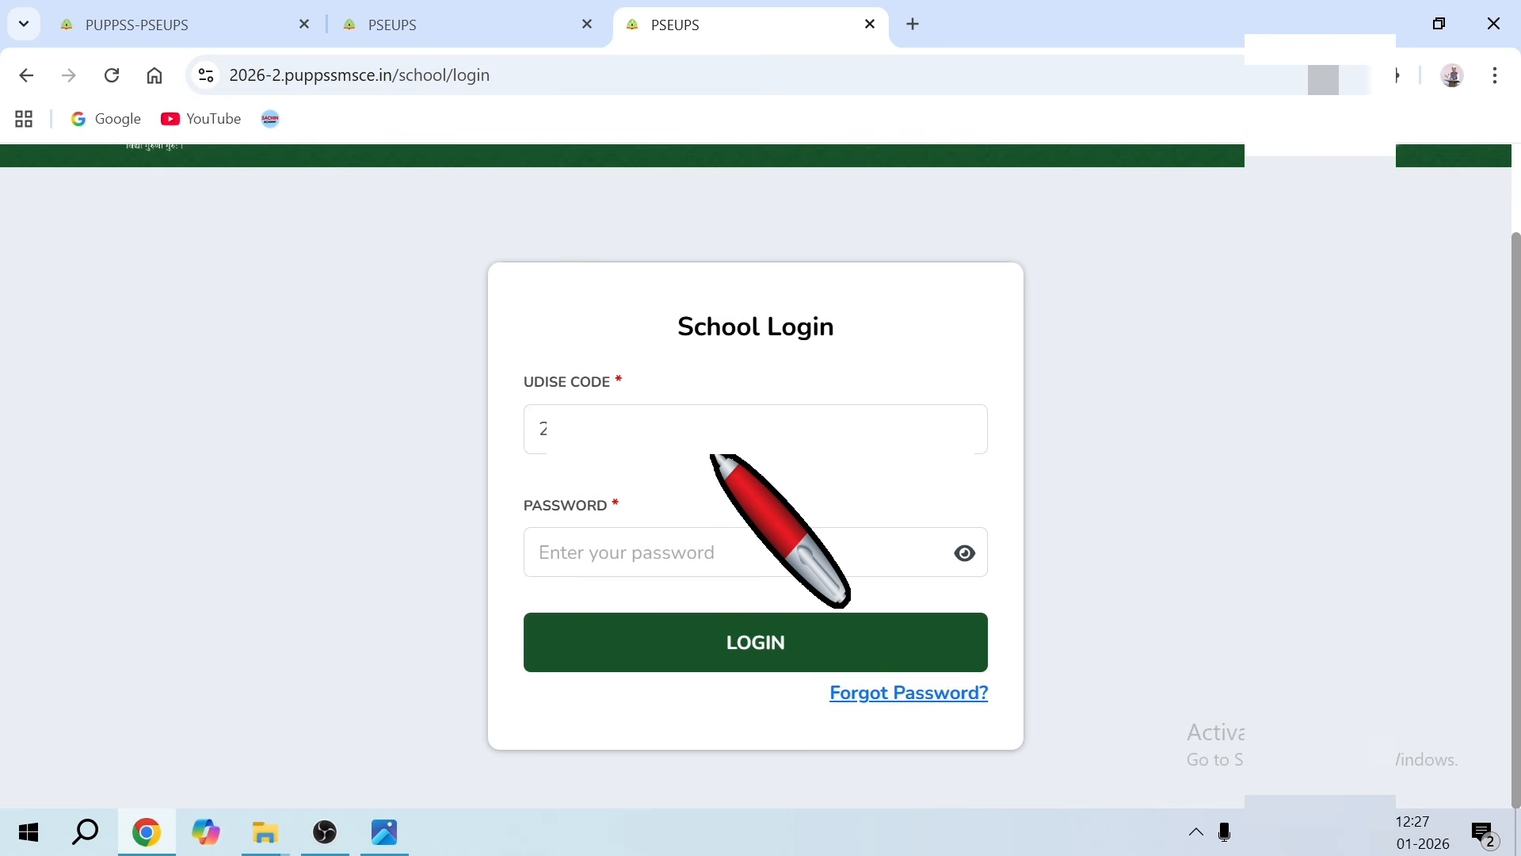
pyautogui.click(682, 552)
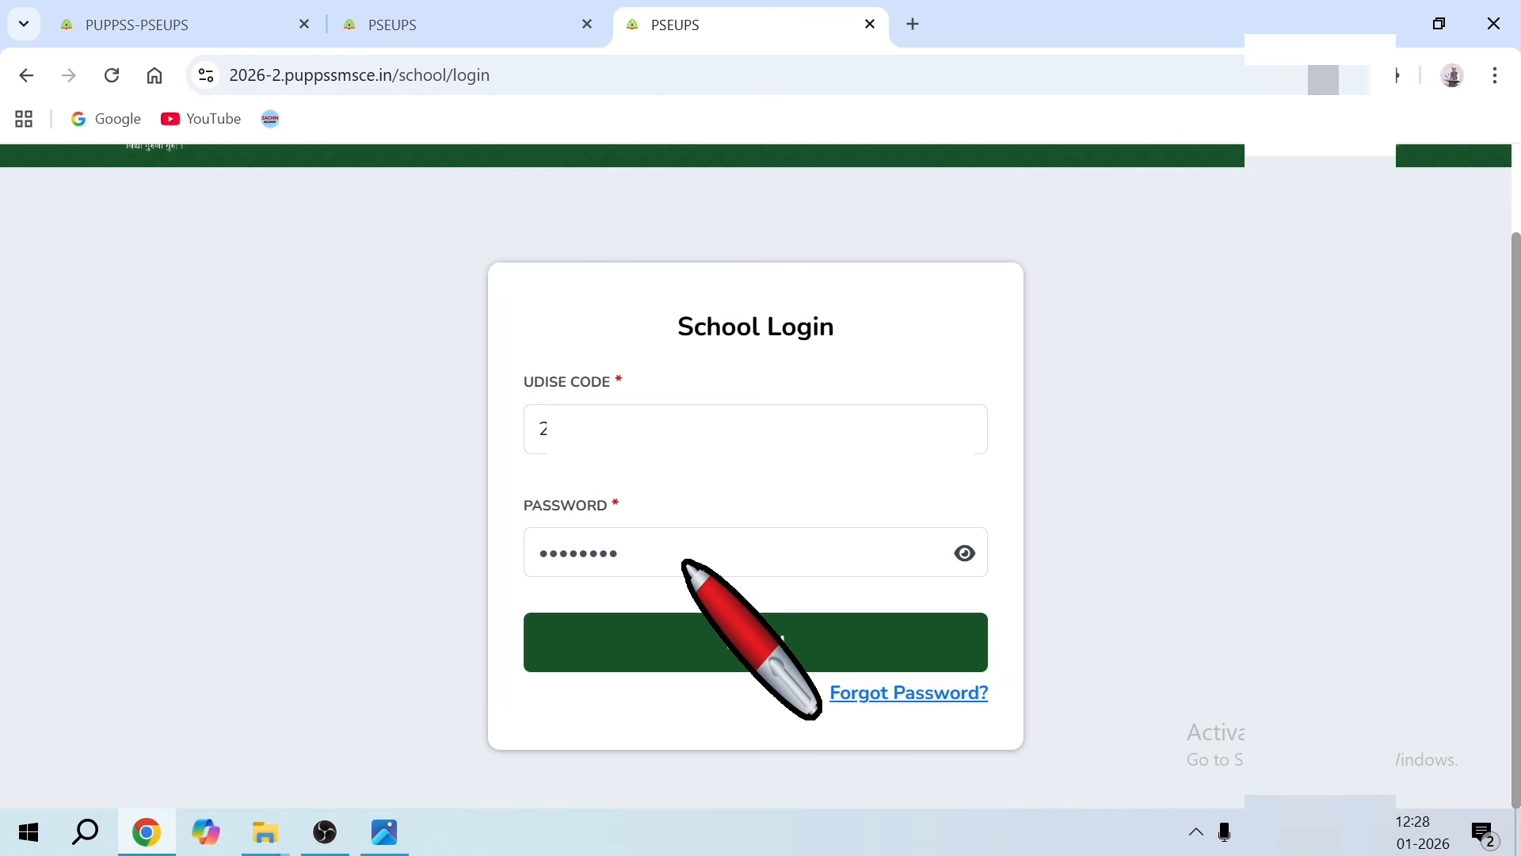
pyautogui.click(737, 656)
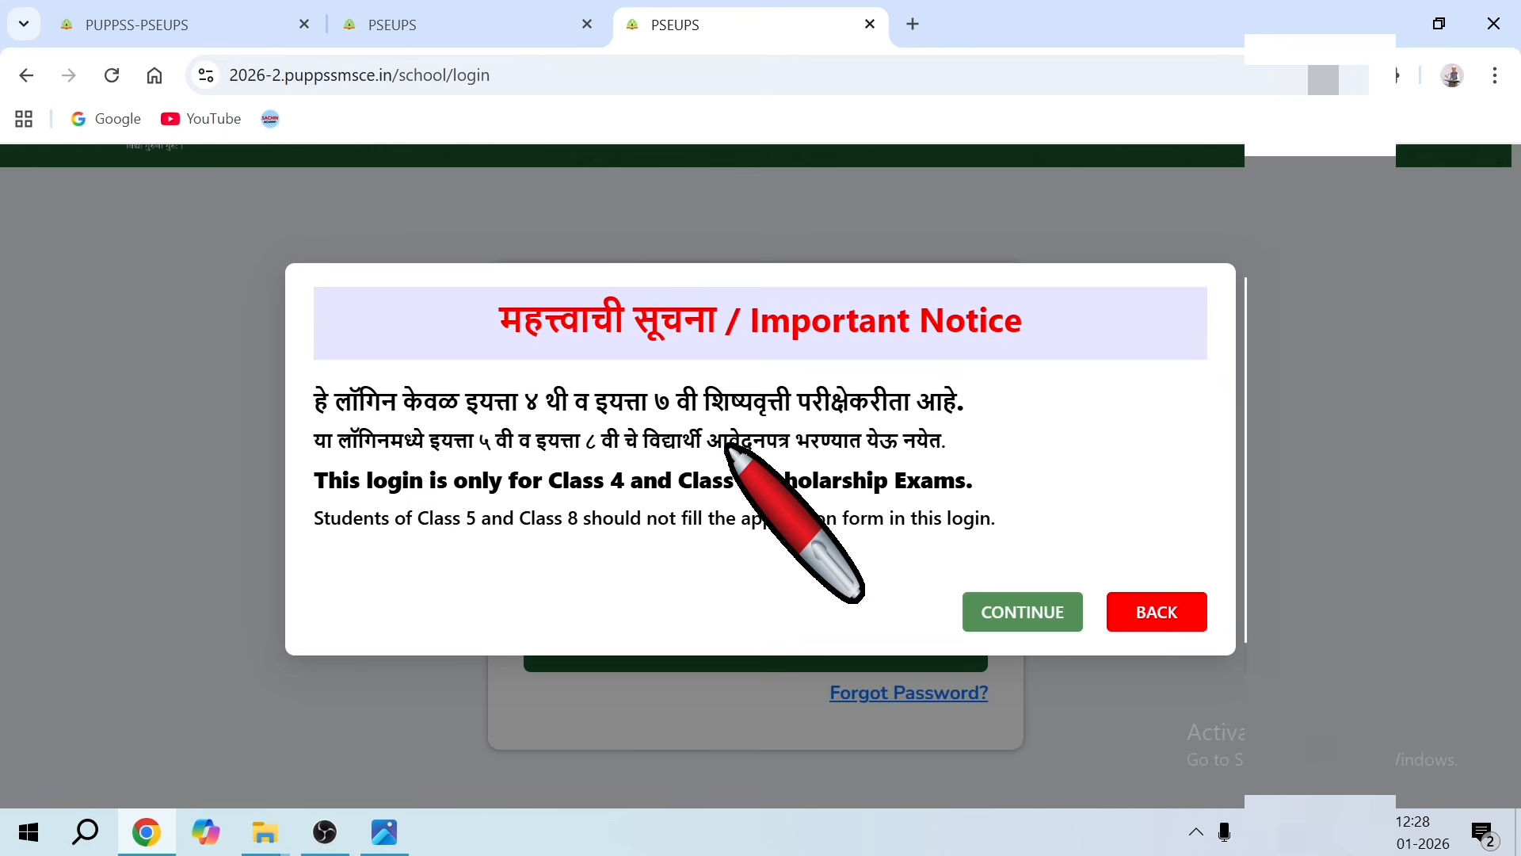
pyautogui.click(1014, 612)
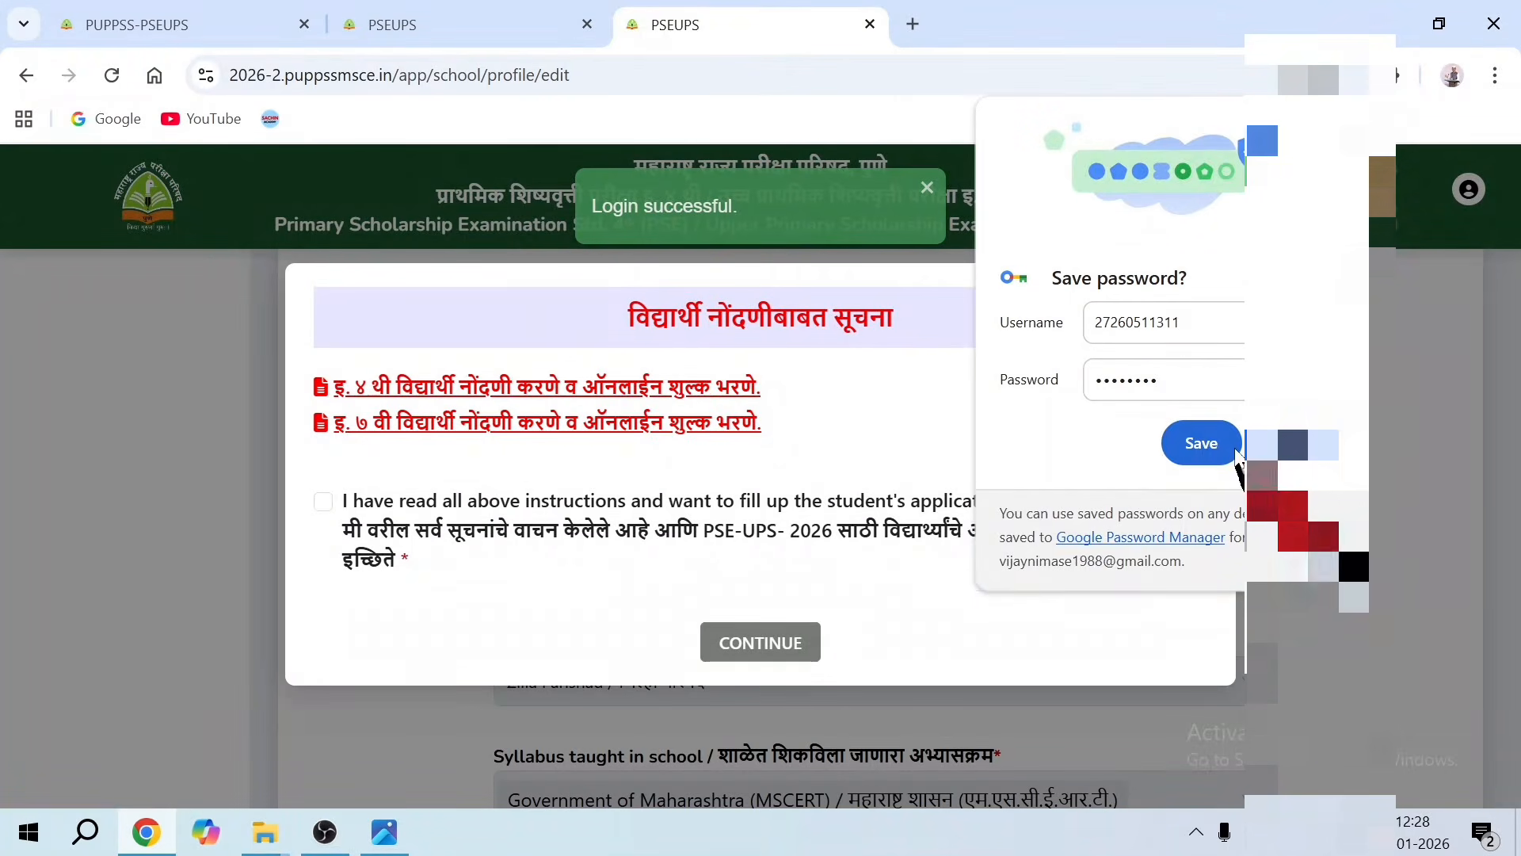
# Save the login password in the browser and accept the student registration instructions for PSE-UPS 2026
pyautogui.click(1217, 447)
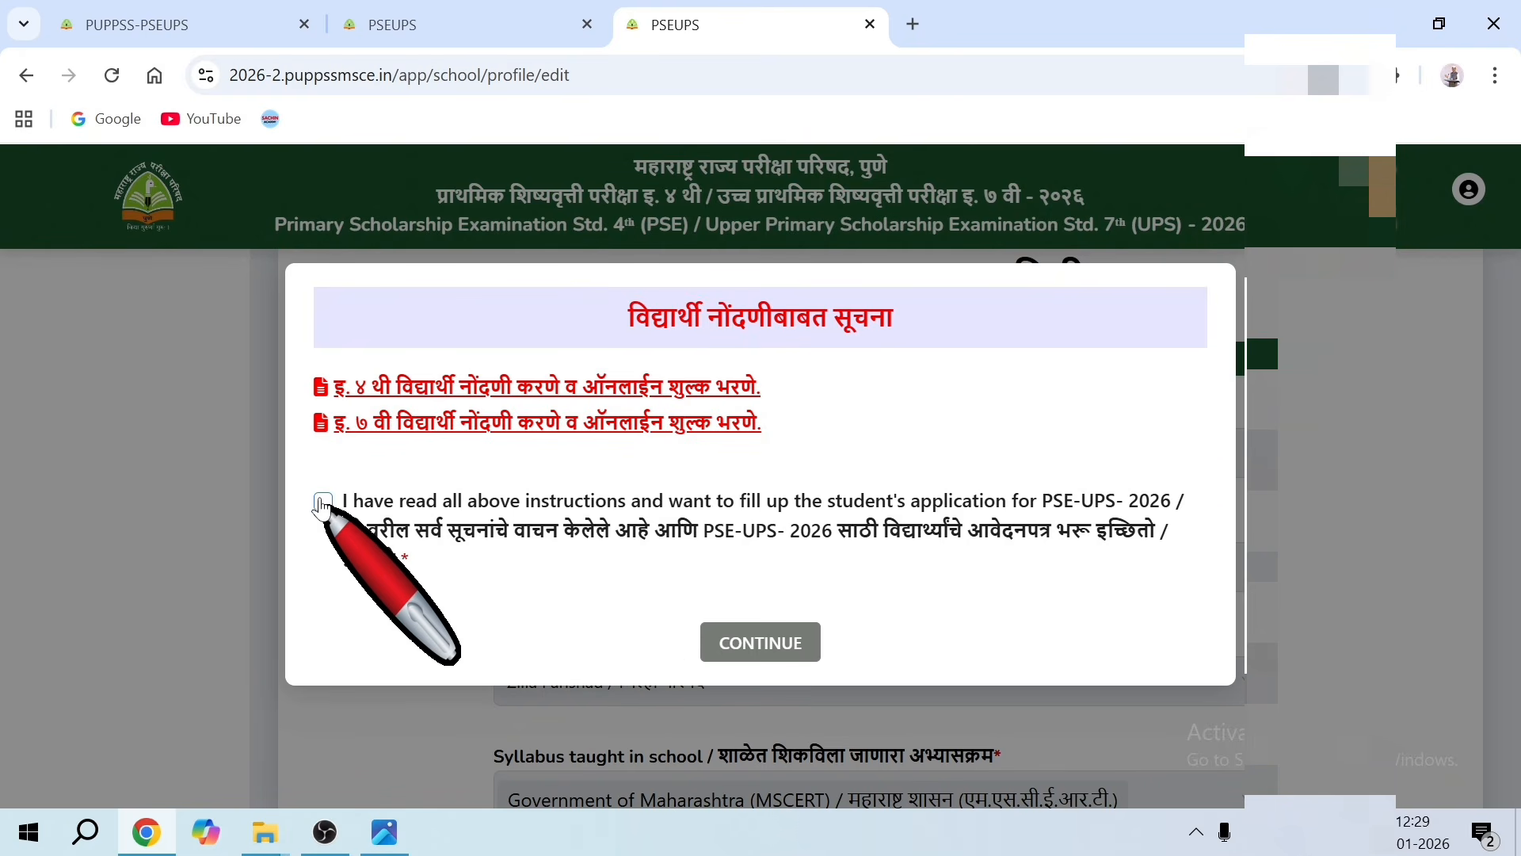
pyautogui.click(325, 506)
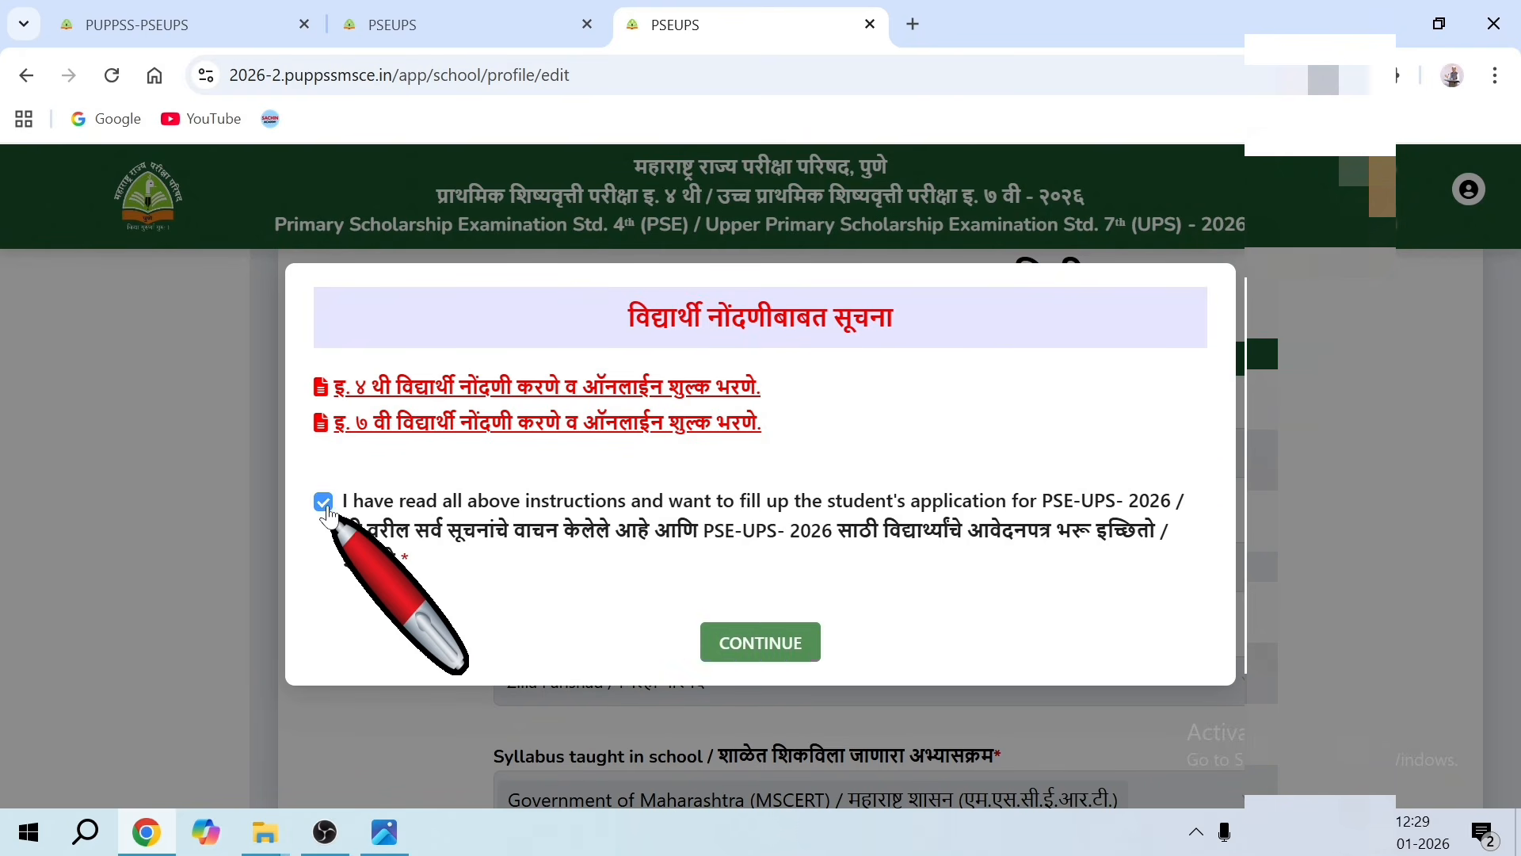
pyautogui.click(736, 643)
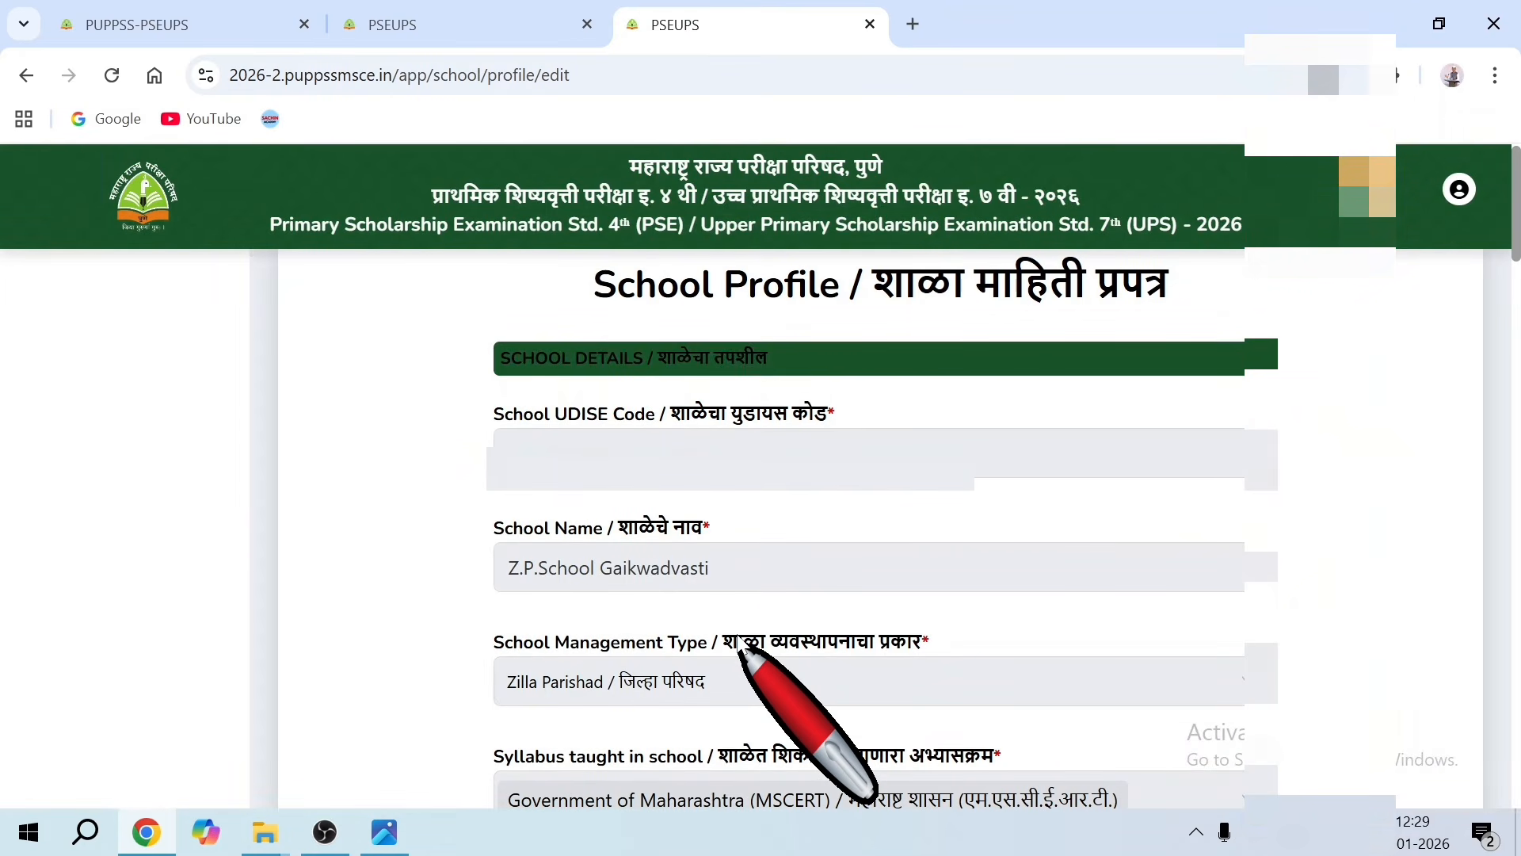
# Check the prefilled School Profile and enter the headmaster's alternate contact number
pyautogui.scroll(-4, 738, 640)
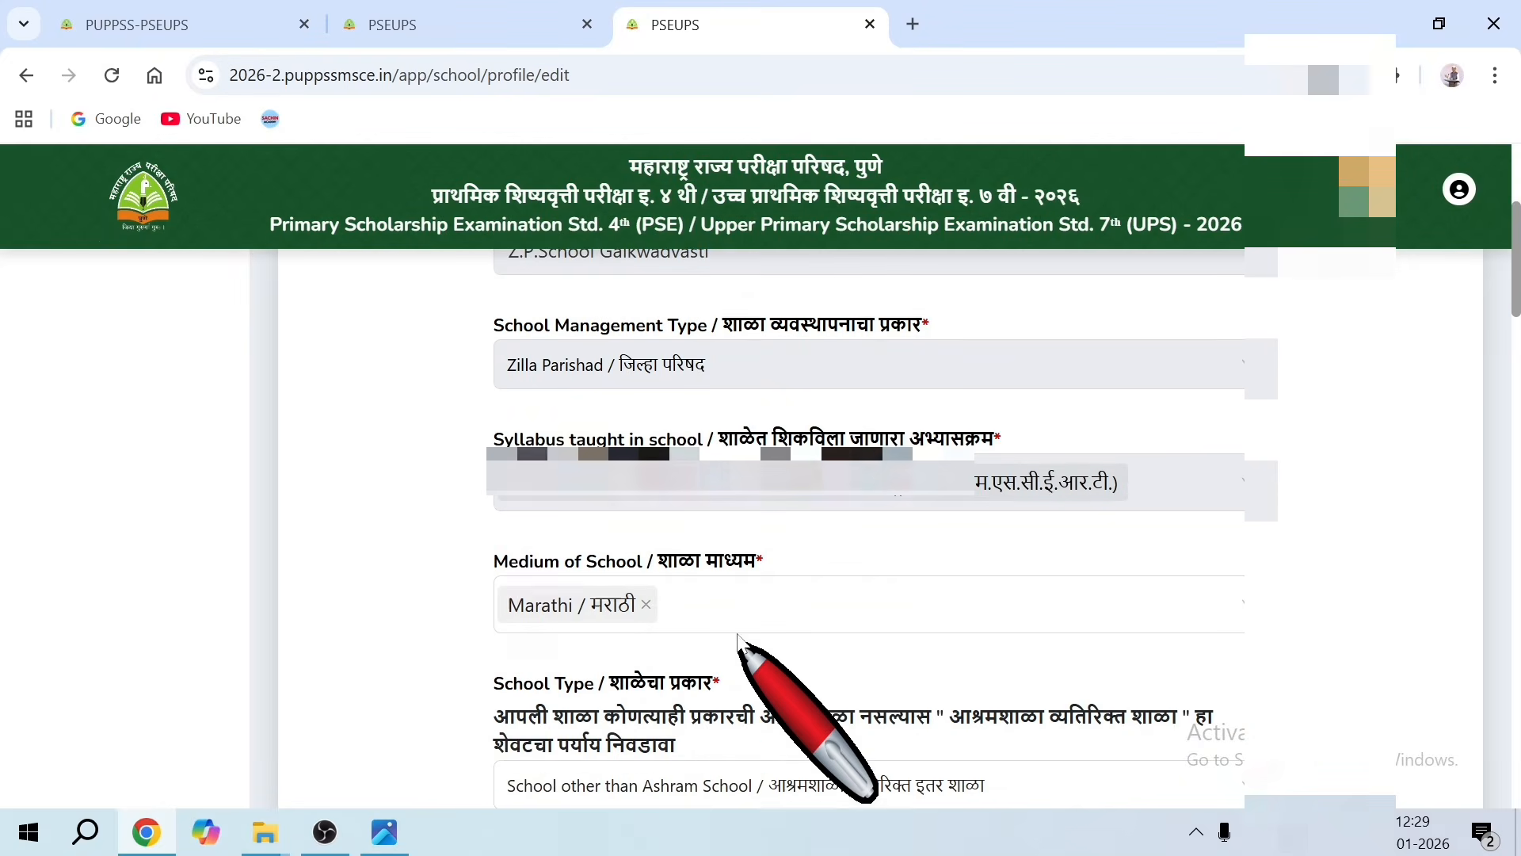
pyautogui.scroll(-20, 738, 640)
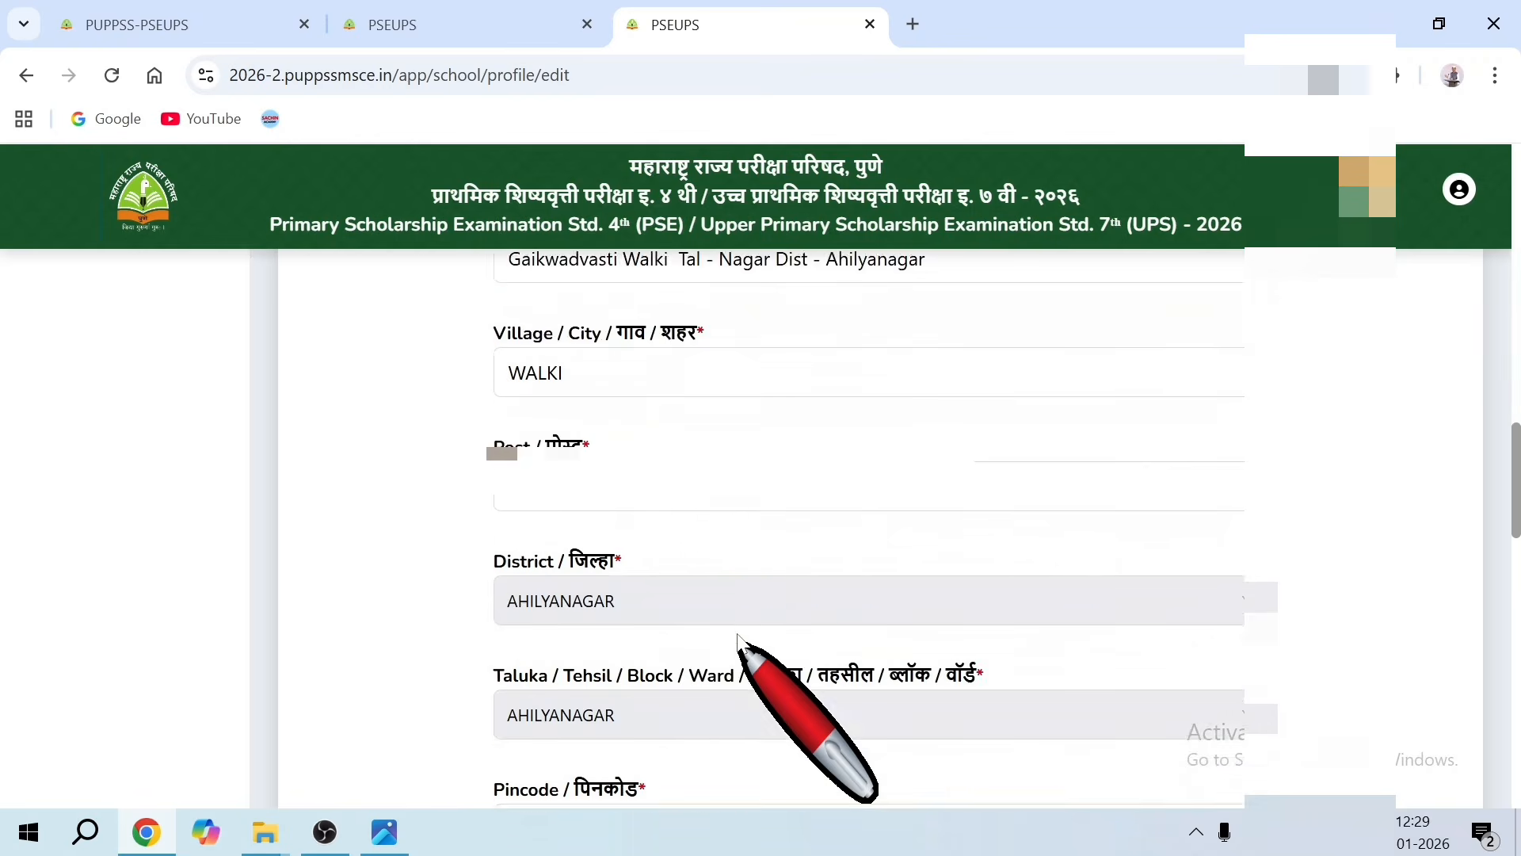
pyautogui.scroll(-4, 737, 640)
pyautogui.scroll(-8, 739, 645)
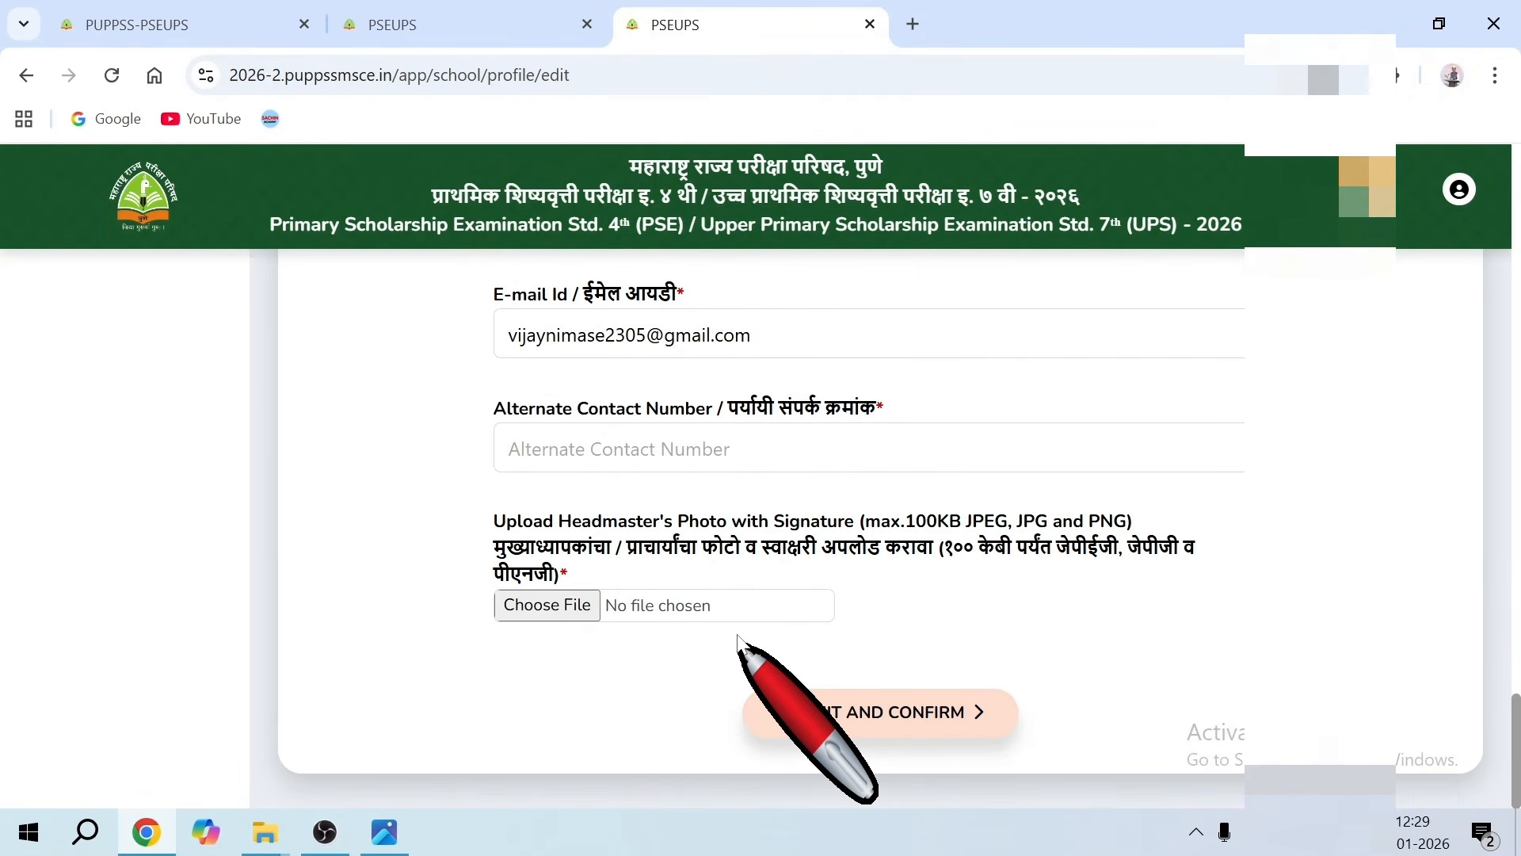
pyautogui.scroll(4, 738, 637)
pyautogui.scroll(-4, 741, 644)
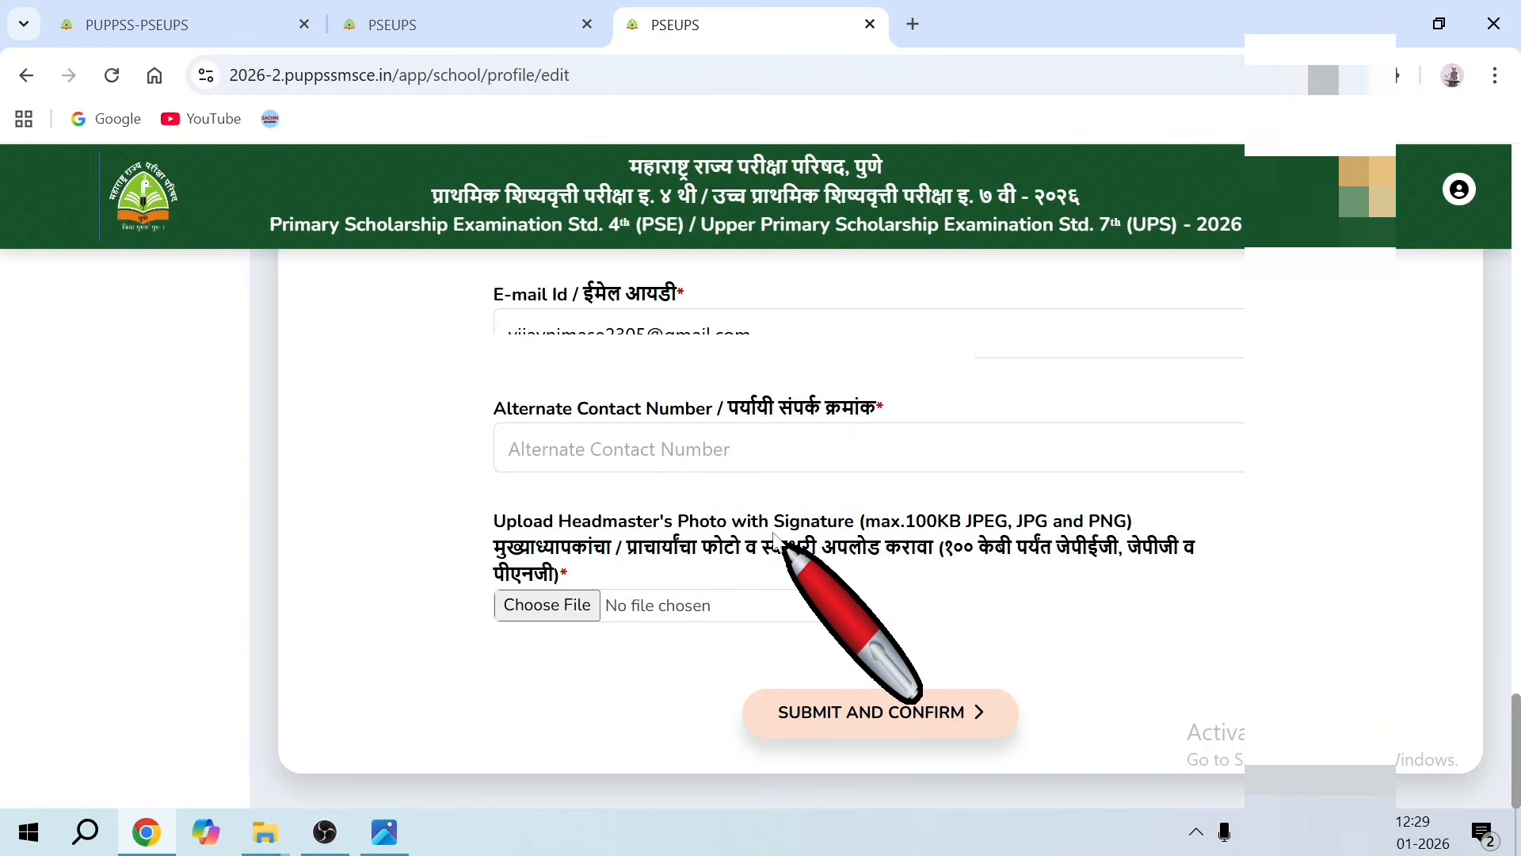
pyautogui.scroll(4, 693, 488)
pyautogui.scroll(-4, 695, 484)
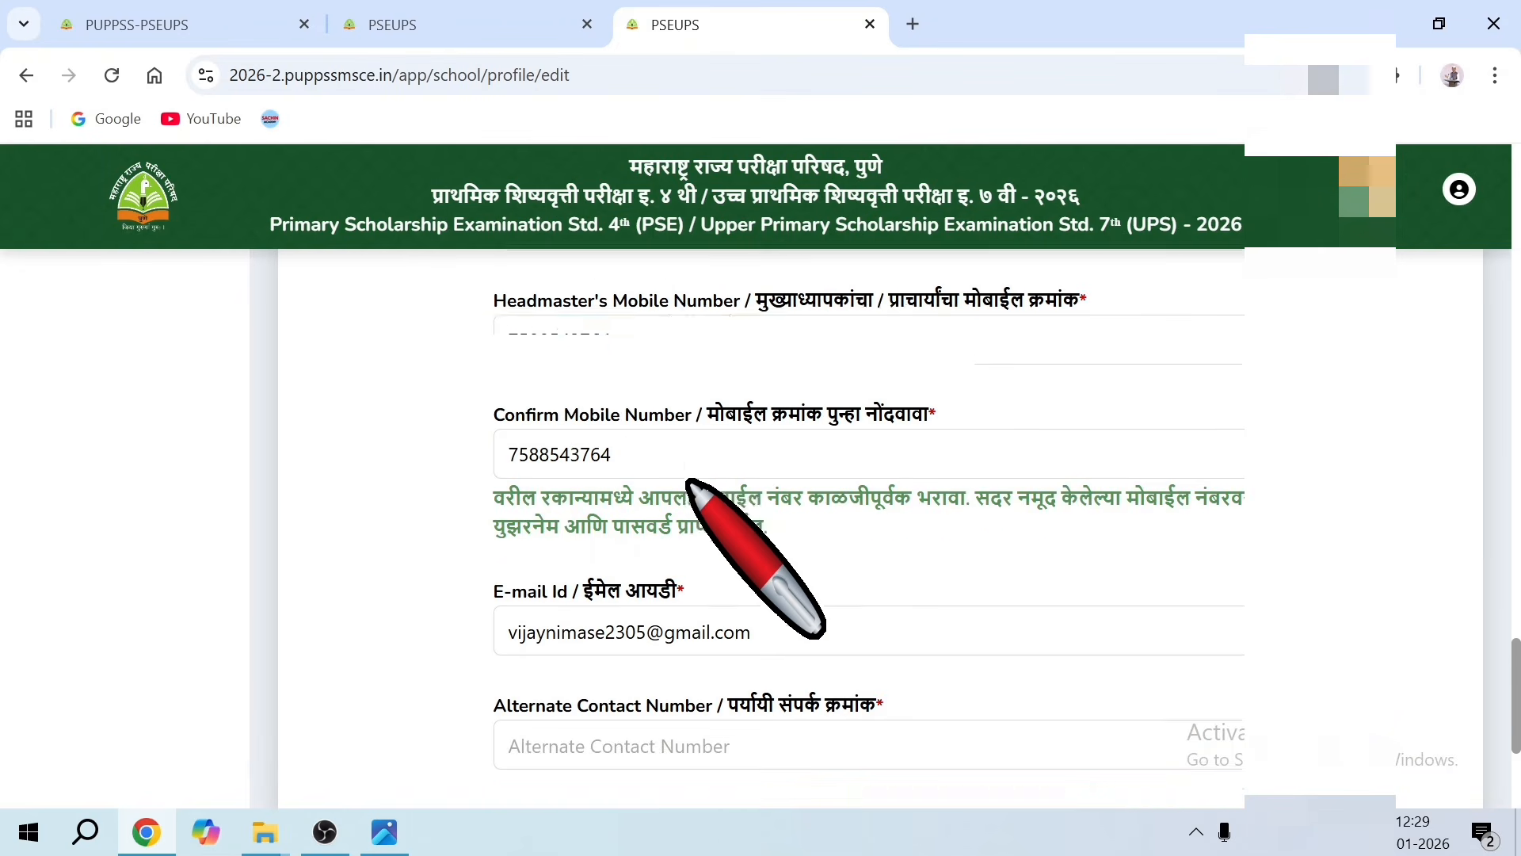
pyautogui.click(698, 463)
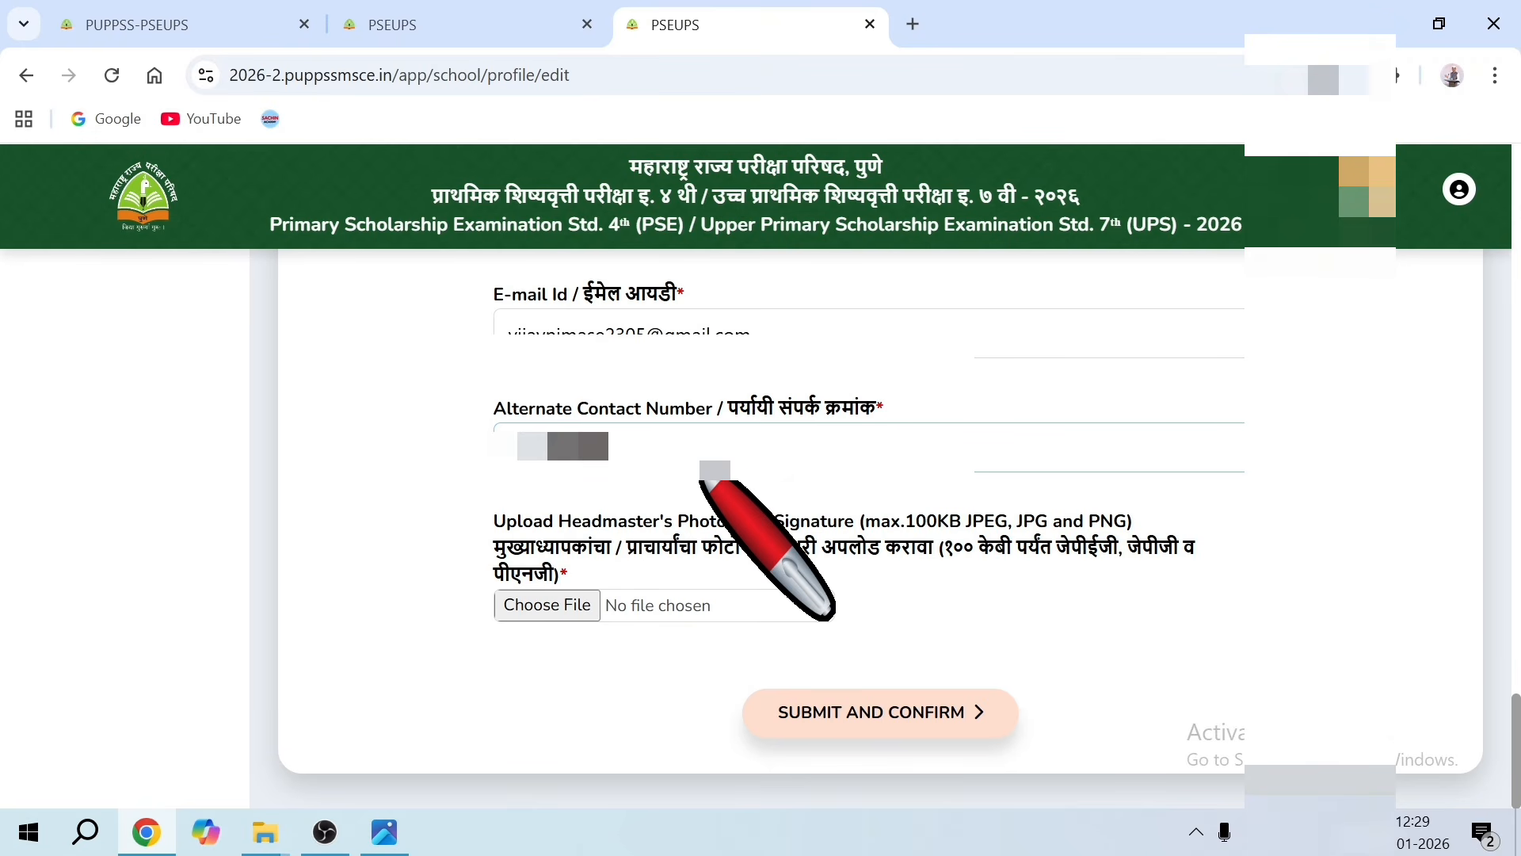
pyautogui.click(543, 604)
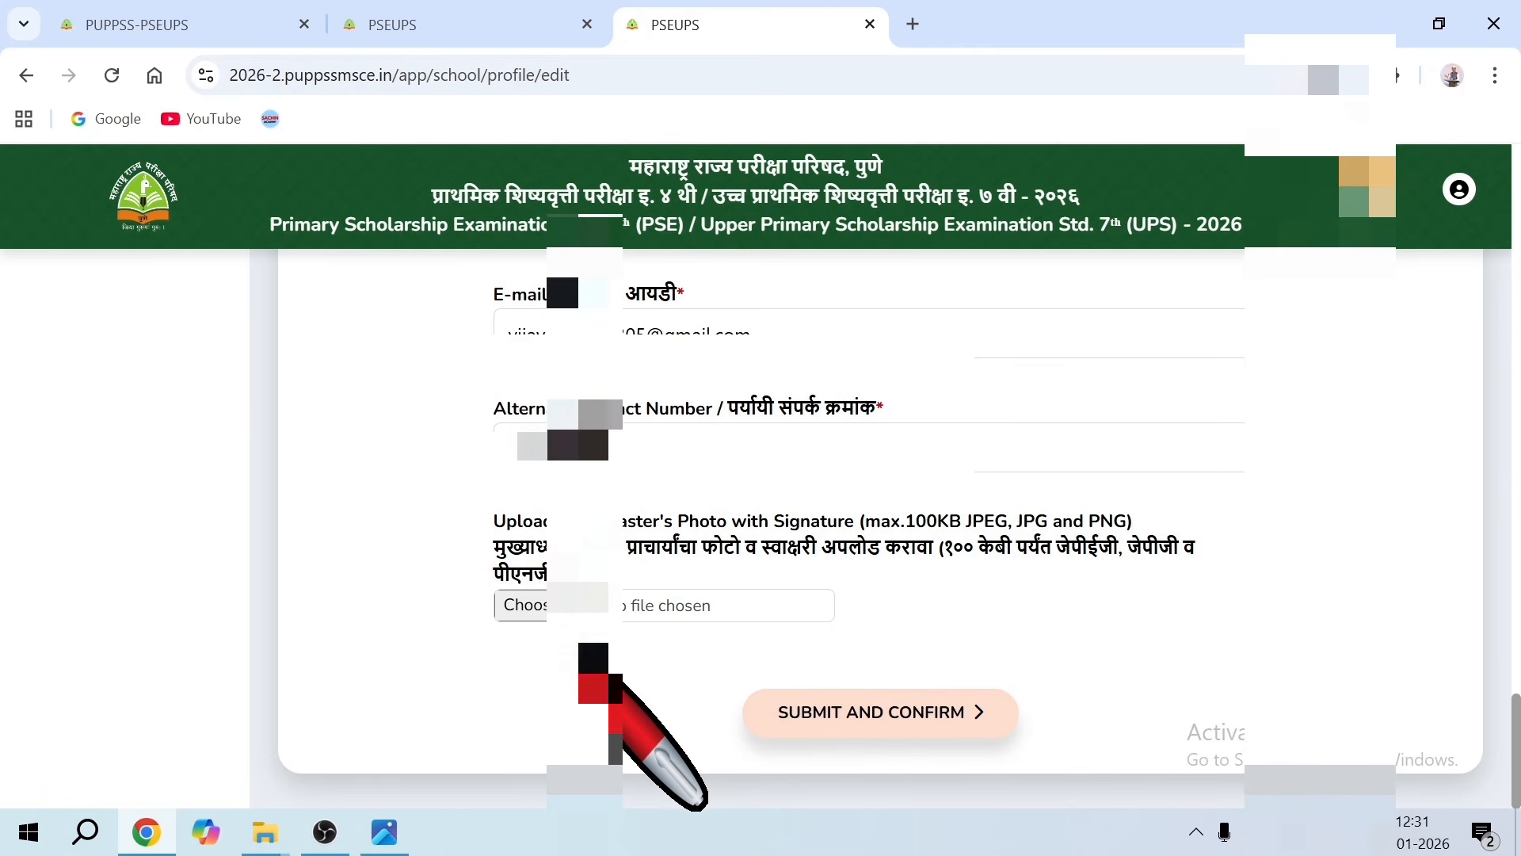
pyautogui.click(554, 603)
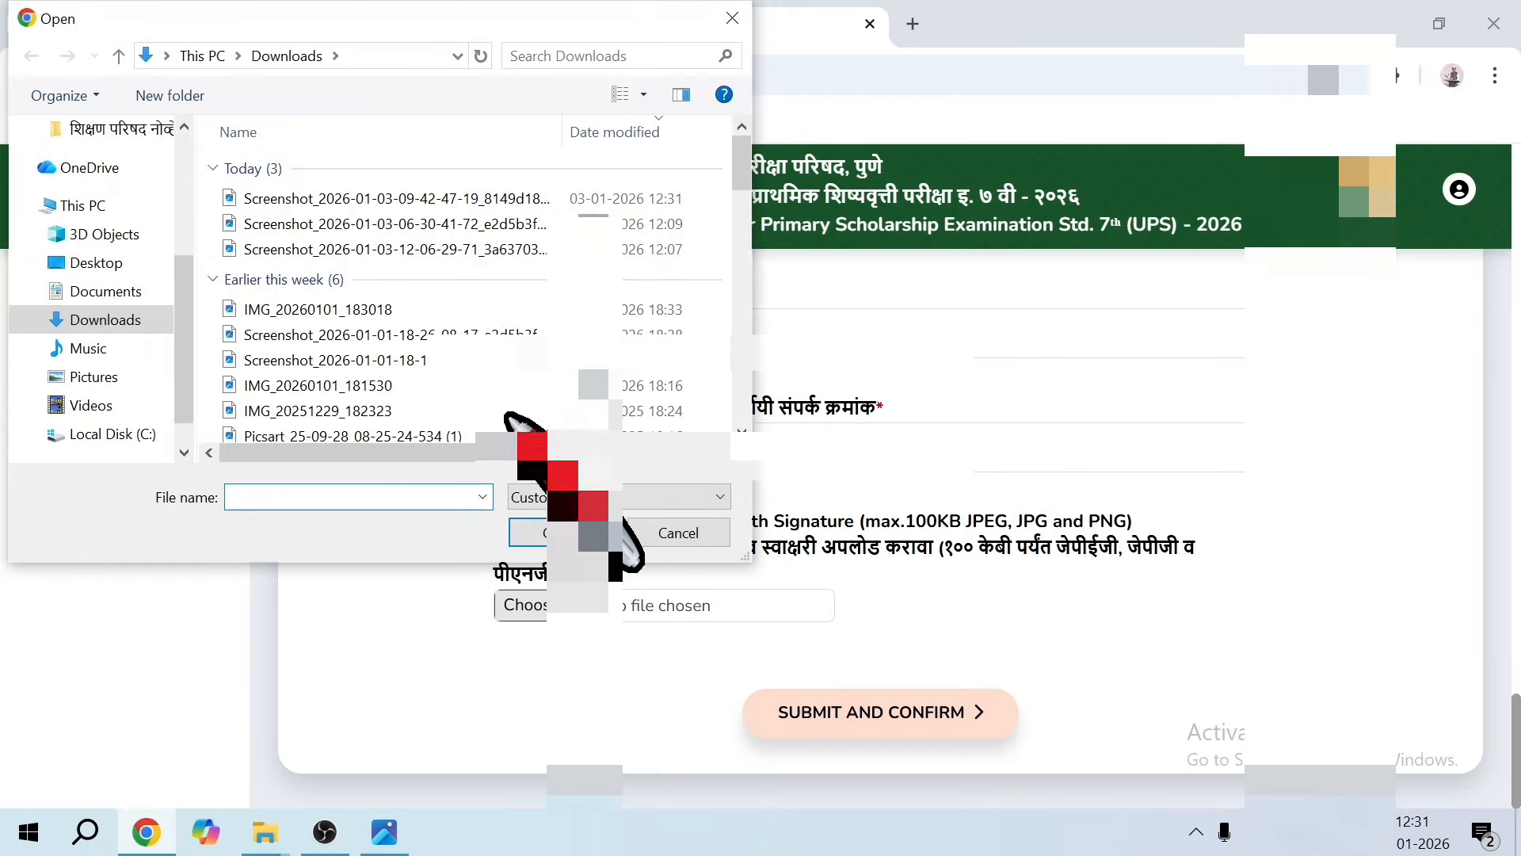
pyautogui.click(471, 198)
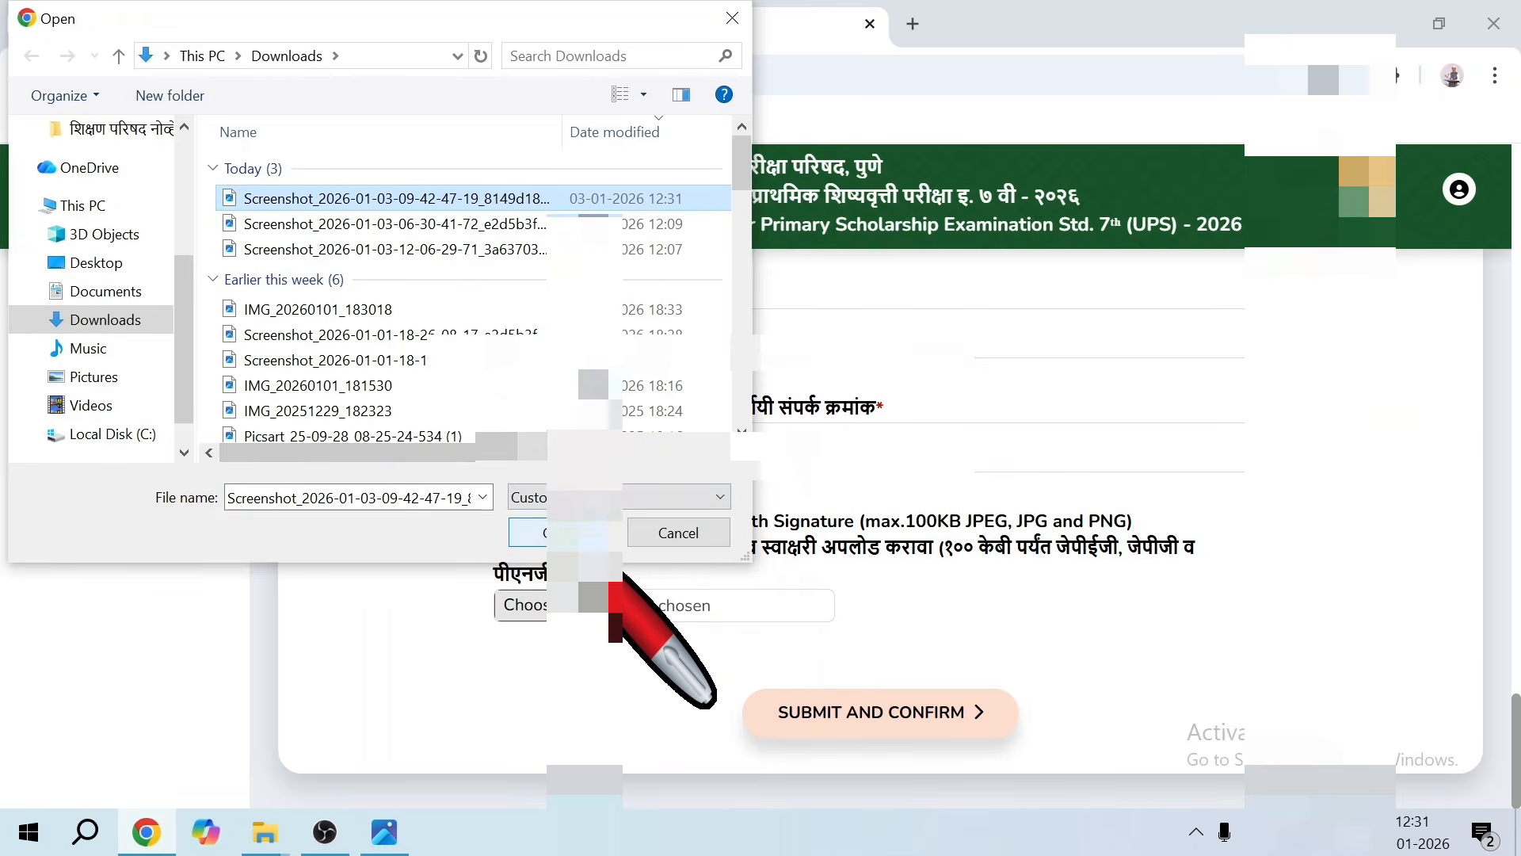
pyautogui.click(602, 539)
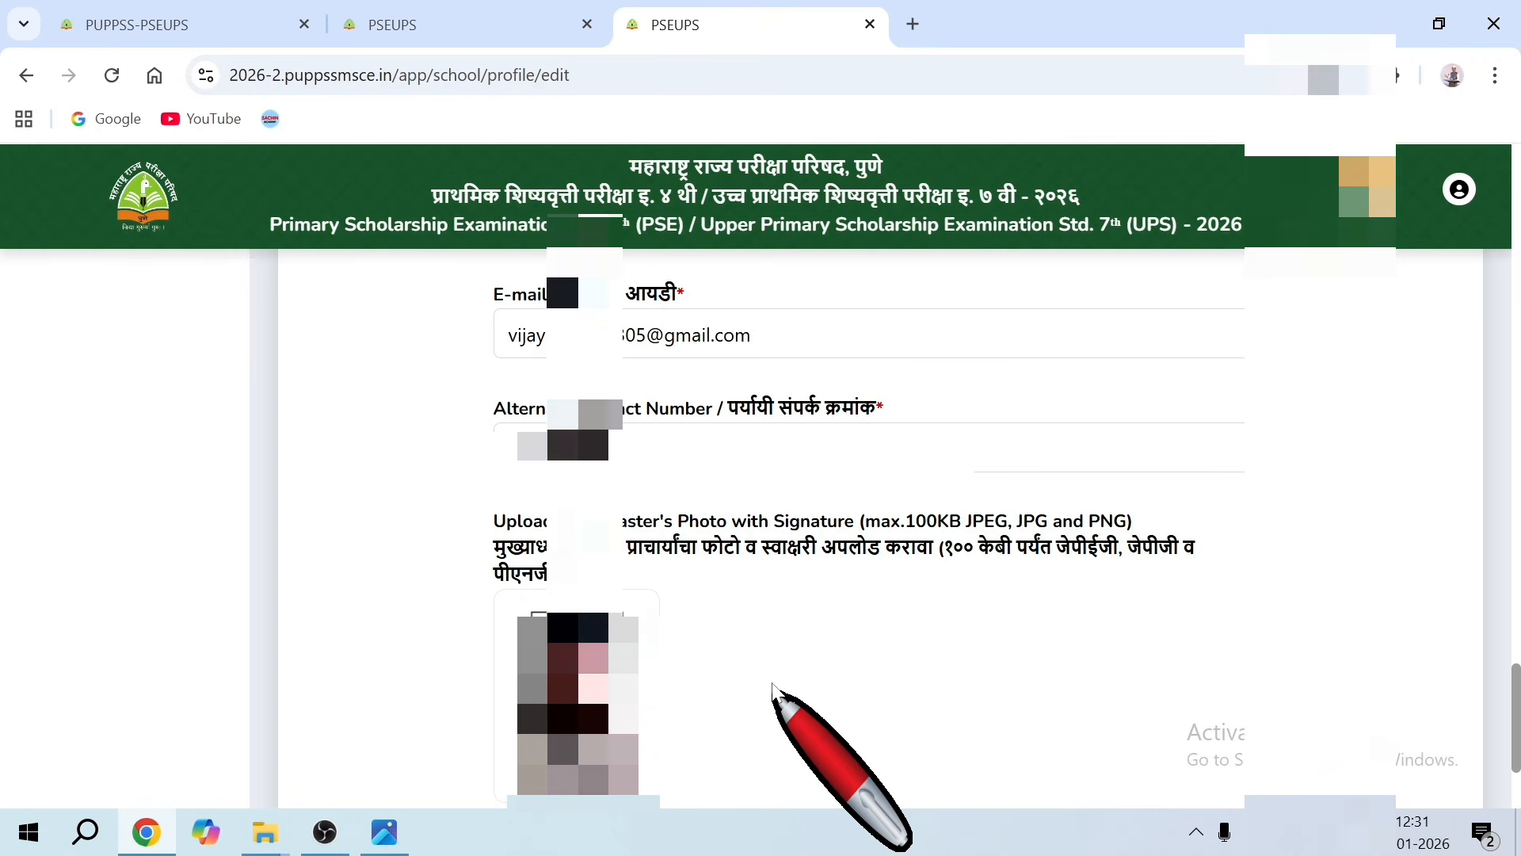
pyautogui.scroll(-3, 777, 686)
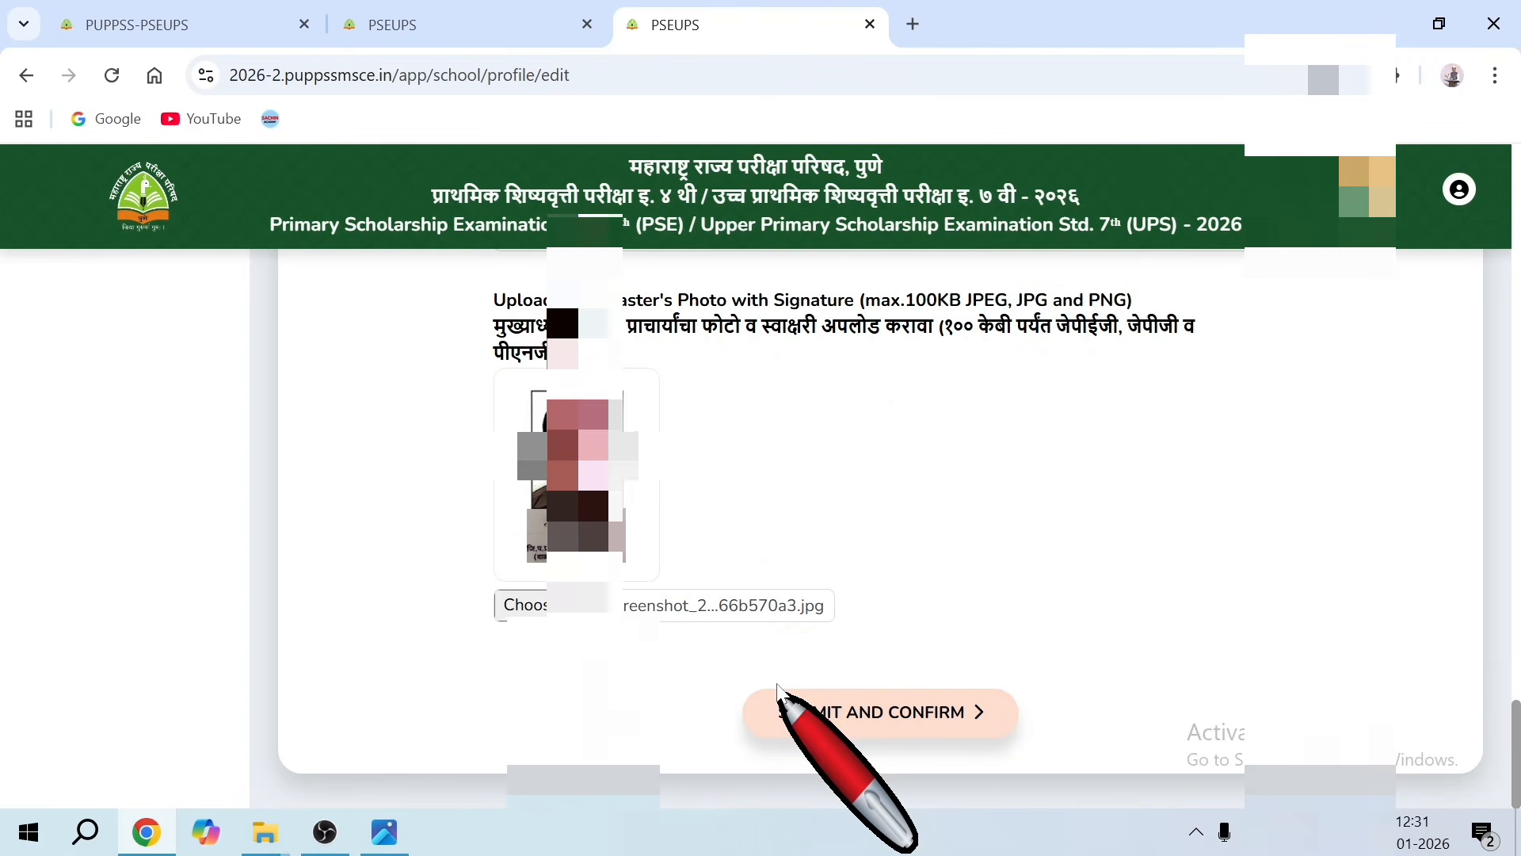
pyautogui.click(864, 735)
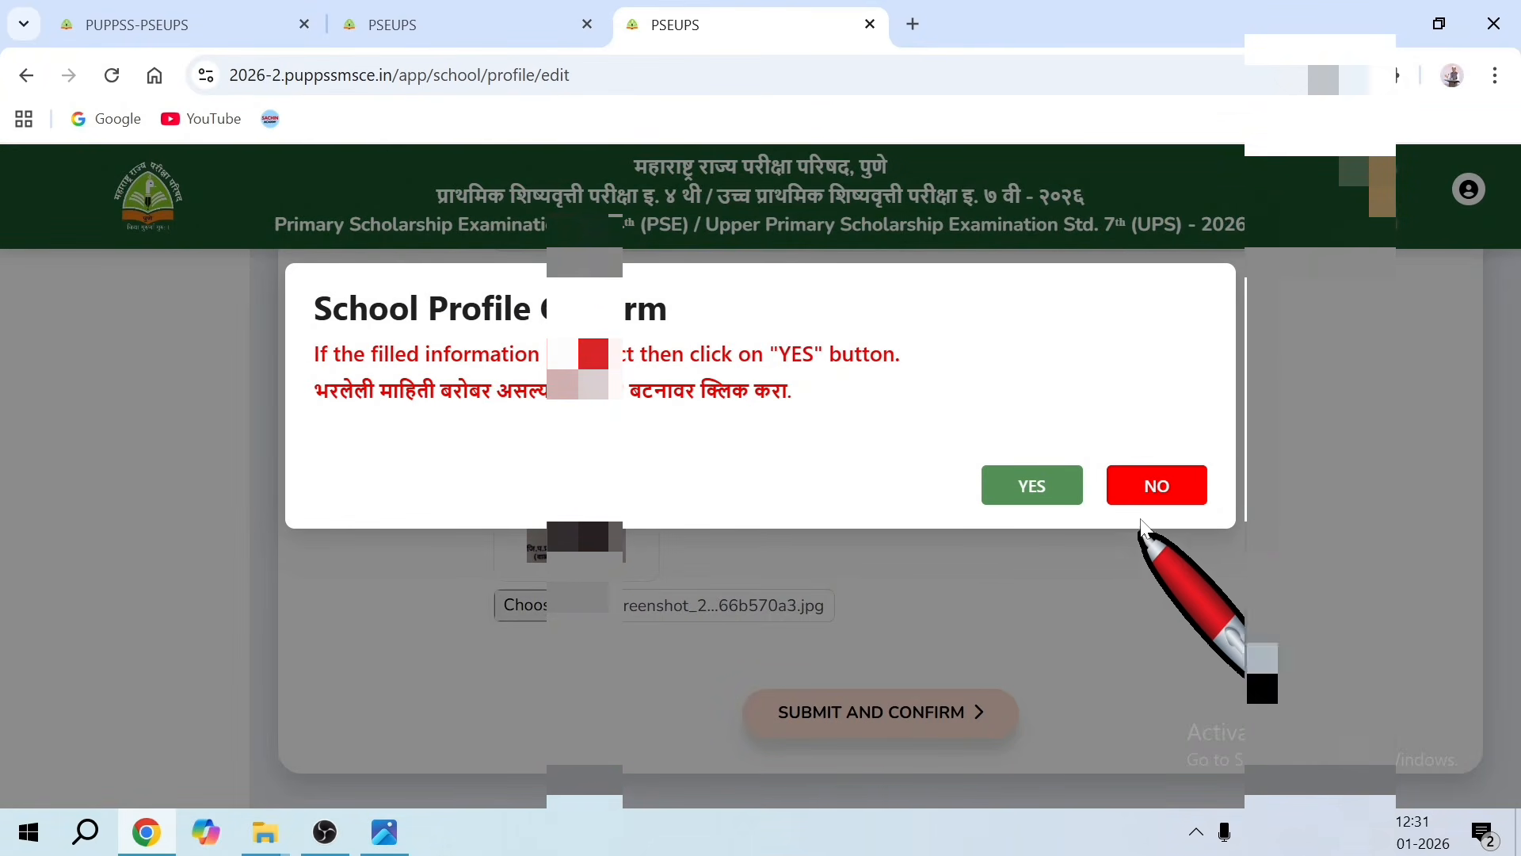
pyautogui.click(1155, 490)
# Recheck the filled School Profile details, submit the profile and confirm that the information is correct
pyautogui.scroll(15, 945, 608)
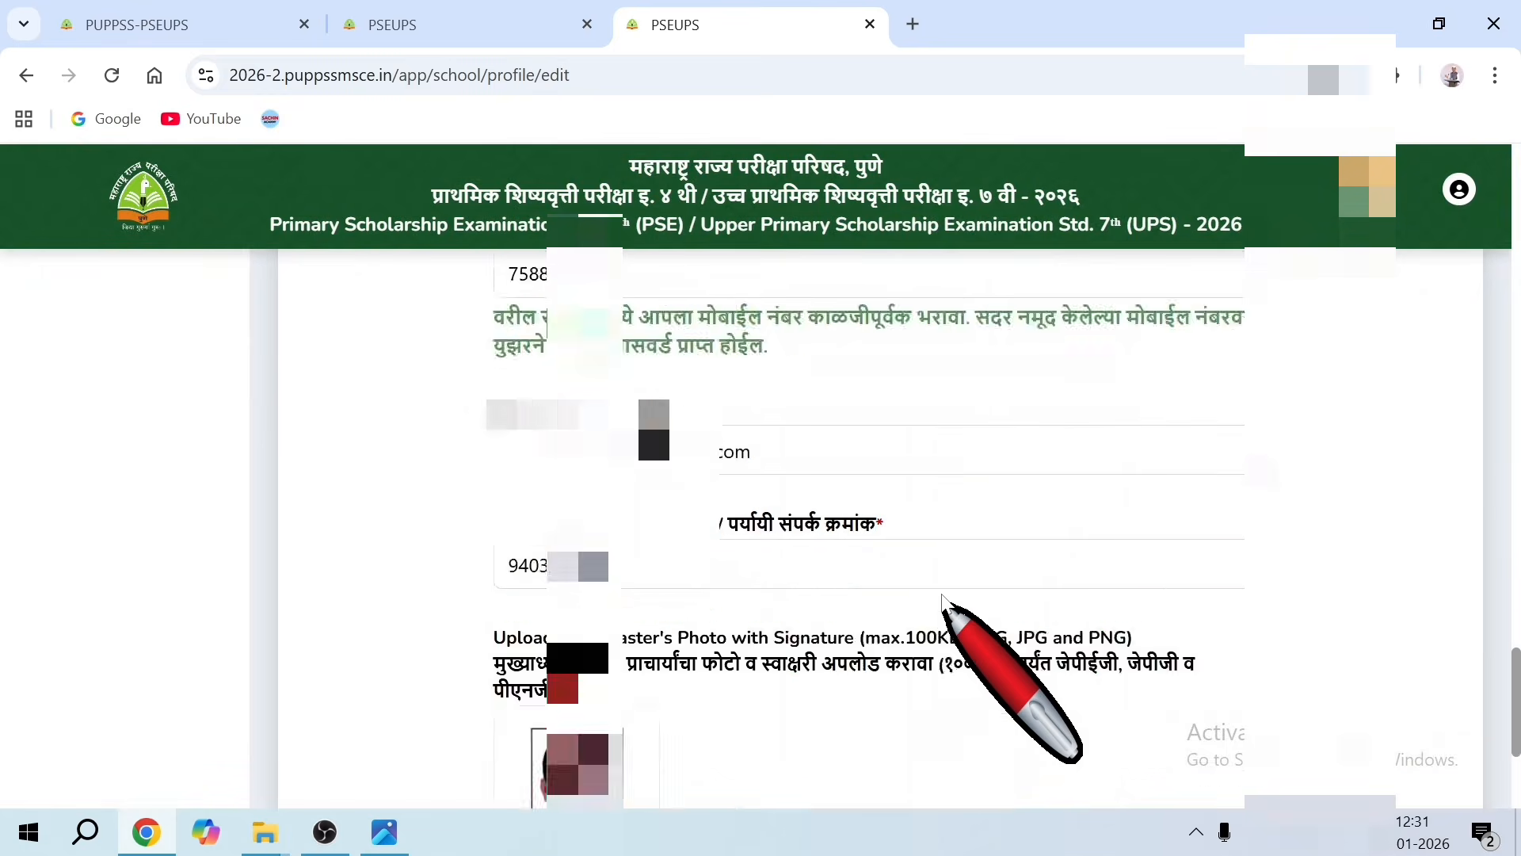
pyautogui.scroll(4, 943, 600)
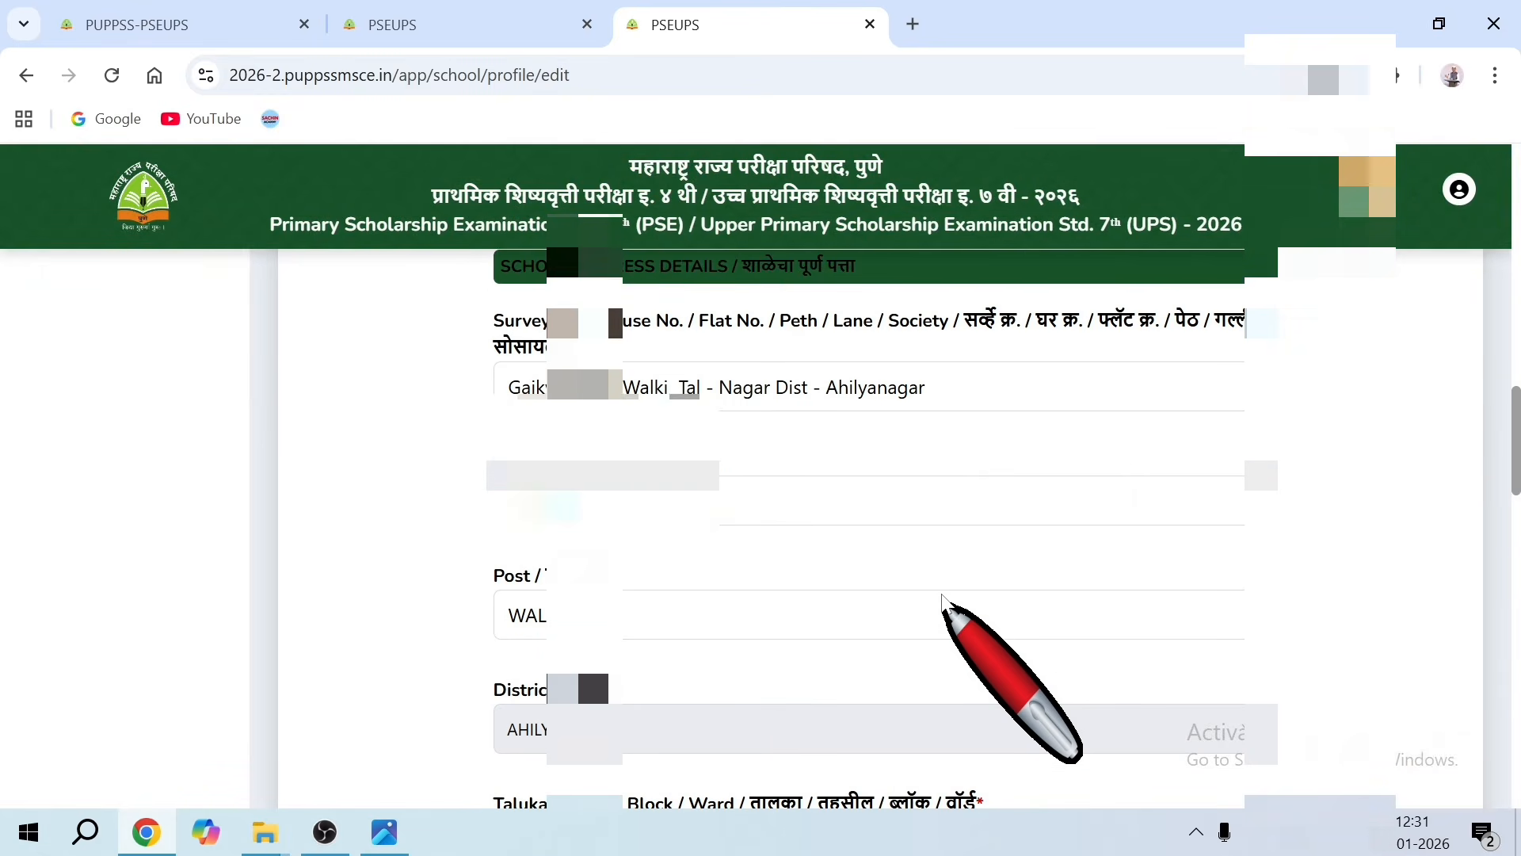
pyautogui.scroll(8, 943, 599)
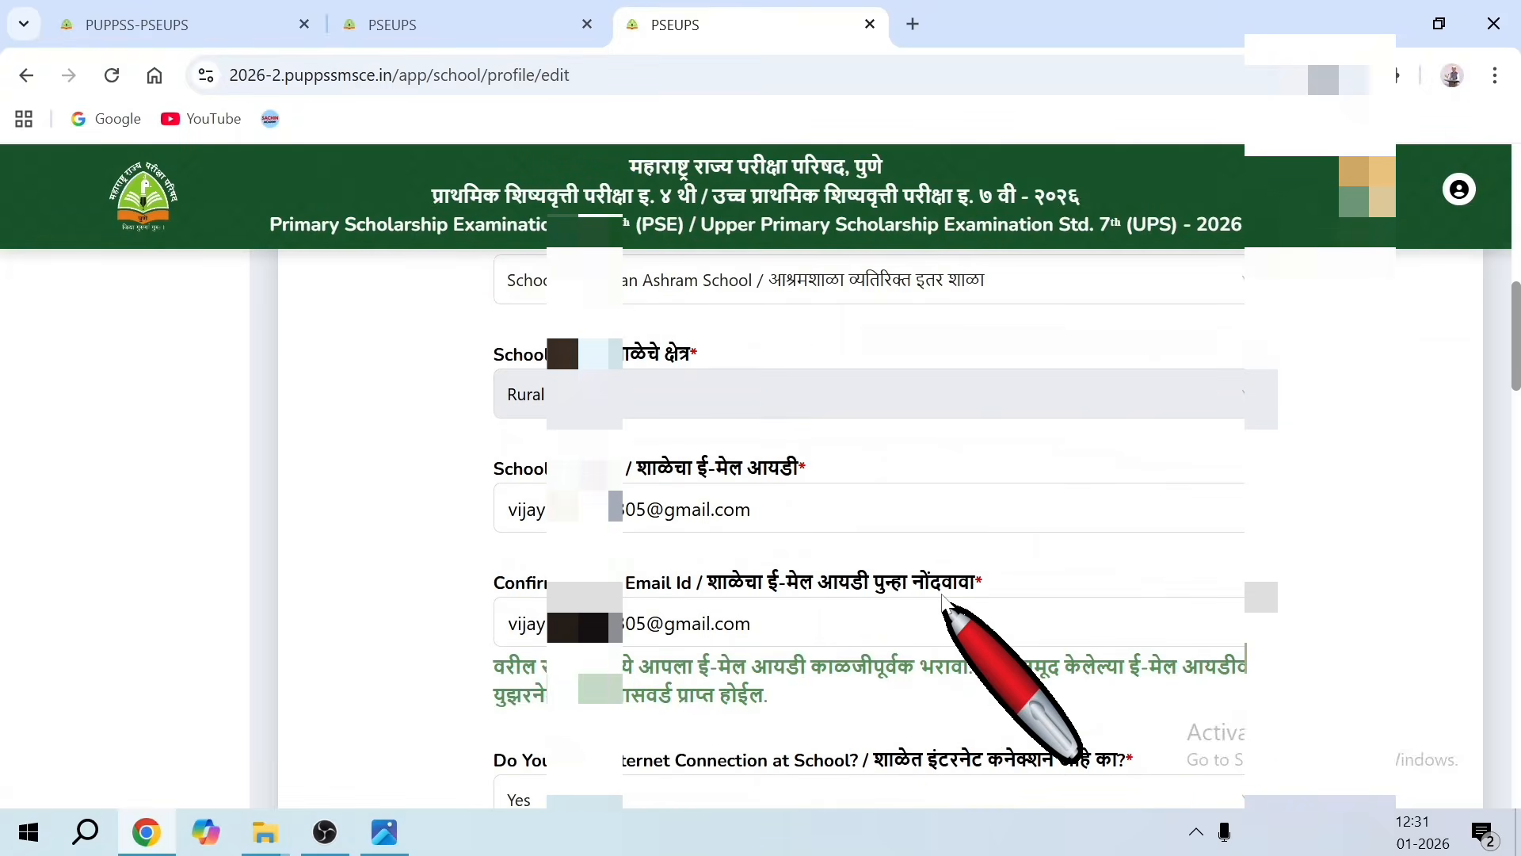
pyautogui.scroll(-8, 943, 598)
pyautogui.scroll(-12, 943, 600)
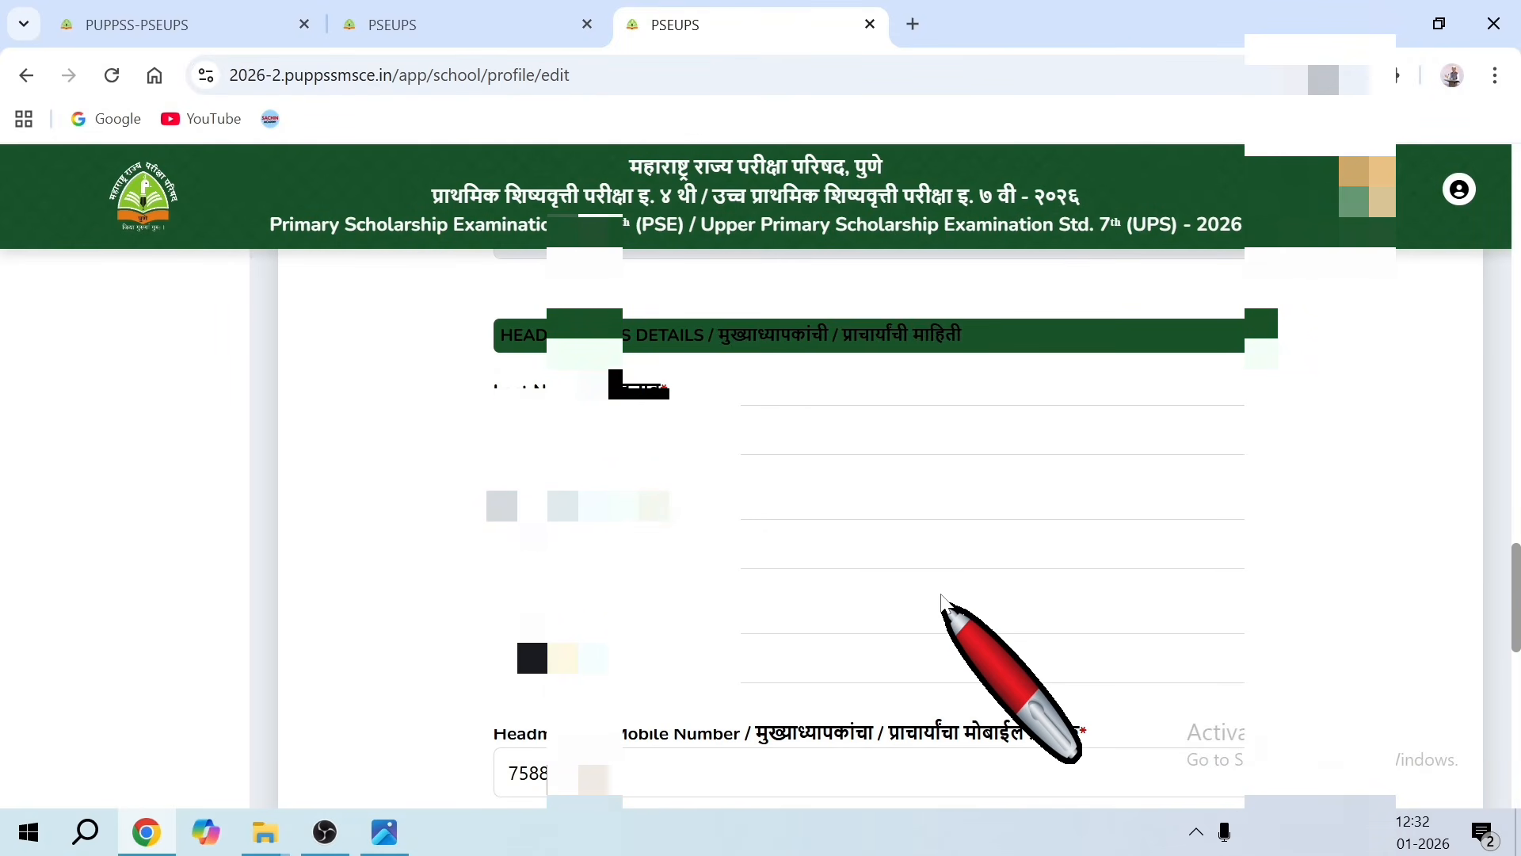
pyautogui.scroll(-4, 942, 596)
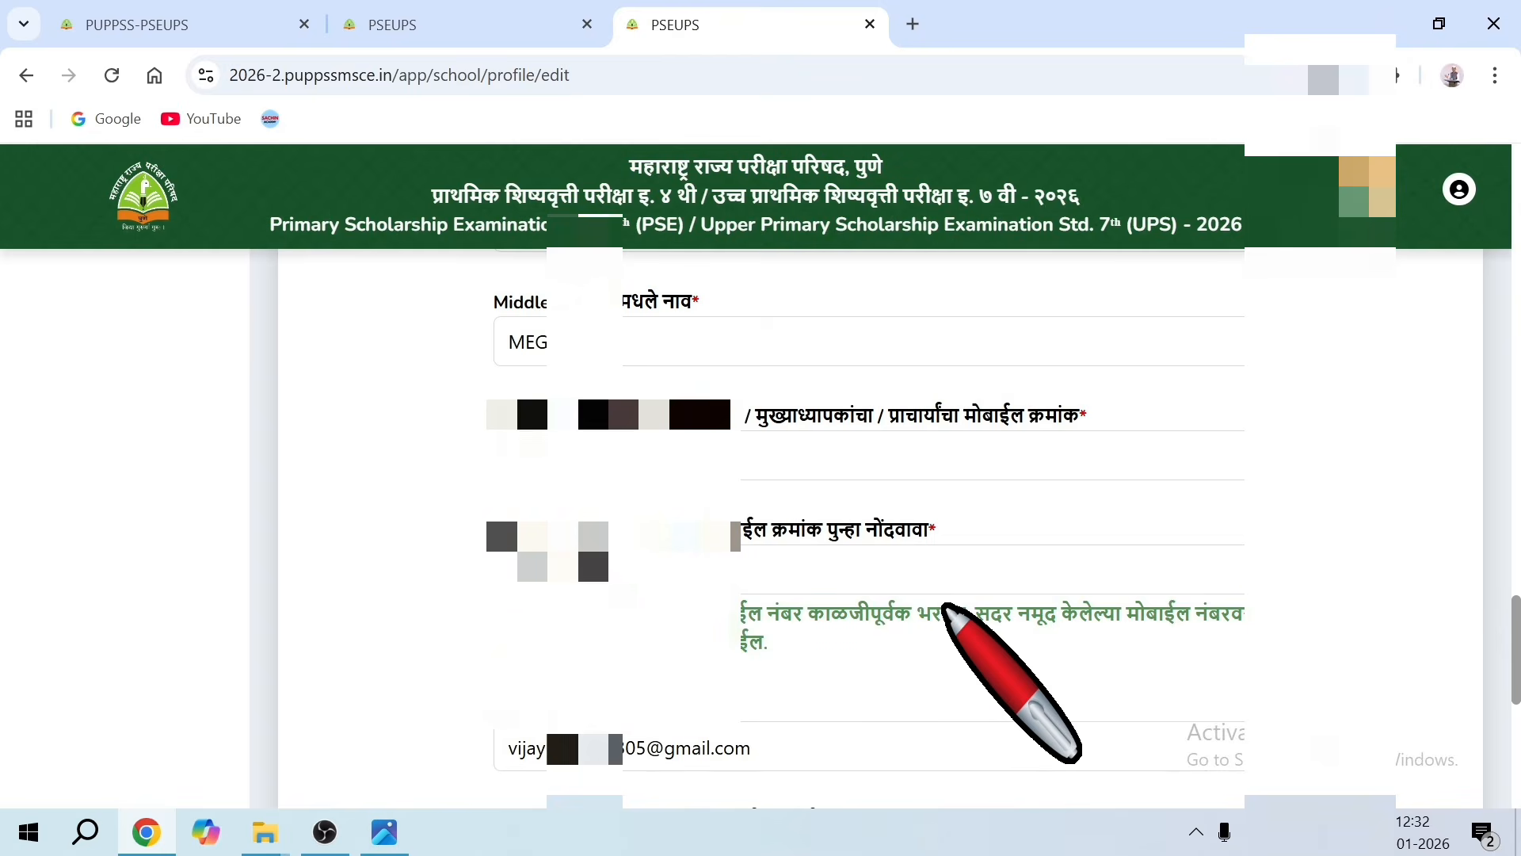
pyautogui.scroll(-8, 944, 606)
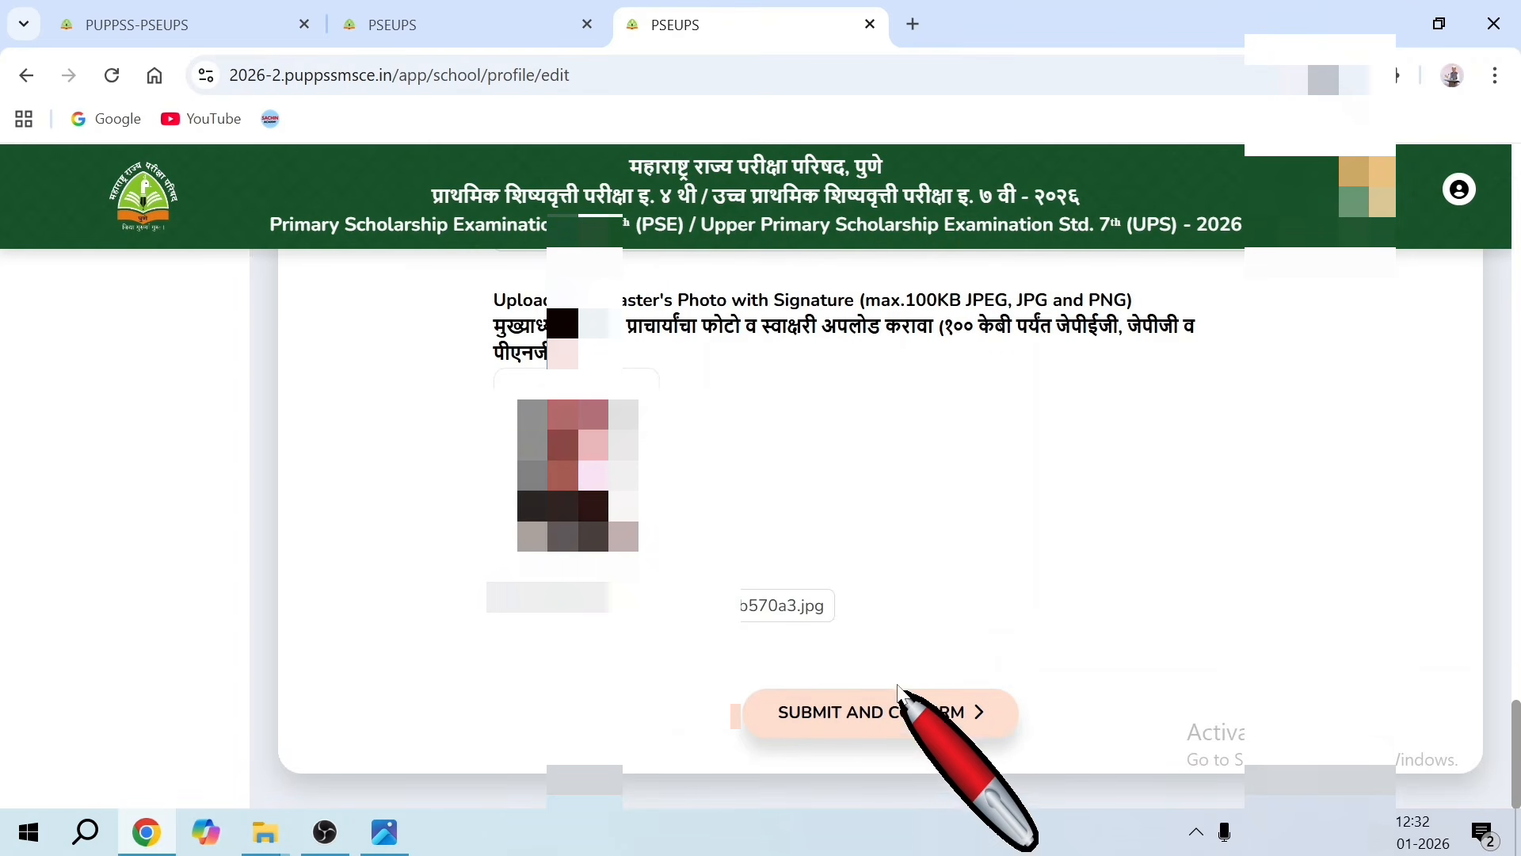
pyautogui.click(899, 709)
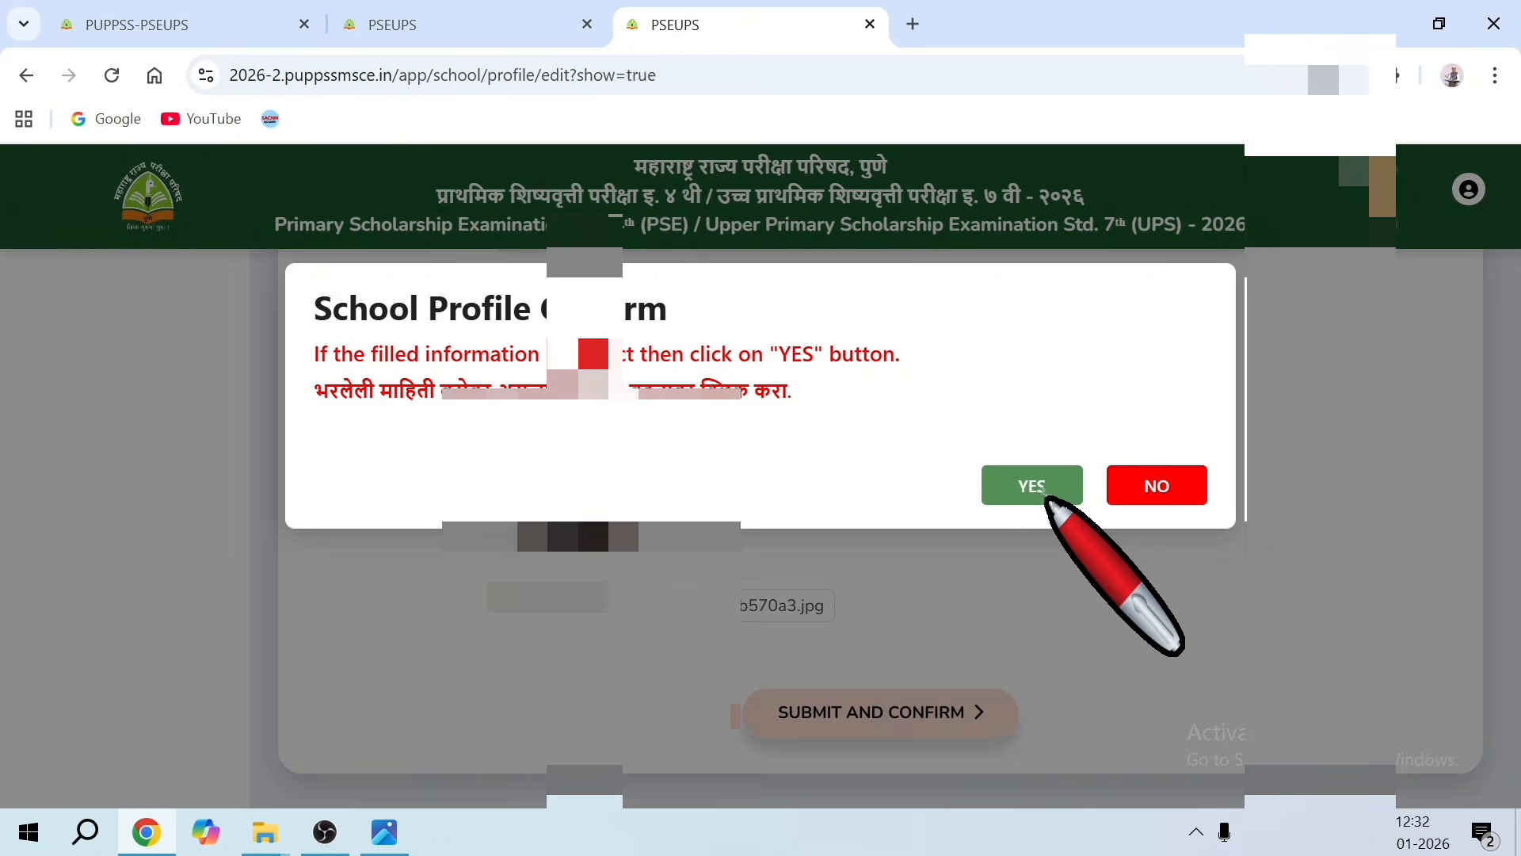
pyautogui.click(1039, 489)
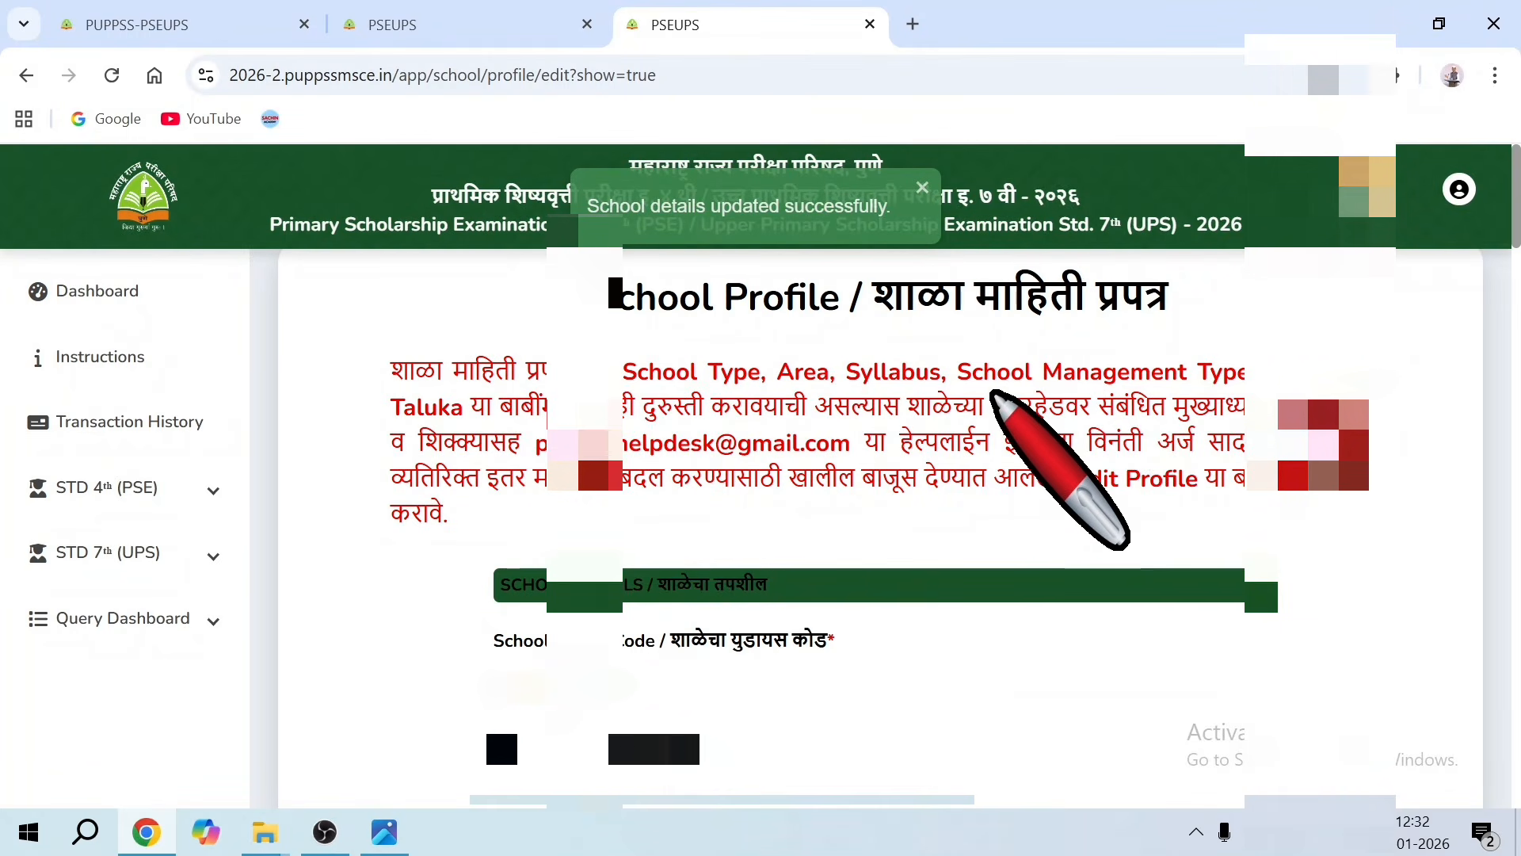
# Review the saved School Profile from the school details and address through to the headmaster's details and photo with signature
pyautogui.scroll(-4, 903, 505)
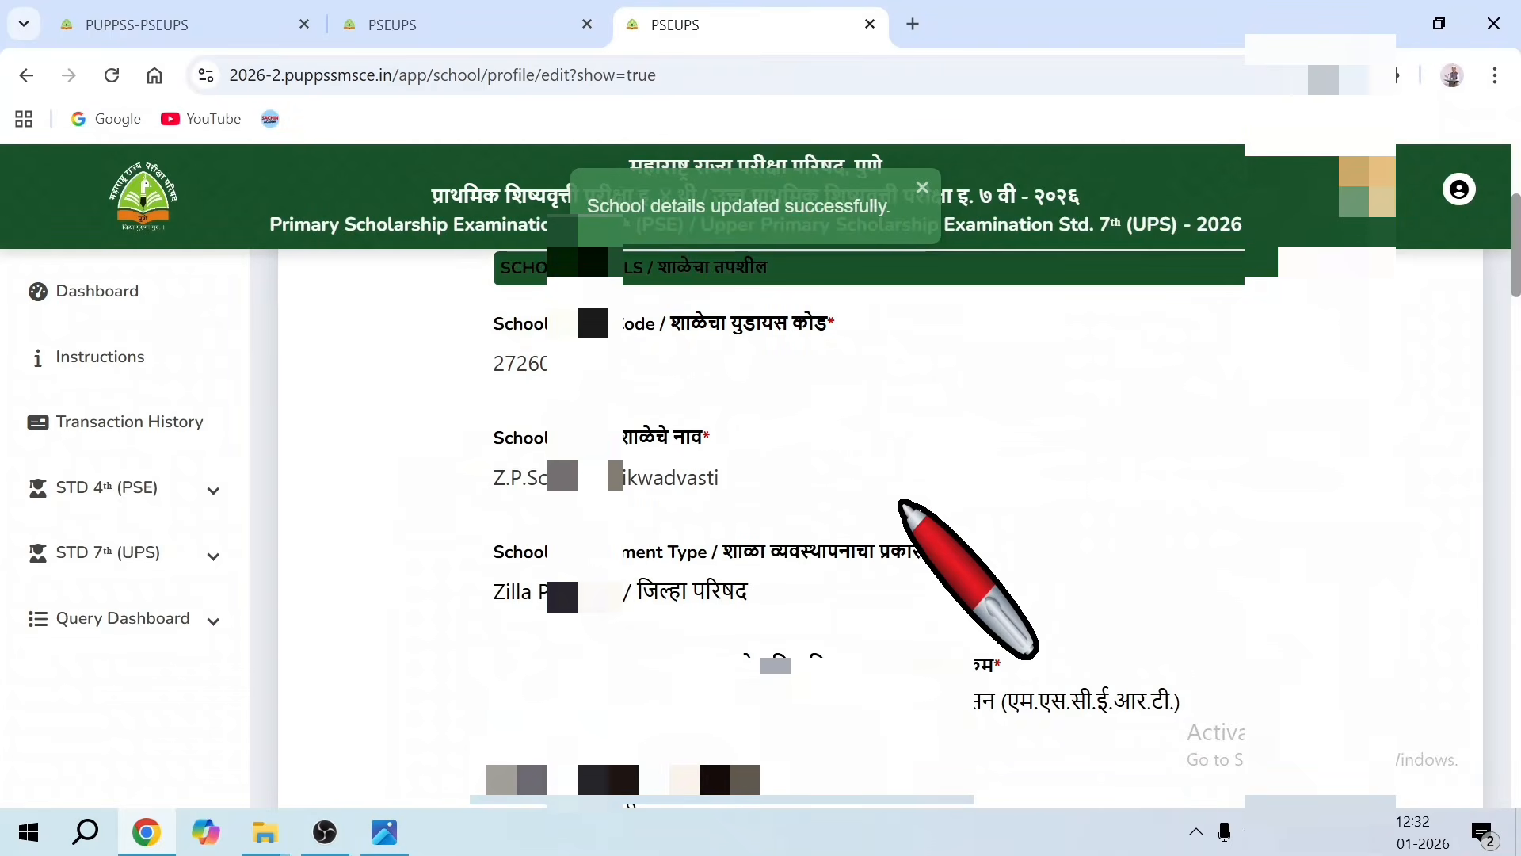
pyautogui.scroll(-10, 898, 492)
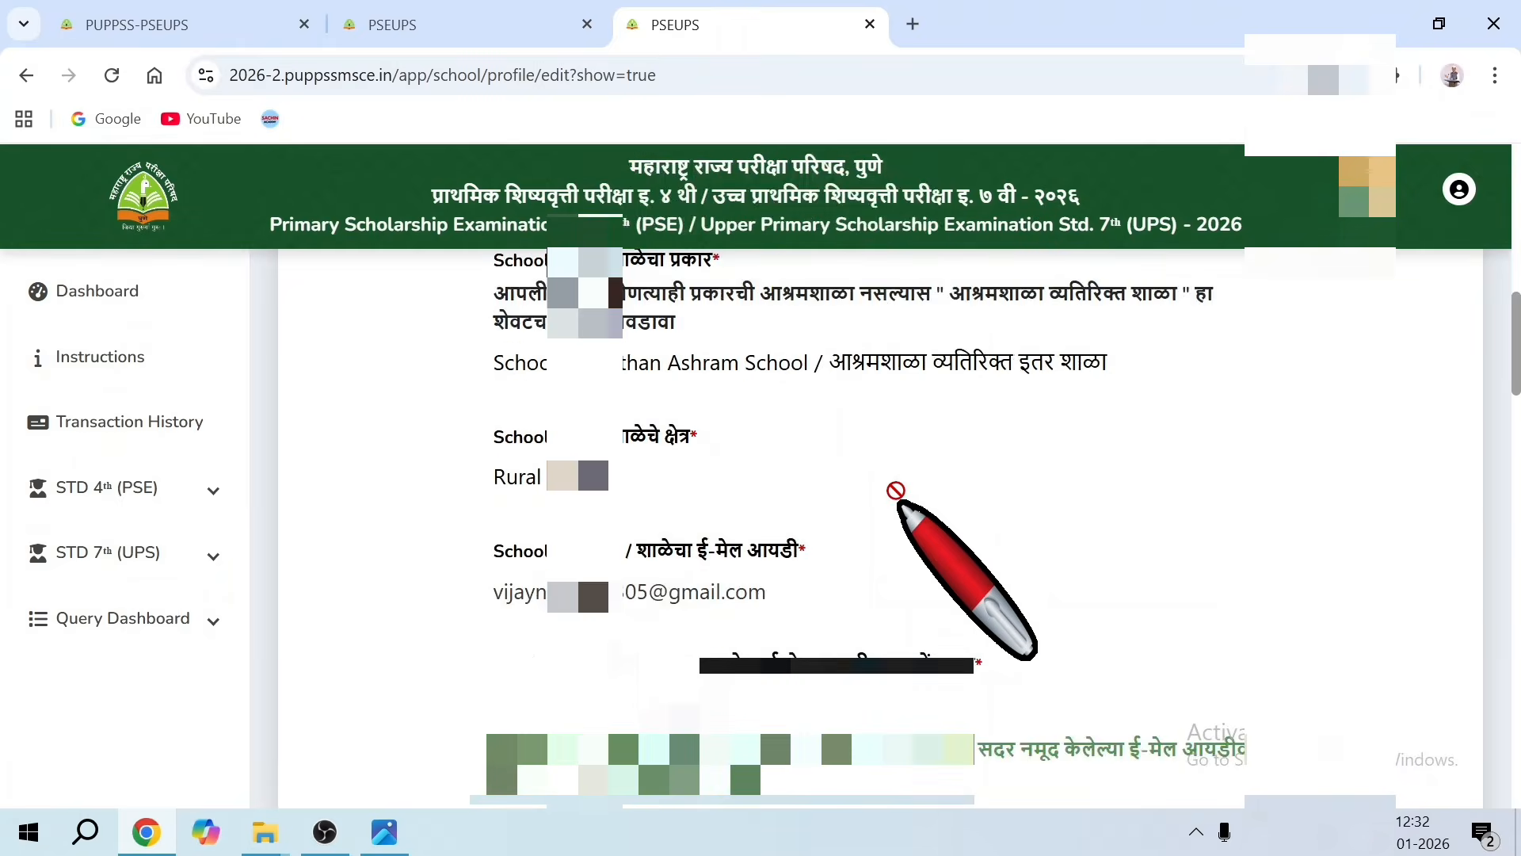
pyautogui.scroll(-12, 897, 492)
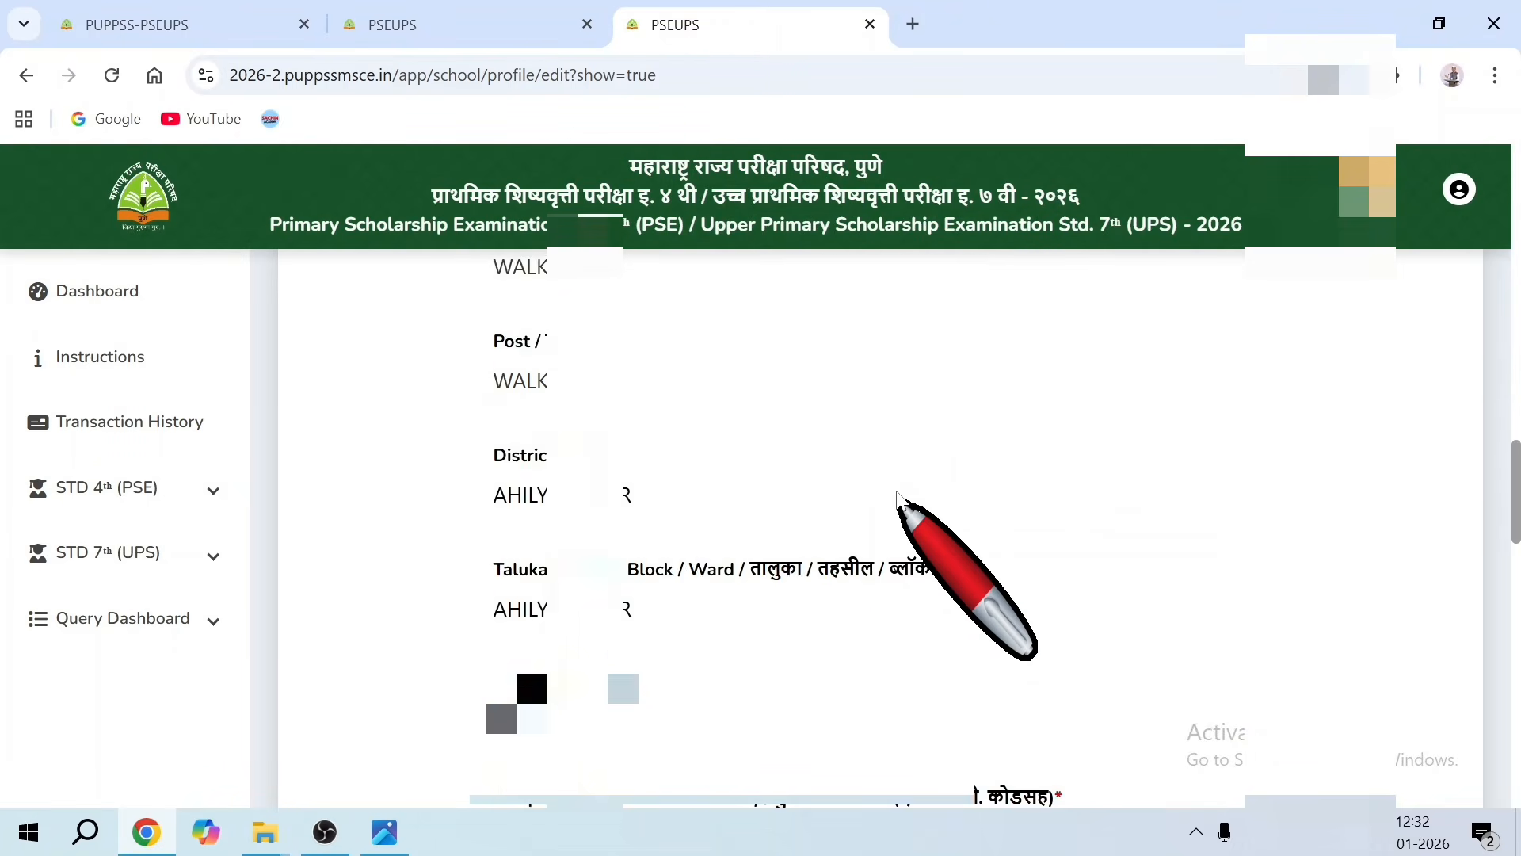
pyautogui.scroll(-4, 896, 490)
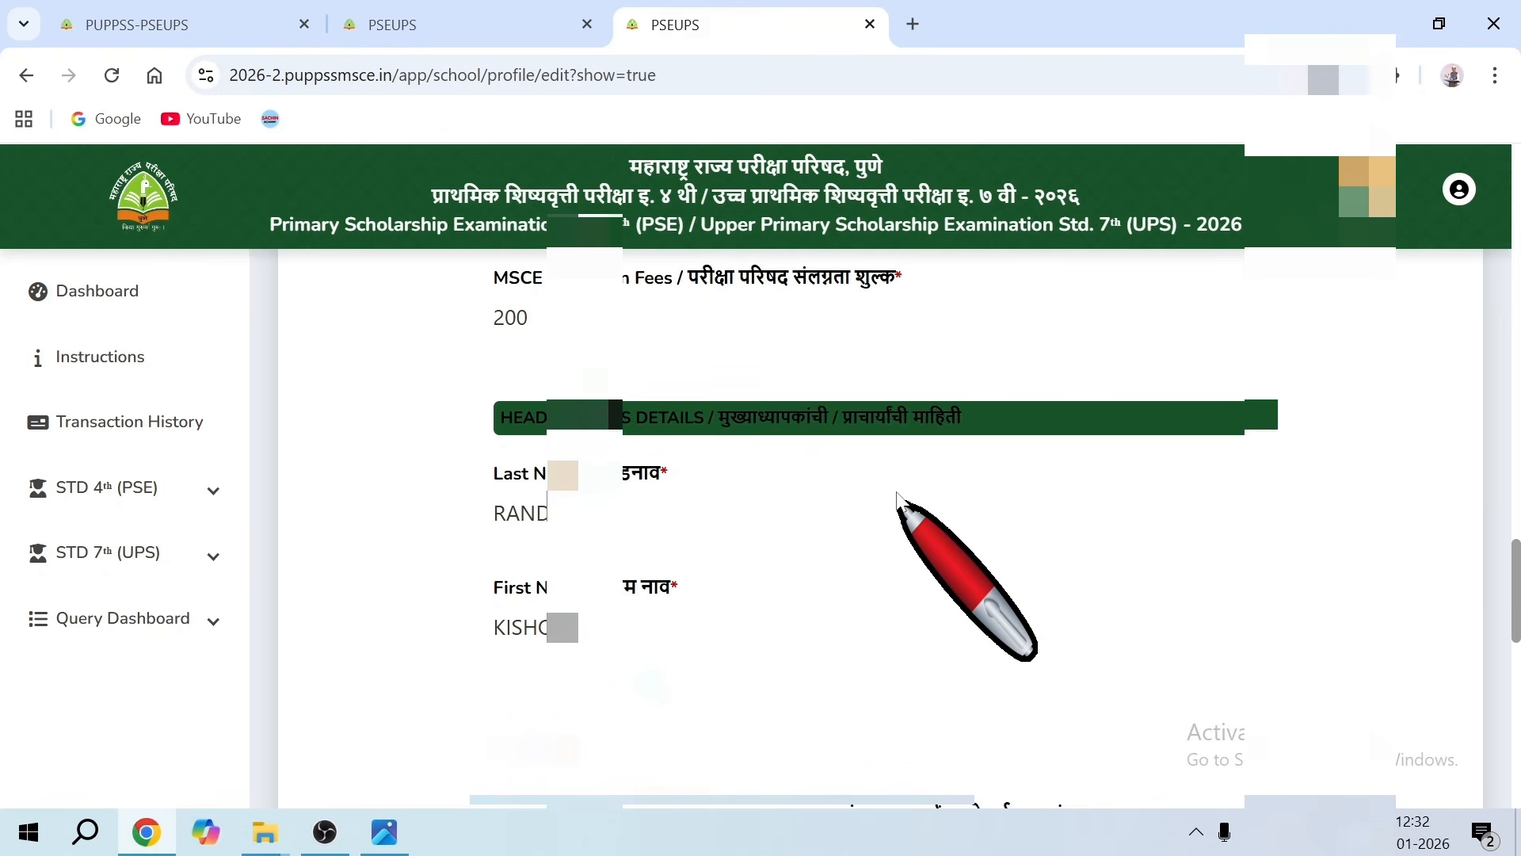
pyautogui.scroll(-4, 898, 494)
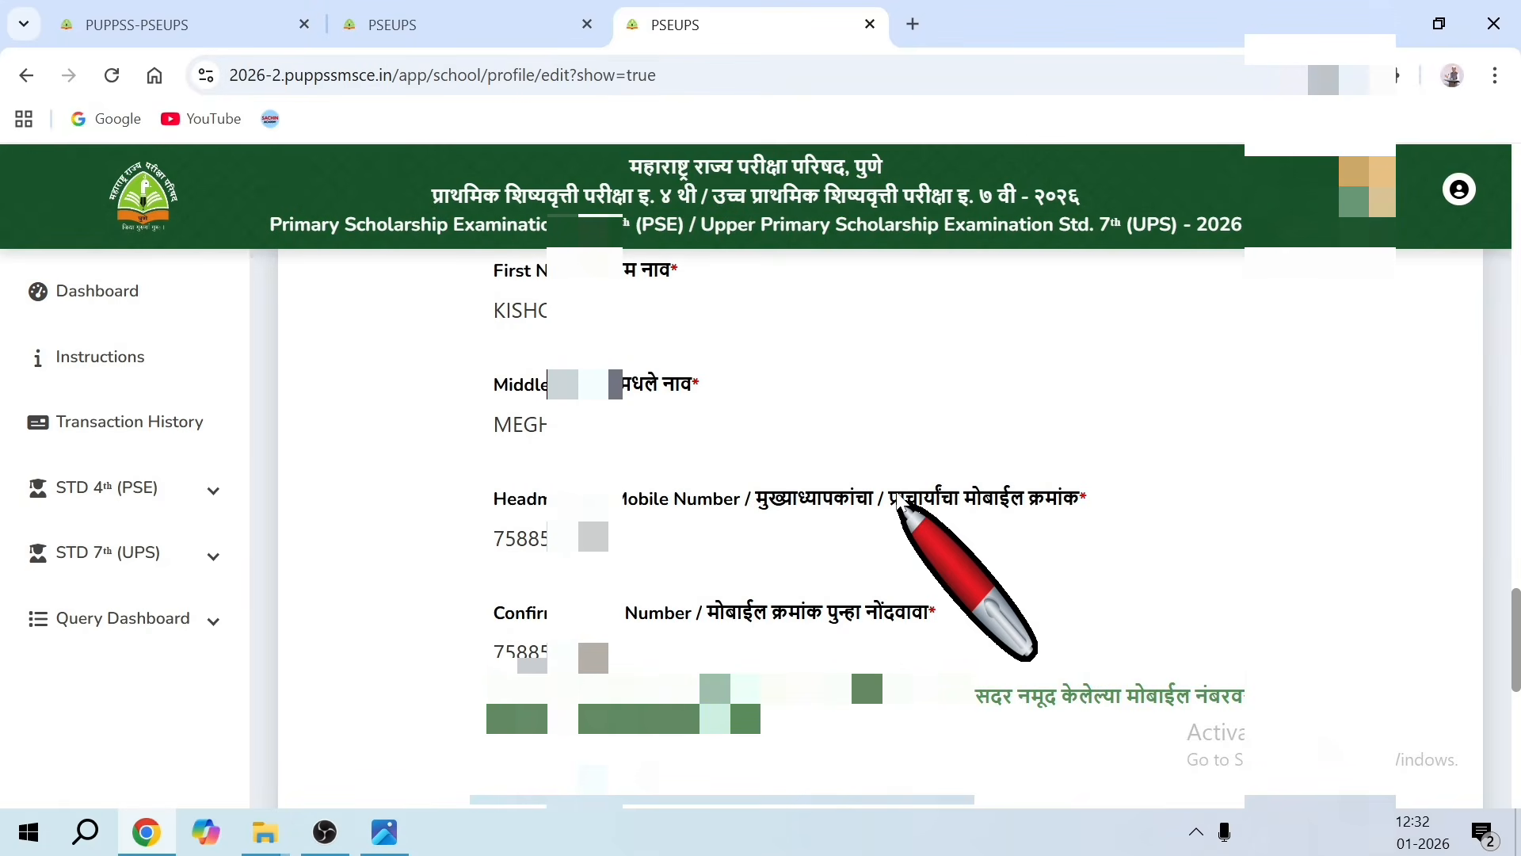
pyautogui.scroll(-10, 896, 494)
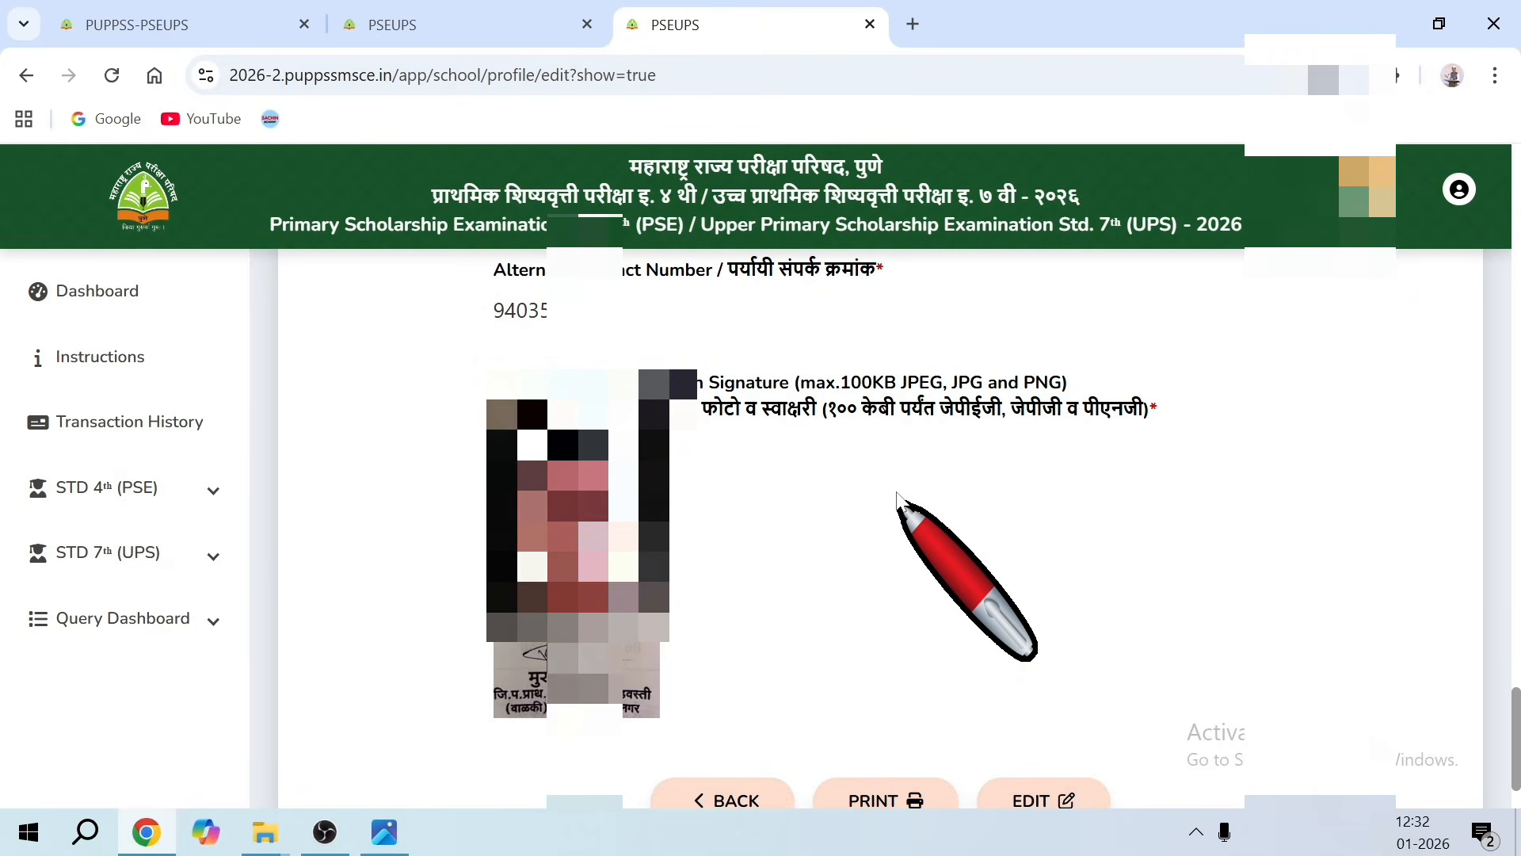
pyautogui.scroll(-3, 896, 495)
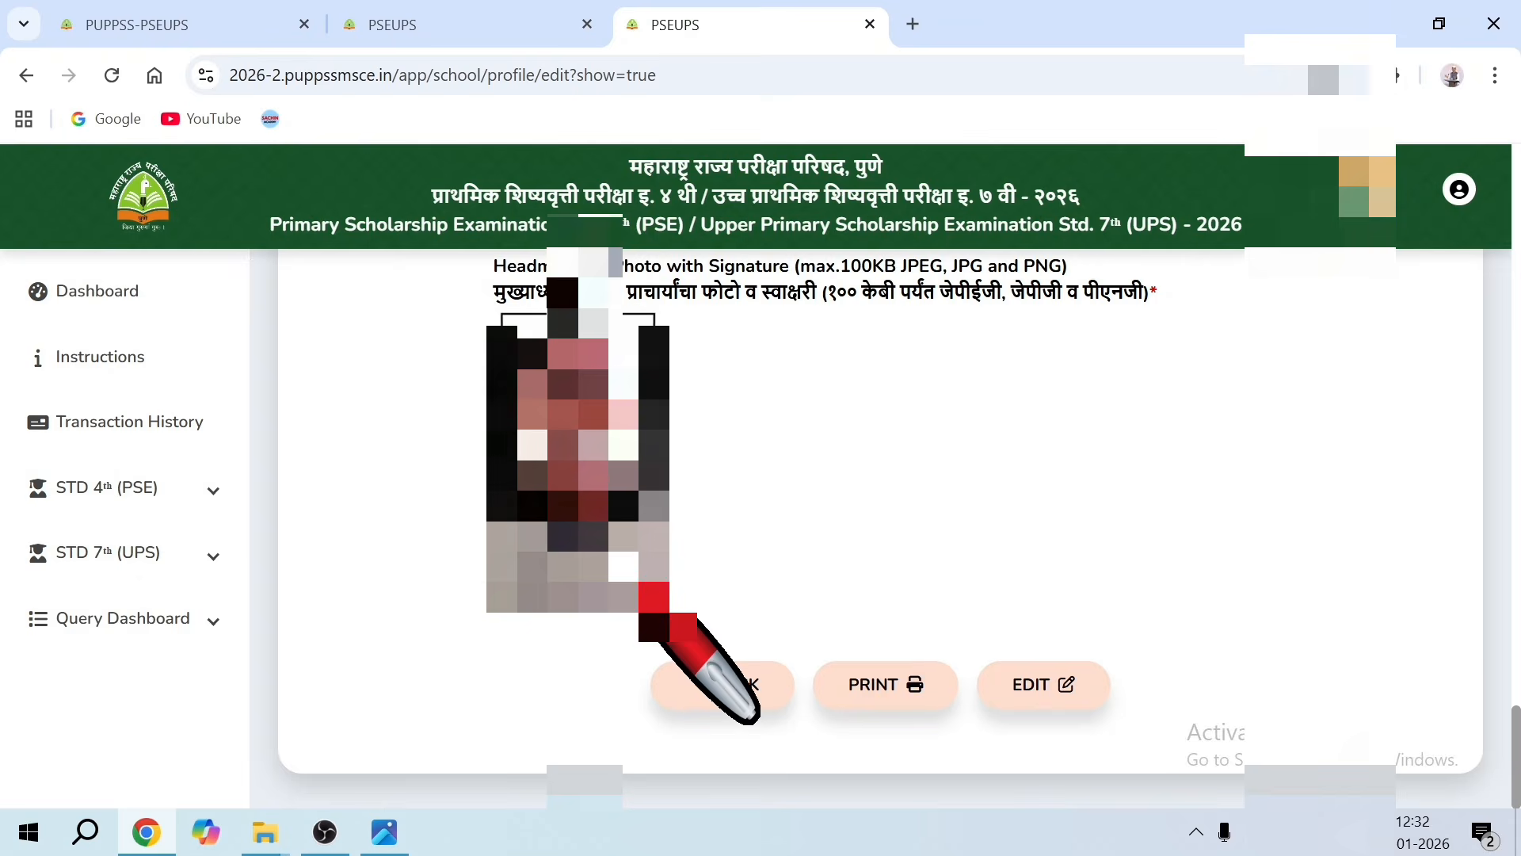
pyautogui.scroll(15, 751, 717)
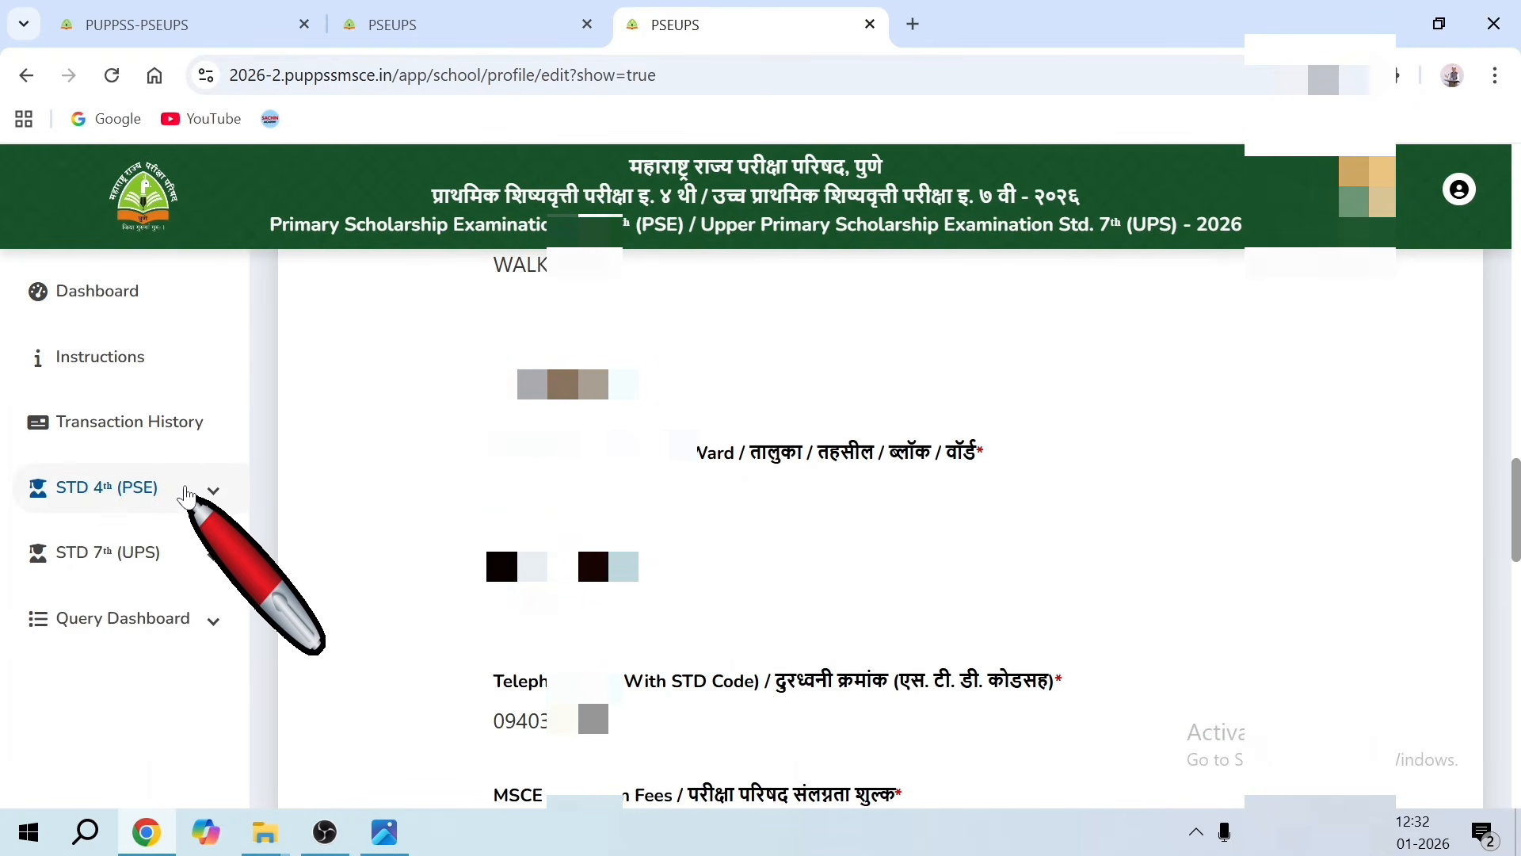
# Open the STD 4th (PSE) student registration form and agree to fill in the Std. 4th scholarship exam application
pyautogui.click(191, 491)
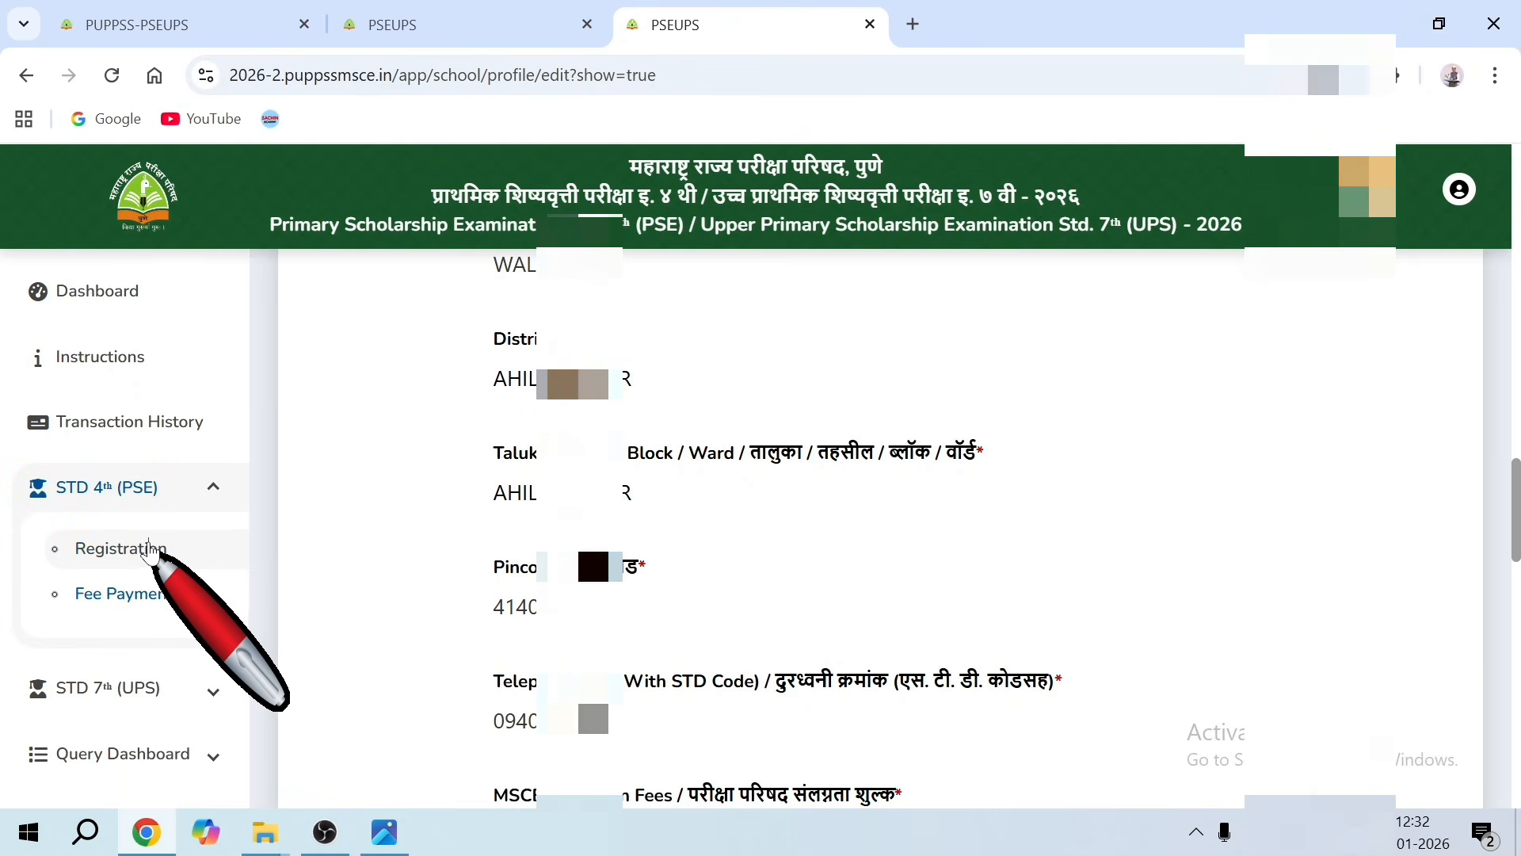
pyautogui.click(121, 548)
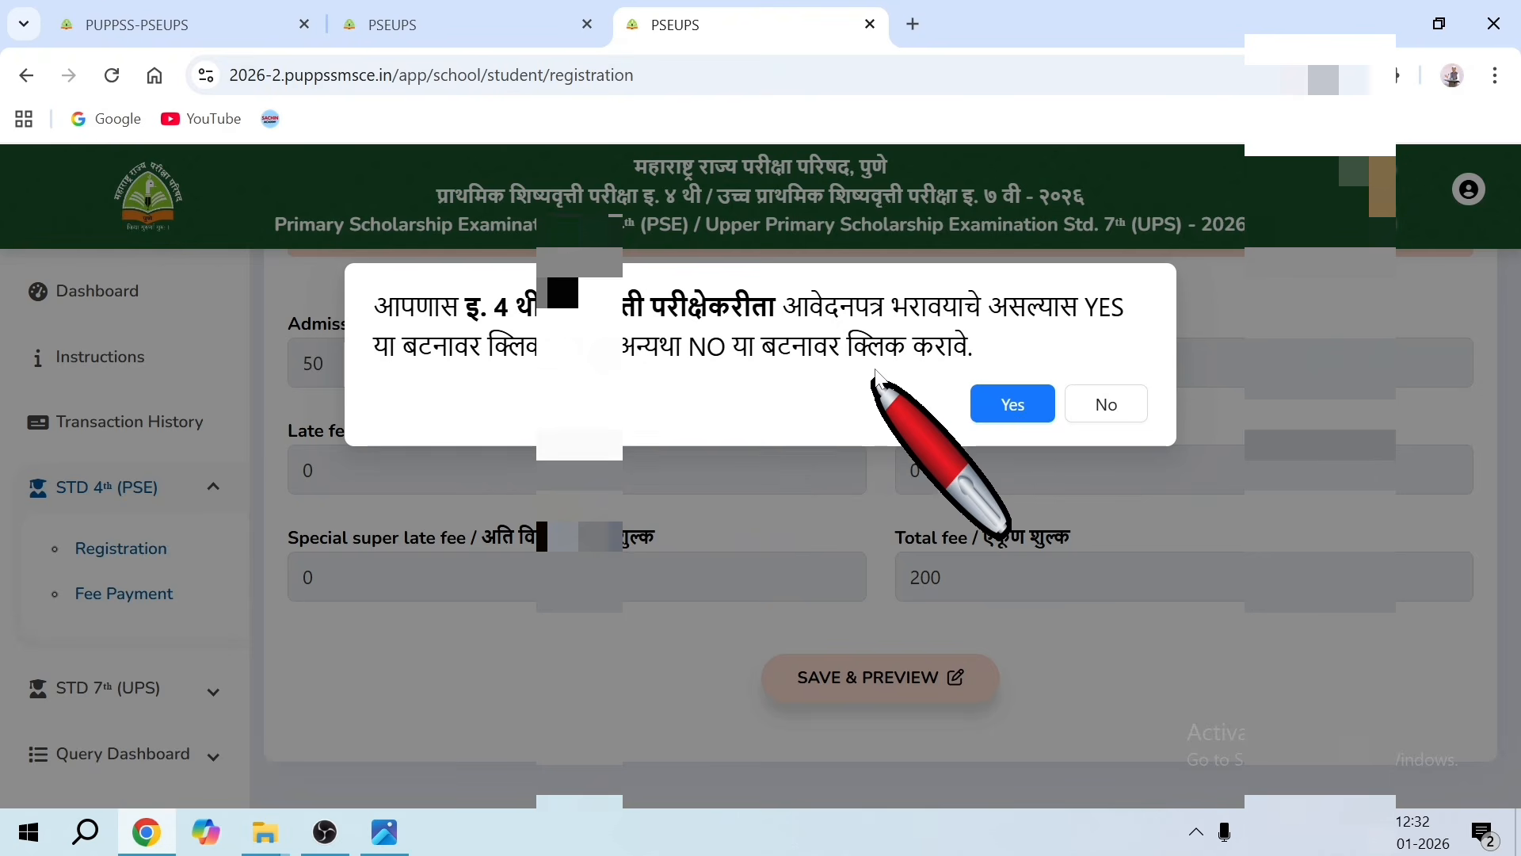
pyautogui.click(1012, 405)
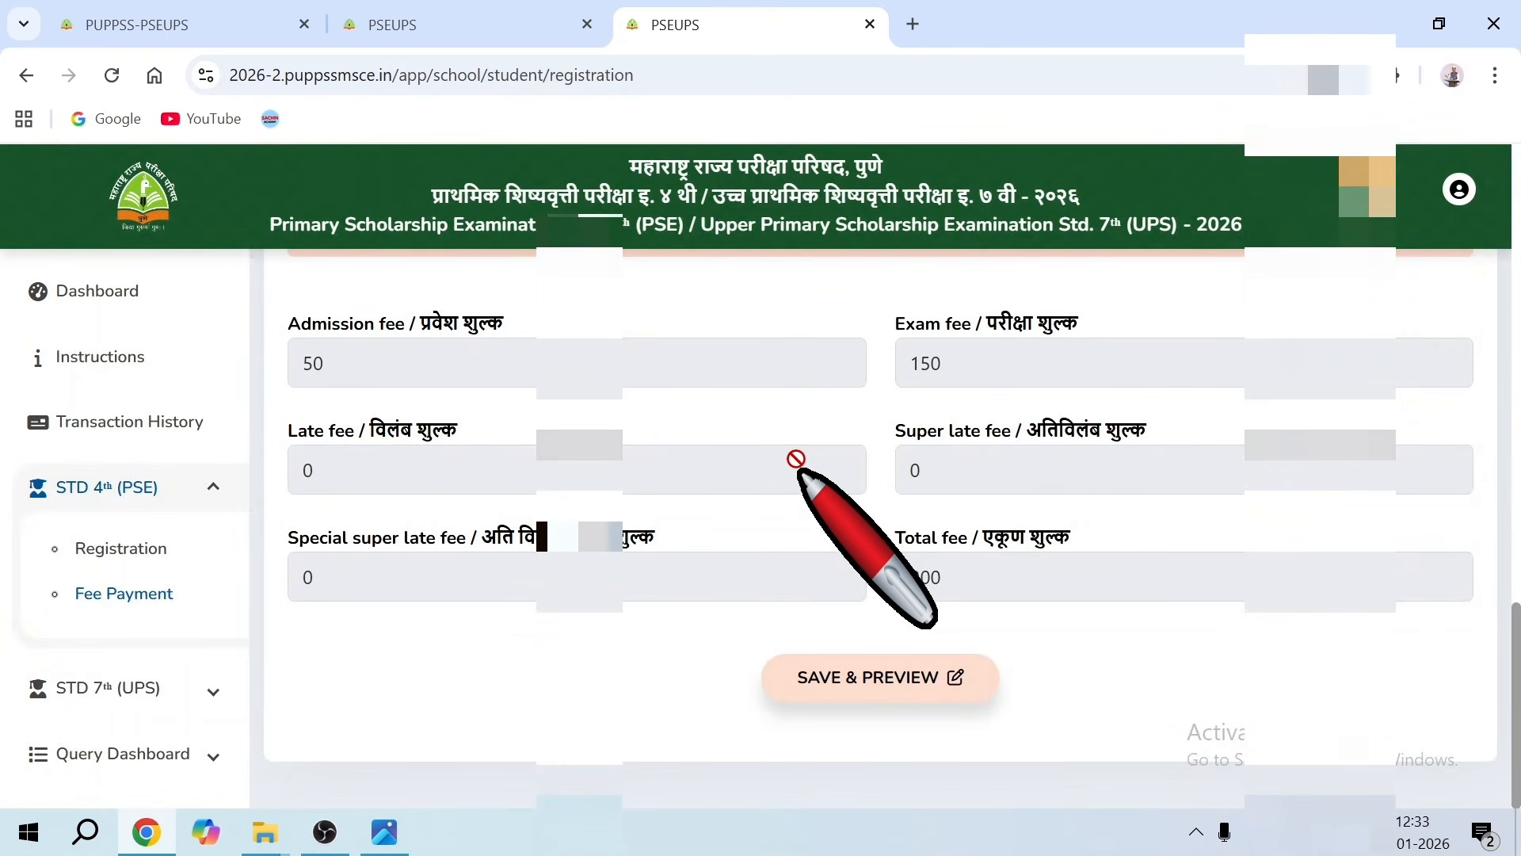
pyautogui.scroll(15, 799, 472)
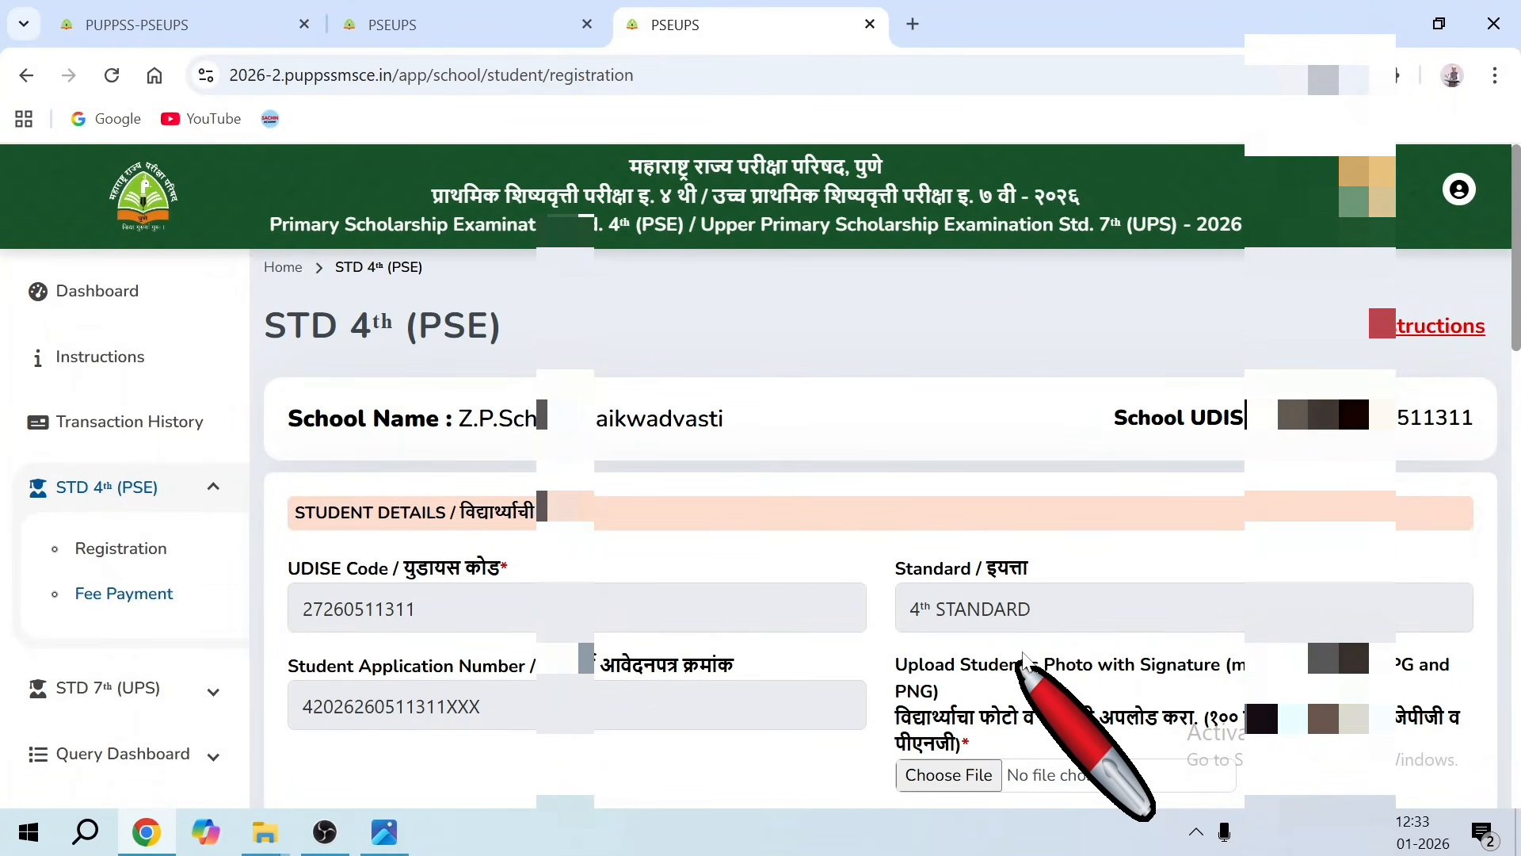
pyautogui.scroll(-3, 996, 757)
pyautogui.scroll(-1, 996, 756)
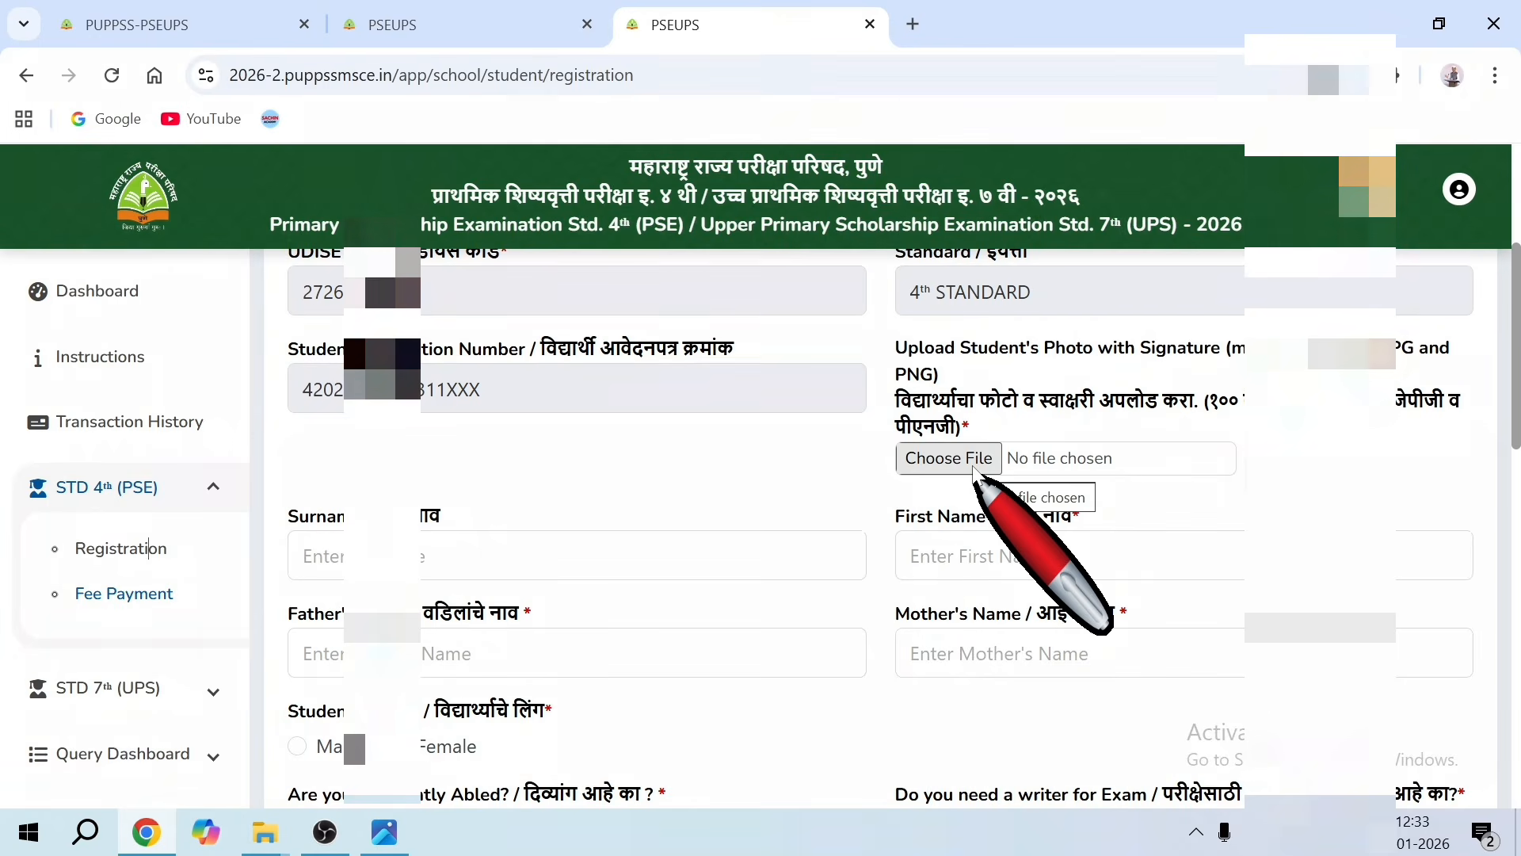
pyautogui.click(951, 468)
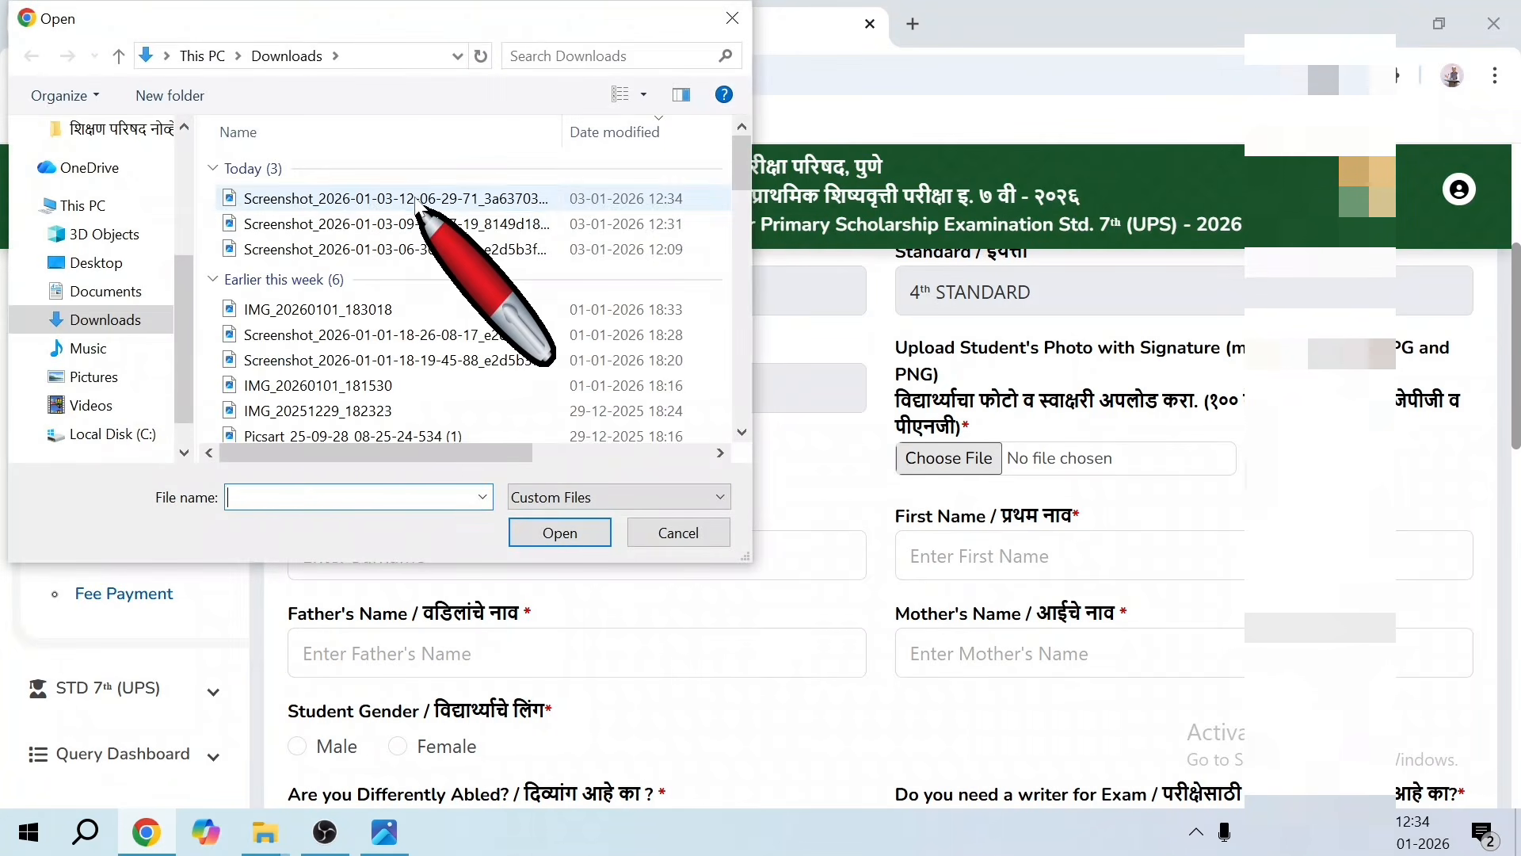
pyautogui.click(415, 200)
pyautogui.click(560, 533)
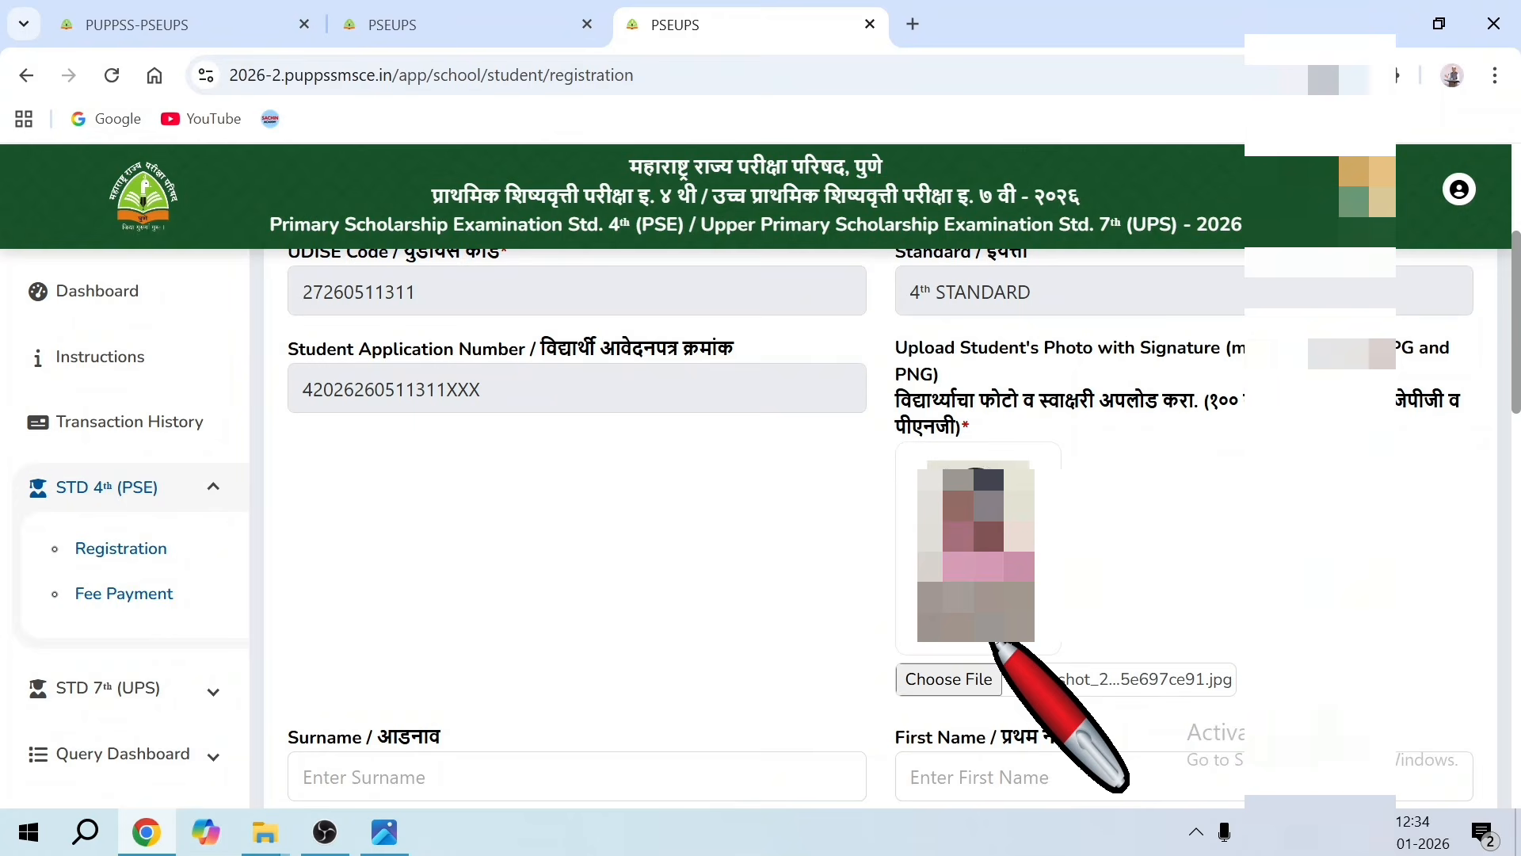
# Enter the student's surname, first name, father's name and mother's name, and set the student's gender to Female
pyautogui.scroll(-4, 998, 642)
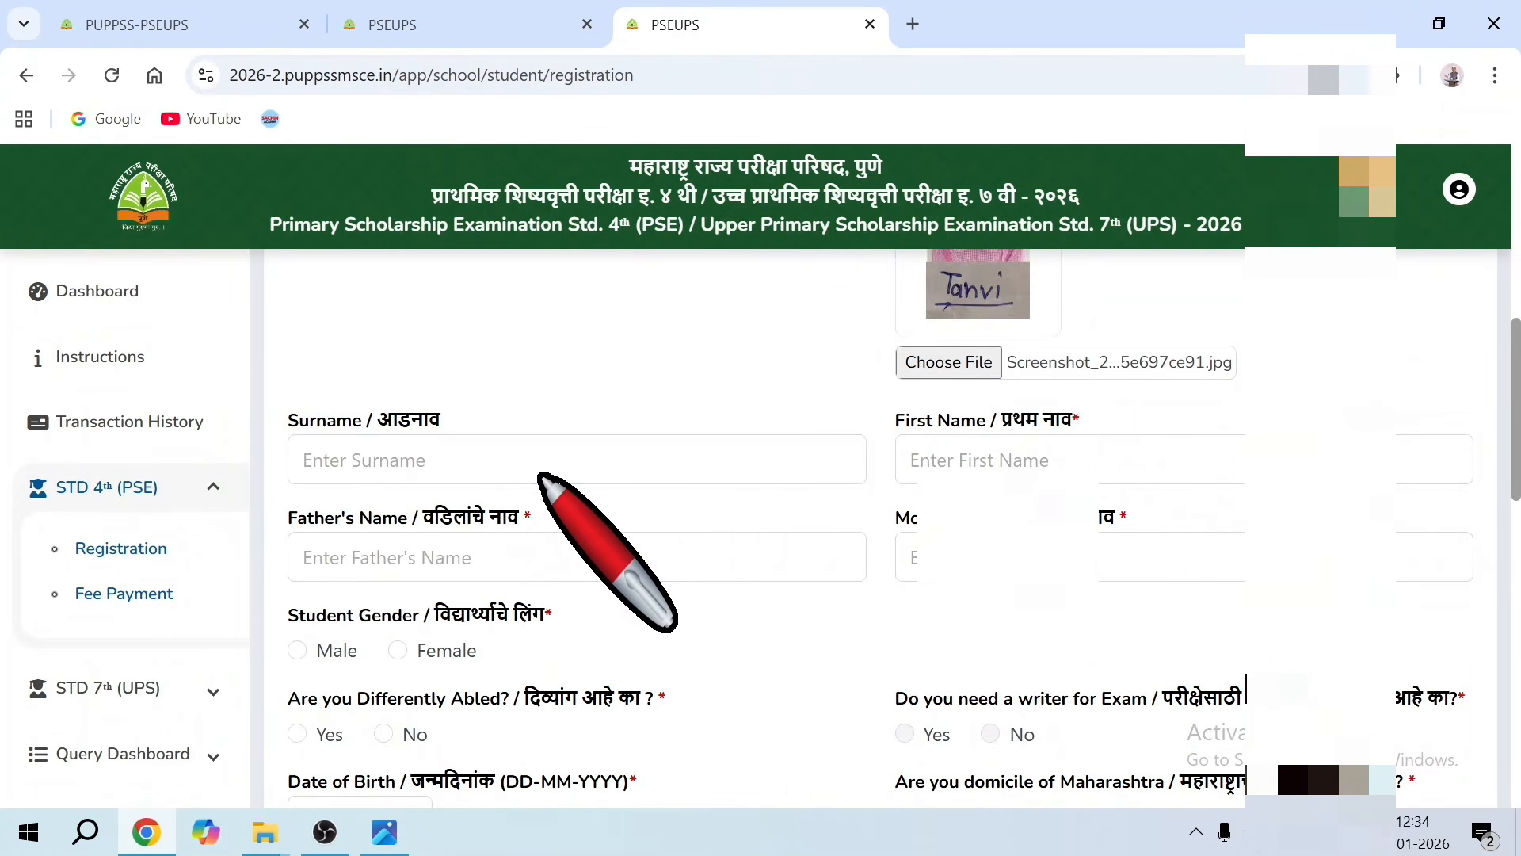
pyautogui.click(542, 478)
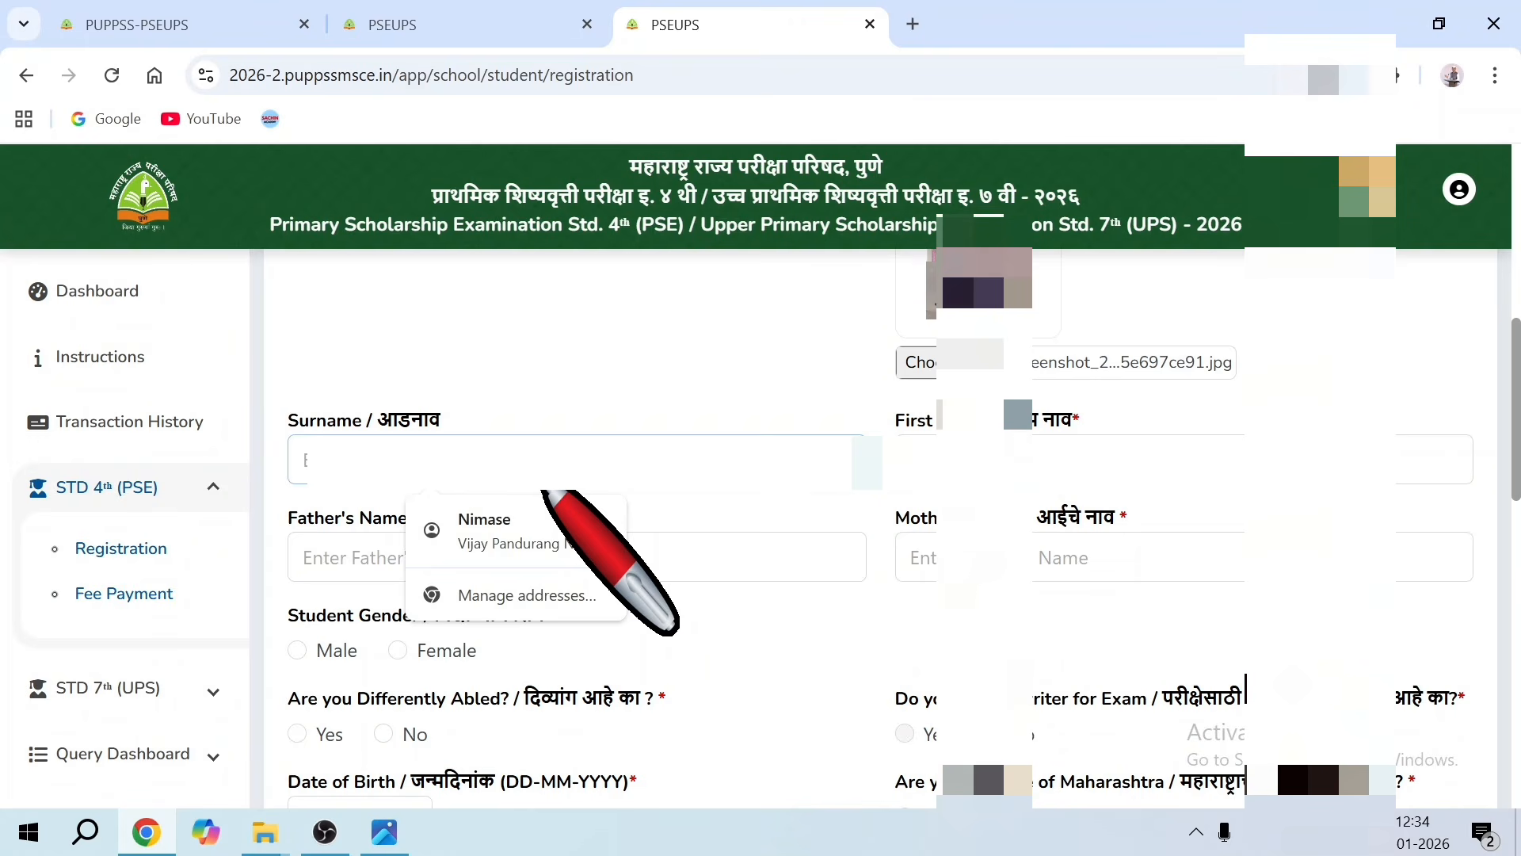
pyautogui.press('Escape')
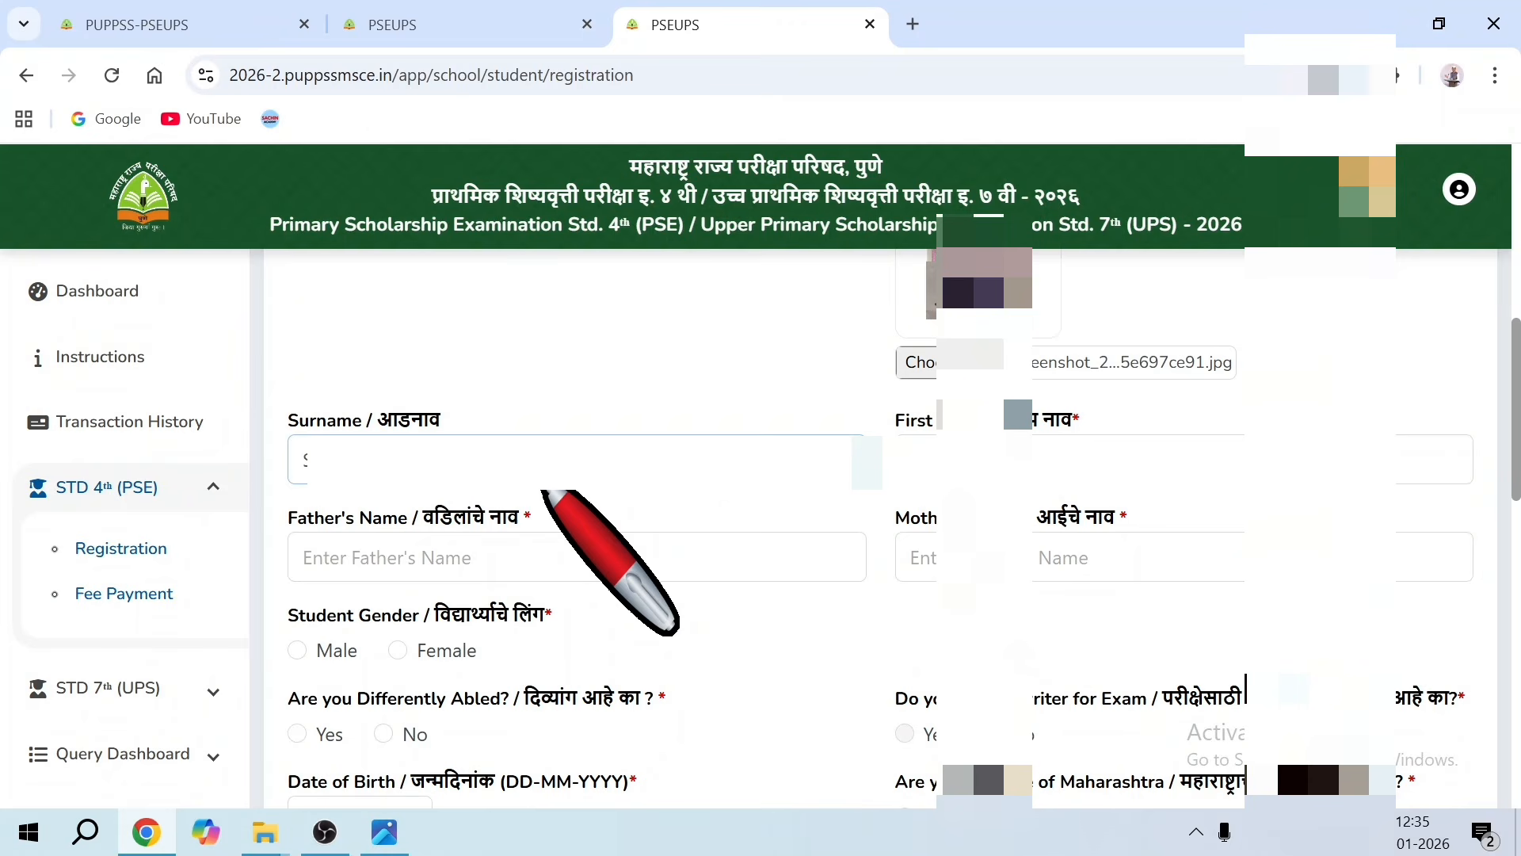
pyautogui.click(948, 466)
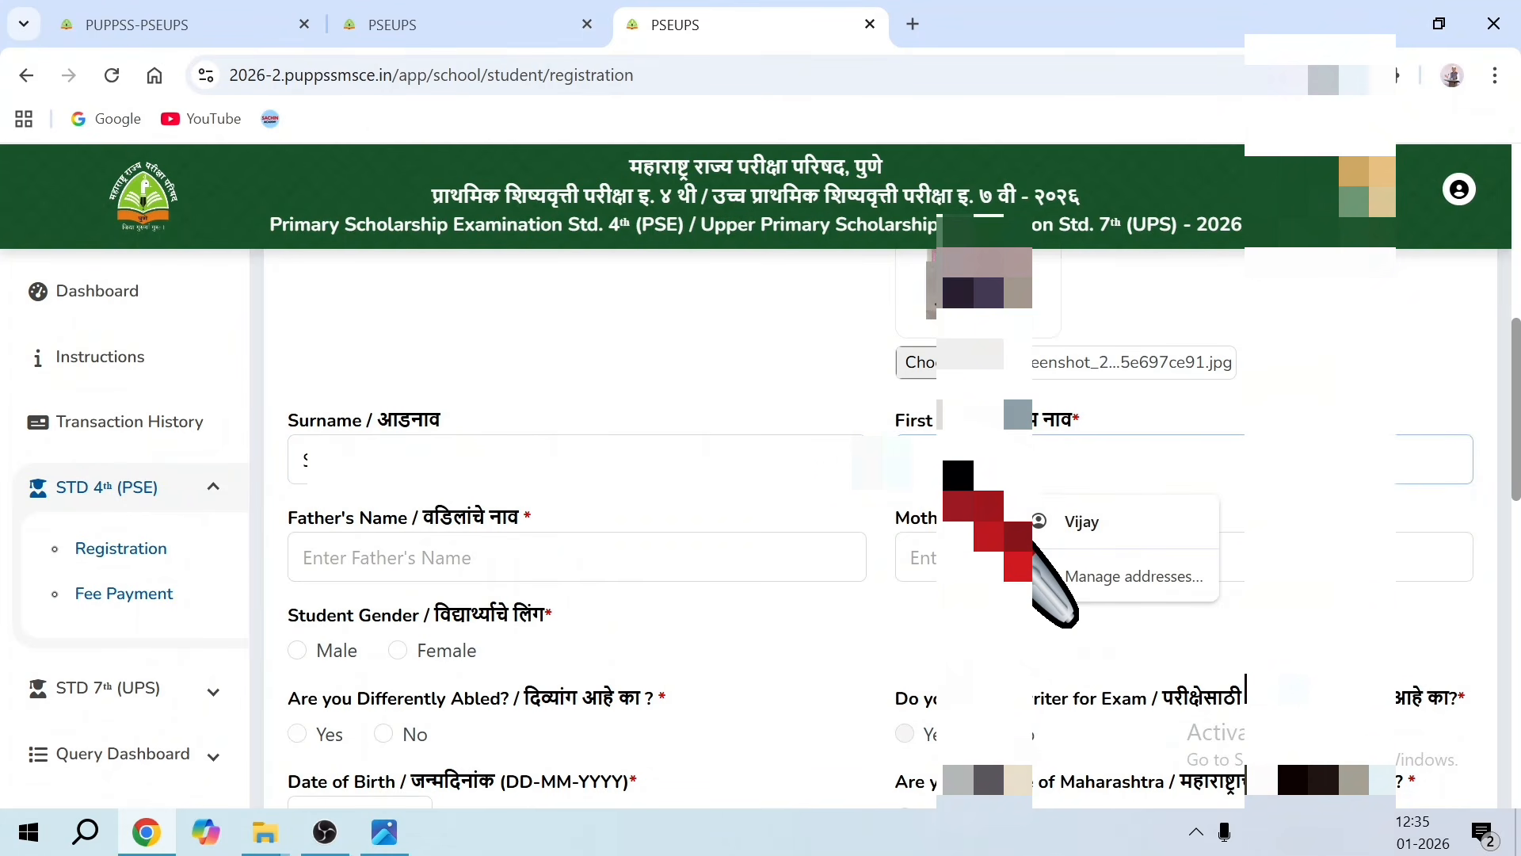
pyautogui.write('S')
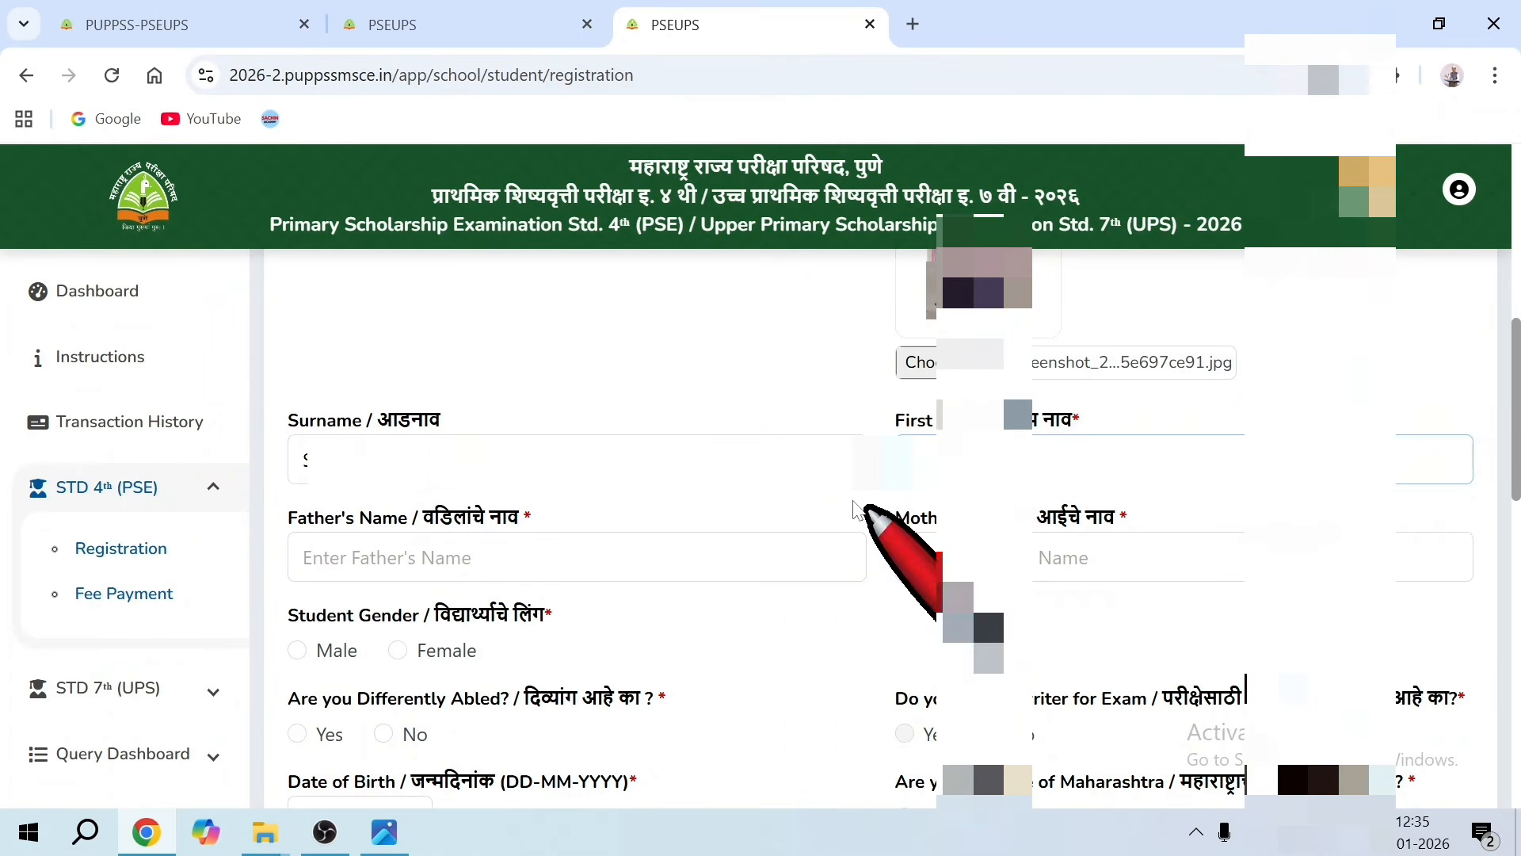
pyautogui.click(464, 571)
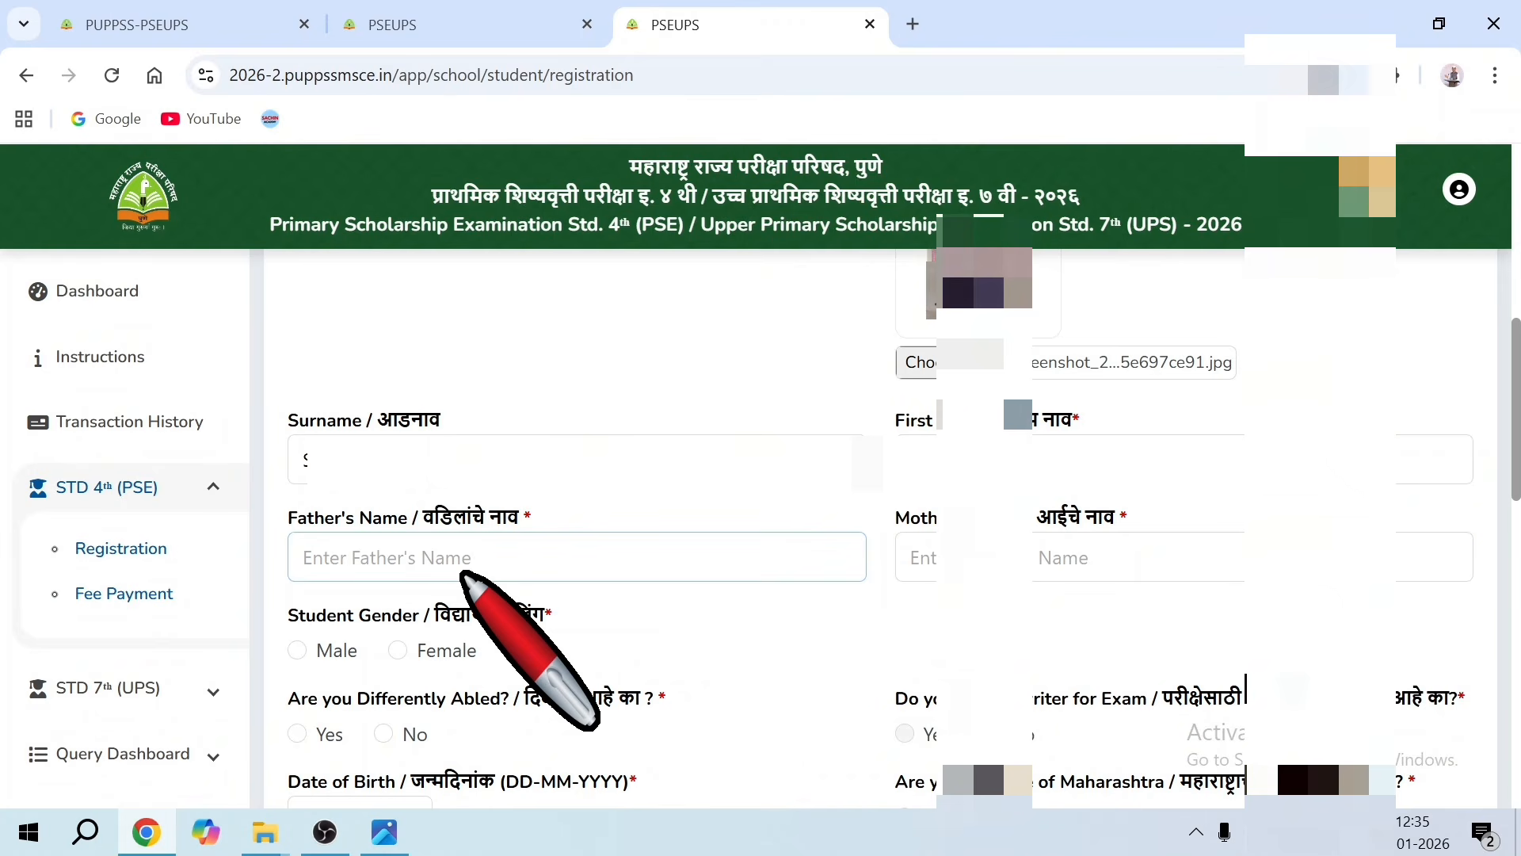
pyautogui.write('R')
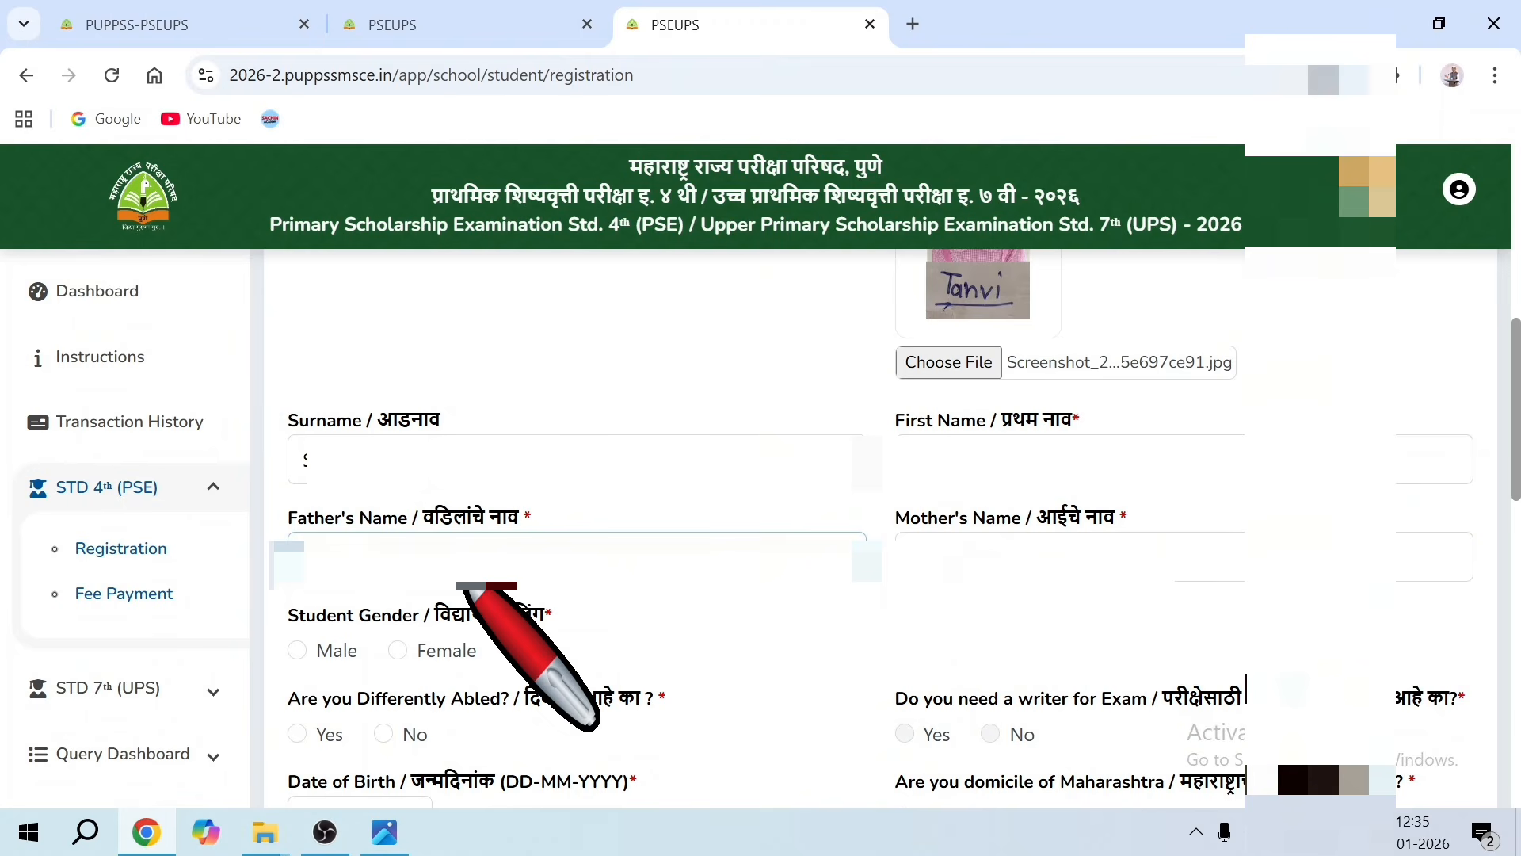
pyautogui.click(974, 580)
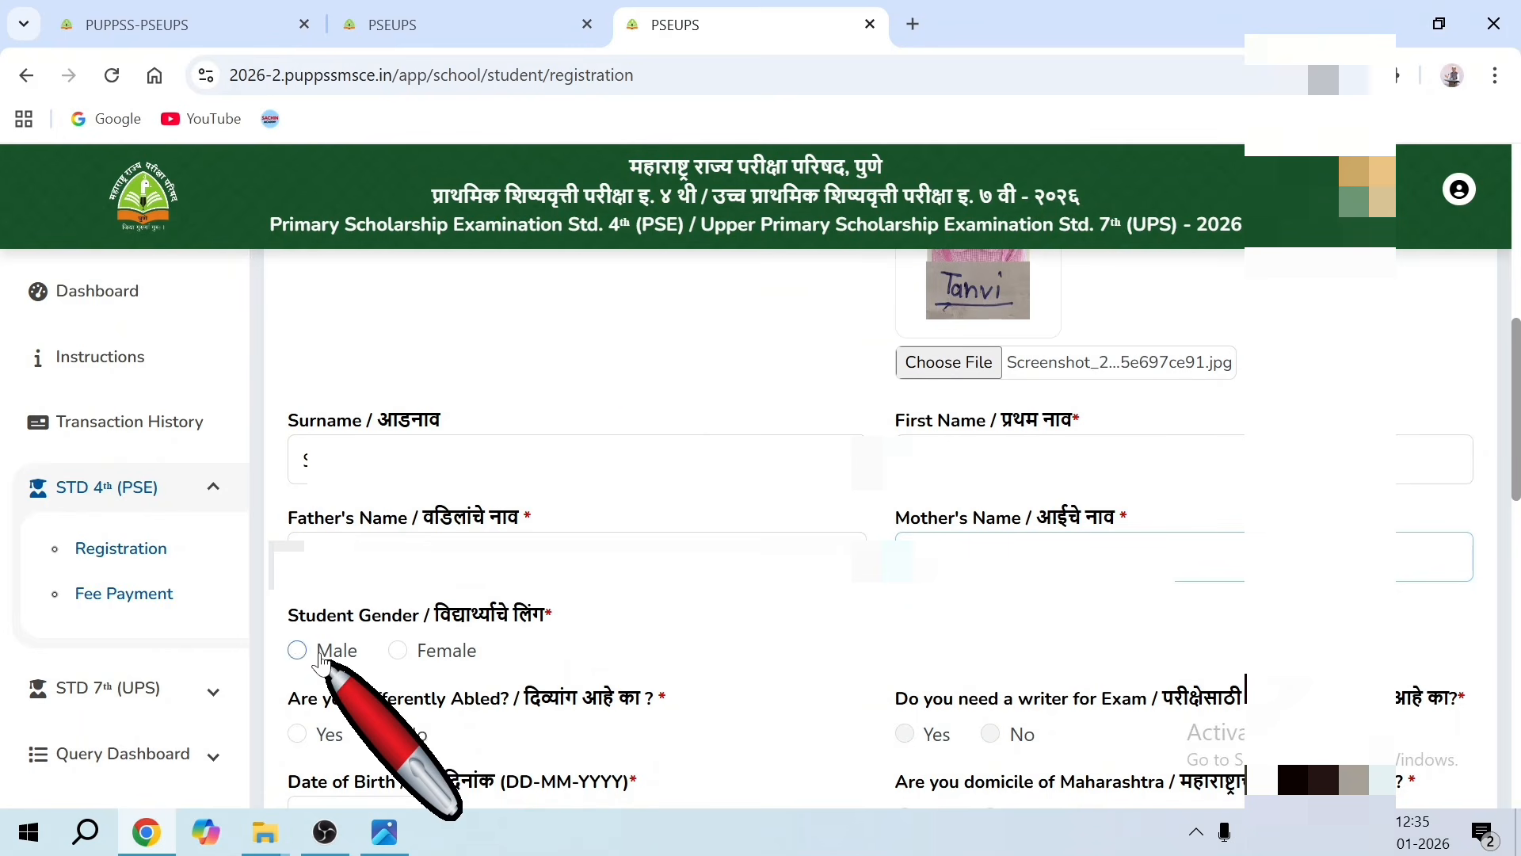
pyautogui.click(397, 650)
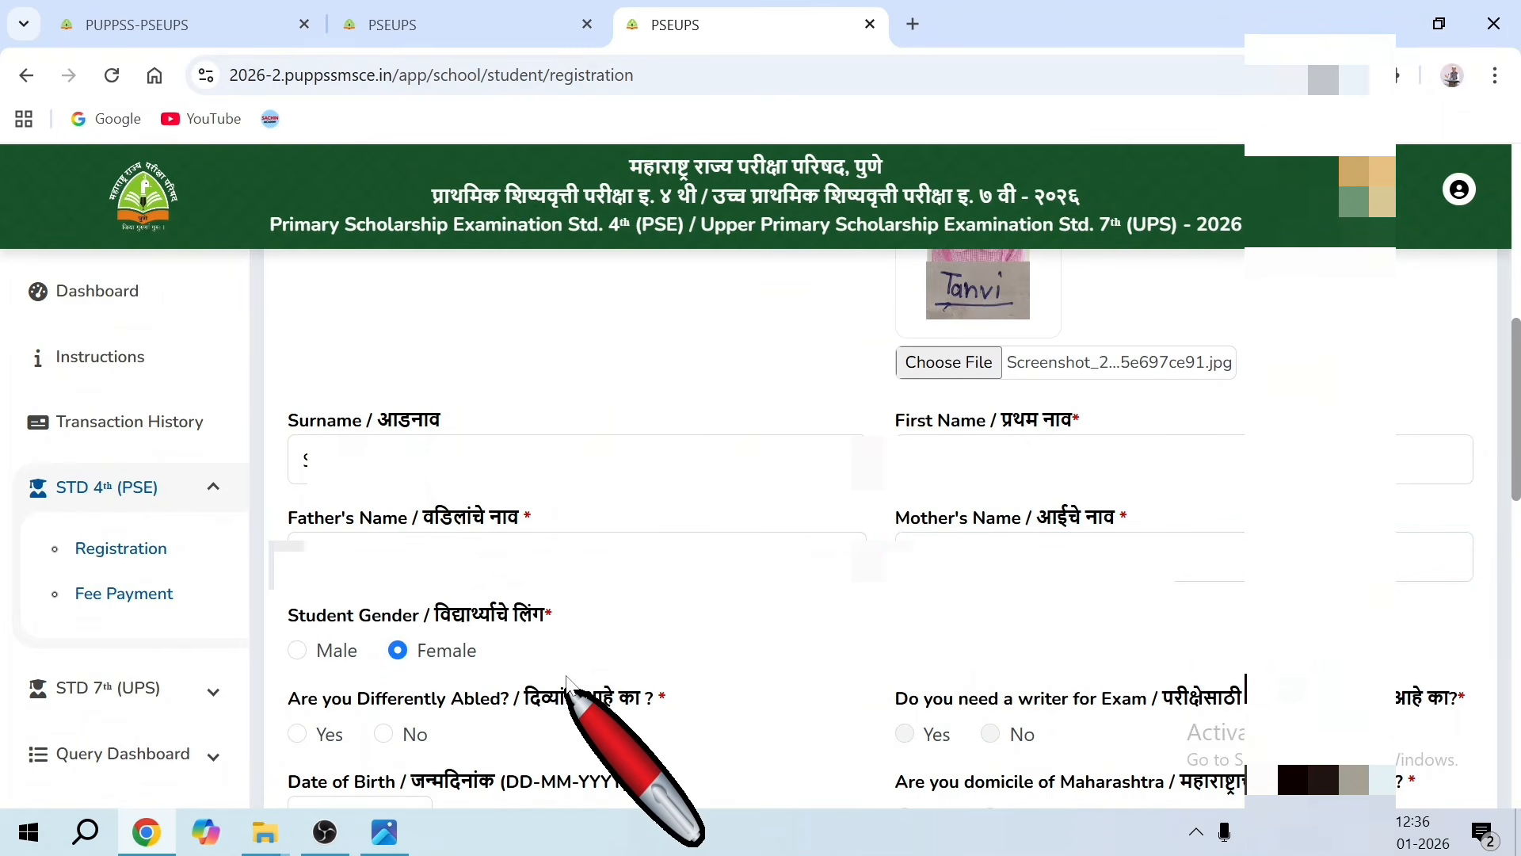
pyautogui.scroll(-4, 707, 643)
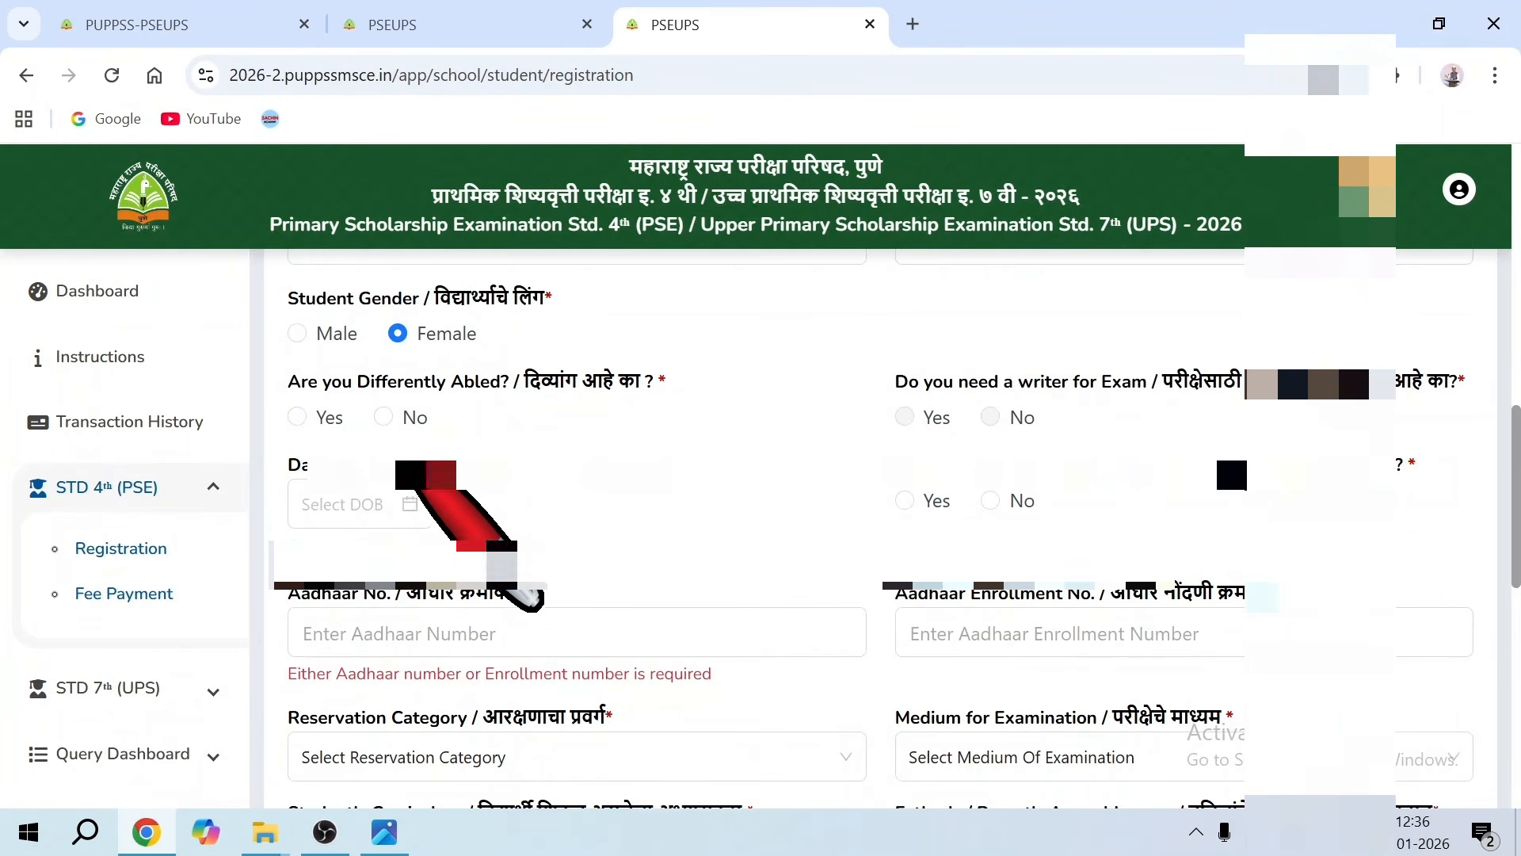
# Mark the student as not differently abled and pick the student's date of birth from the calendar
pyautogui.click(384, 418)
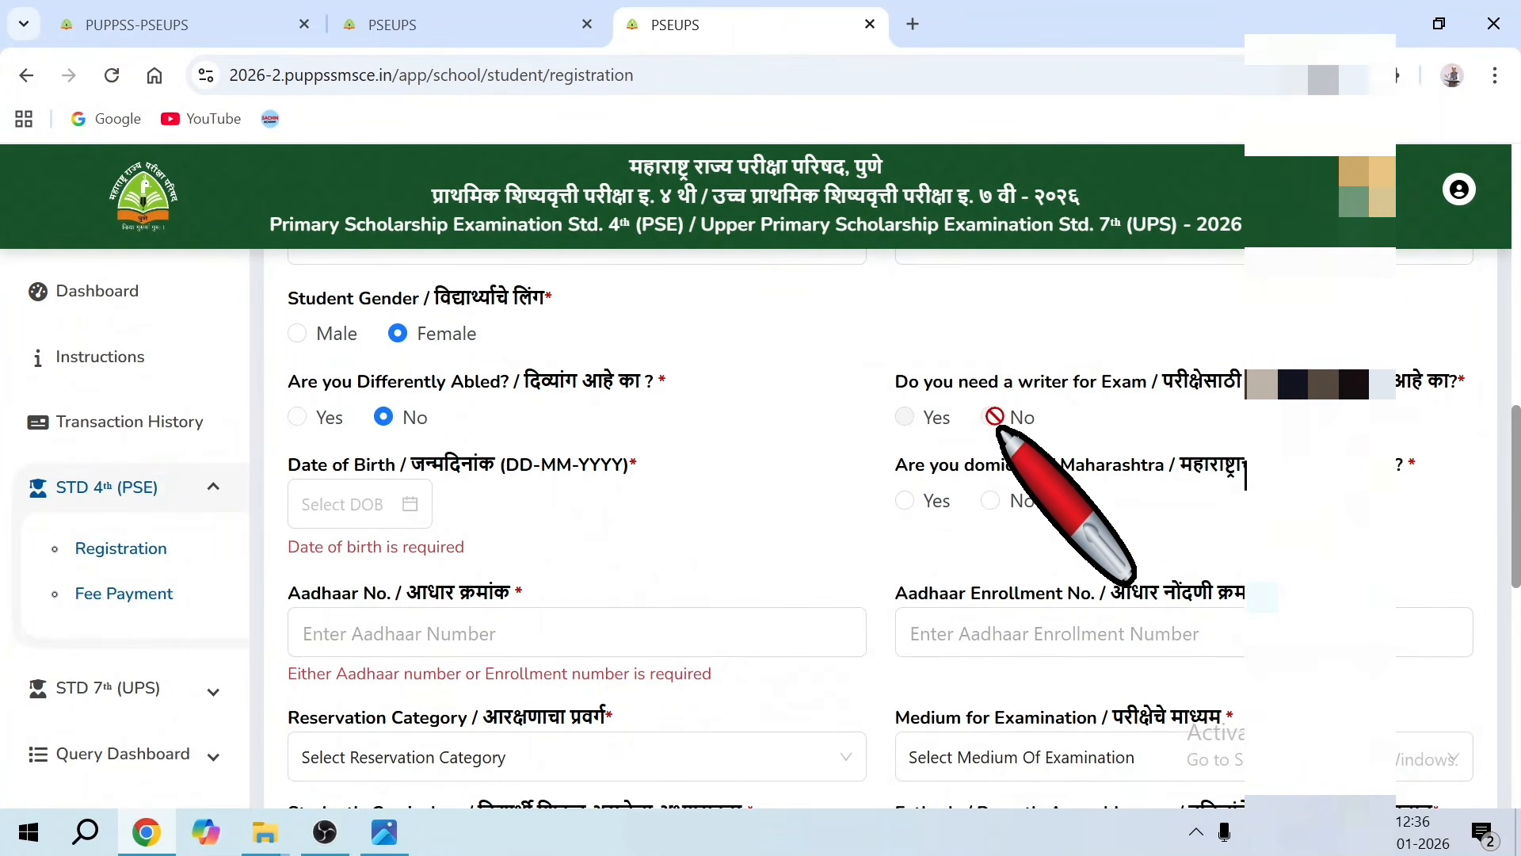
pyautogui.click(411, 506)
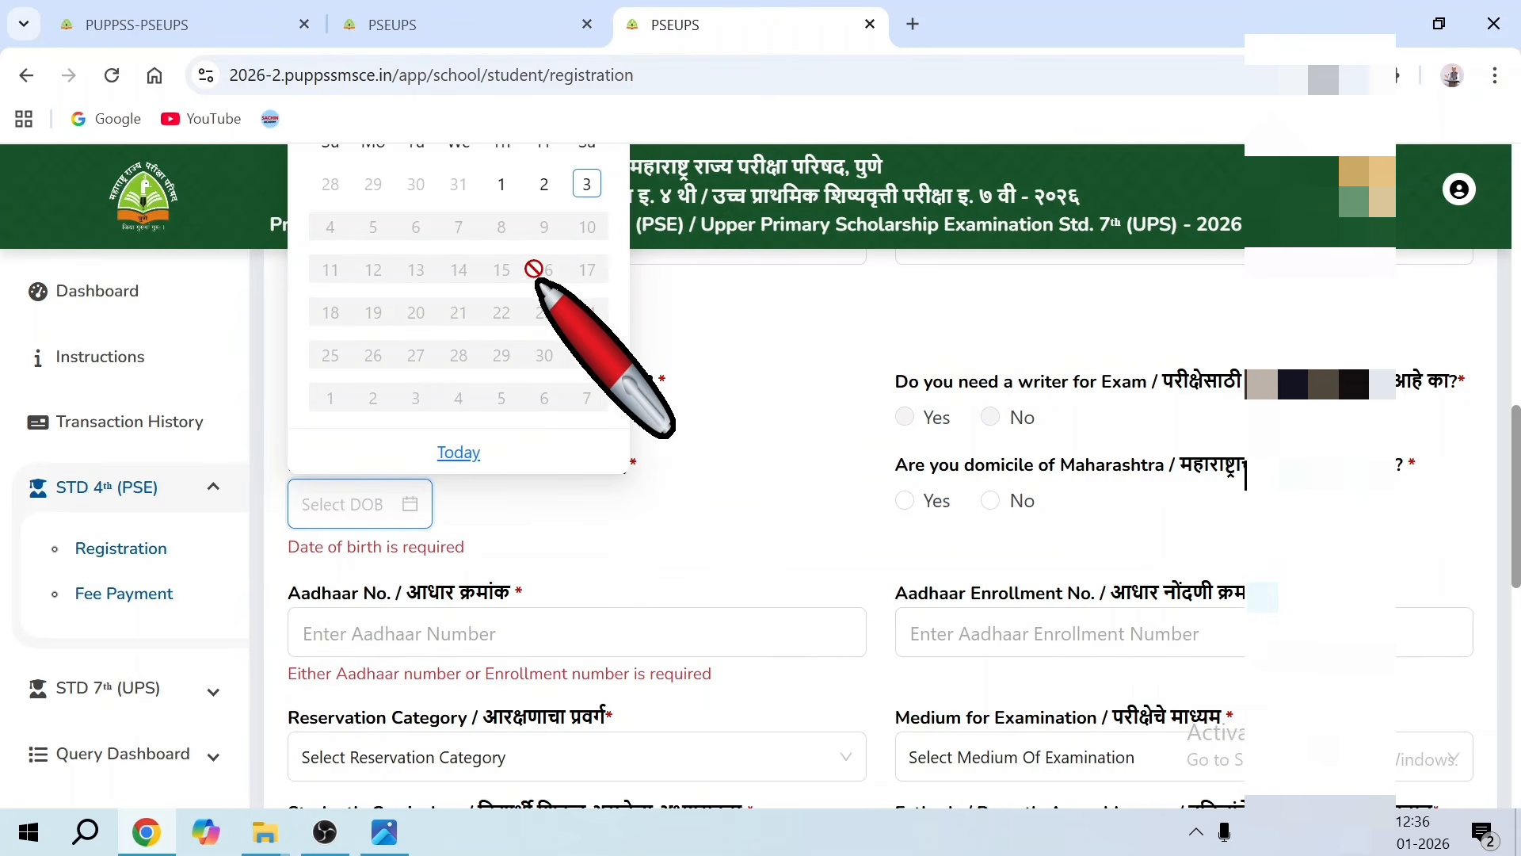
pyautogui.scroll(4, 541, 262)
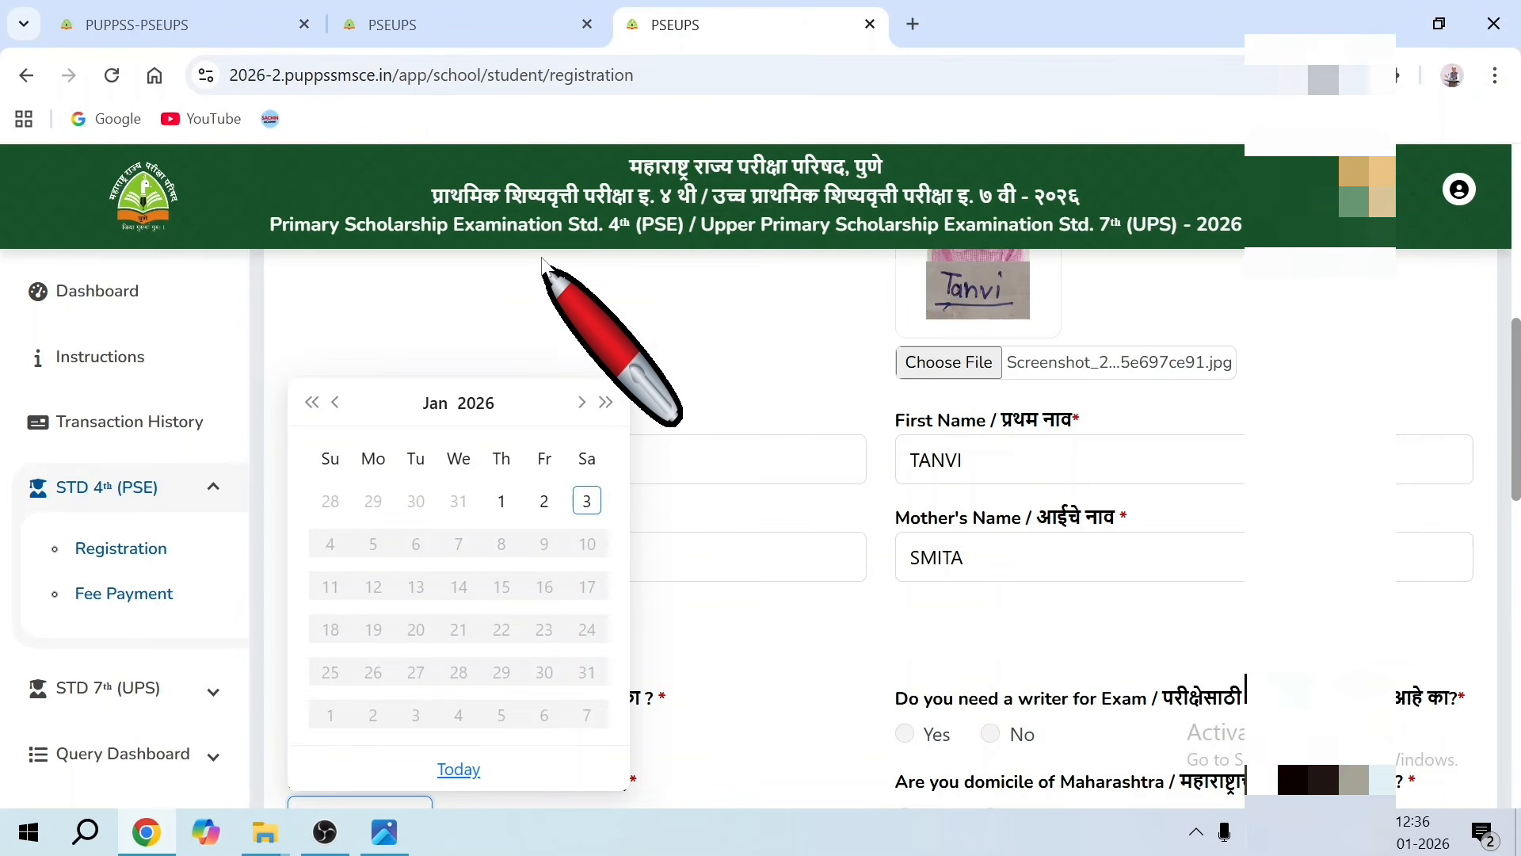
pyautogui.click(483, 402)
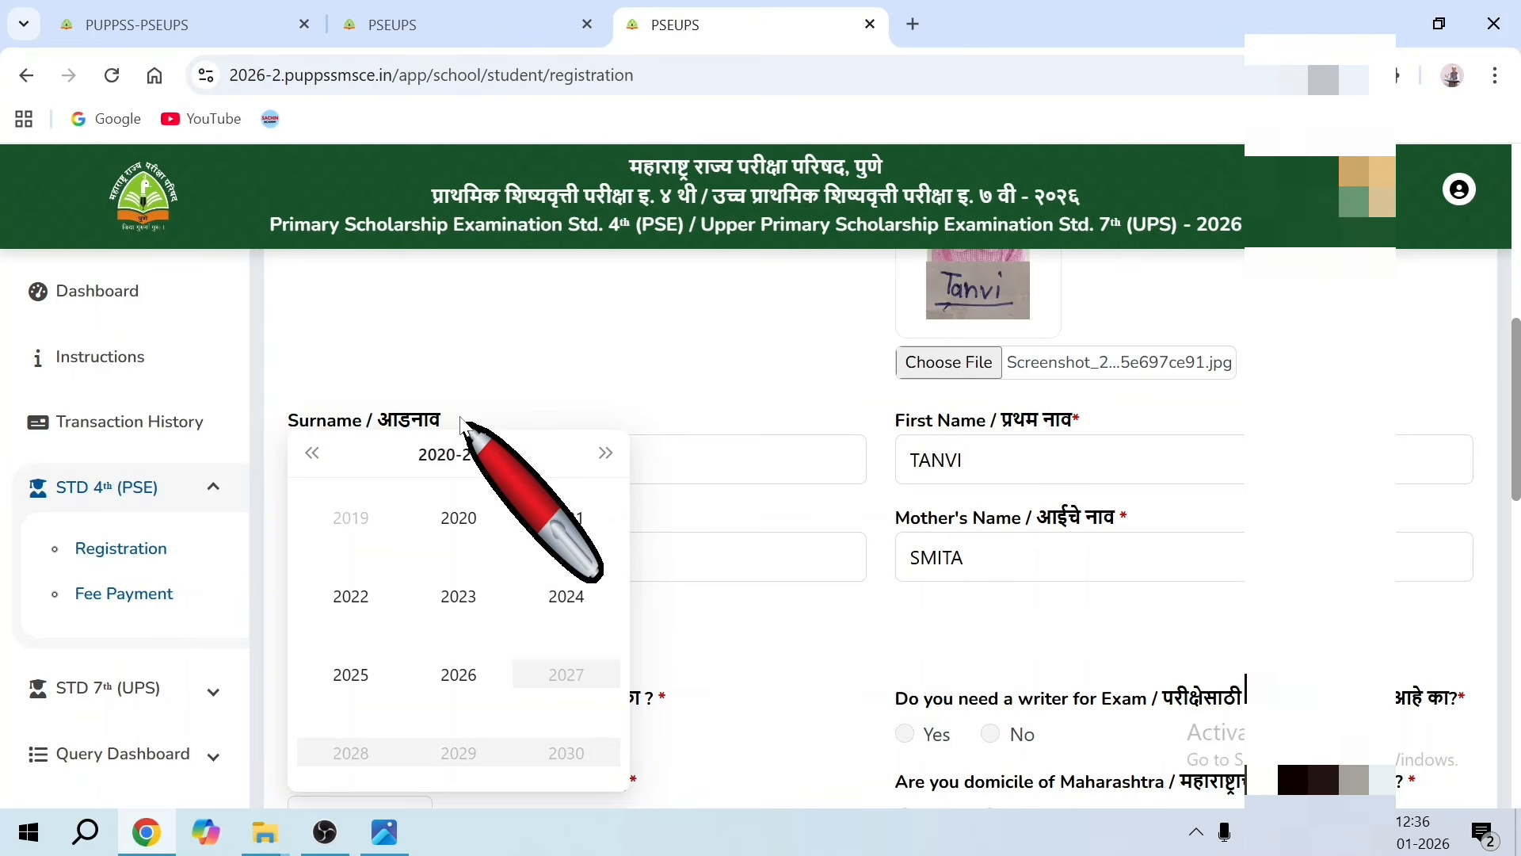
pyautogui.click(313, 454)
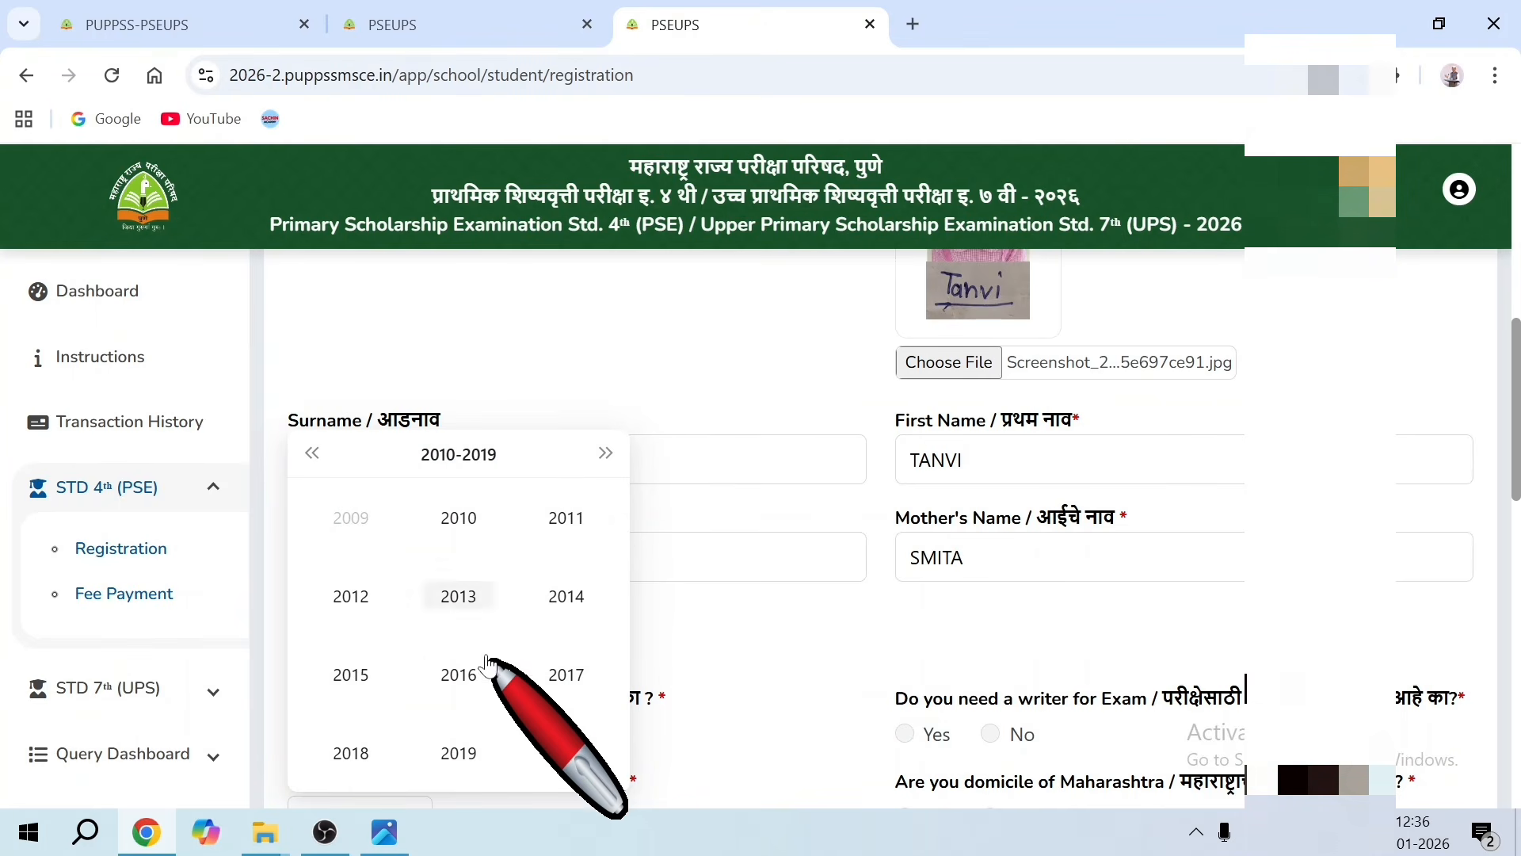
pyautogui.click(463, 675)
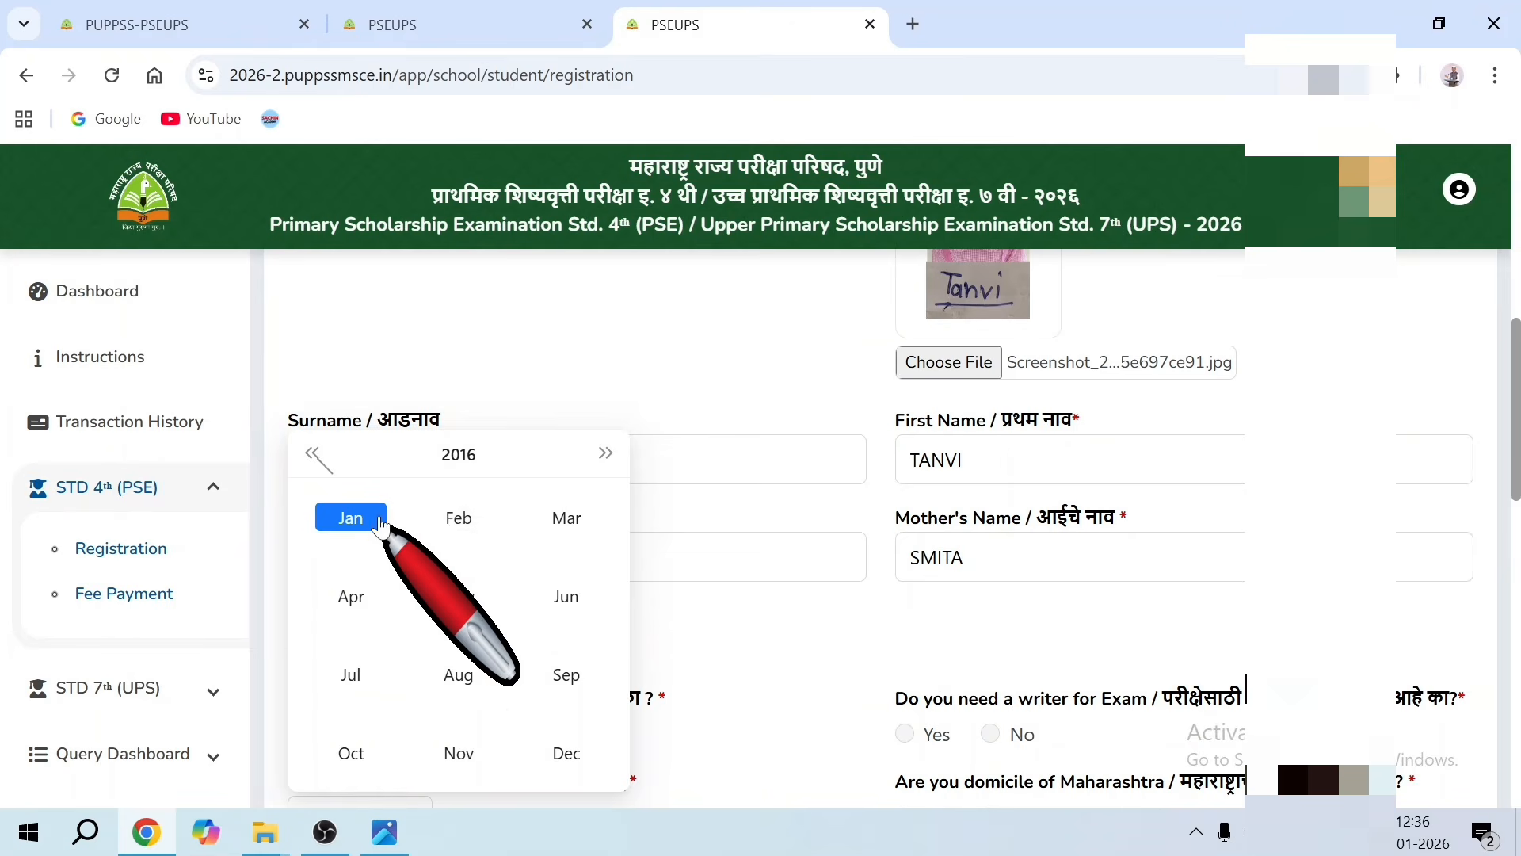
pyautogui.click(377, 519)
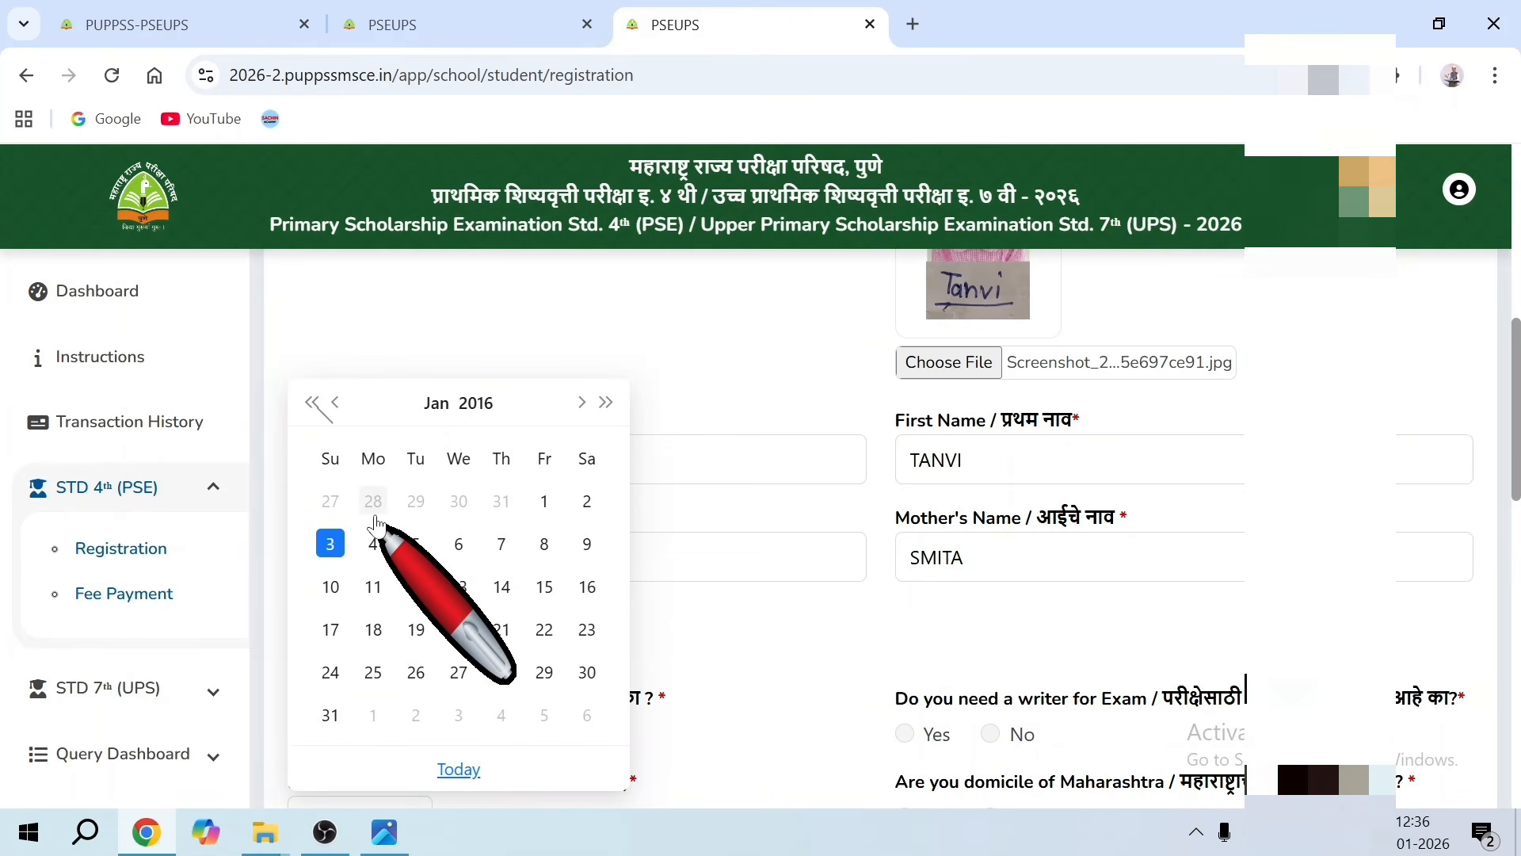
pyautogui.click(544, 630)
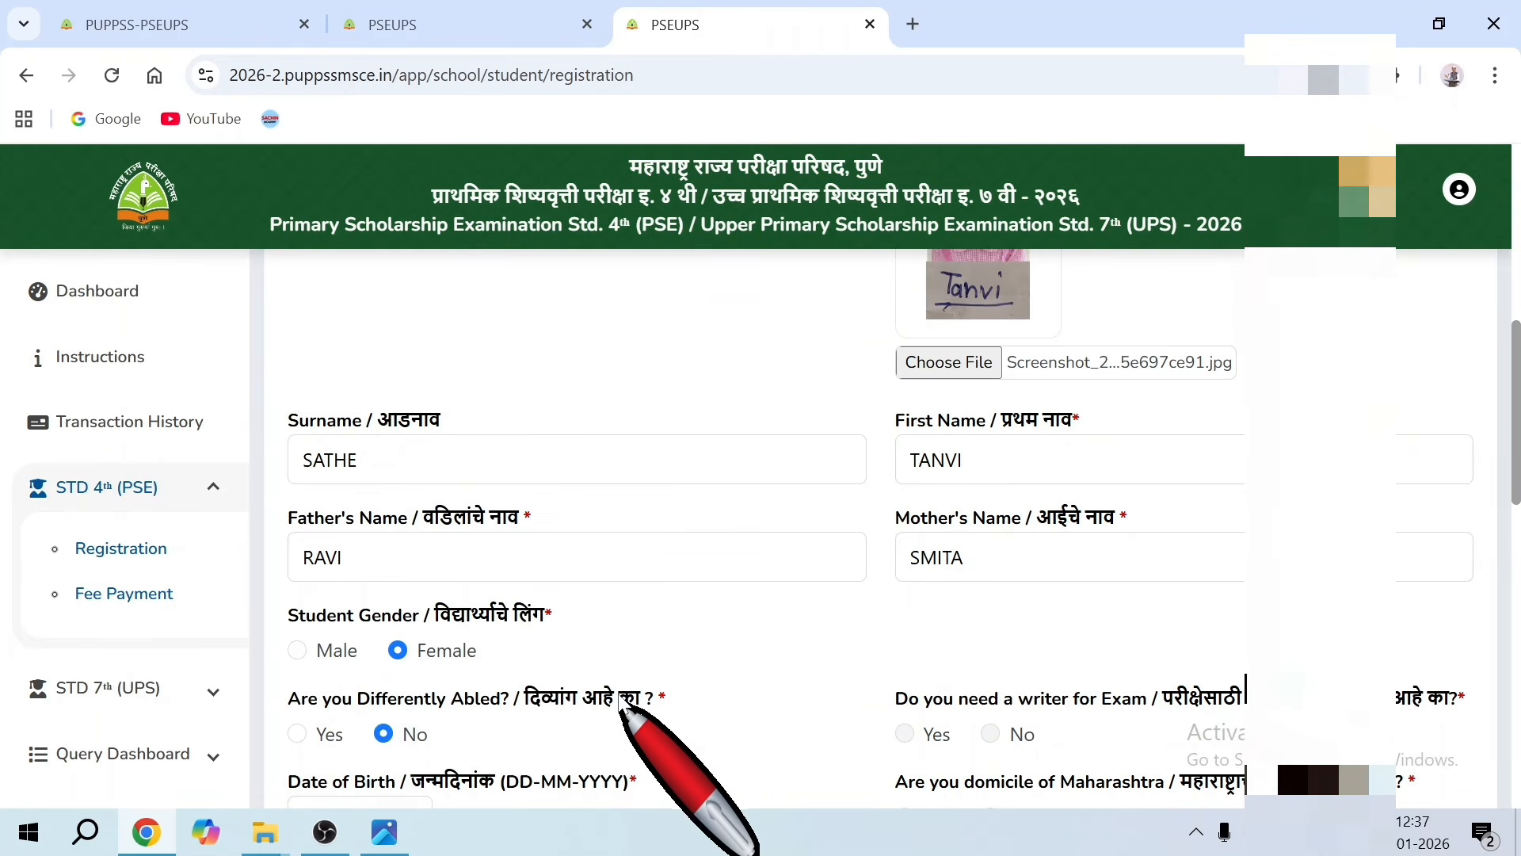
# Set the student's Maharashtra domicile to Yes and enter the student's Aadhaar number
pyautogui.scroll(-4, 638, 677)
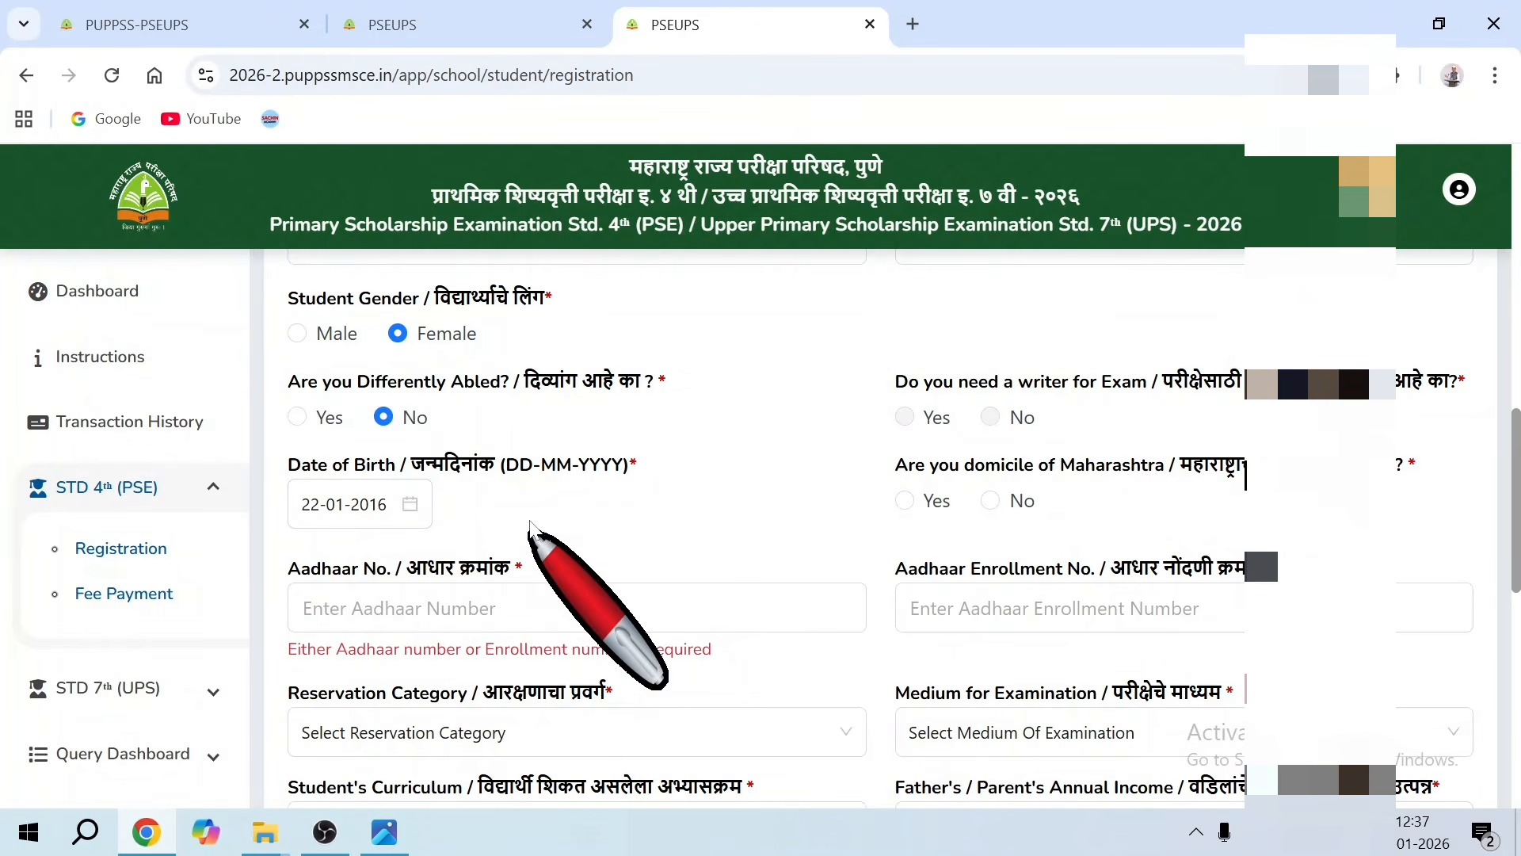
pyautogui.click(906, 501)
pyautogui.click(572, 621)
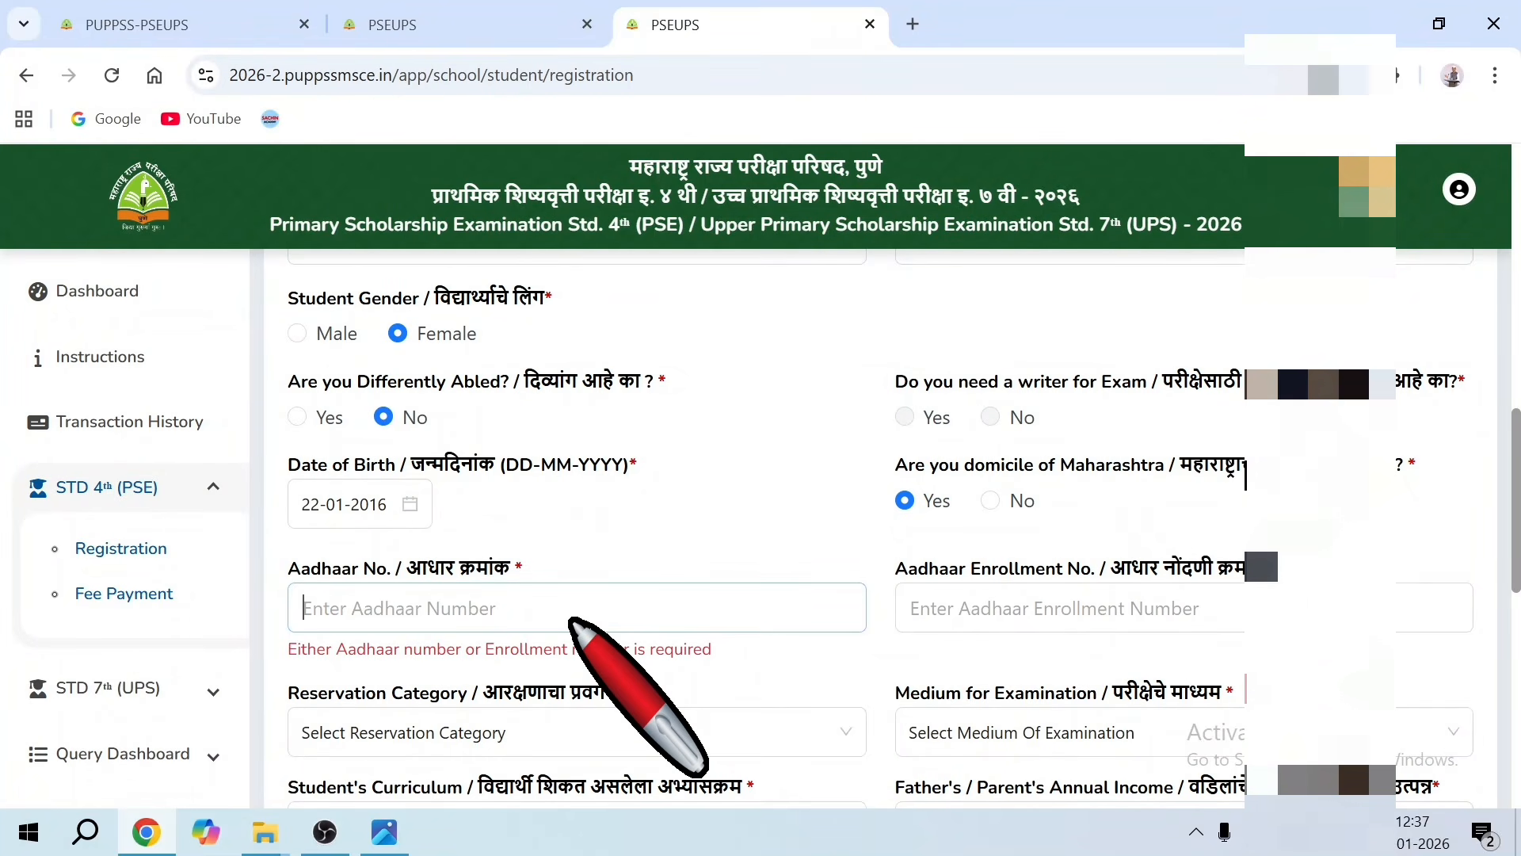
pyautogui.write('••')
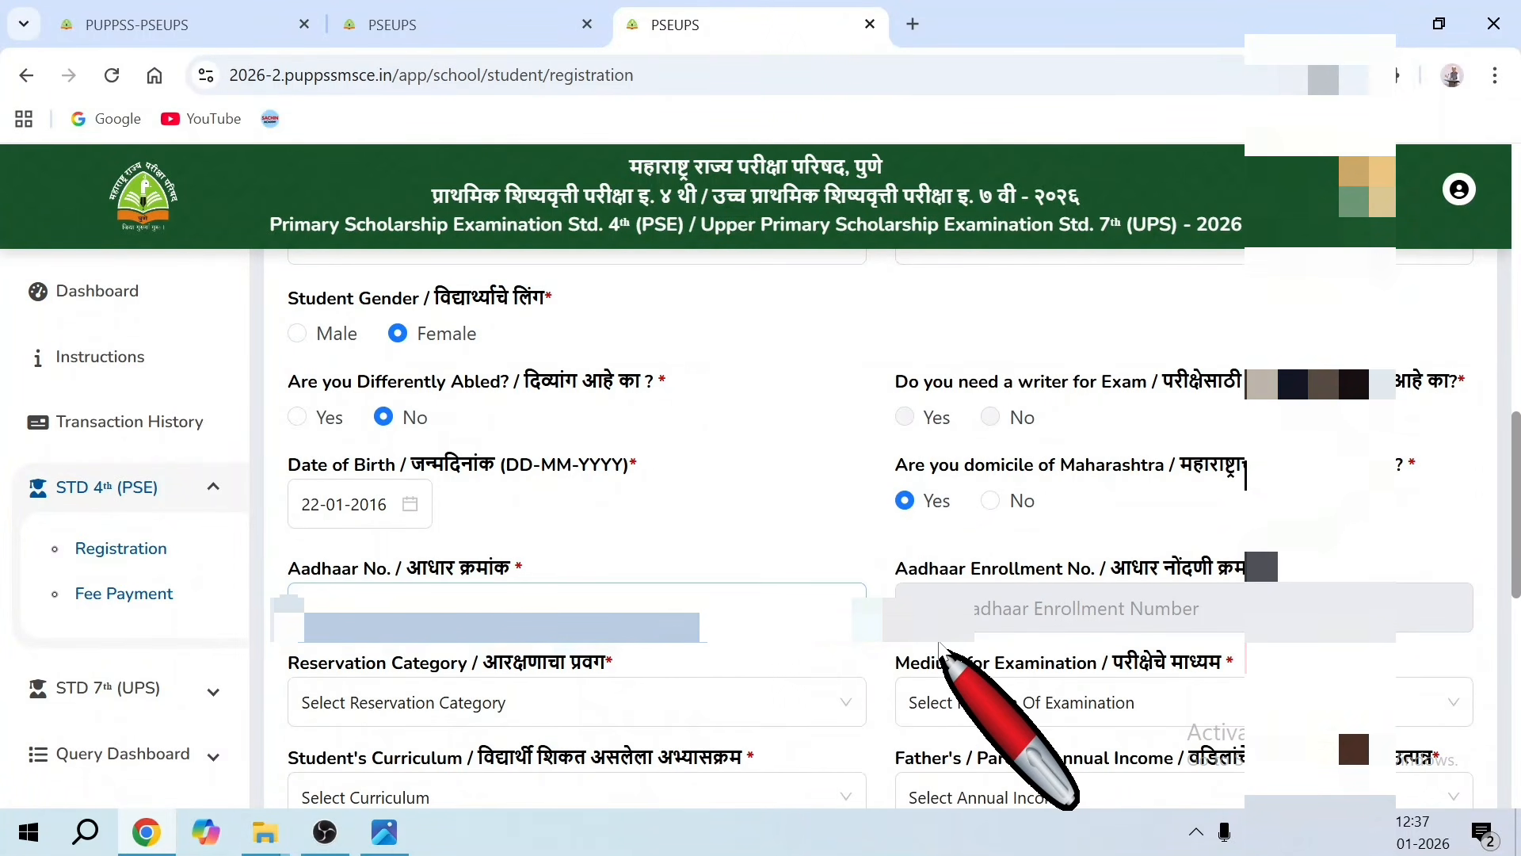
# Set the reservation category to SC, the medium for examination to Marathi and the curriculum to Government of Maharashtra (MSCERT)
pyautogui.click(820, 700)
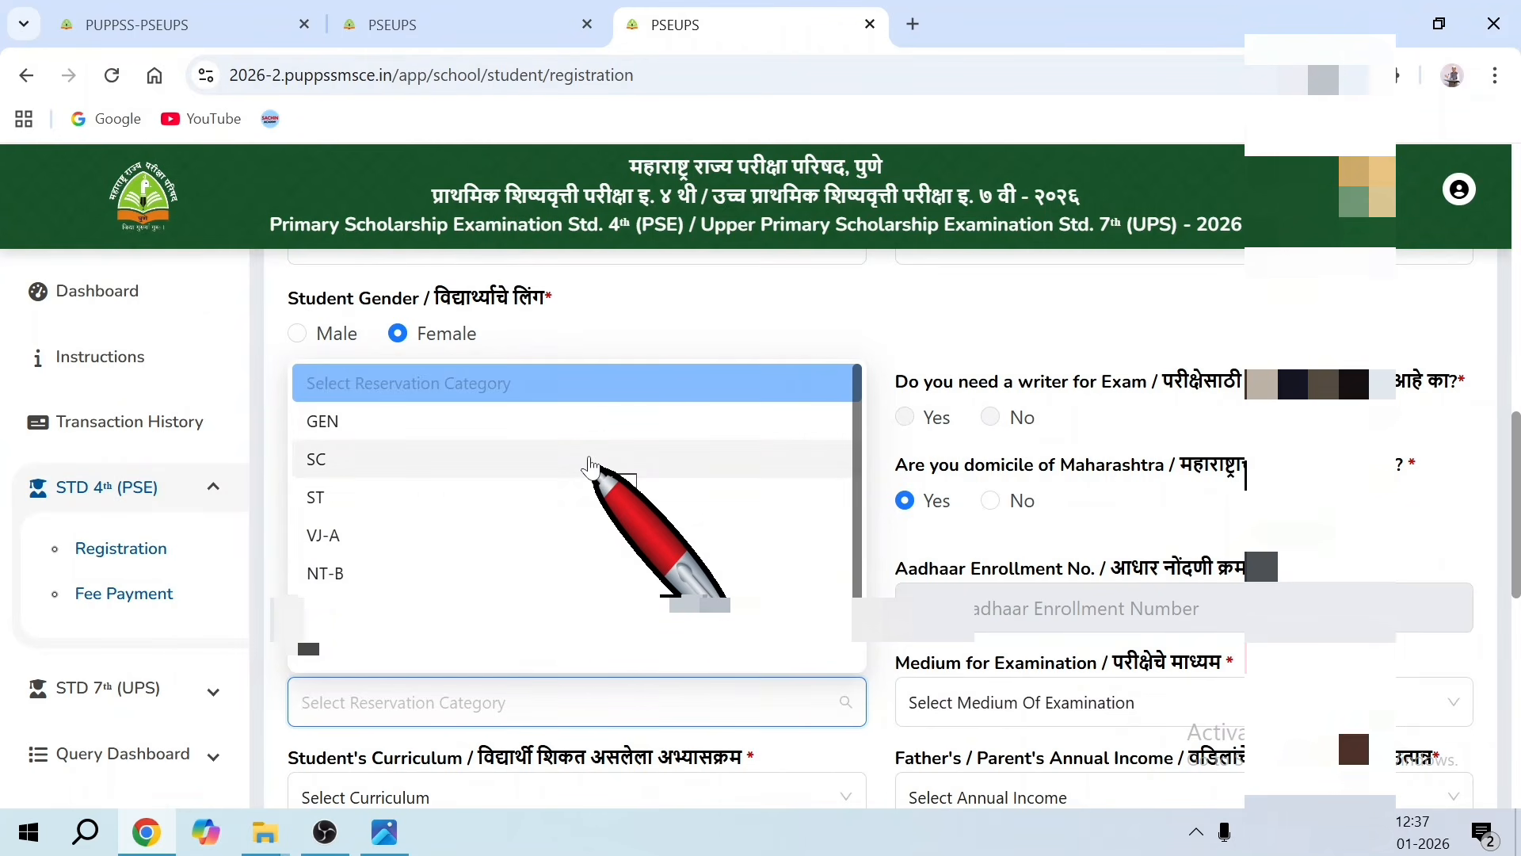
pyautogui.click(590, 465)
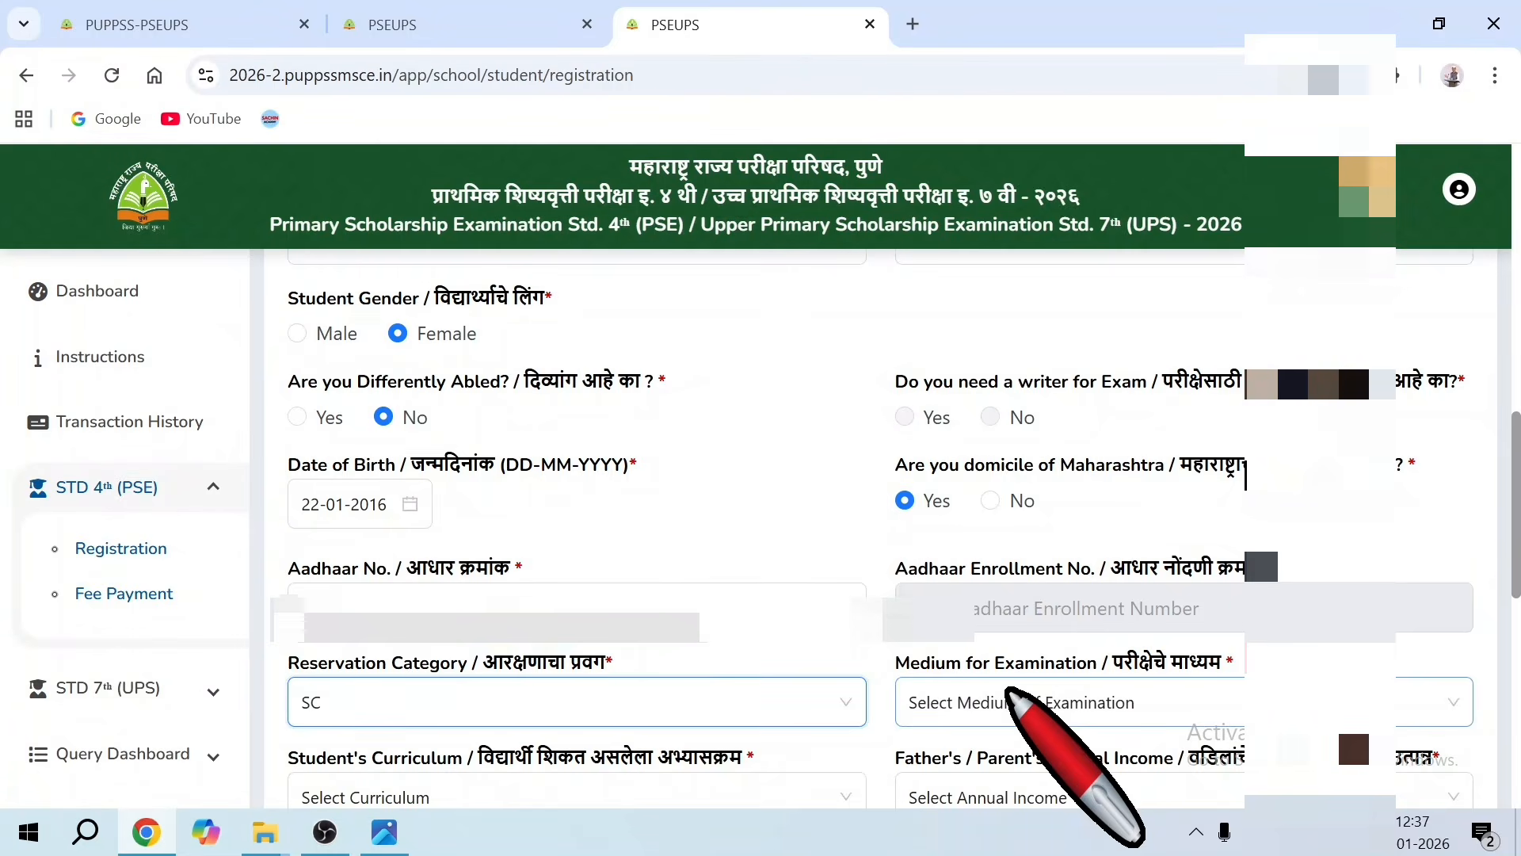
pyautogui.scroll(-4, 1013, 697)
pyautogui.click(1066, 400)
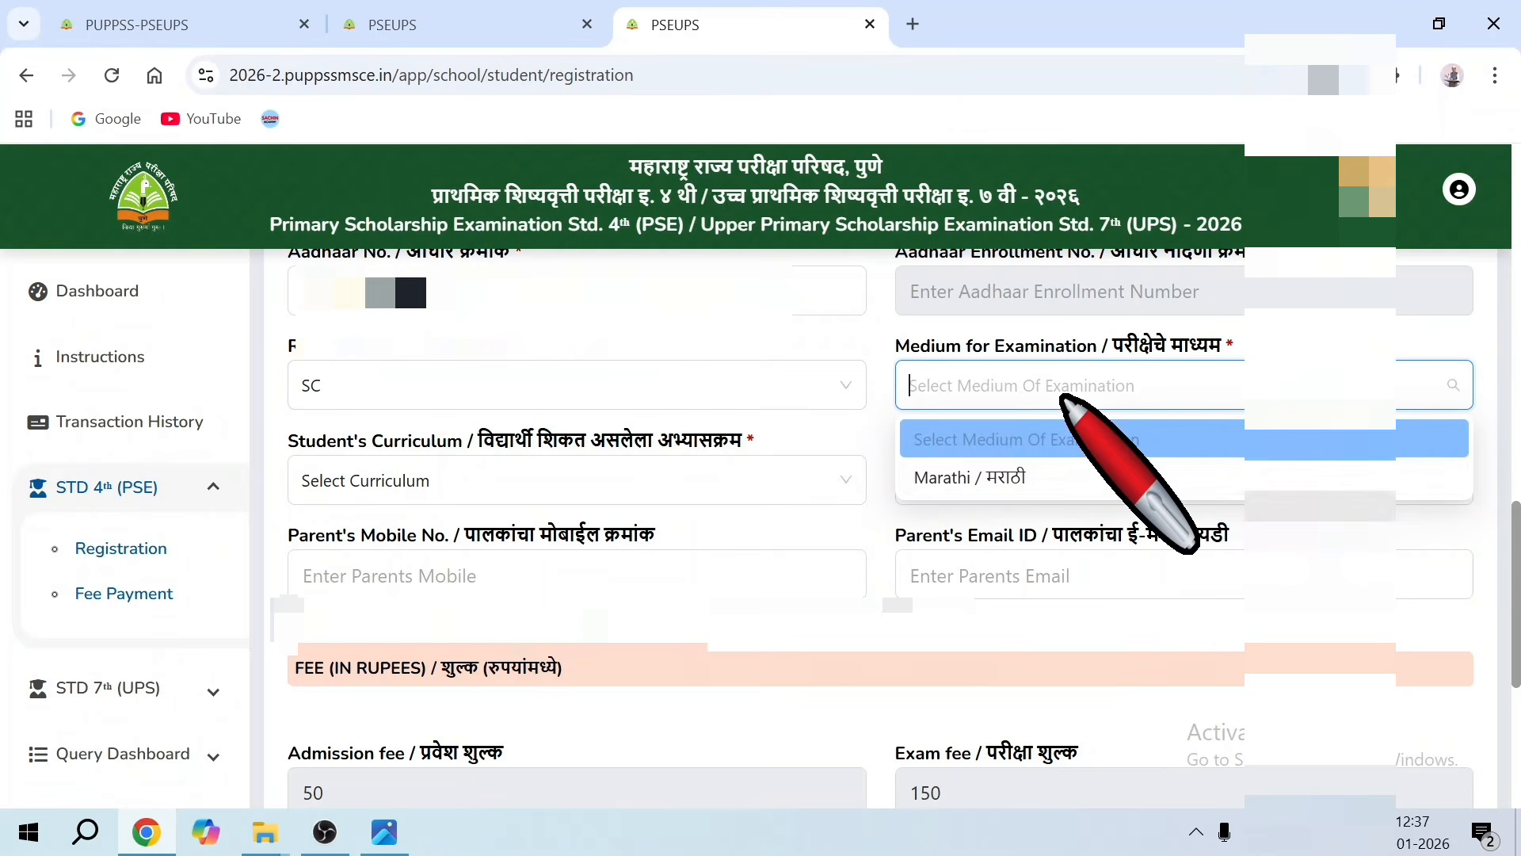
pyautogui.click(1028, 476)
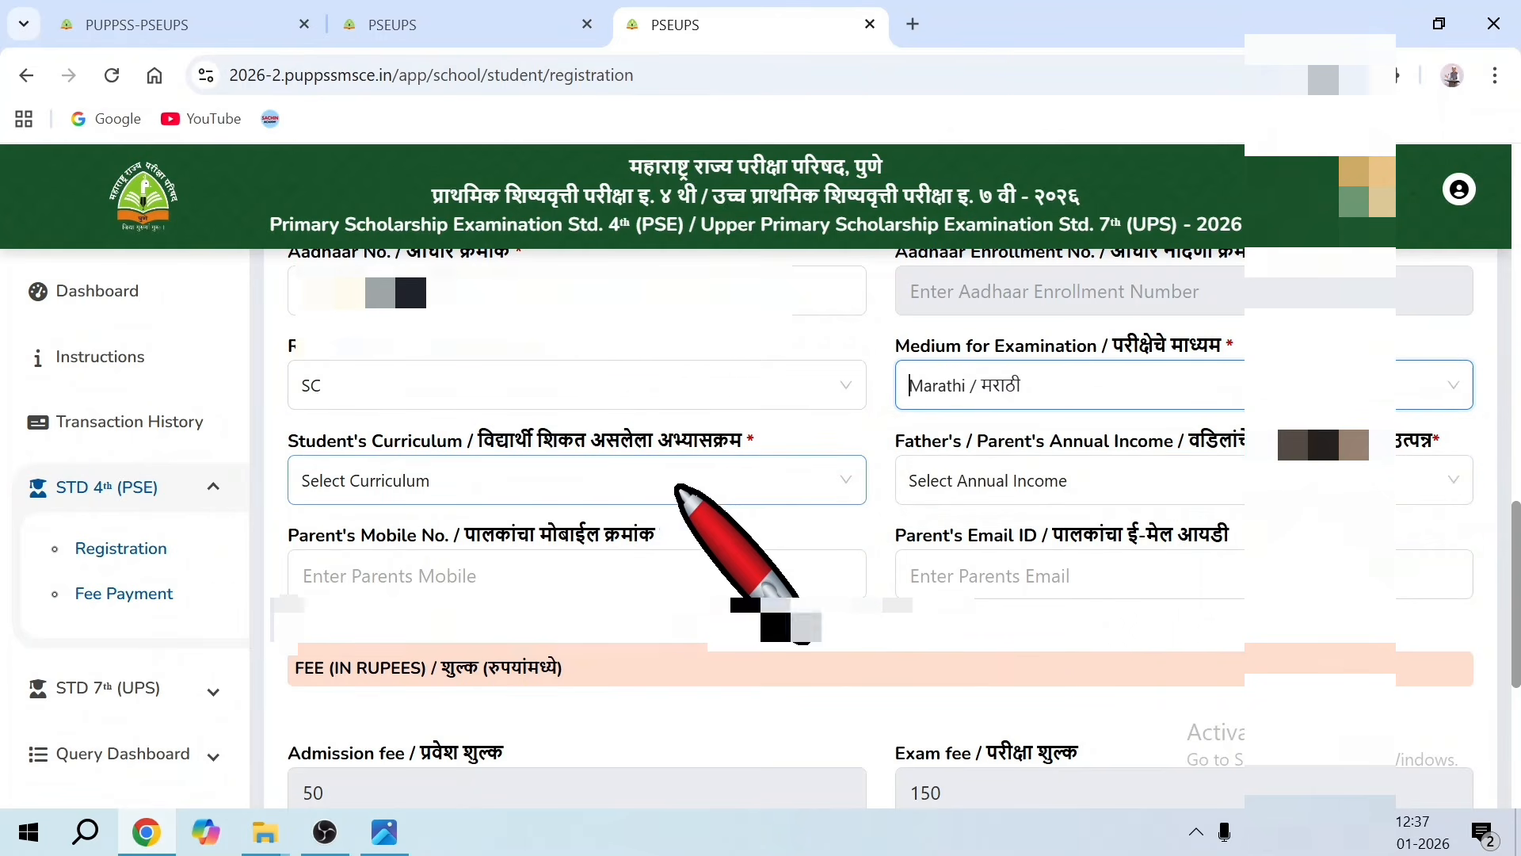
pyautogui.click(678, 492)
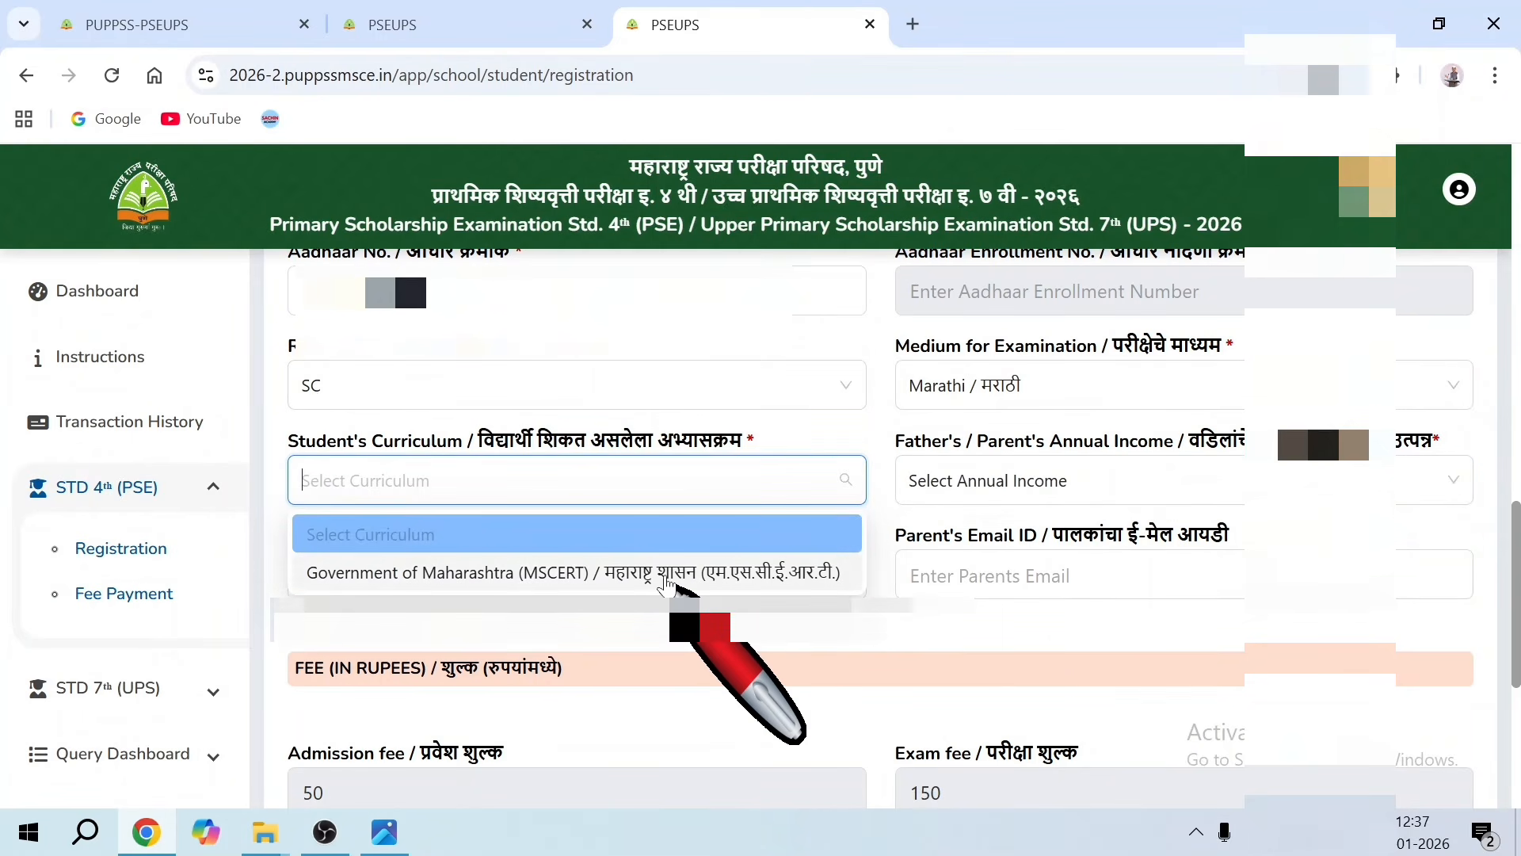
pyautogui.click(666, 574)
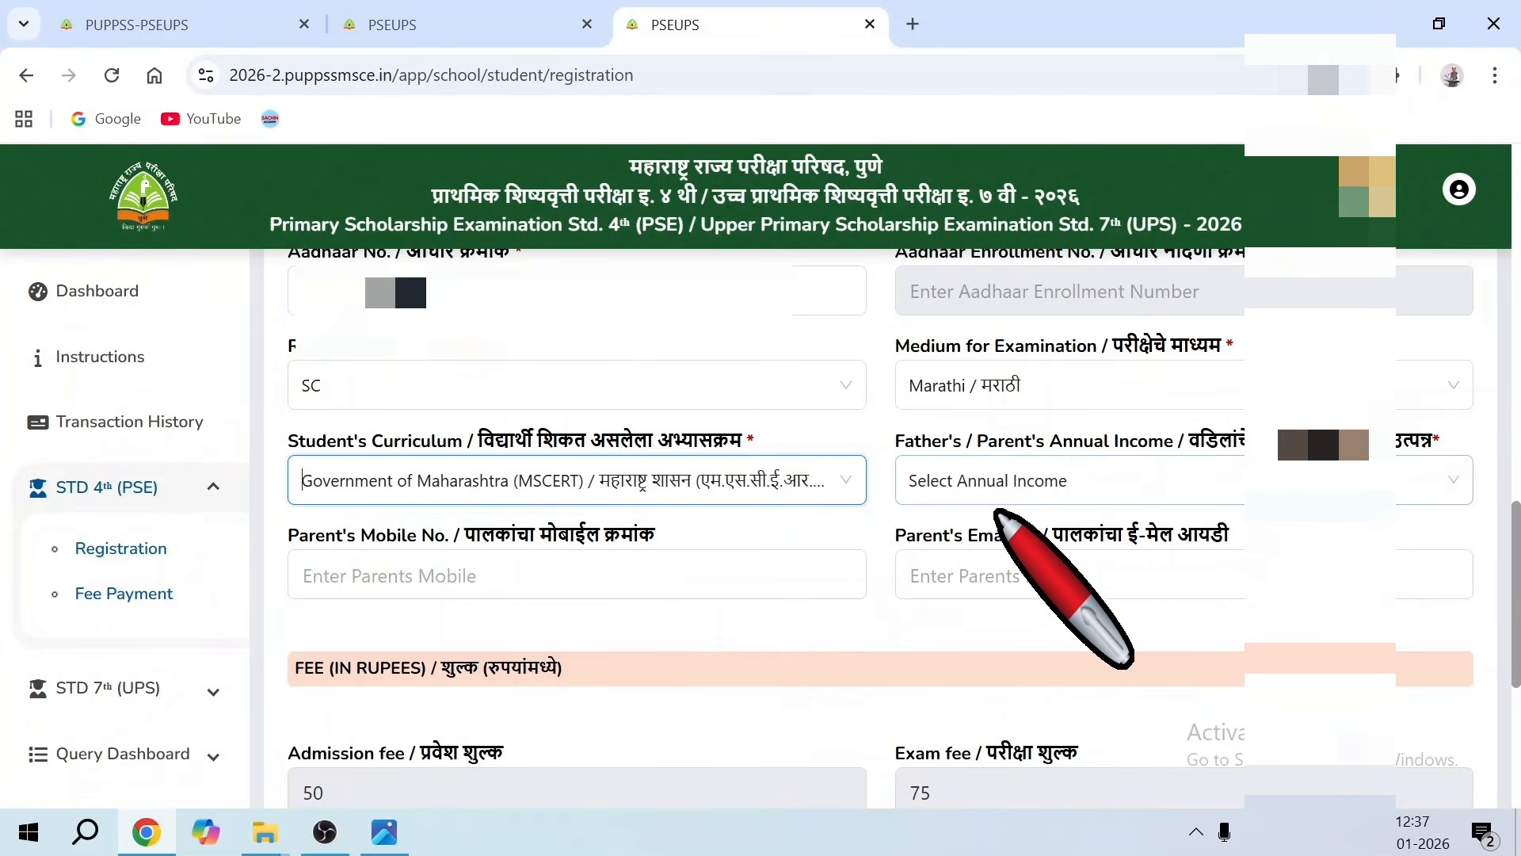
# Set the parent's annual income to Up to ₹1,00,000 and enter the parent's mobile number
pyautogui.click(994, 480)
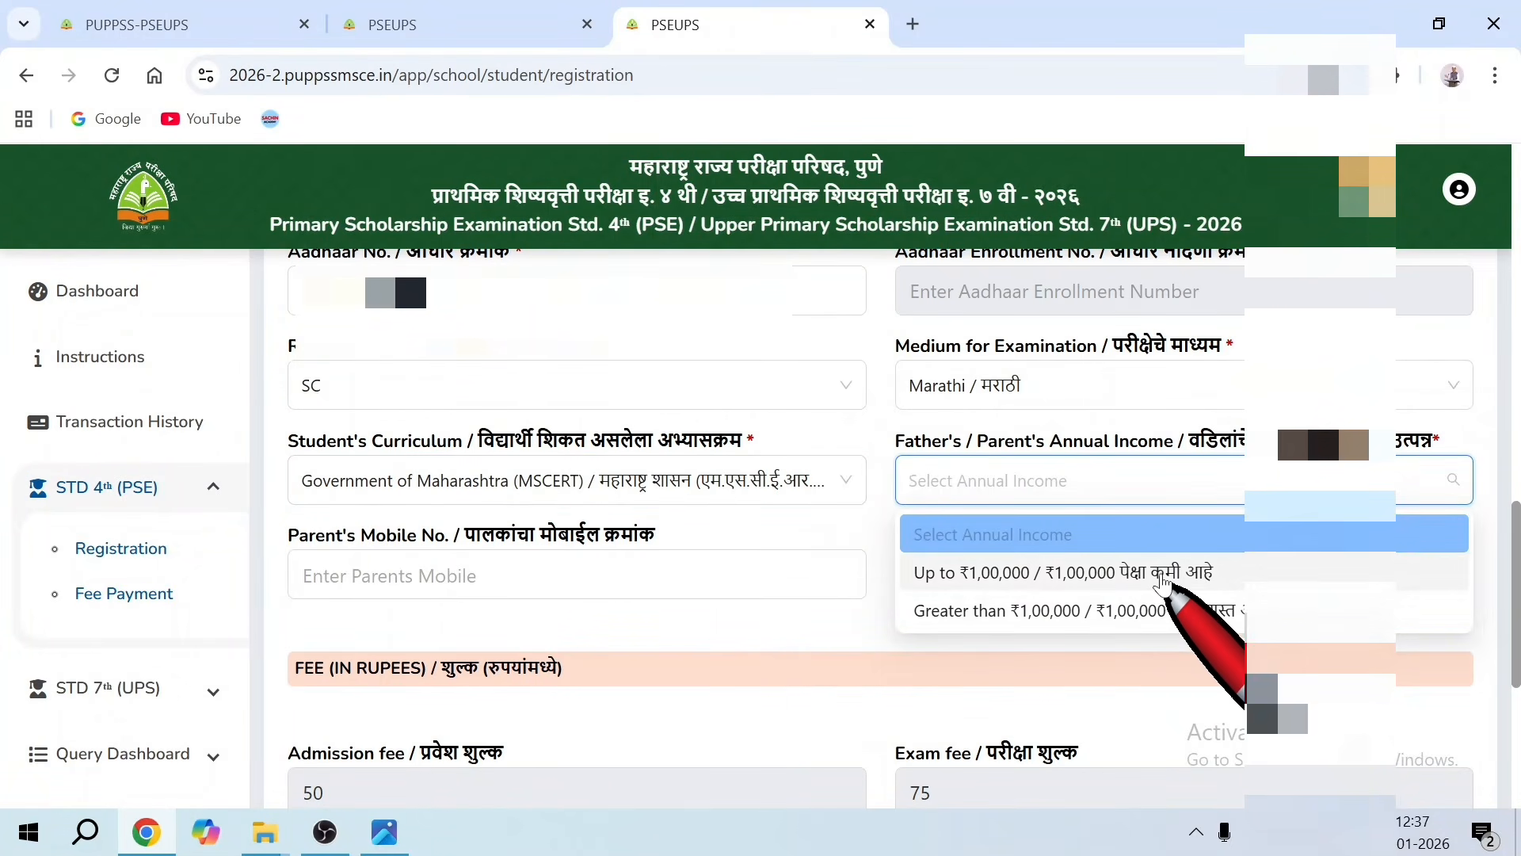
pyautogui.click(1163, 577)
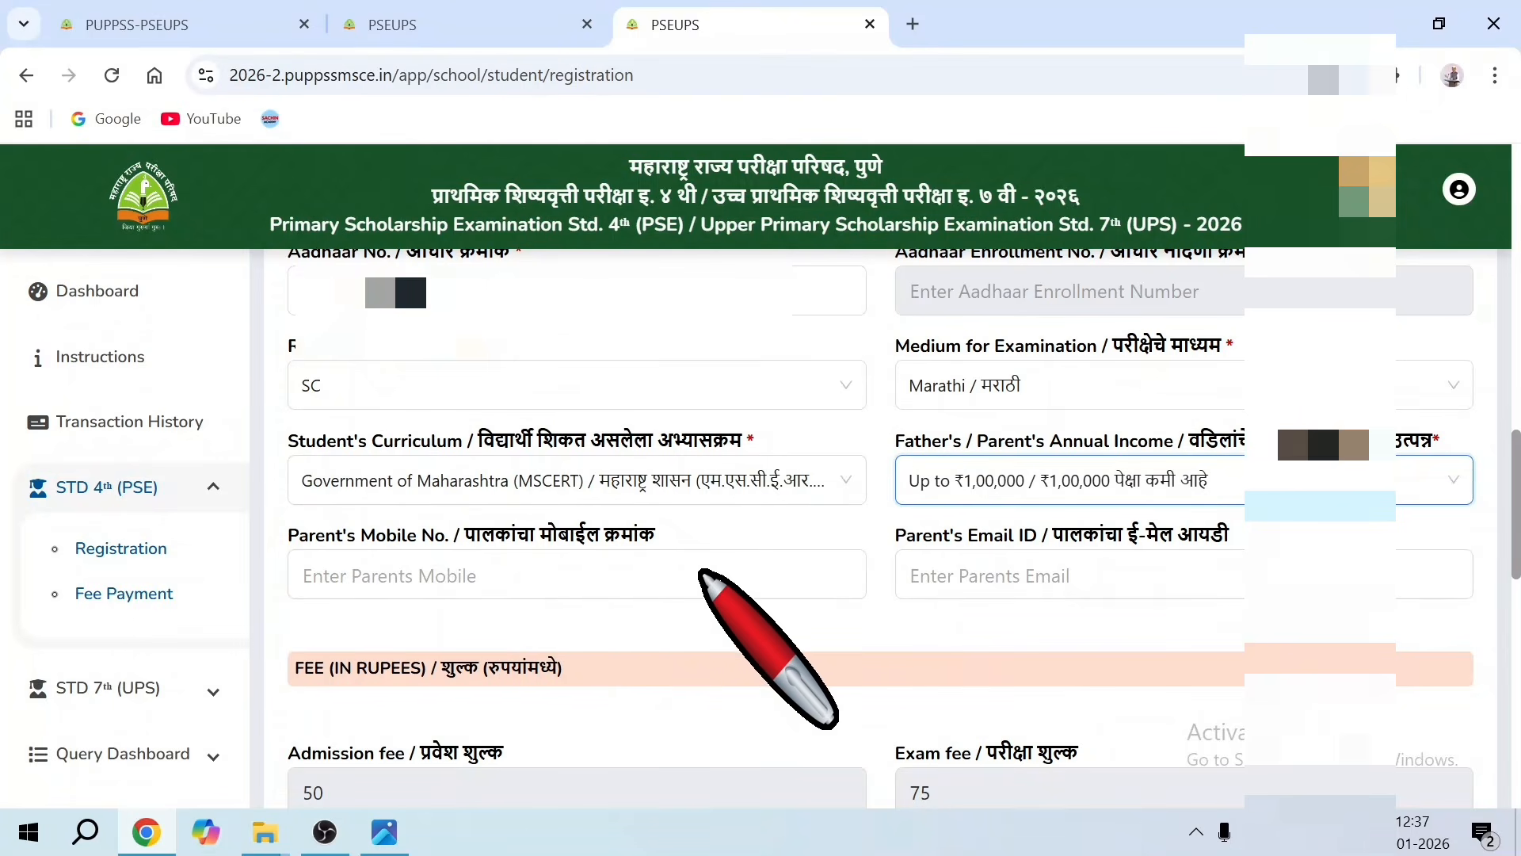
pyautogui.click(559, 588)
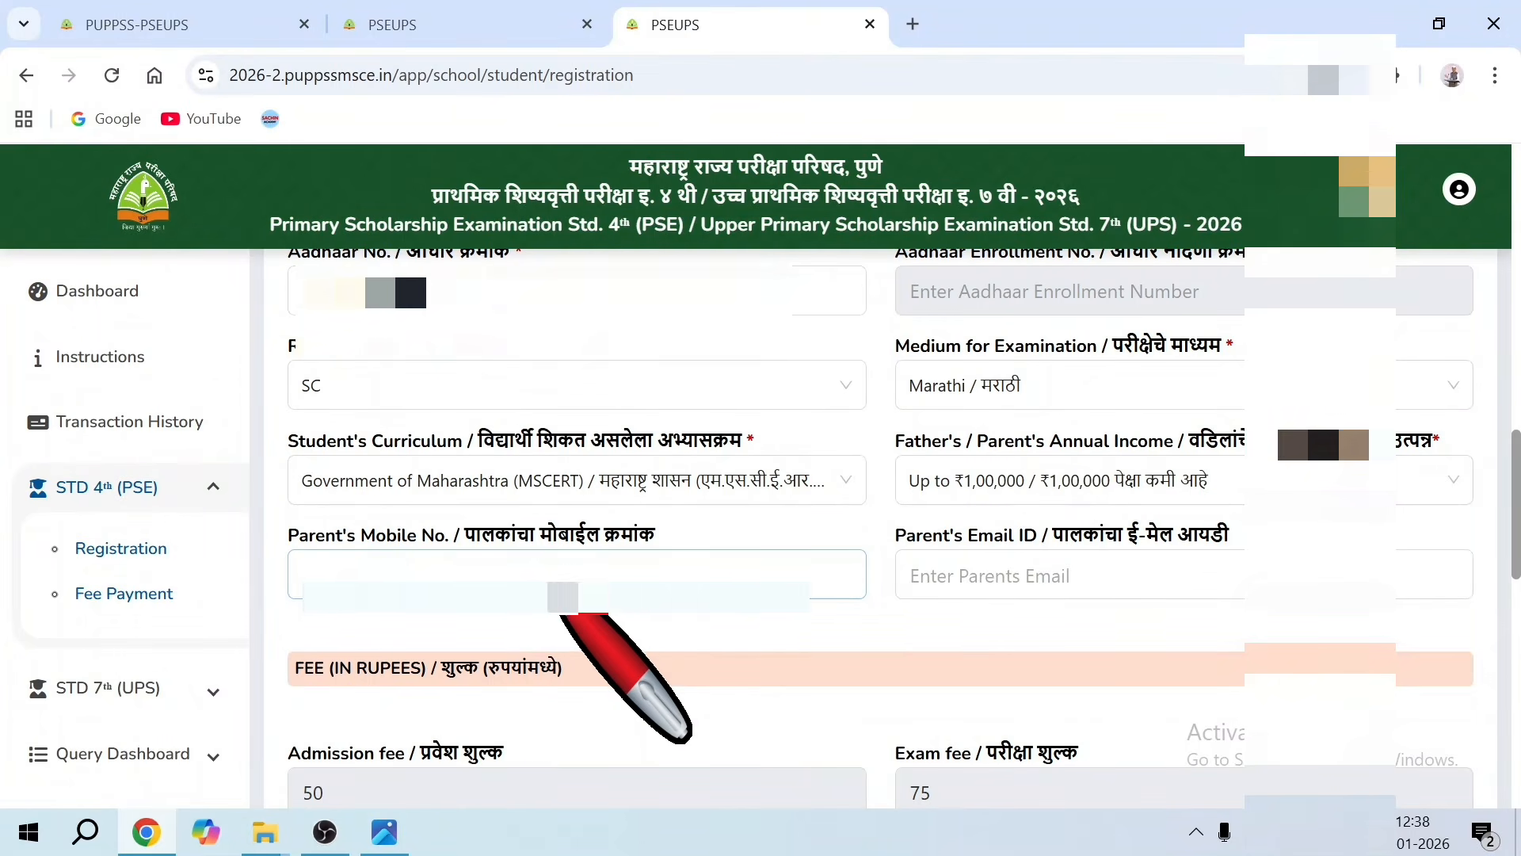
pyautogui.click(1126, 591)
# Check the fee section and the headmaster's undertaking, and save the student application for preview
pyautogui.scroll(-4, 1126, 591)
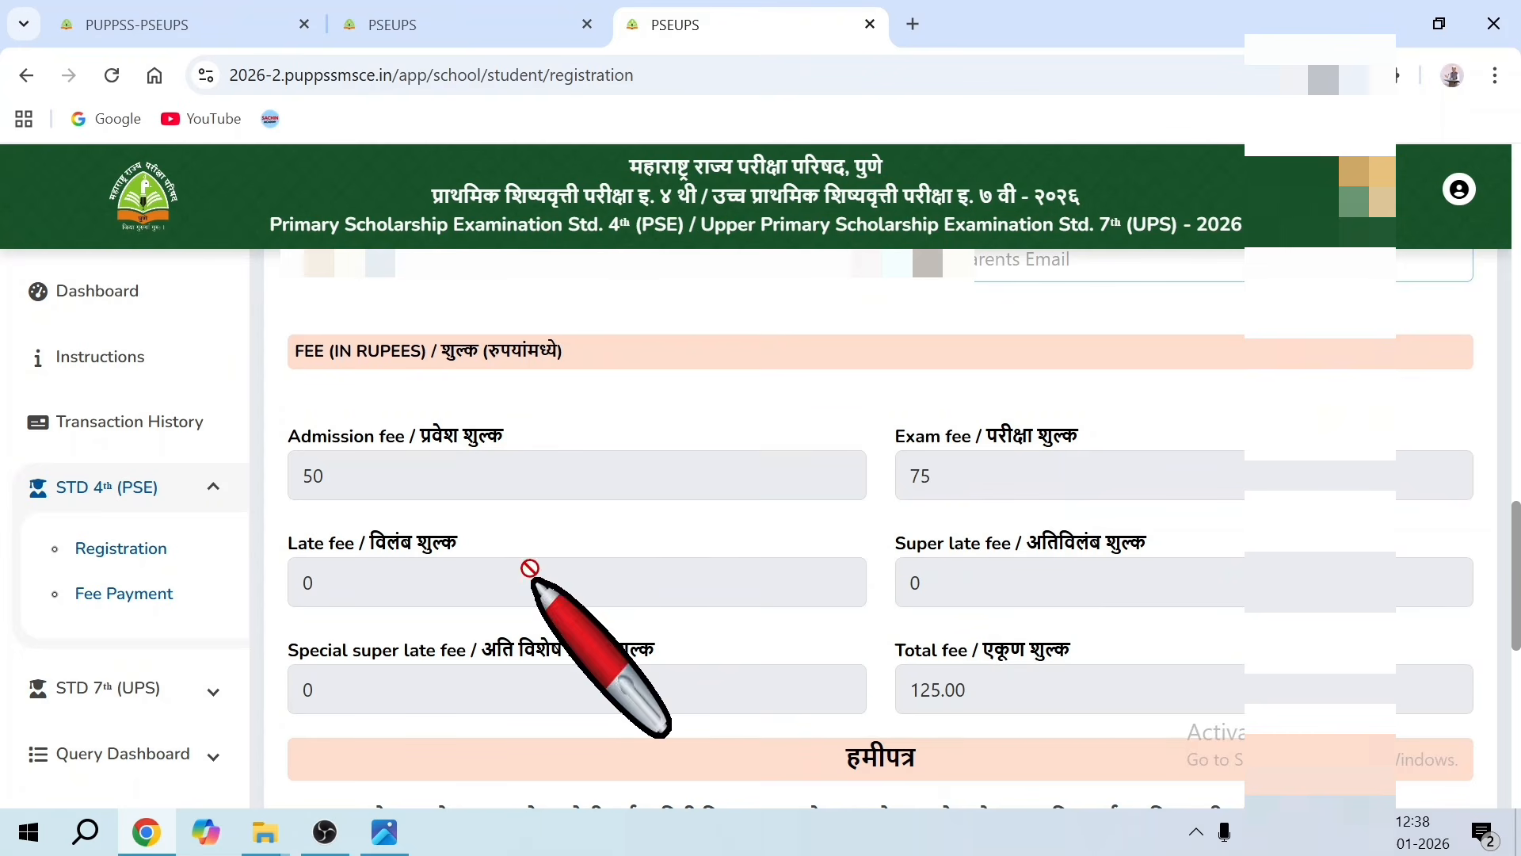
pyautogui.scroll(-4, 972, 601)
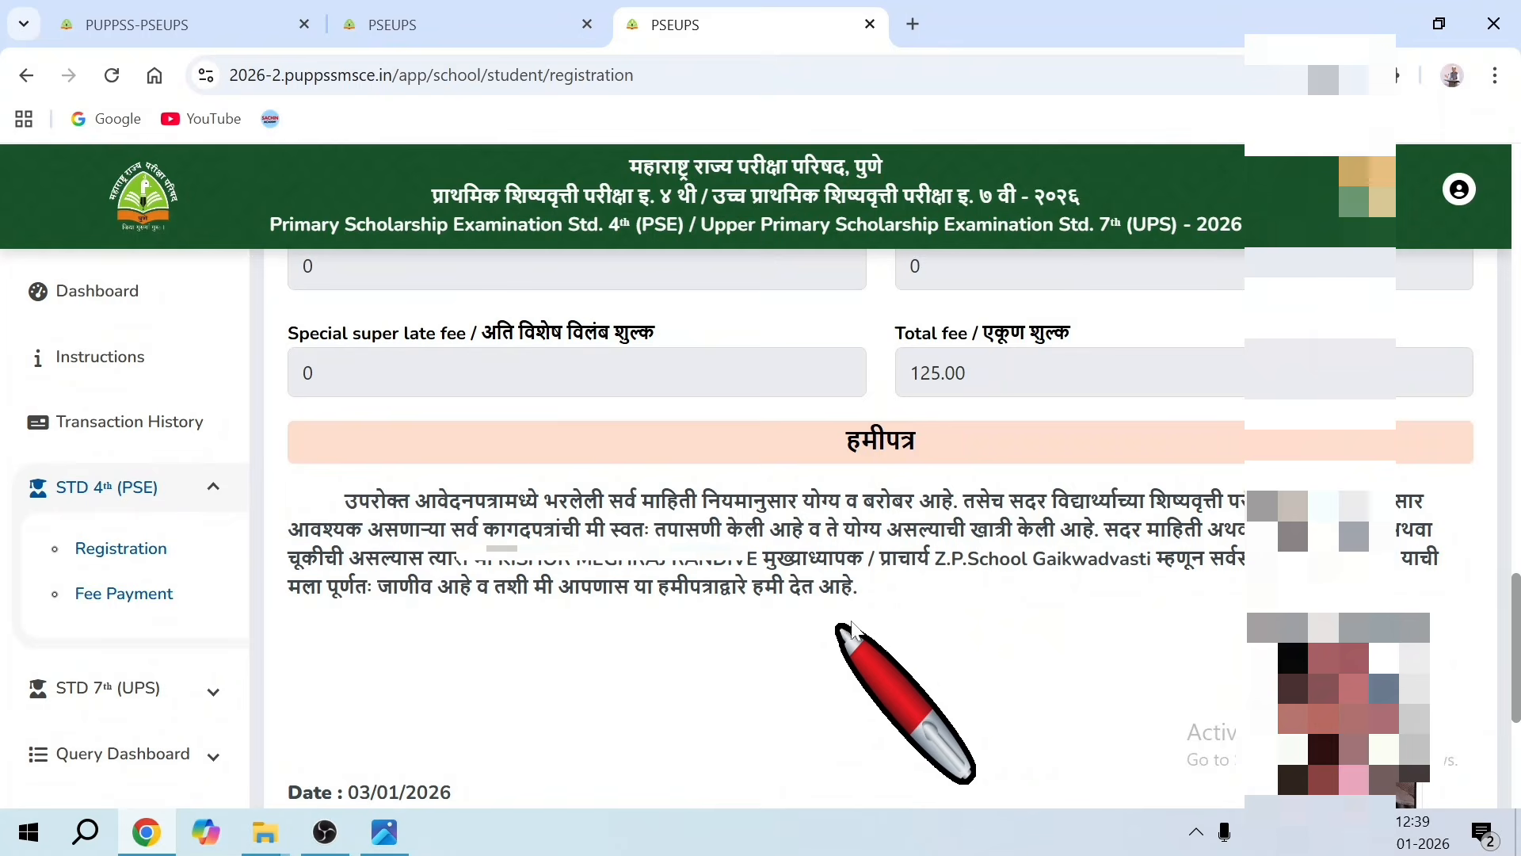
pyautogui.scroll(-4, 905, 646)
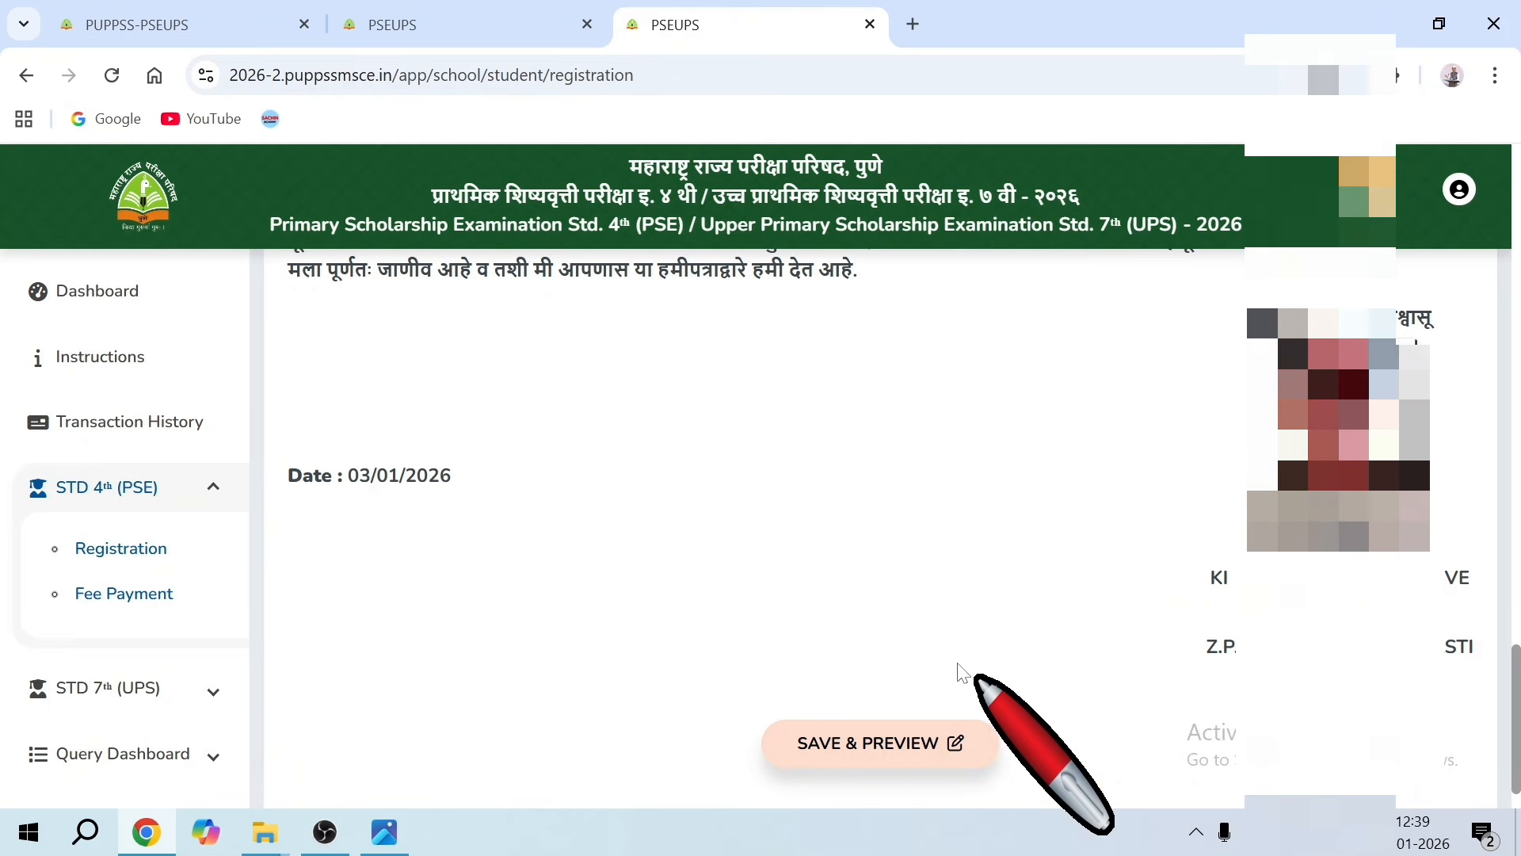
pyautogui.scroll(-1, 730, 634)
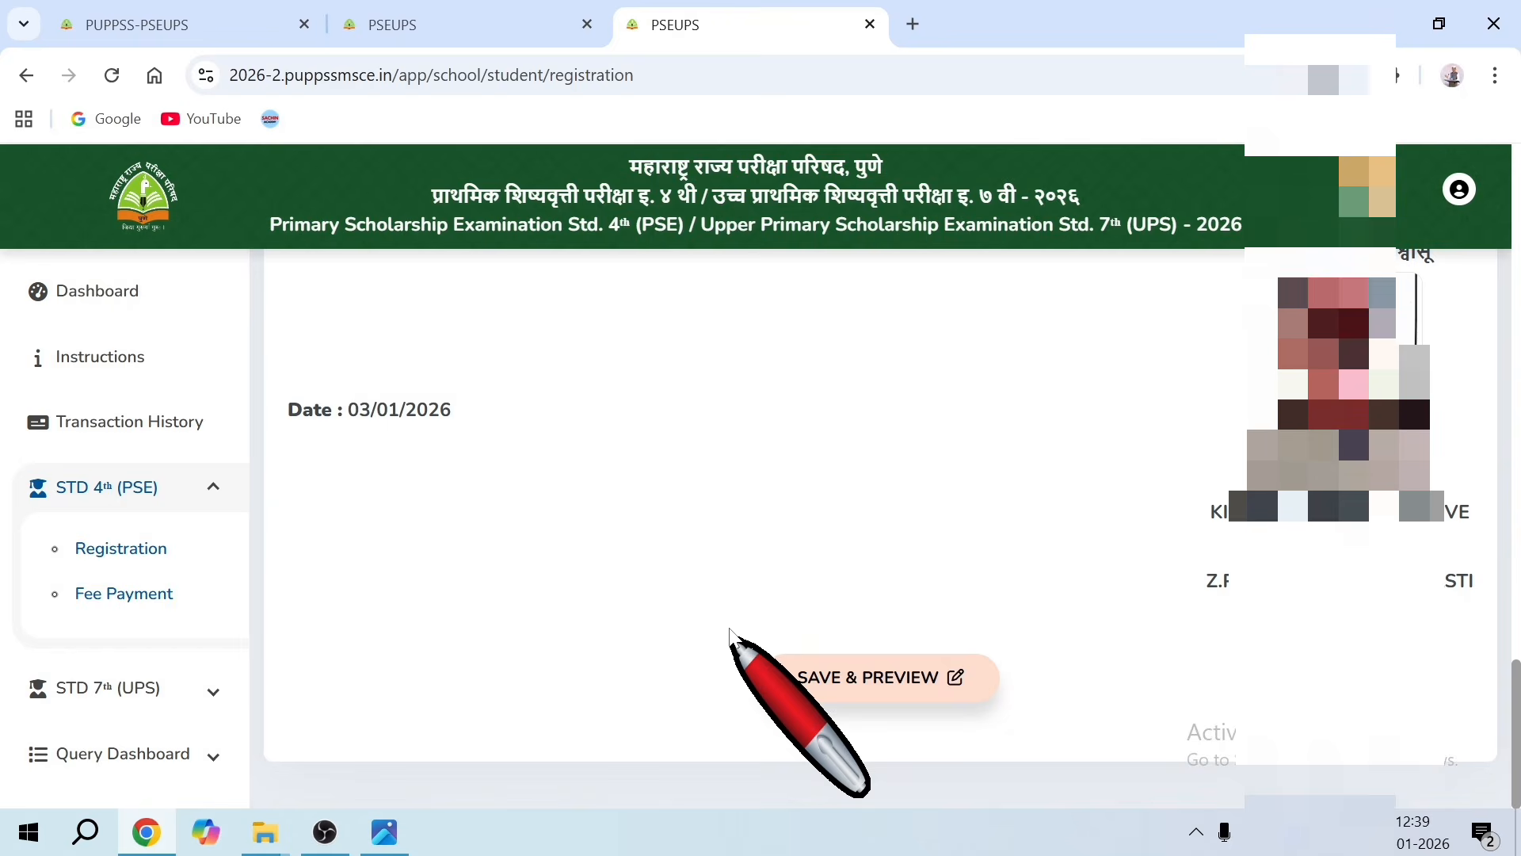
pyautogui.scroll(15, 730, 634)
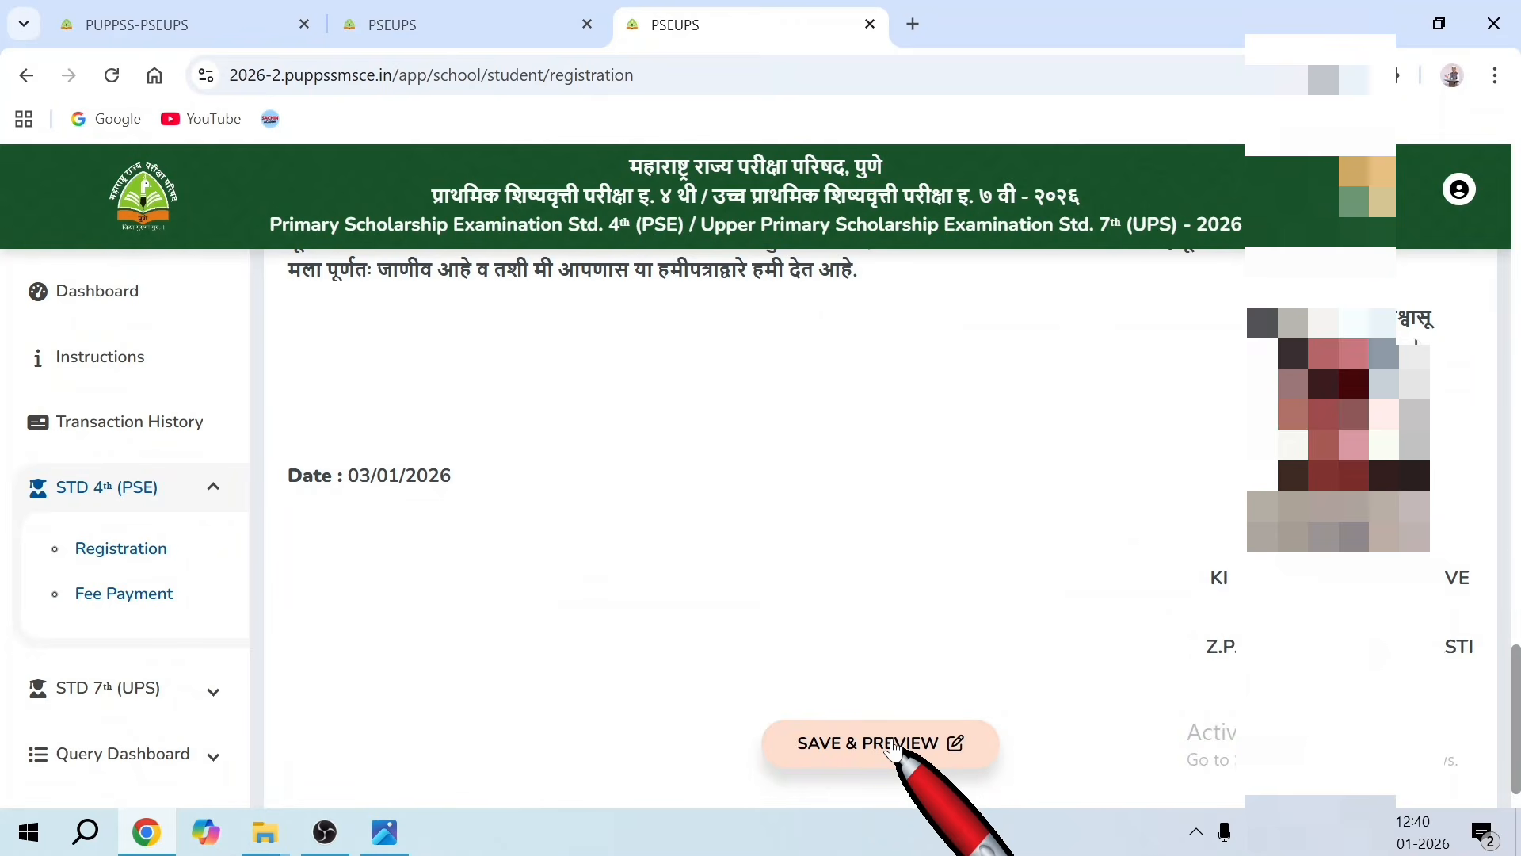
pyautogui.click(893, 743)
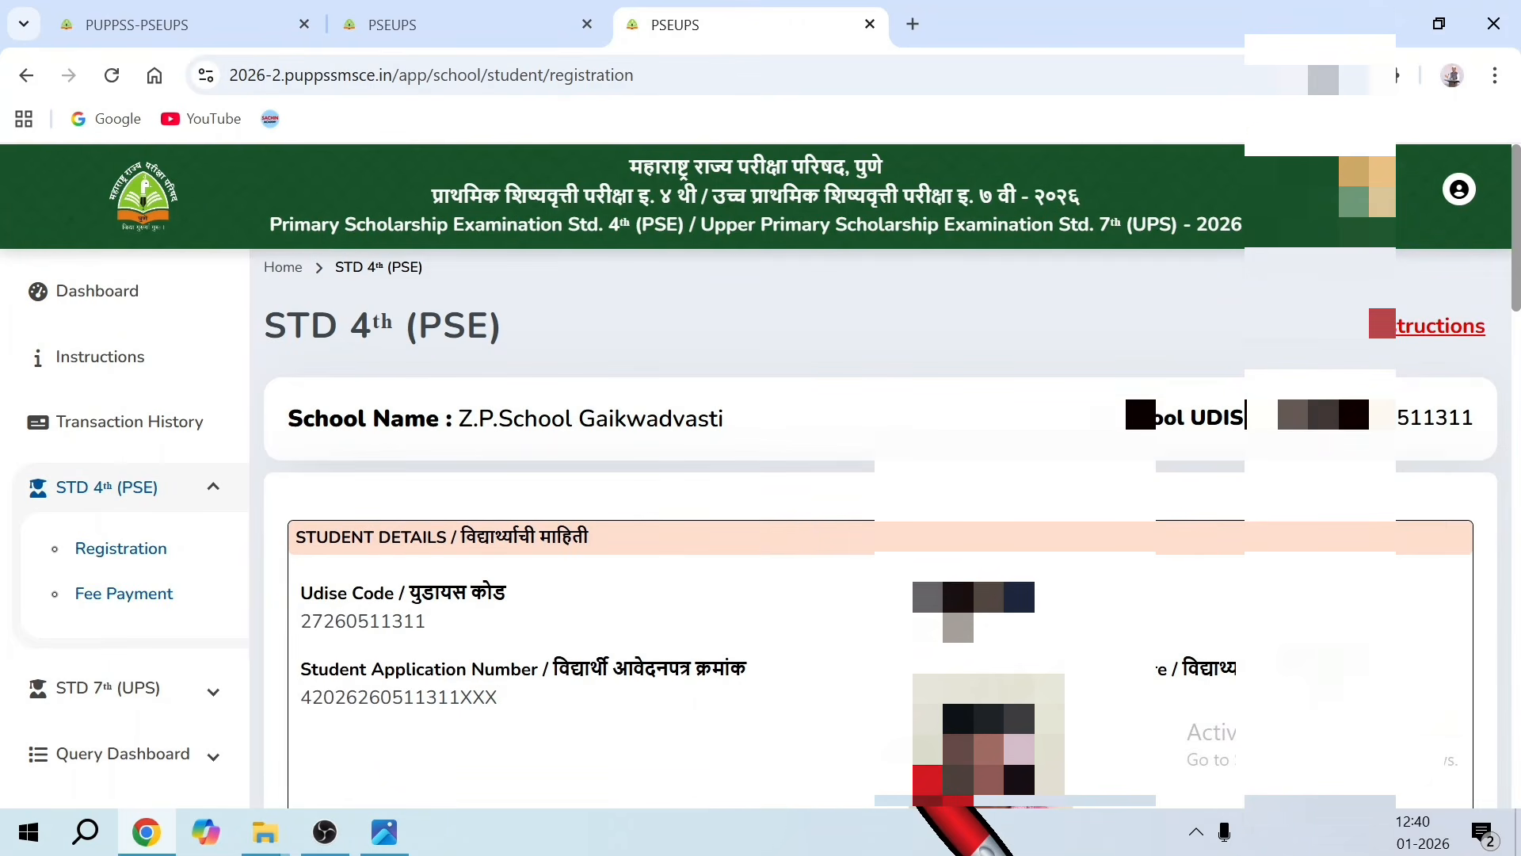
# Review the application preview from the student details and photo through to the fees and undertaking
pyautogui.scroll(-5, 919, 802)
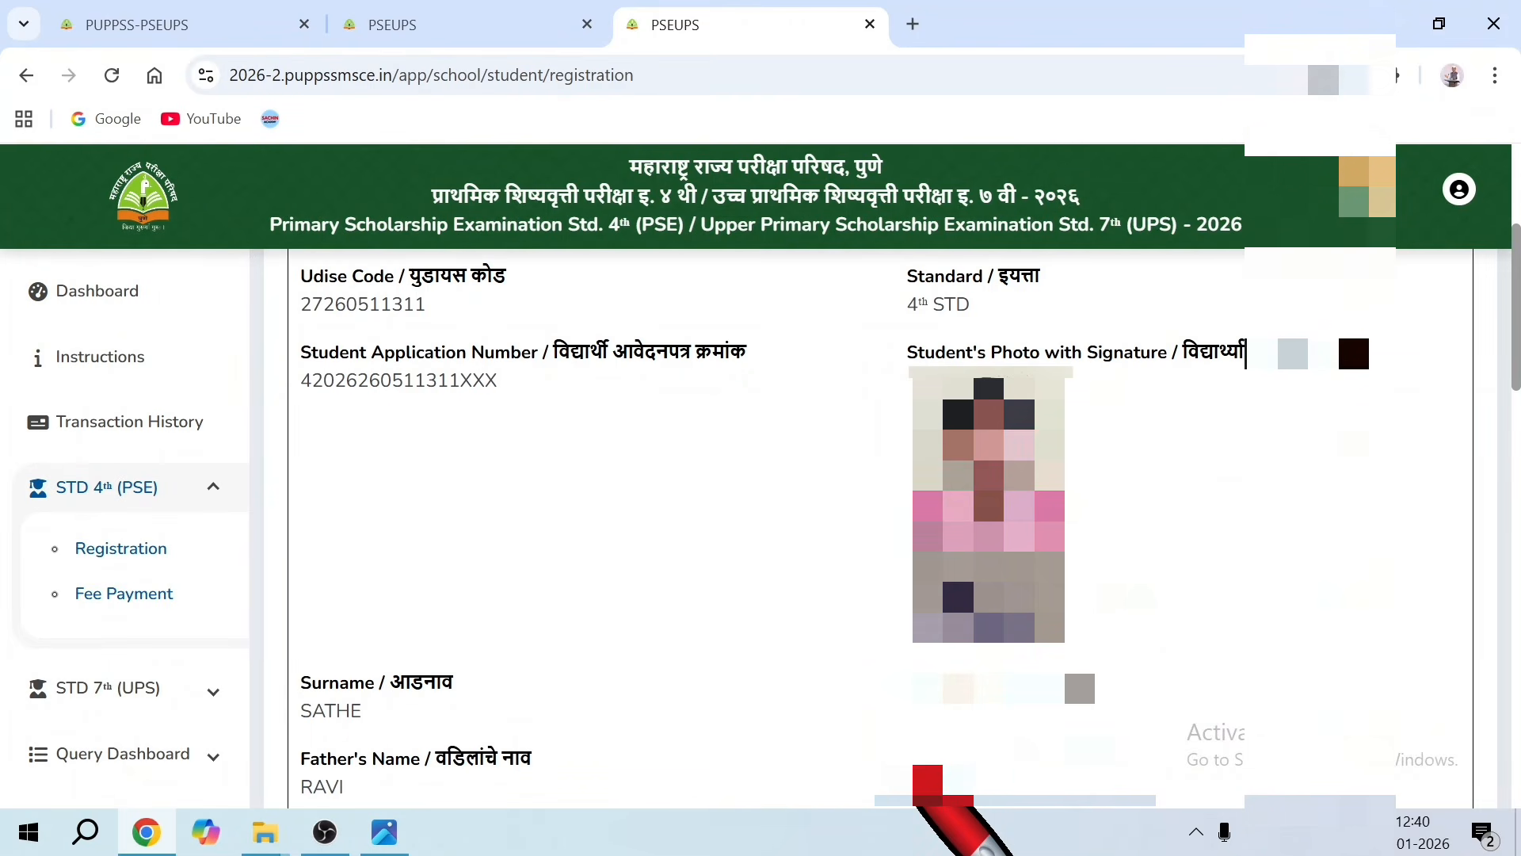
pyautogui.scroll(-5, 919, 802)
pyautogui.scroll(10, 919, 802)
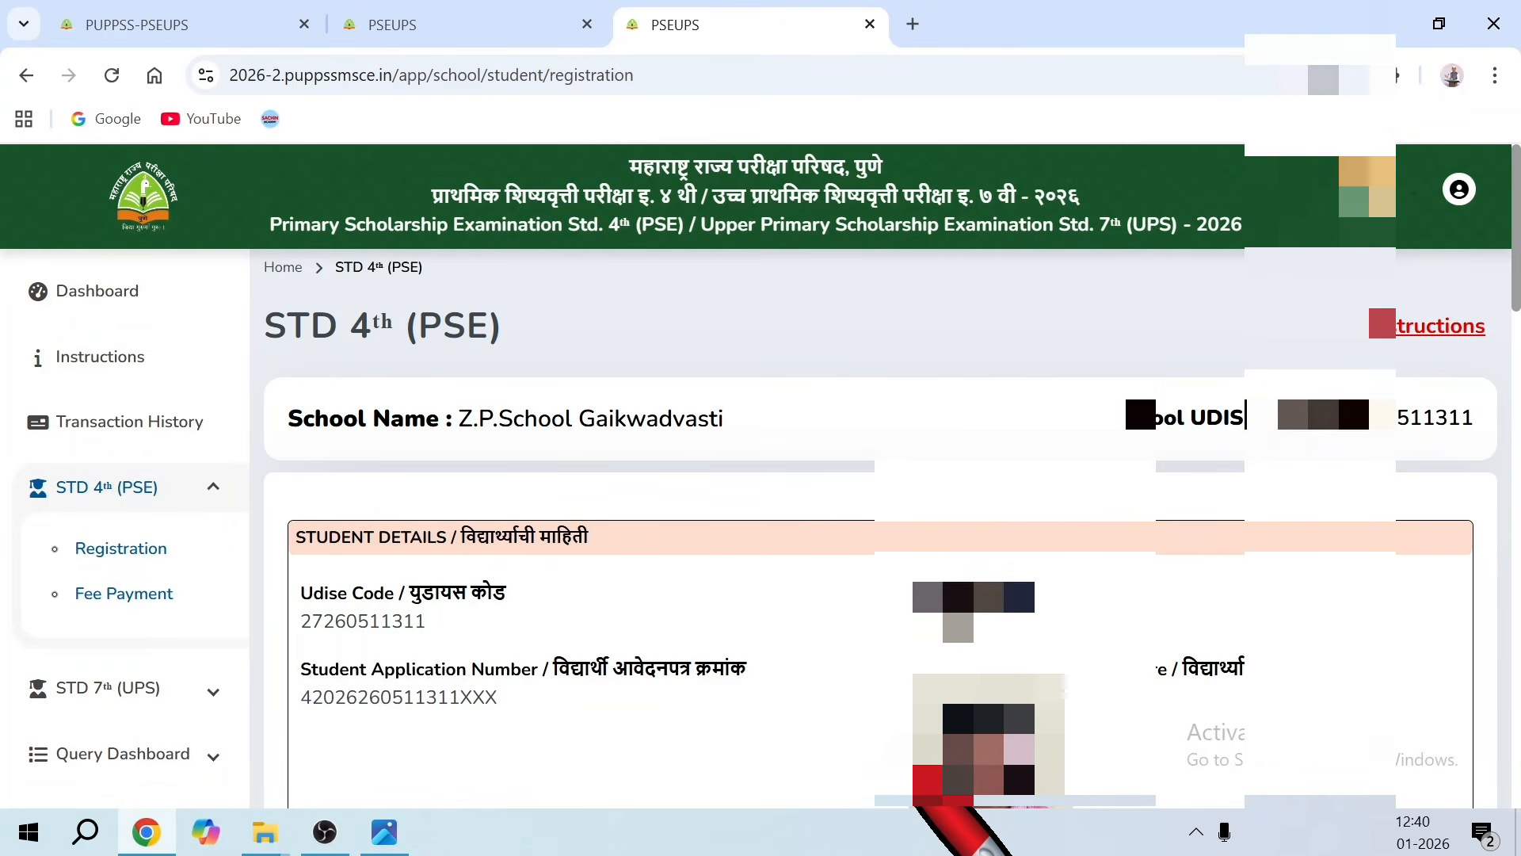
pyautogui.scroll(-5, 919, 802)
pyautogui.scroll(5, 919, 802)
pyautogui.scroll(-5, 919, 802)
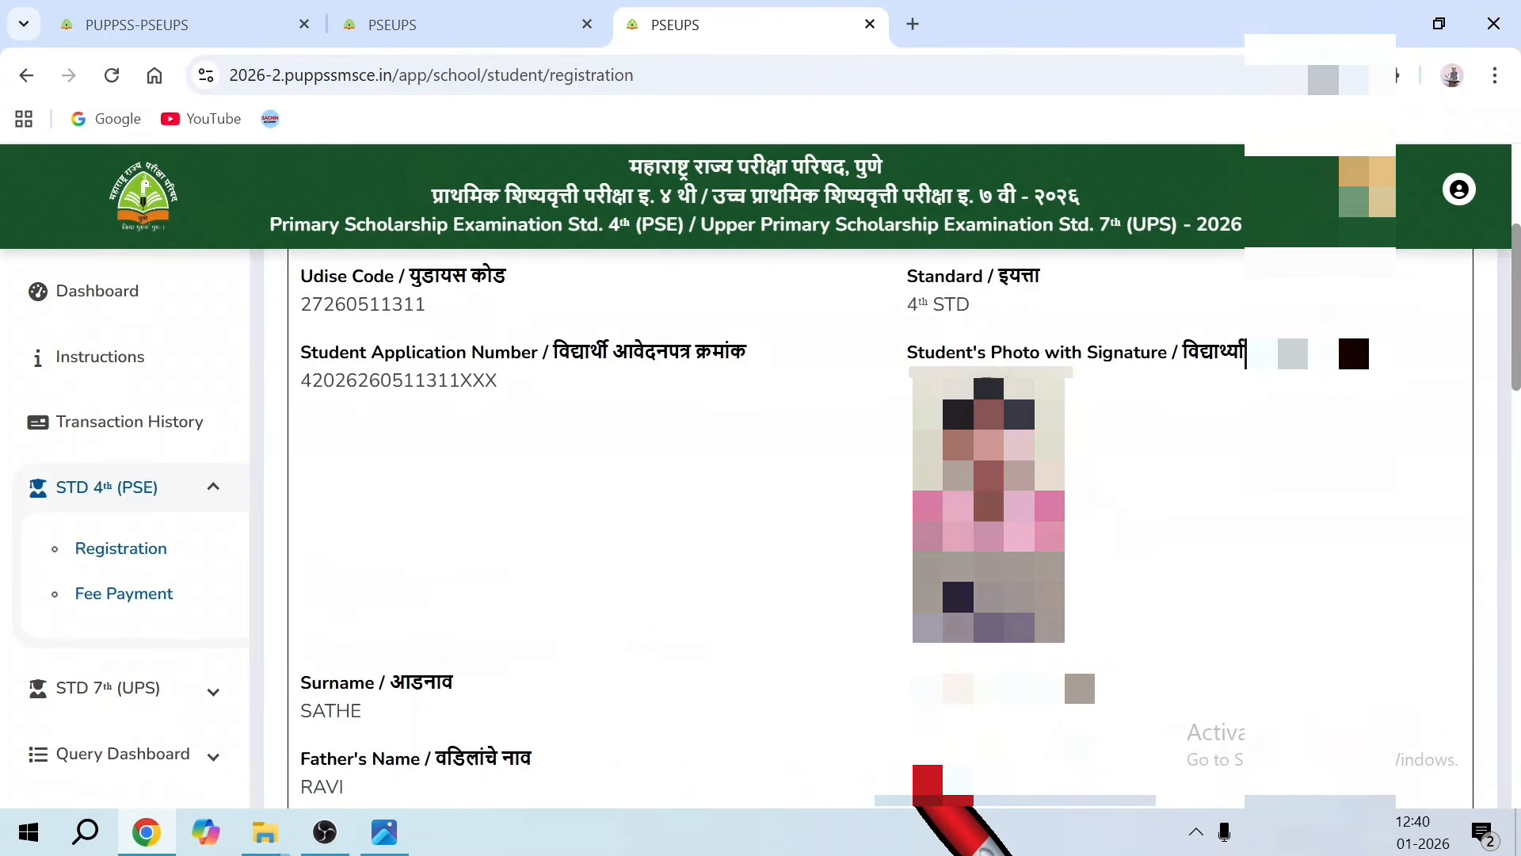
pyautogui.scroll(-4, 919, 802)
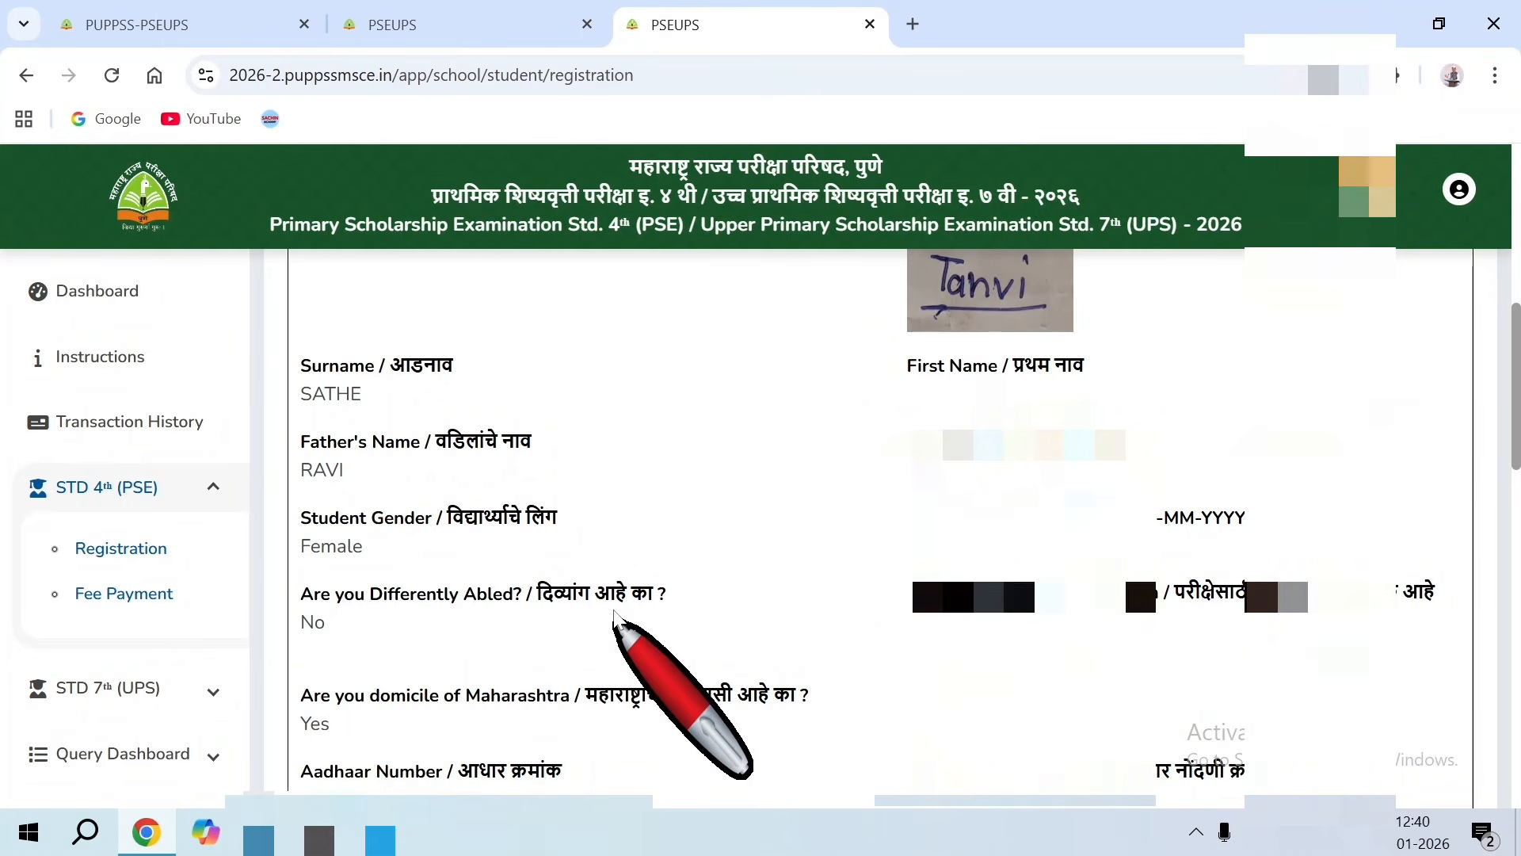
pyautogui.scroll(-4, 1158, 753)
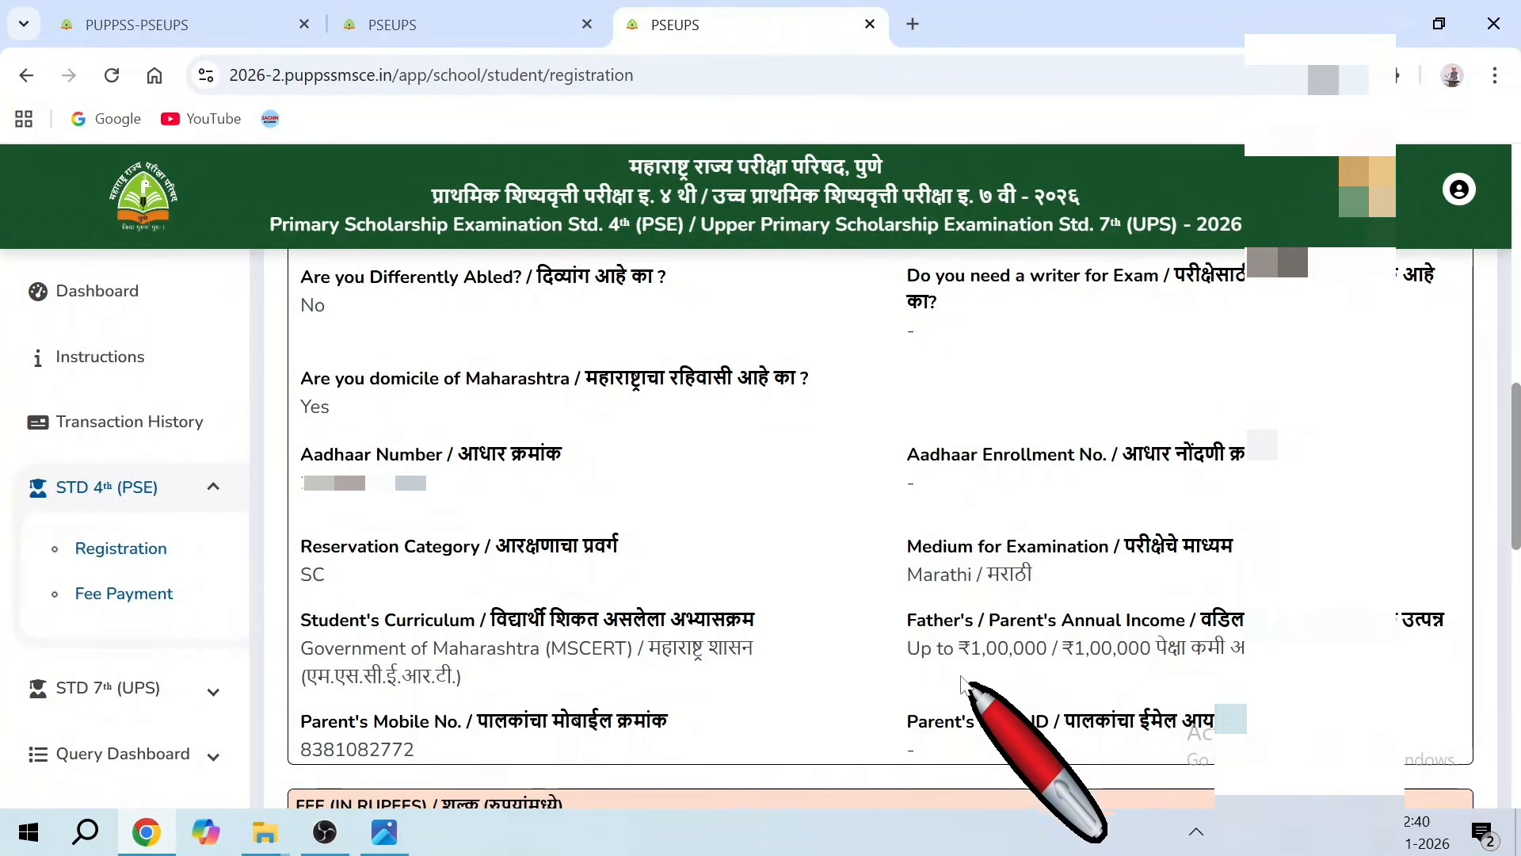
pyautogui.scroll(-4, 718, 717)
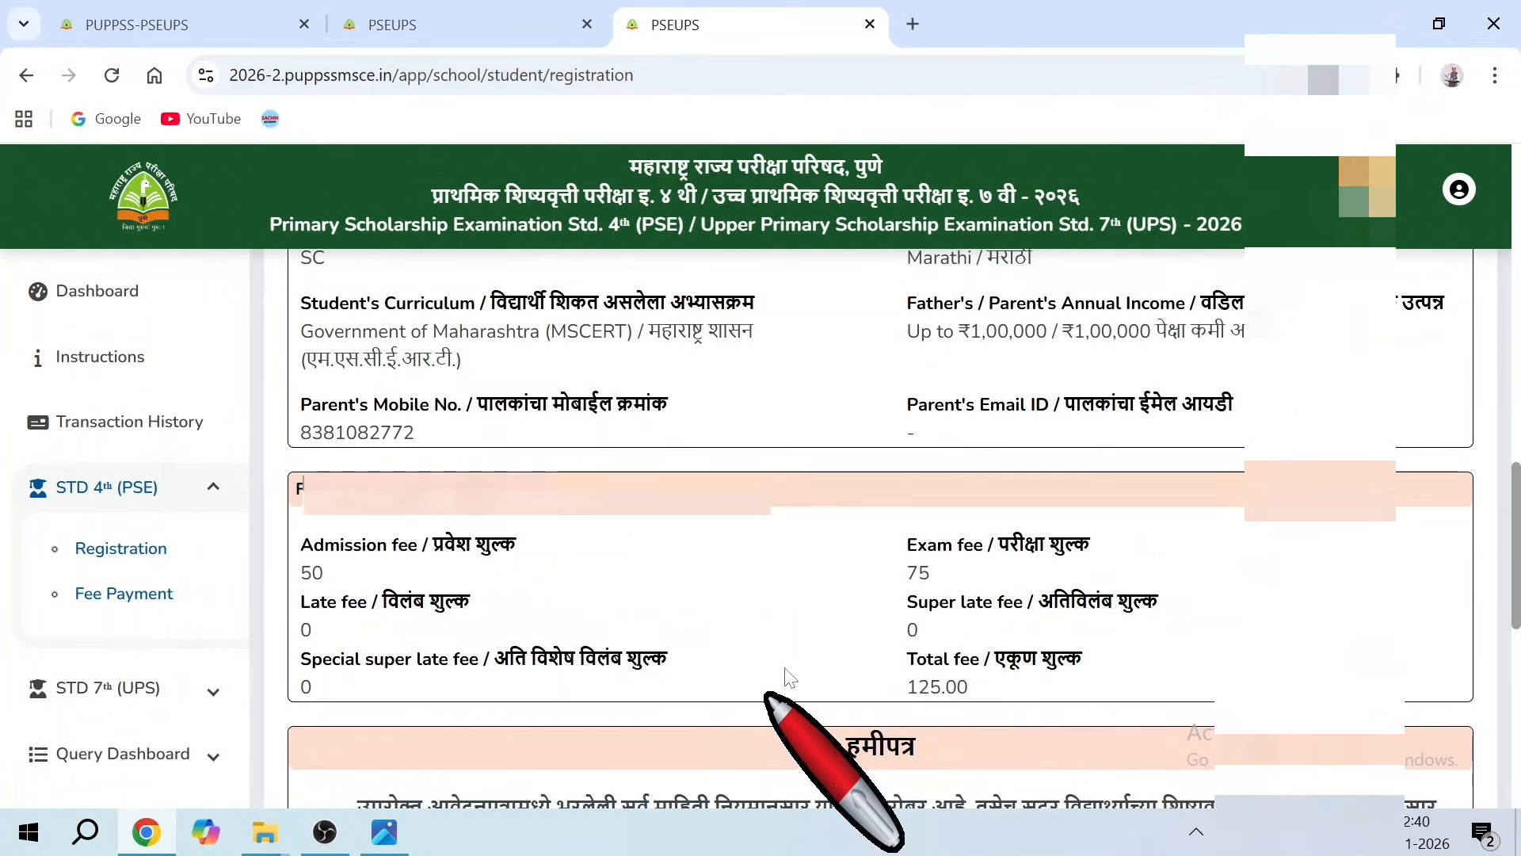
pyautogui.scroll(-4, 1090, 651)
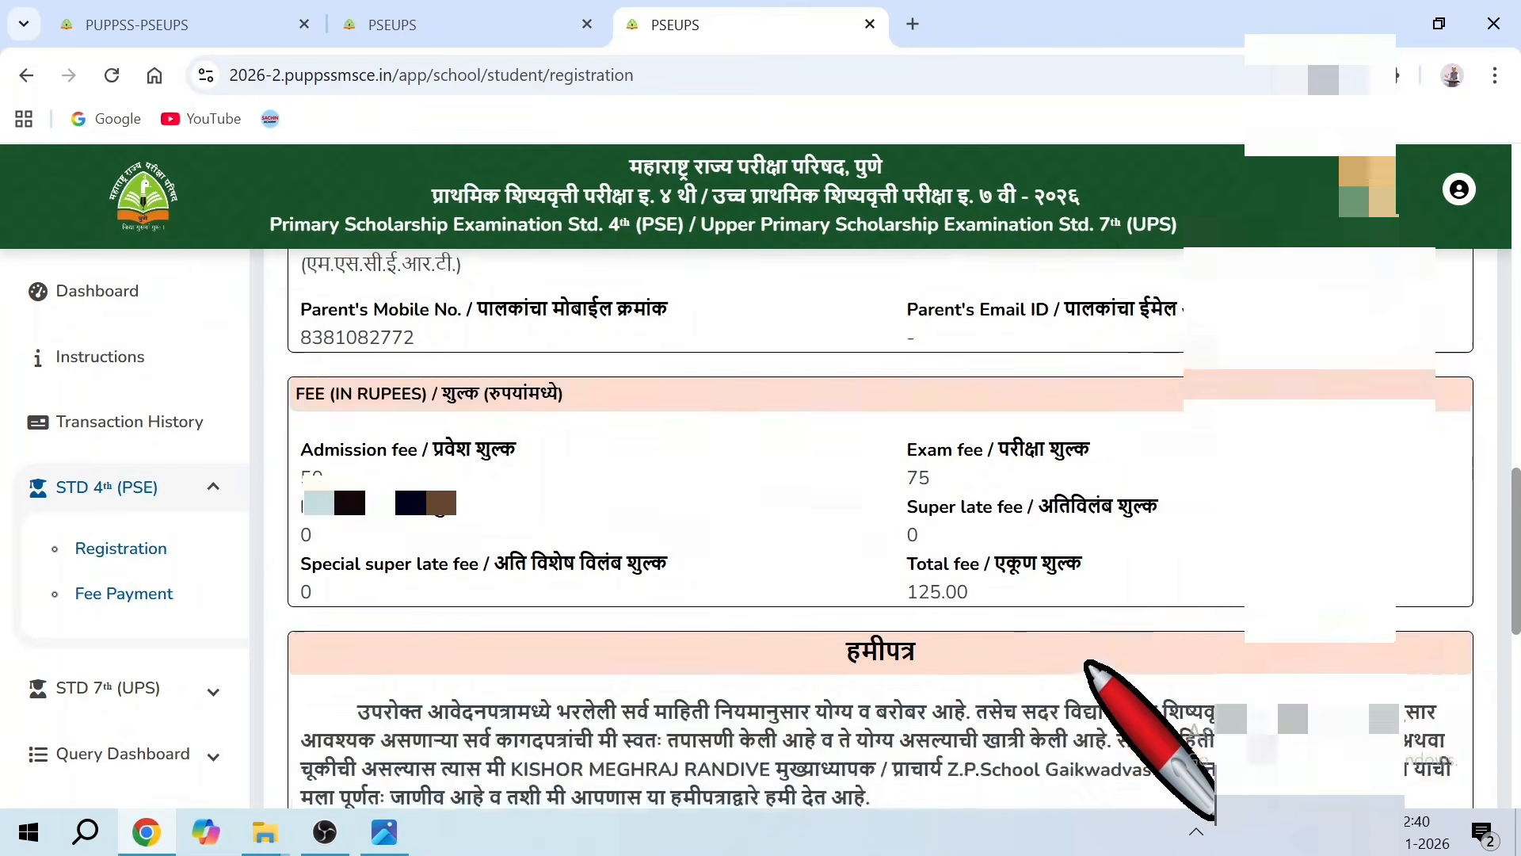
# Submit the previewed Std. 4th student application
pyautogui.scroll(-5, 1080, 655)
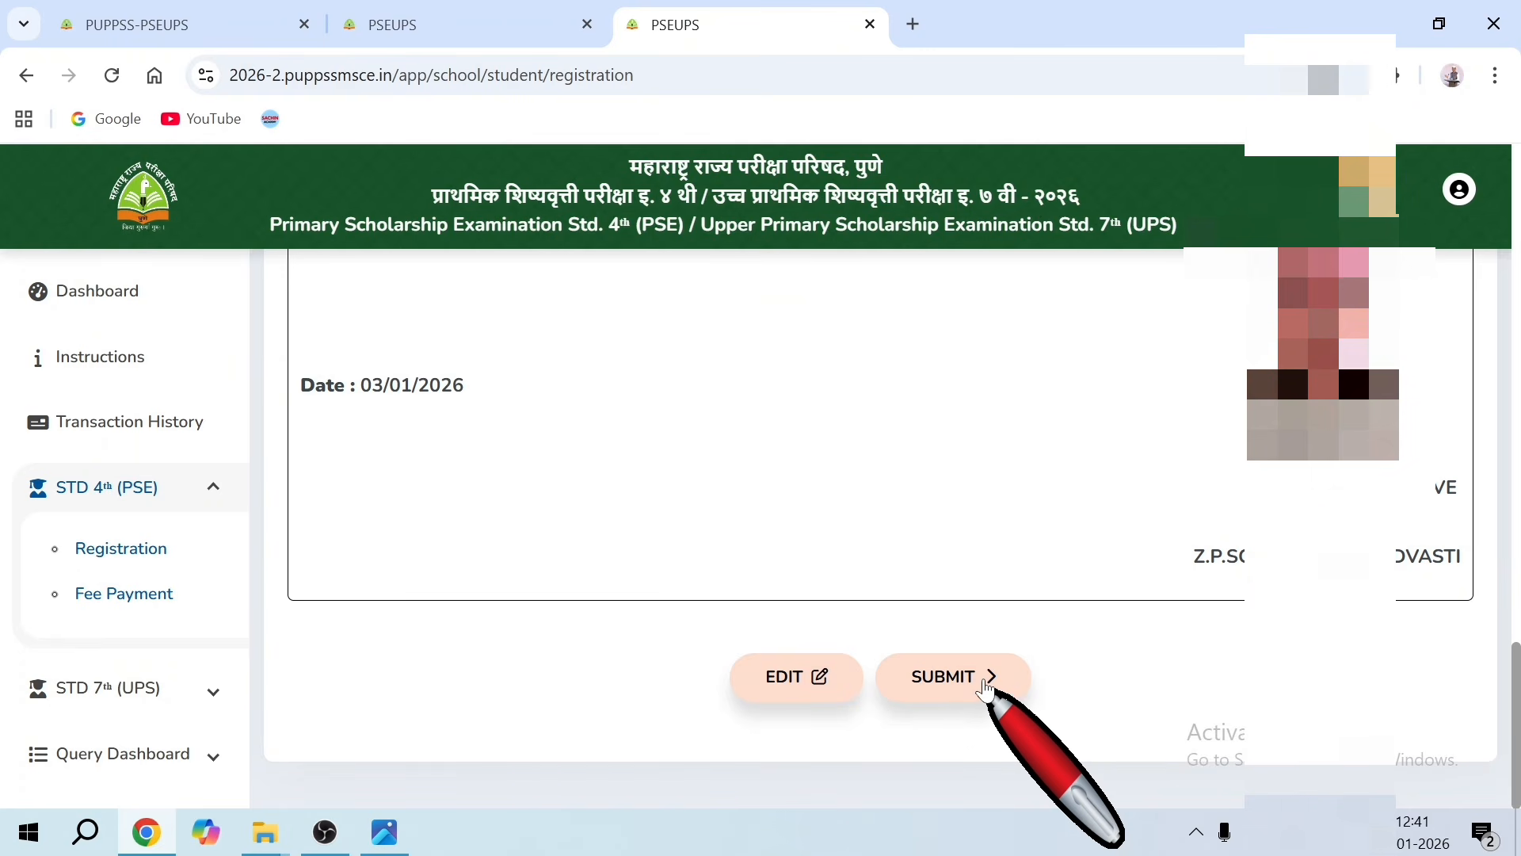
pyautogui.click(985, 682)
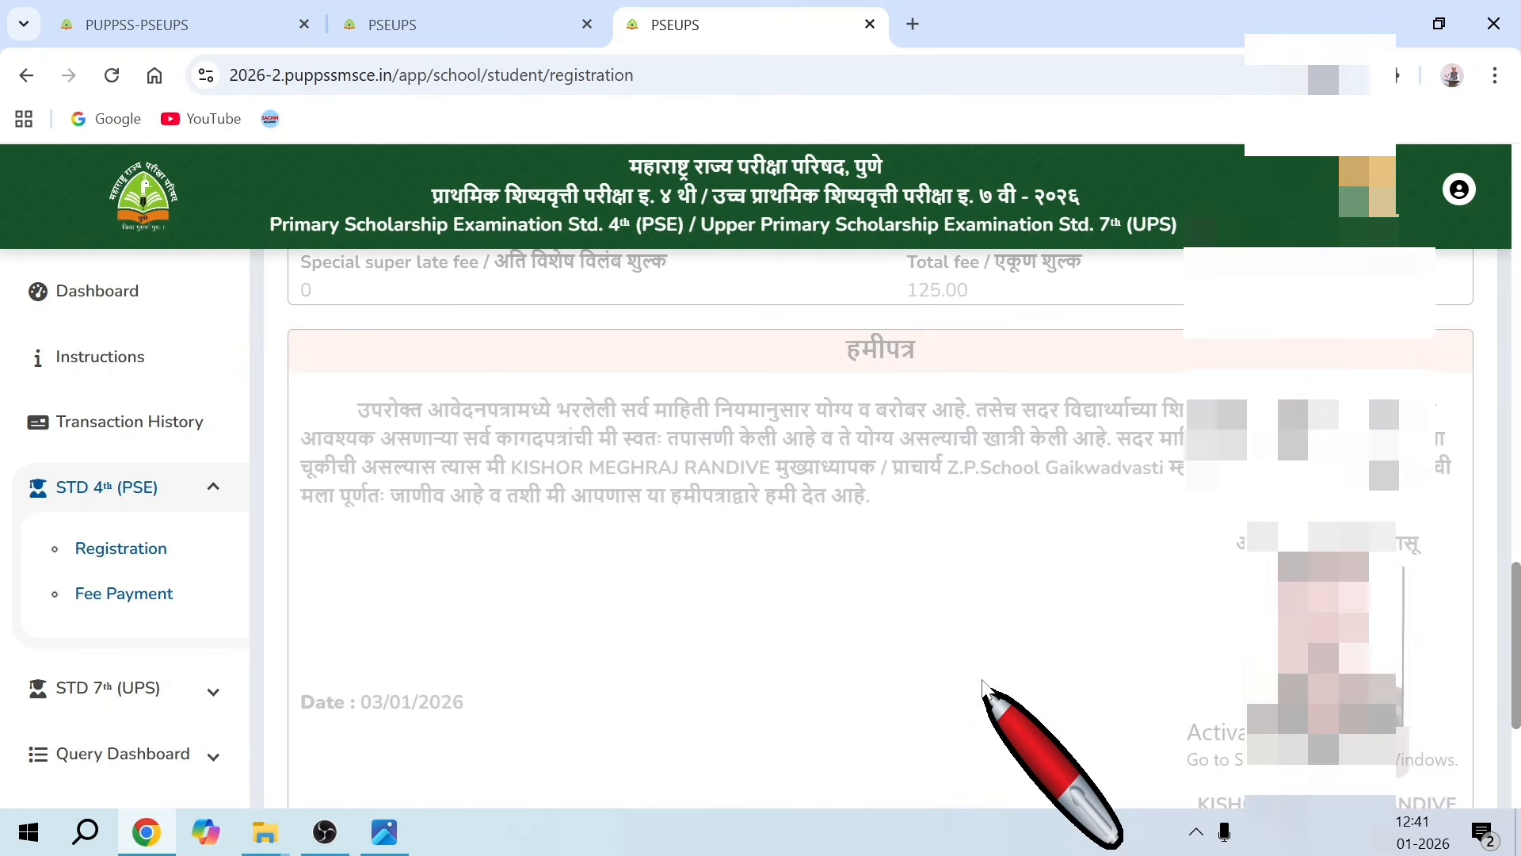
# Look through the blank Std. 4th registration form from the student details to the fee section
pyautogui.scroll(4, 983, 681)
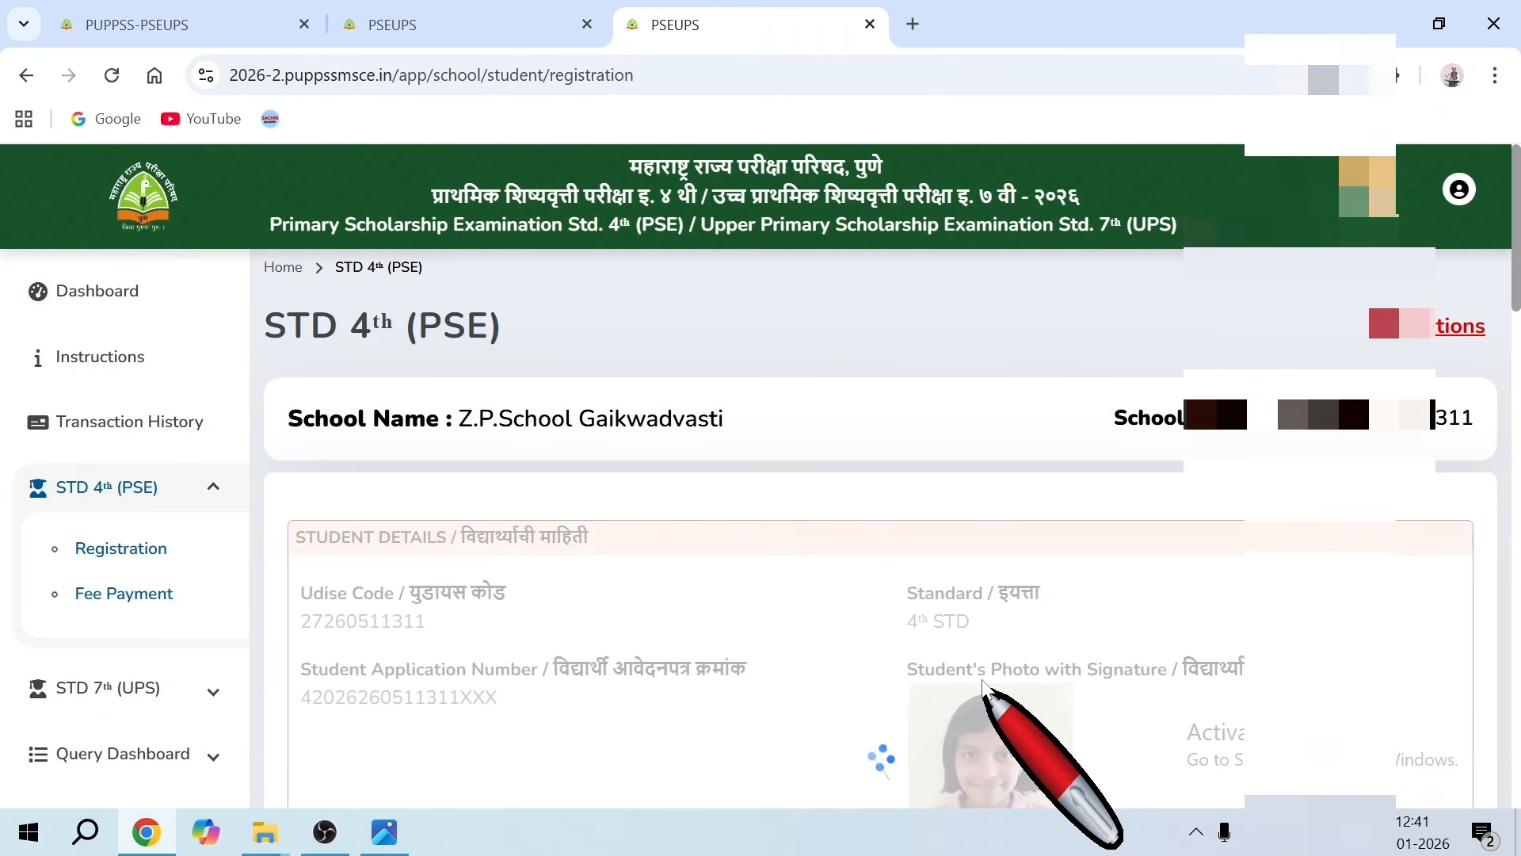
pyautogui.scroll(-6, 982, 682)
pyautogui.scroll(-4, 983, 682)
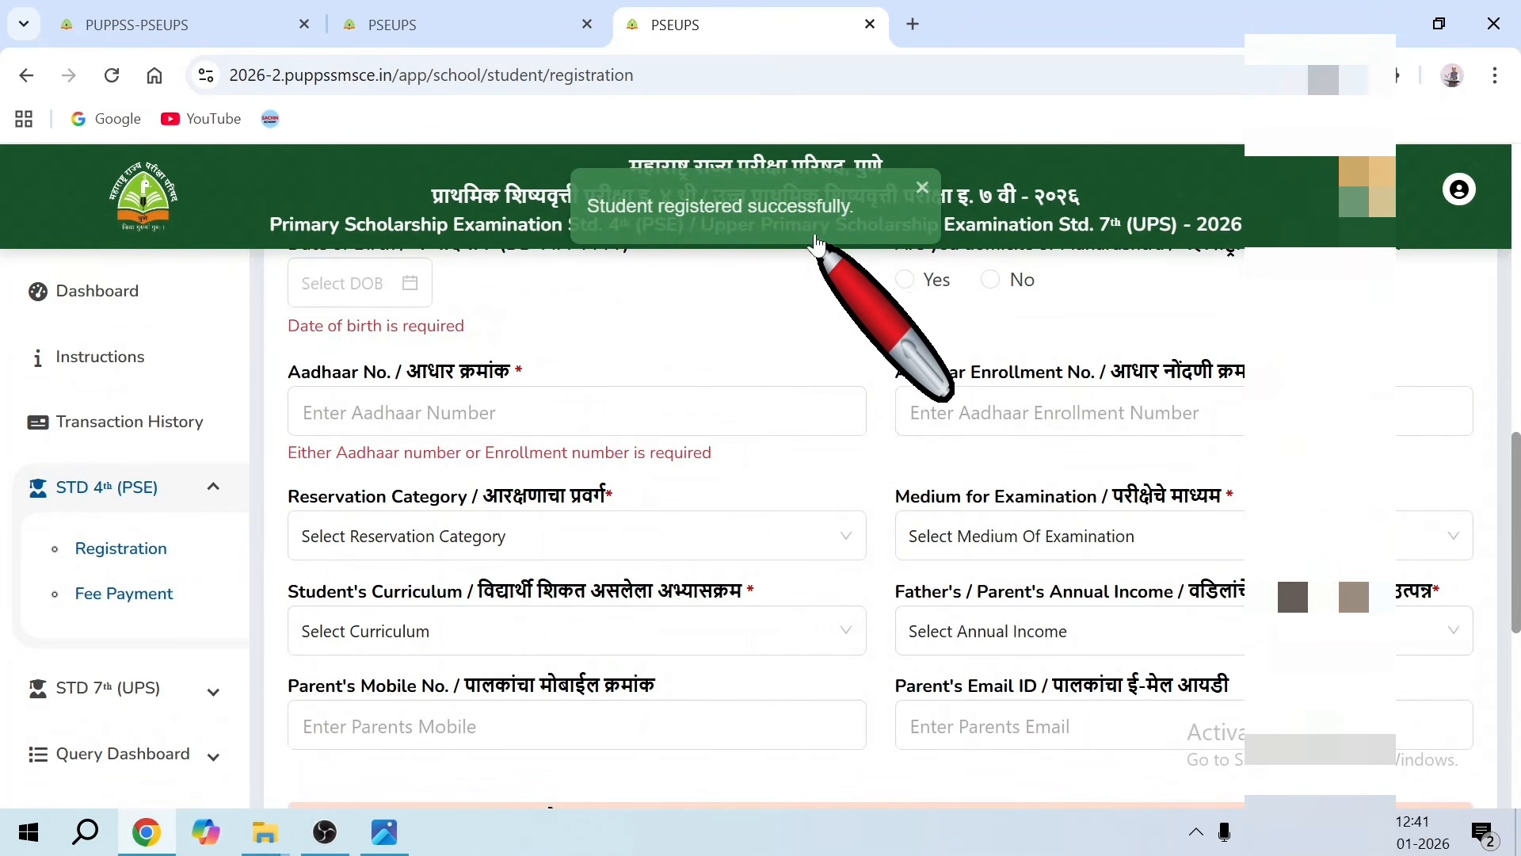
pyautogui.scroll(-4, 897, 564)
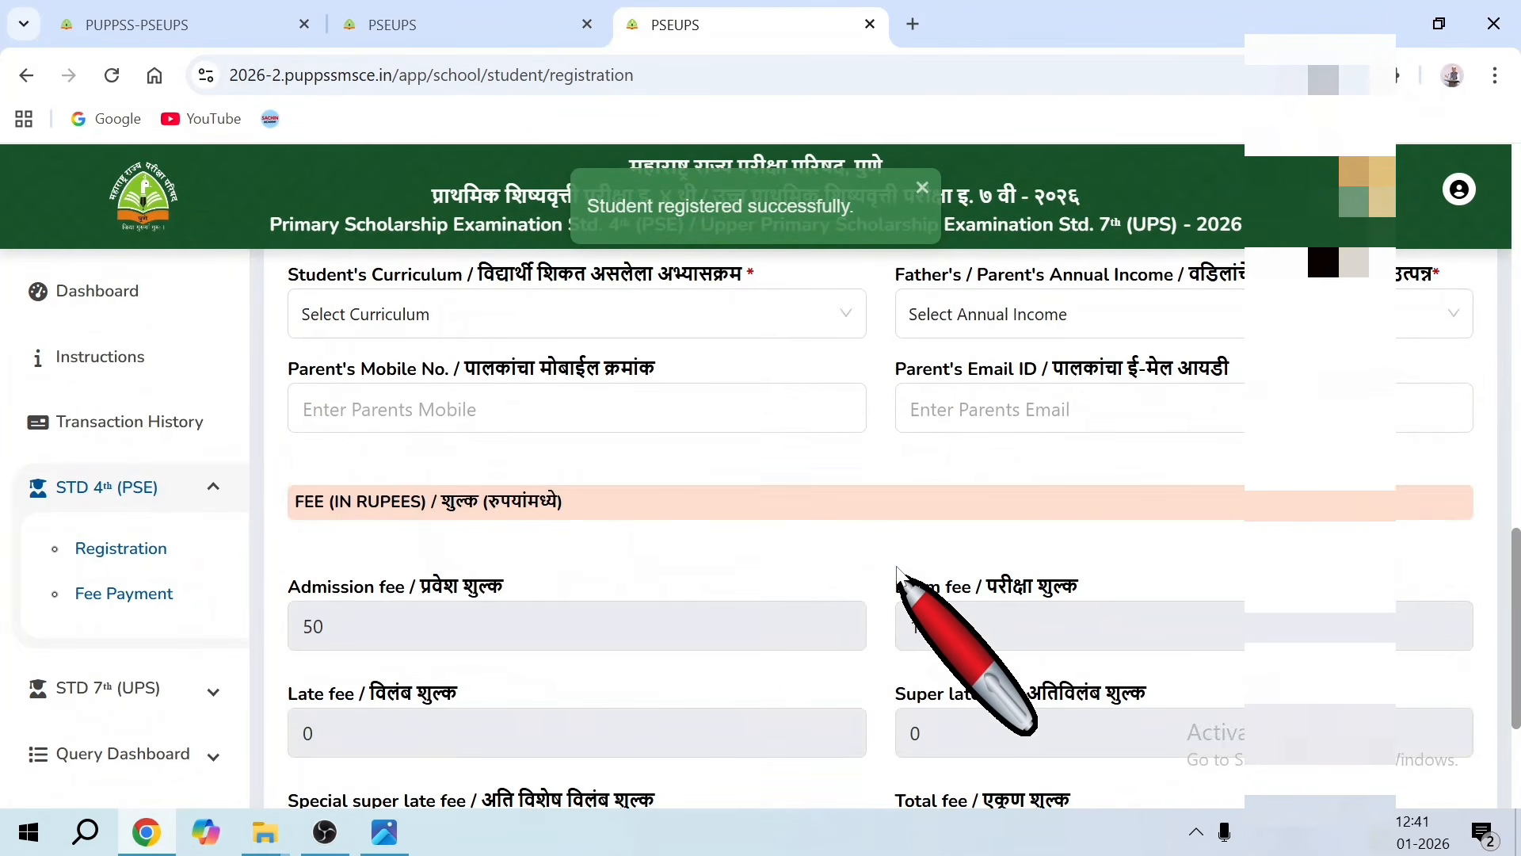
pyautogui.scroll(-3, 897, 564)
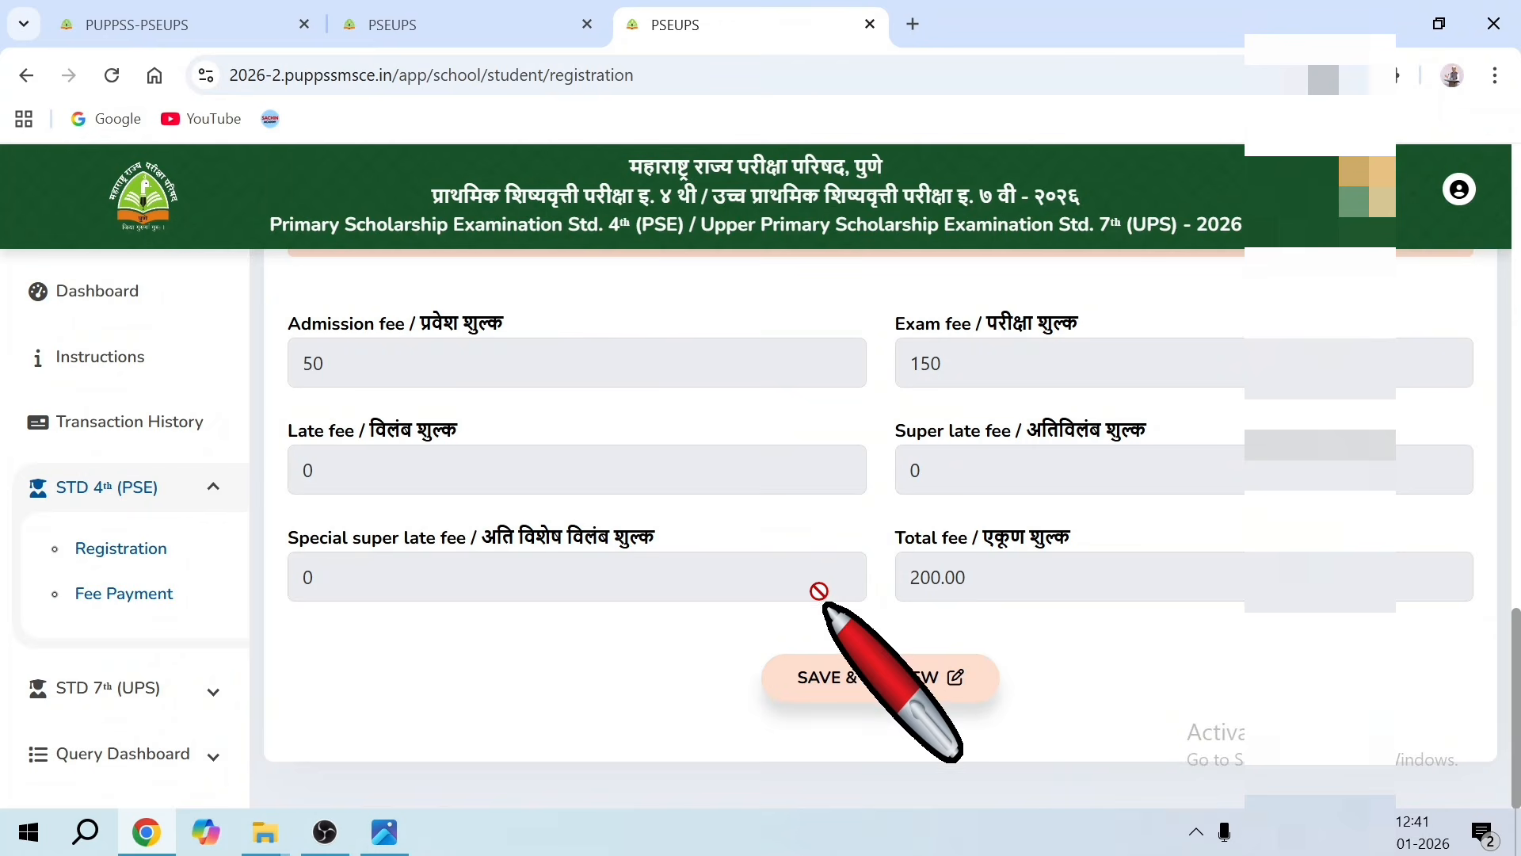
pyautogui.scroll(10, 773, 580)
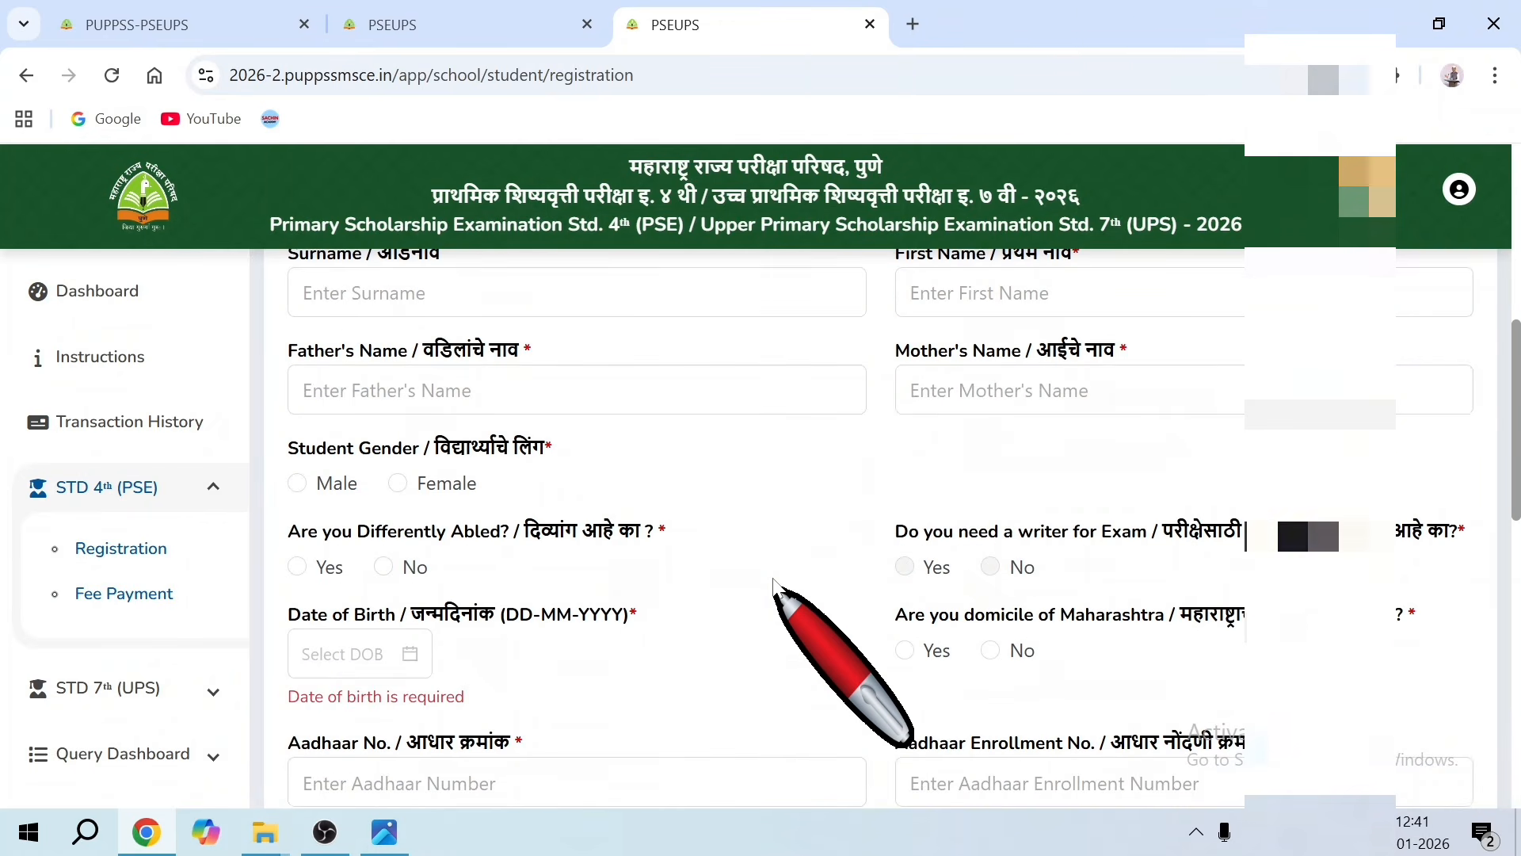
pyautogui.scroll(4, 772, 580)
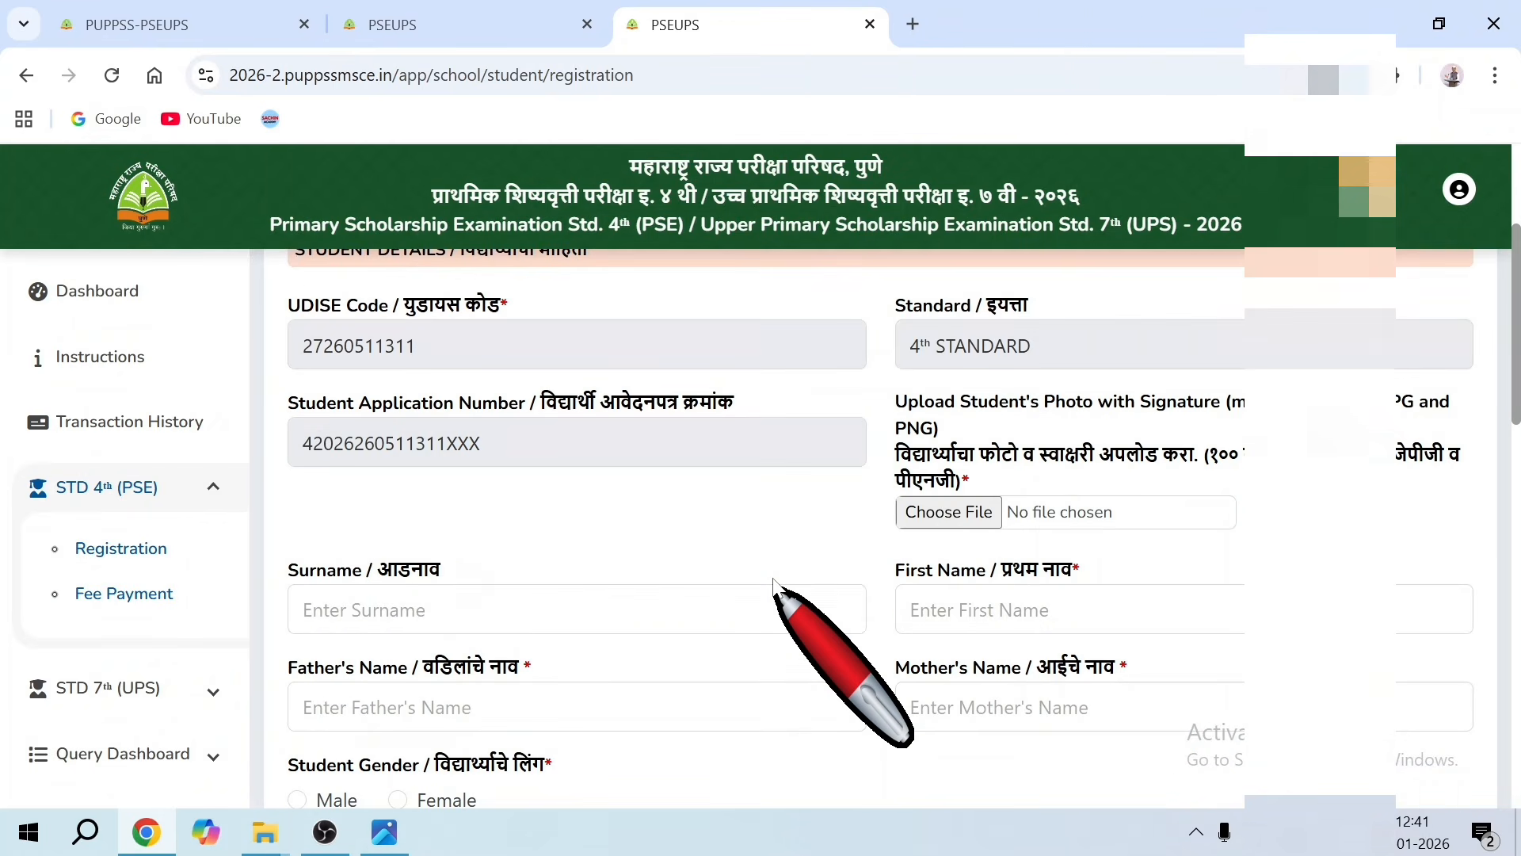
pyautogui.scroll(3, 772, 580)
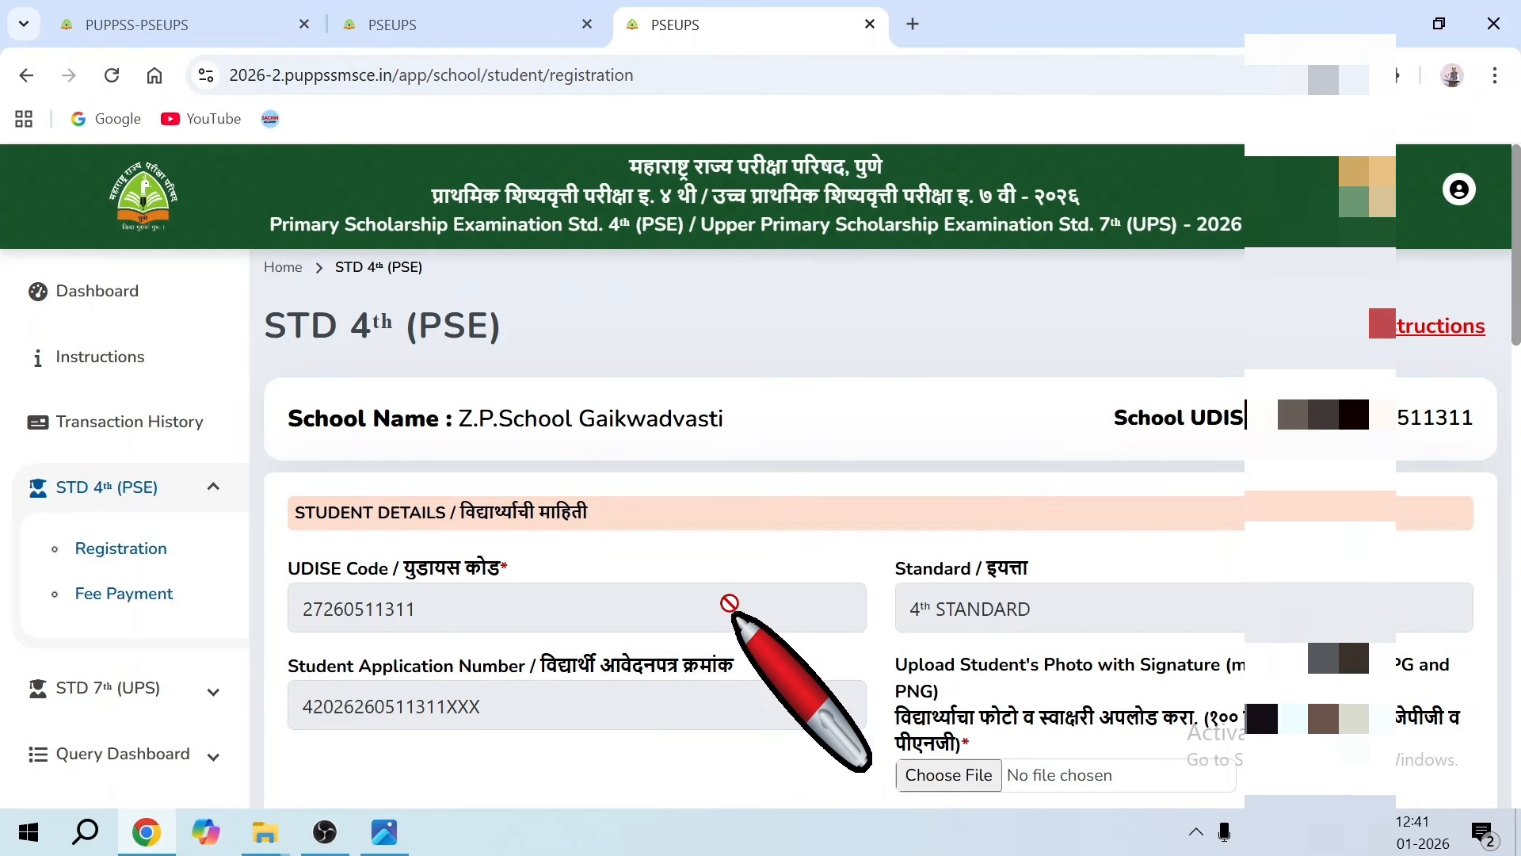
pyautogui.scroll(-4, 820, 703)
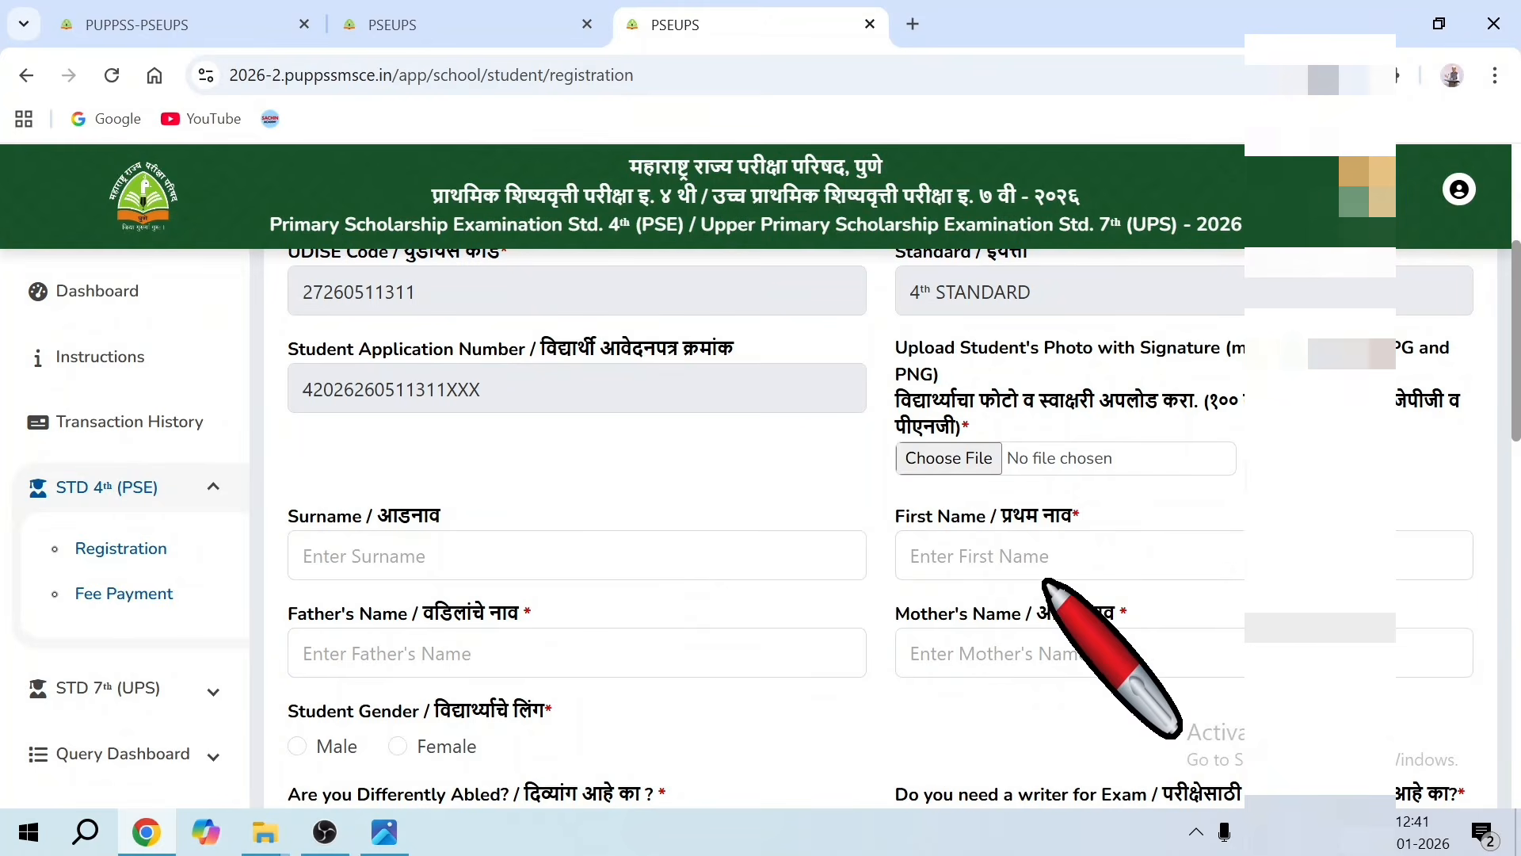
pyautogui.scroll(-8, 907, 737)
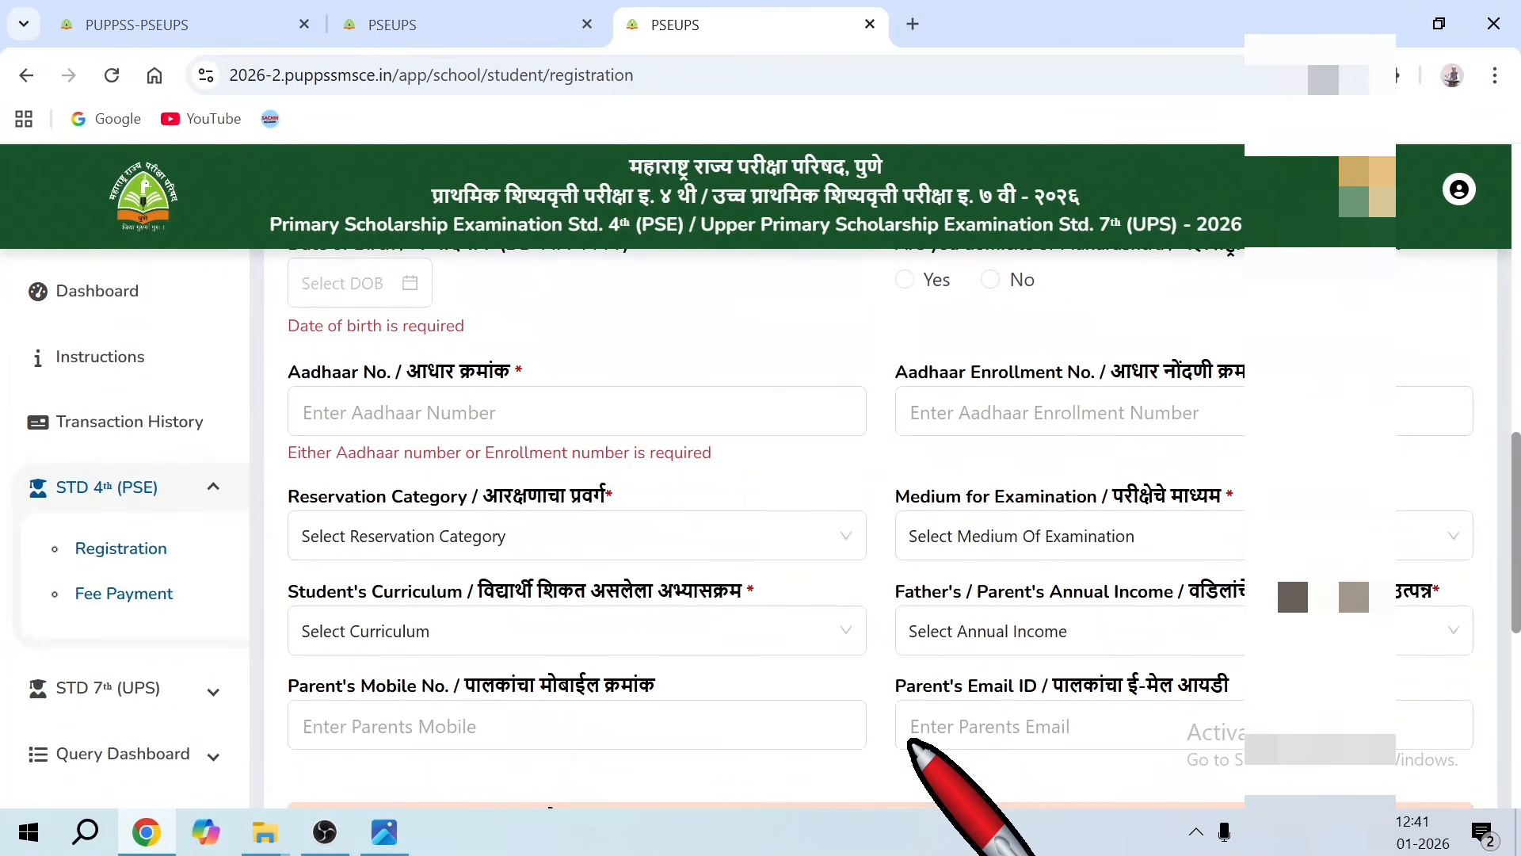
pyautogui.scroll(-7, 911, 682)
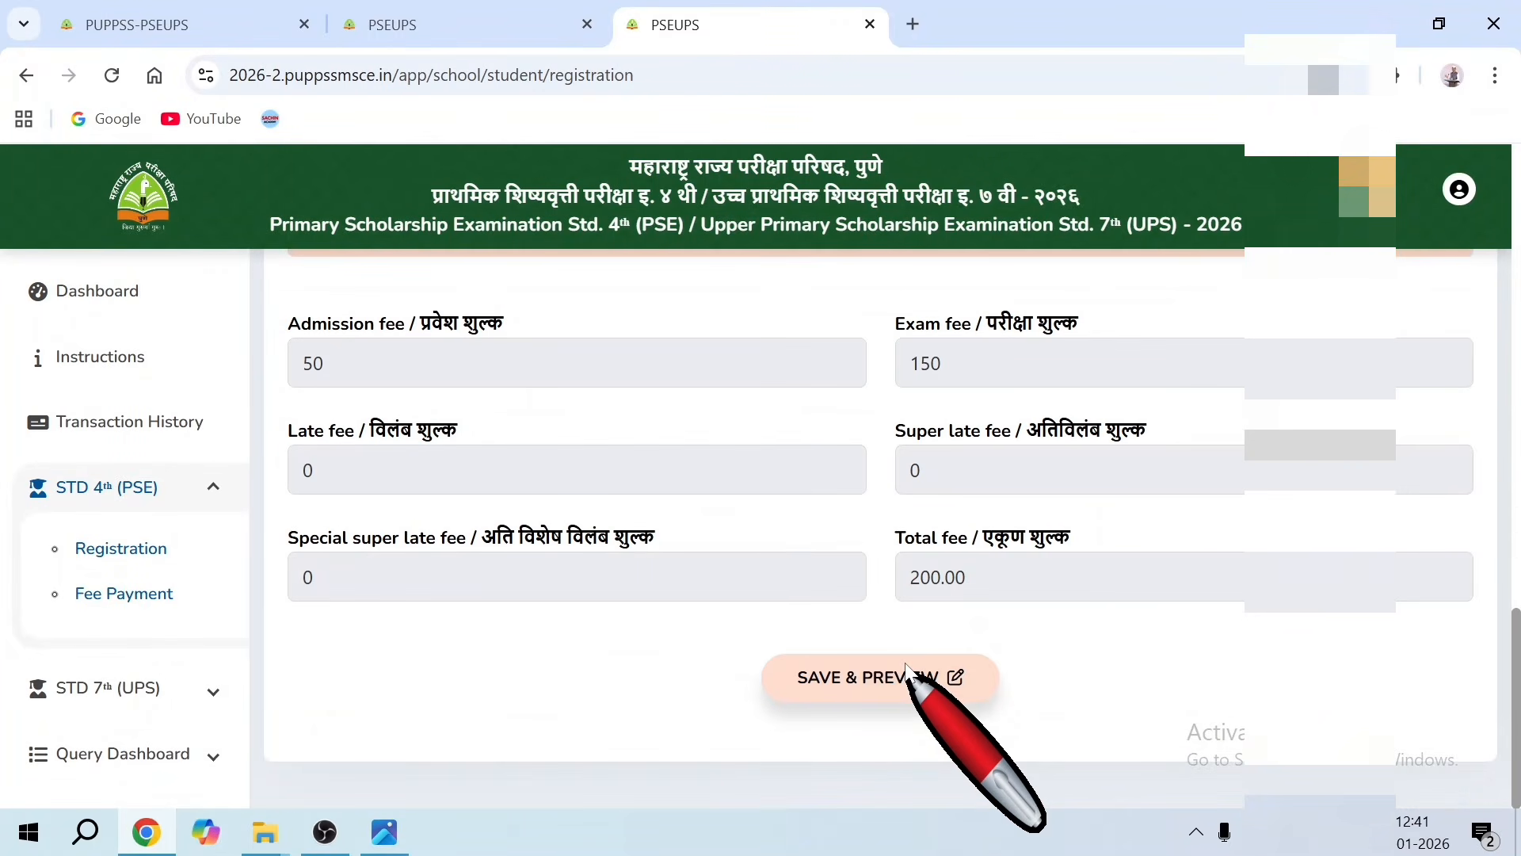
pyautogui.scroll(15, 849, 586)
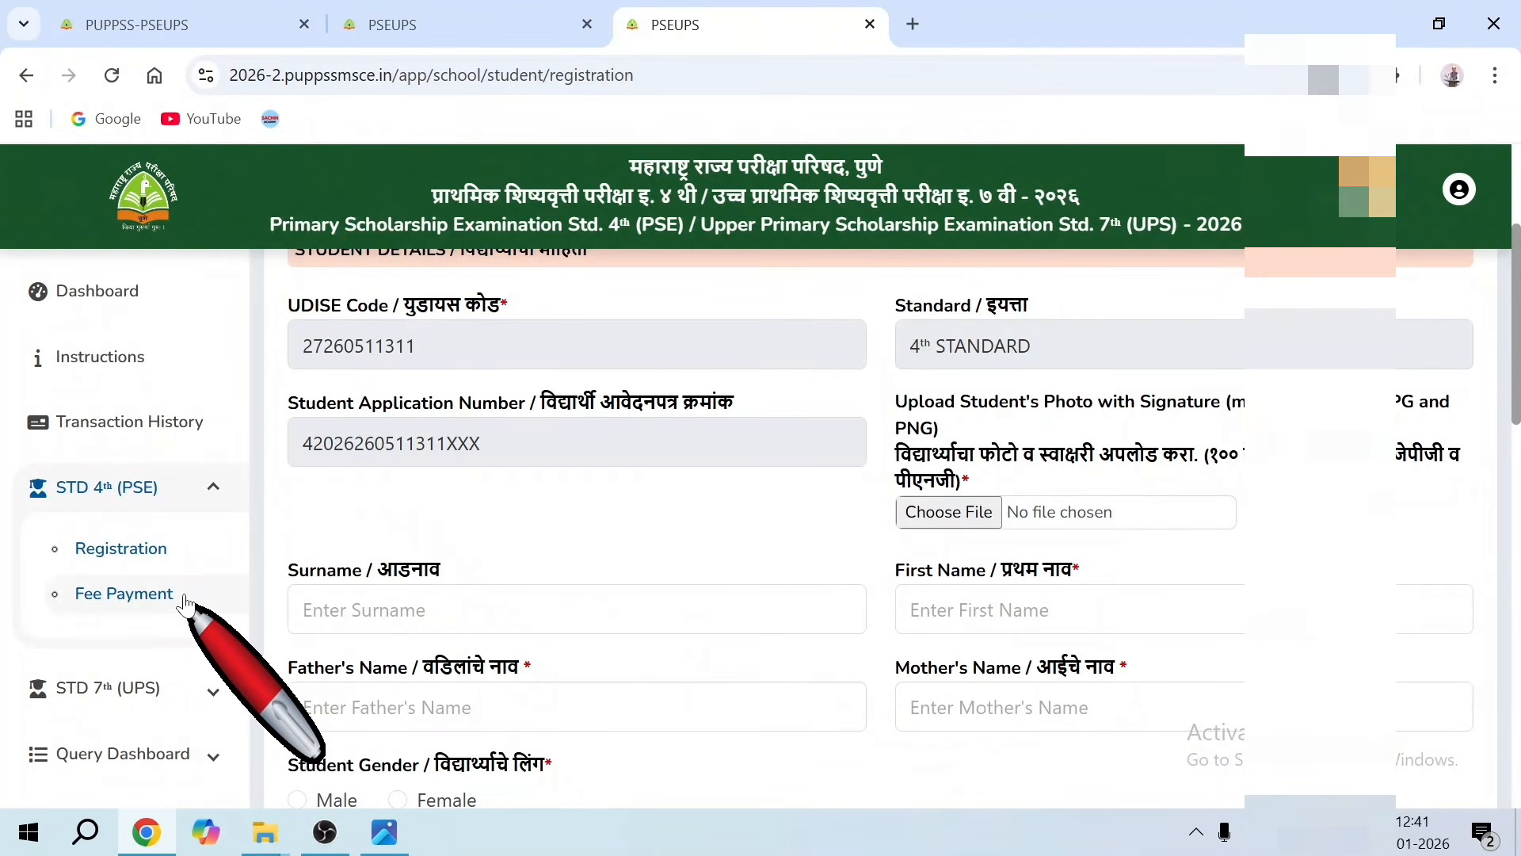
# Open the Std. 4th fee payment page and check the student's row in the pending payment list
pyautogui.click(176, 562)
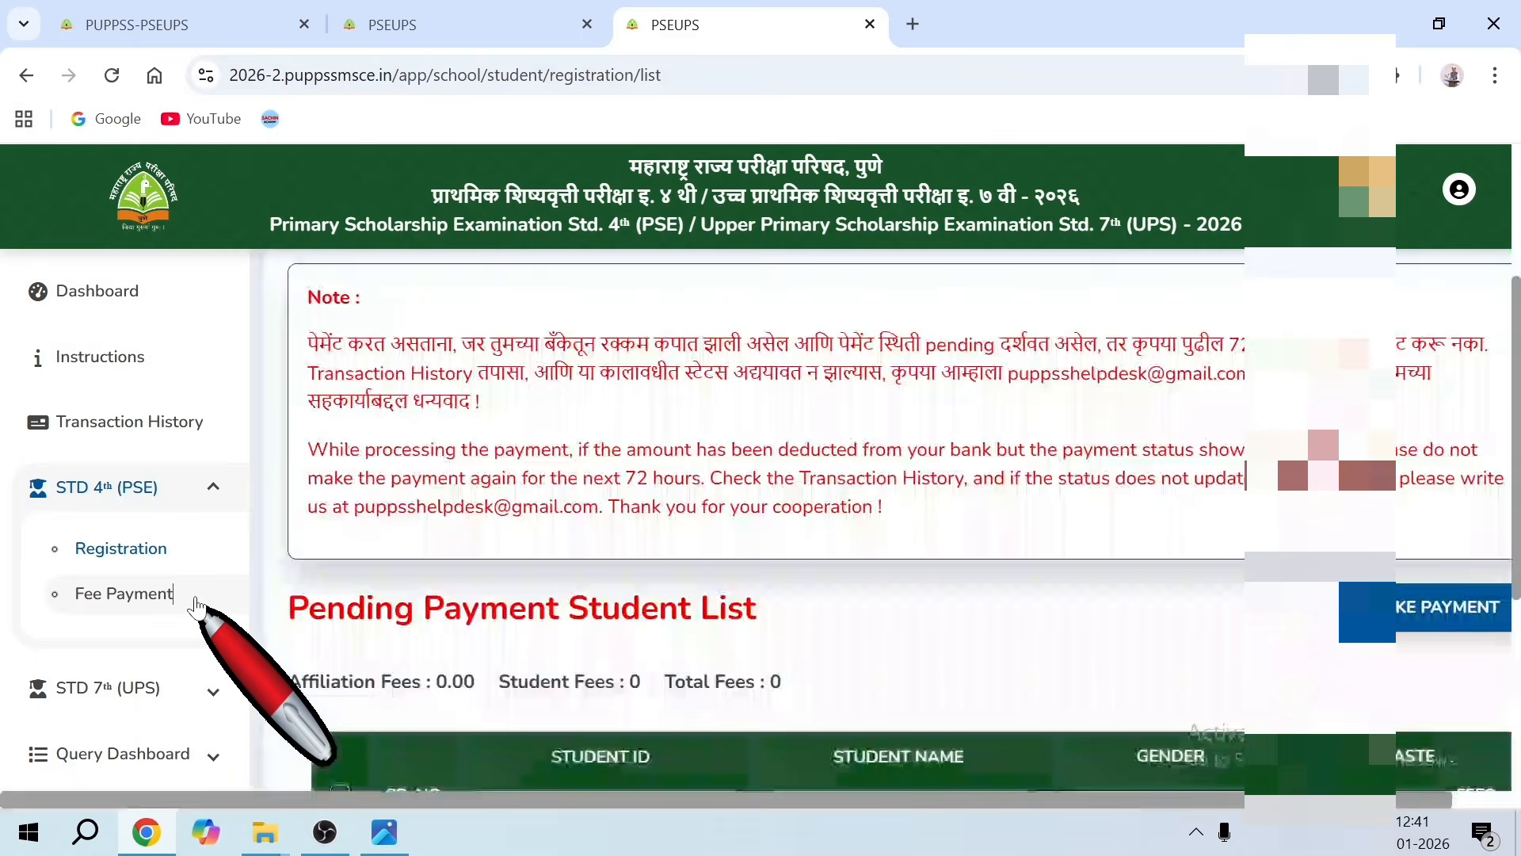
pyautogui.scroll(-2, 697, 638)
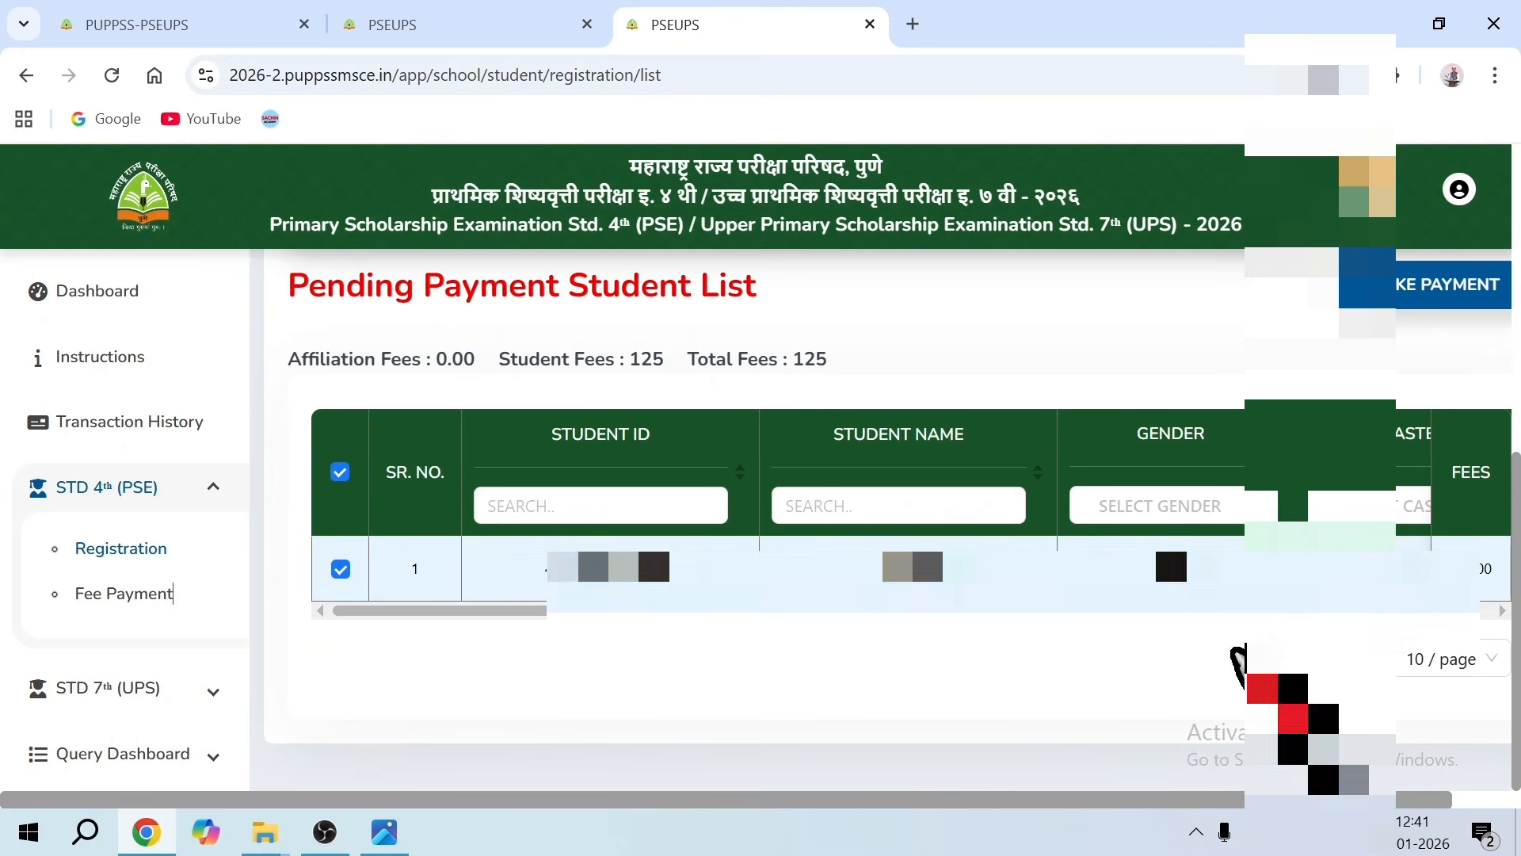
pyautogui.click(1502, 611)
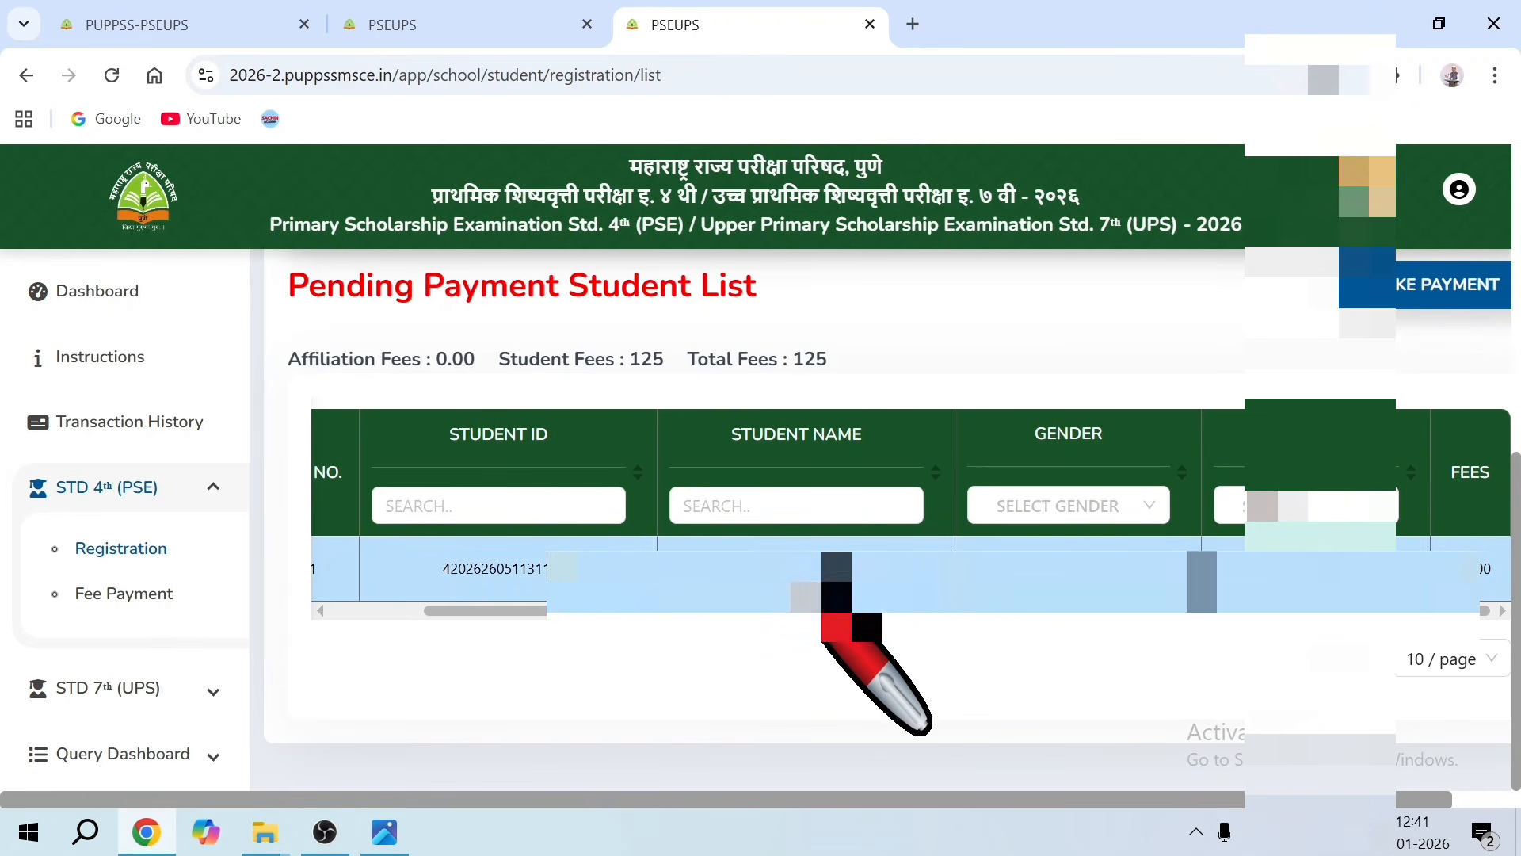
# Proceed to the pending student's fee payment with UPI QR as the method, and cancel the payment
pyautogui.scroll(4, 824, 644)
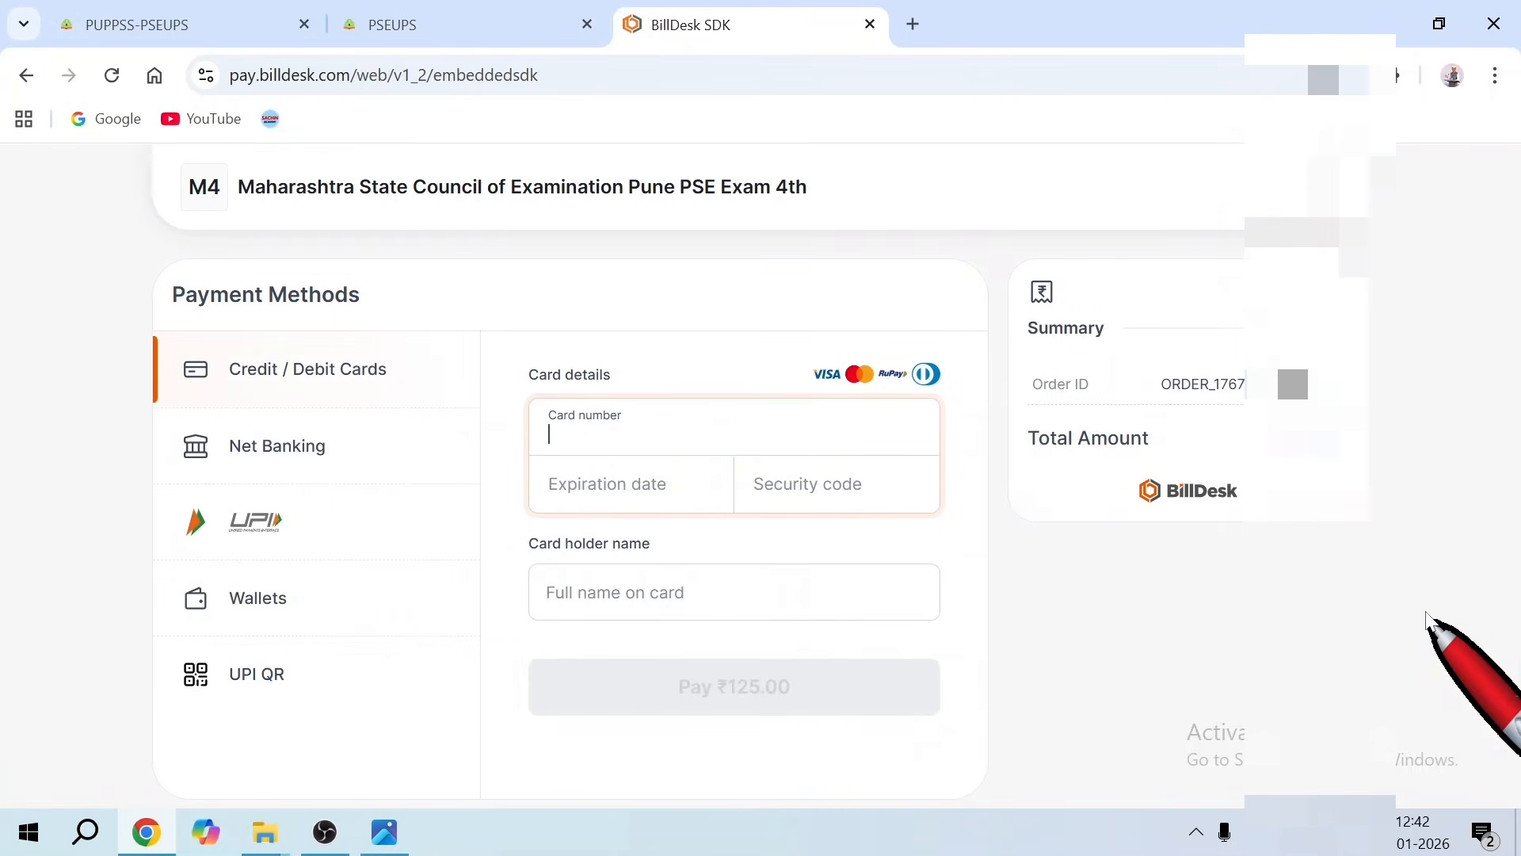
pyautogui.click(361, 674)
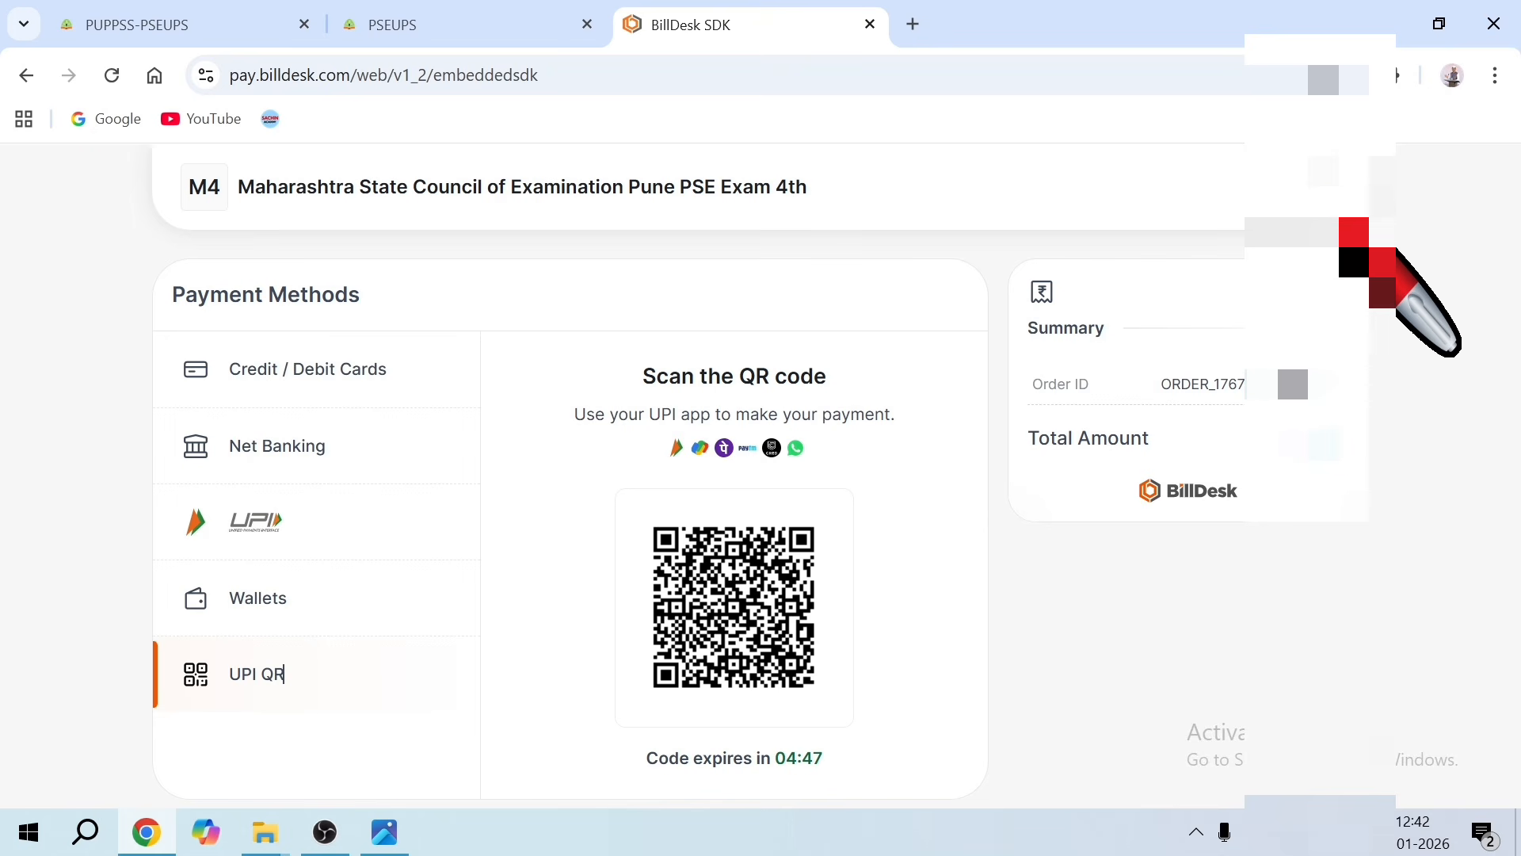
pyautogui.click(1320, 189)
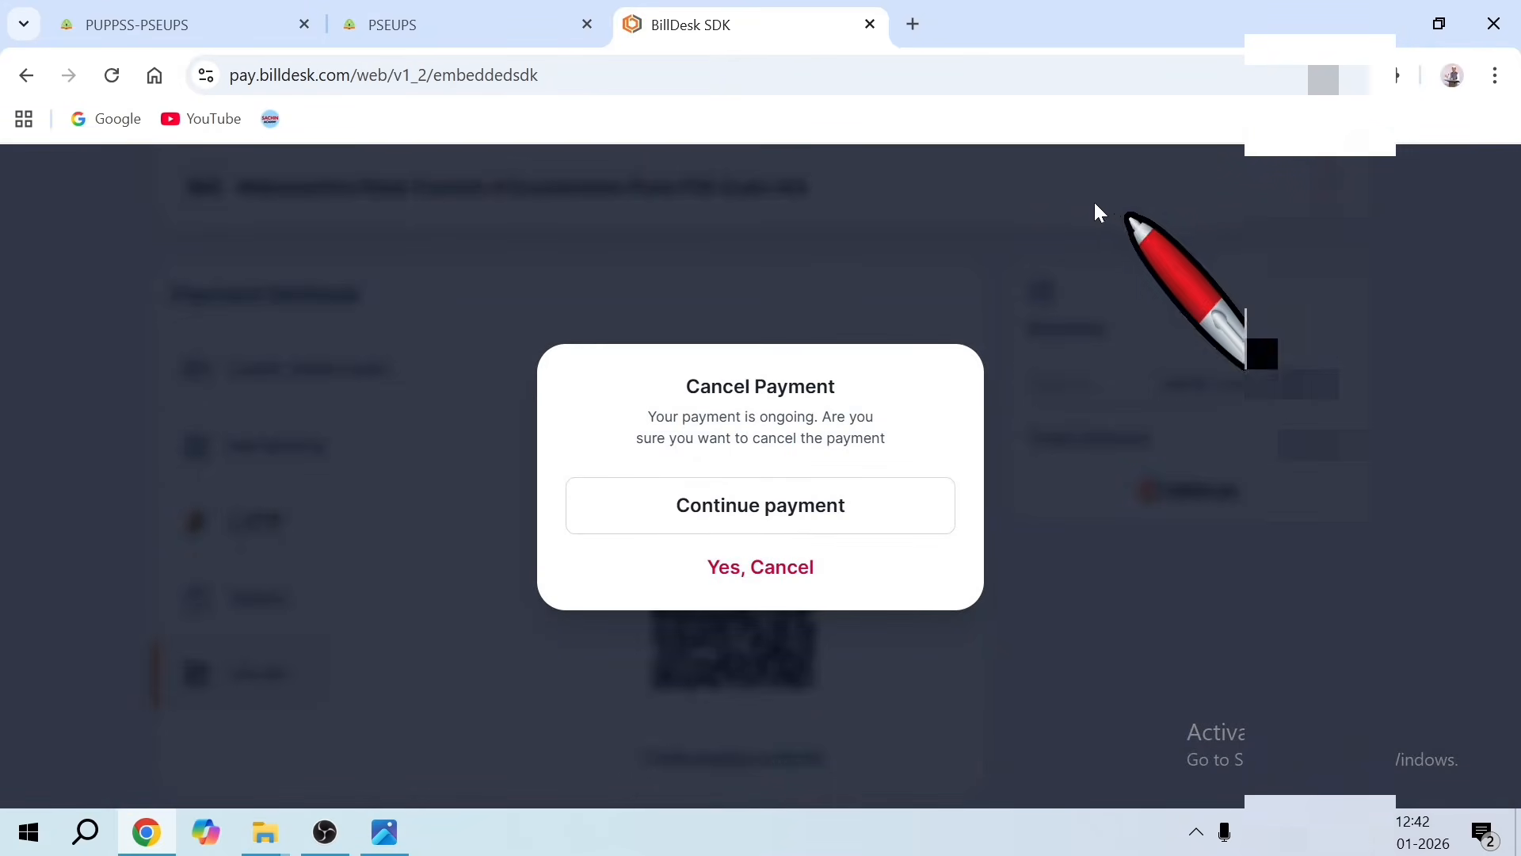
pyautogui.click(791, 568)
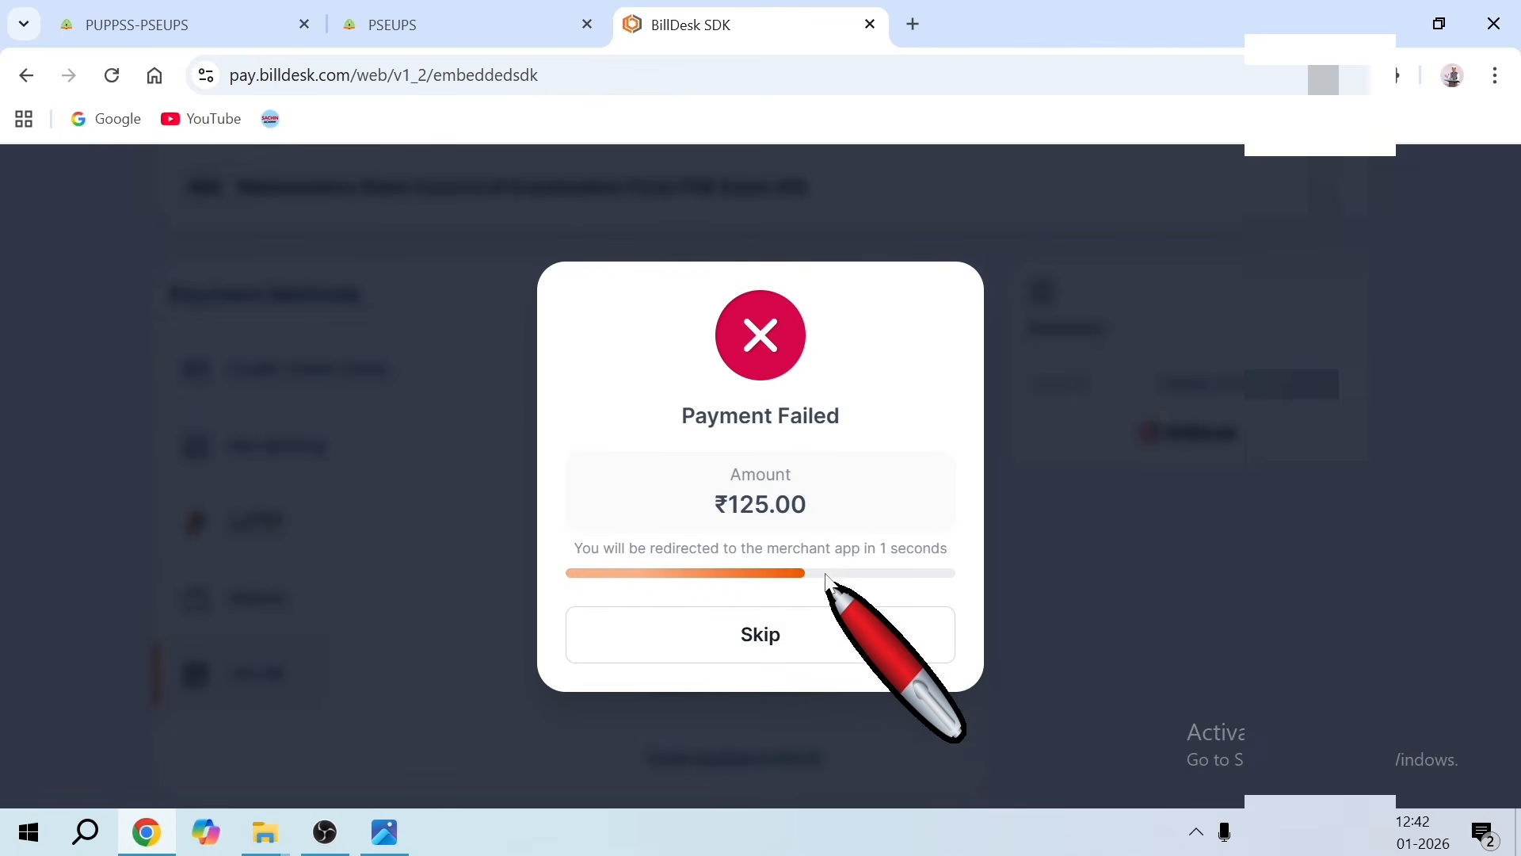